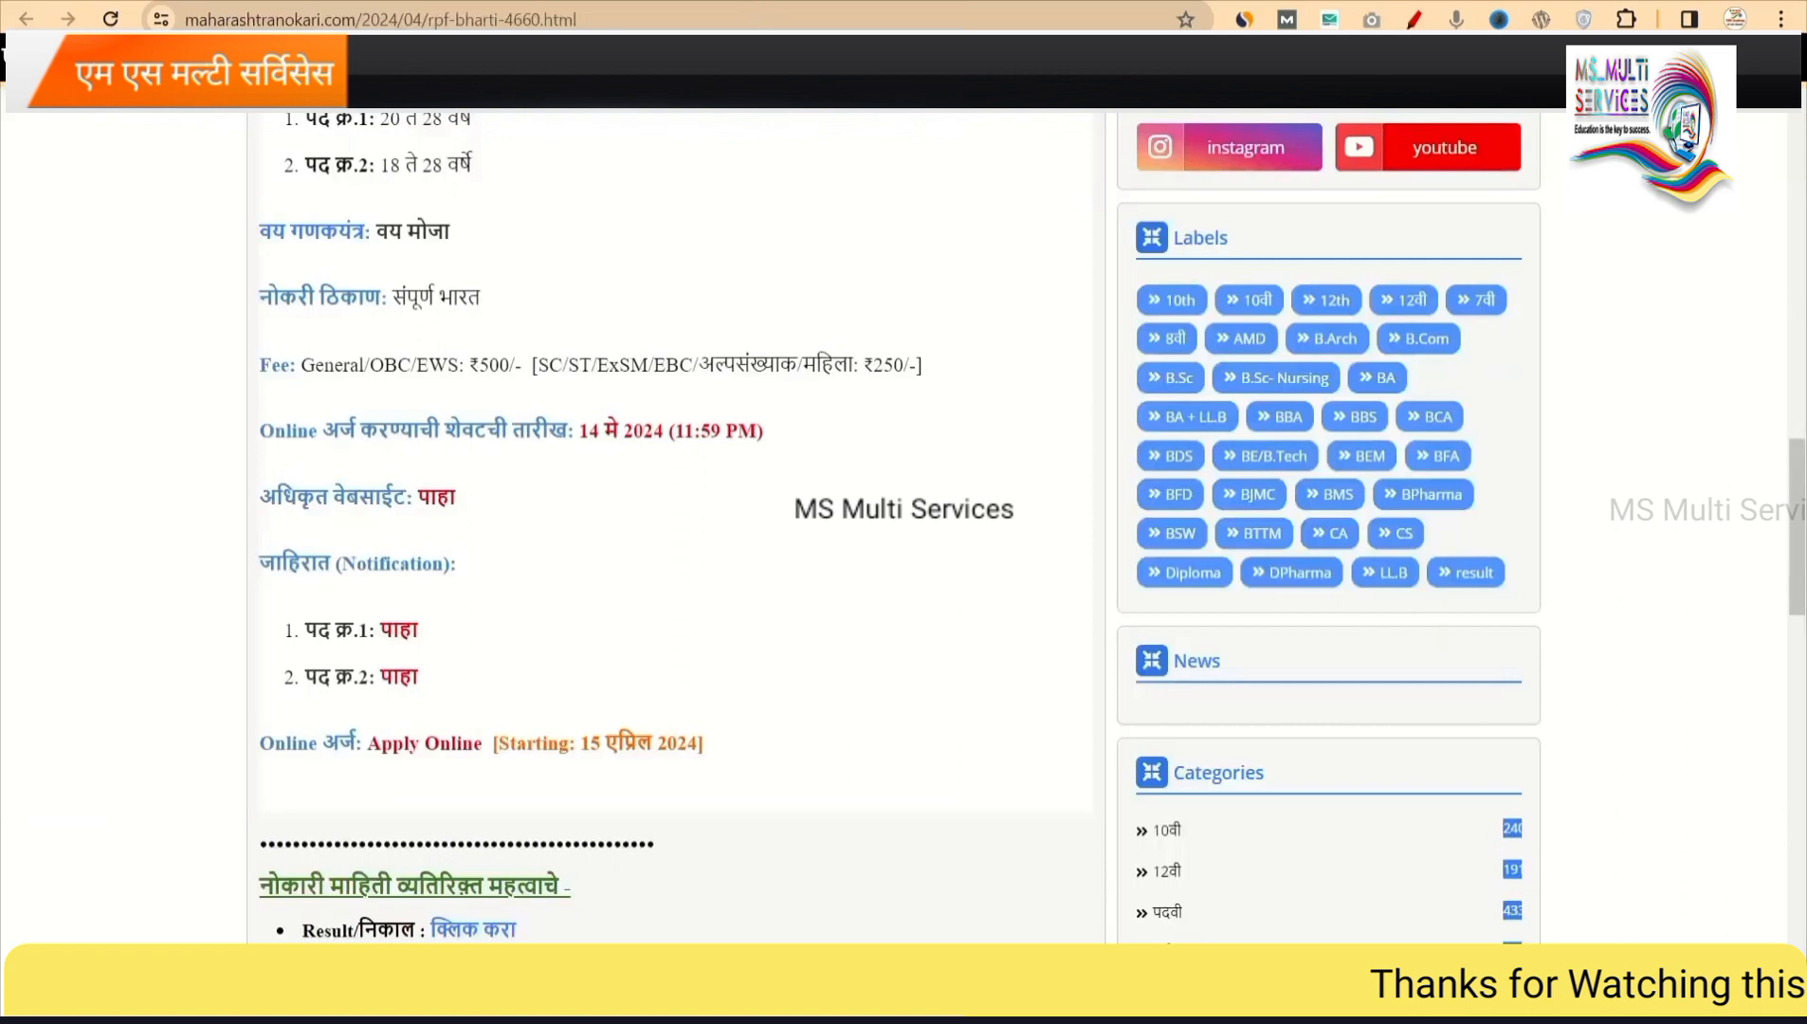
# Read the RPF Bharti 2024 article's posts, age limits, fee and 15 April 2024 opening, then return to rrbapply.gov.in.
pyautogui.scroll(3, 597, 314)
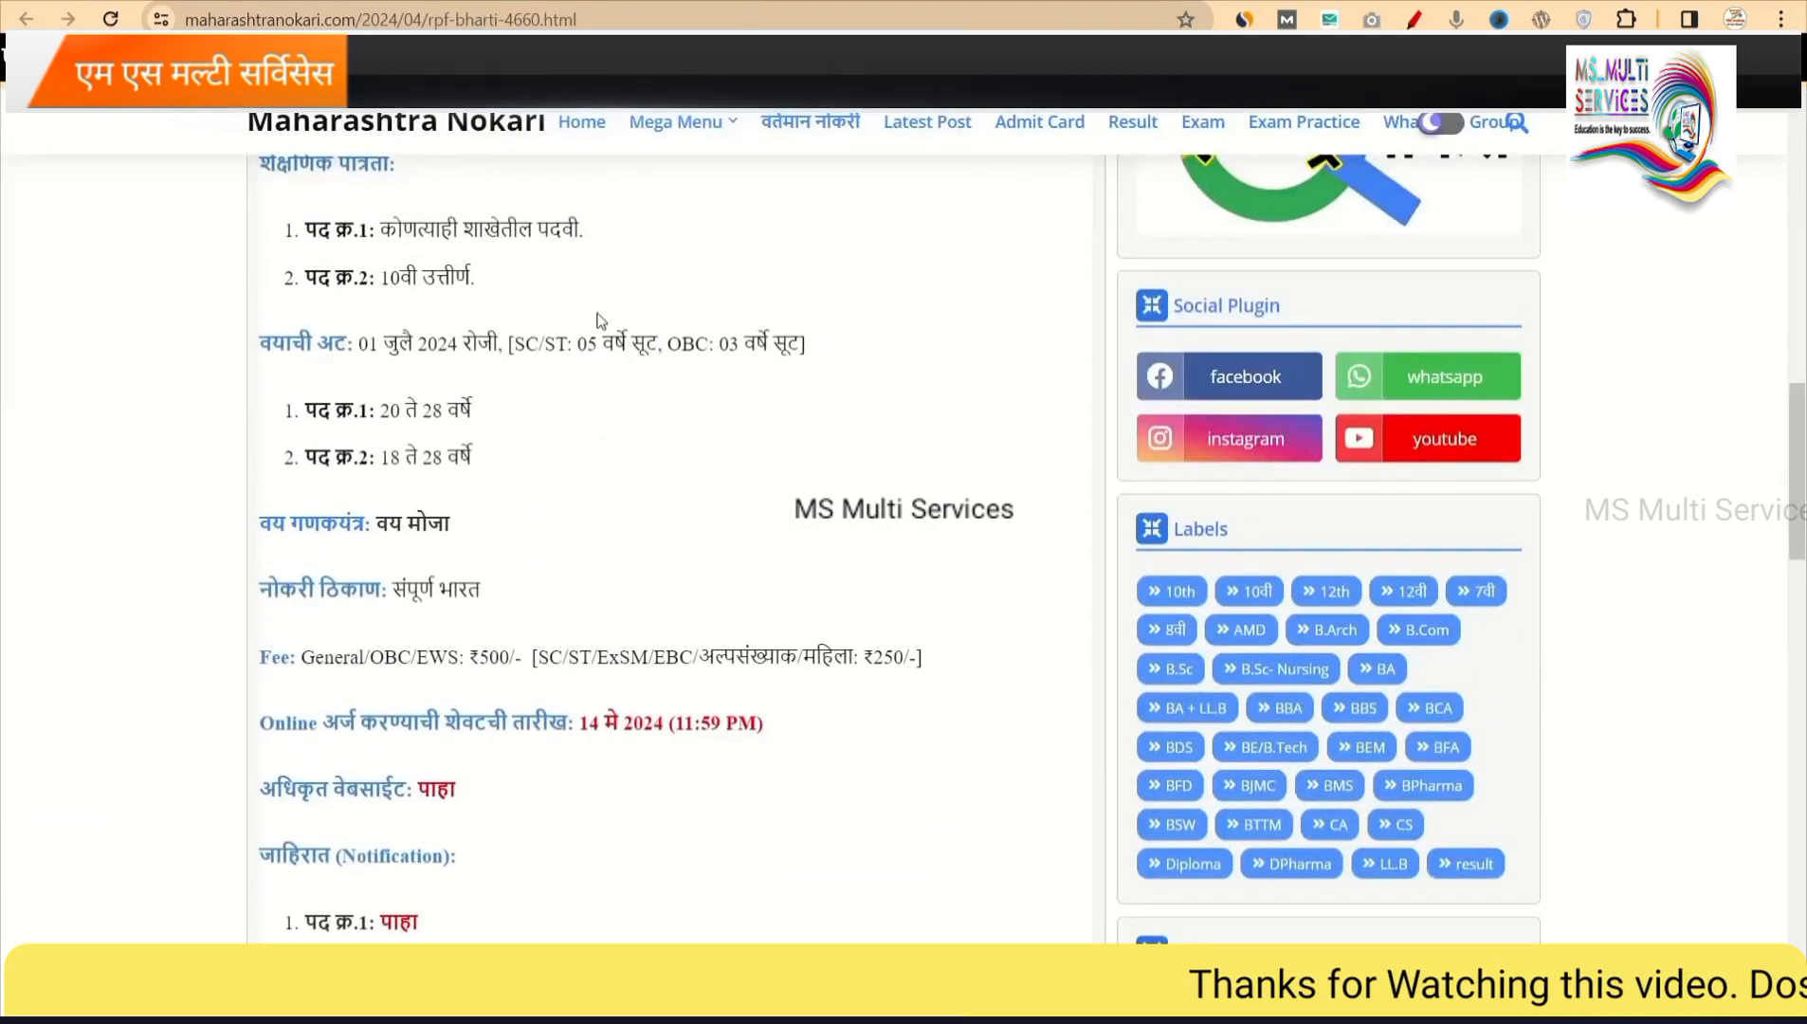
pyautogui.scroll(2, 598, 320)
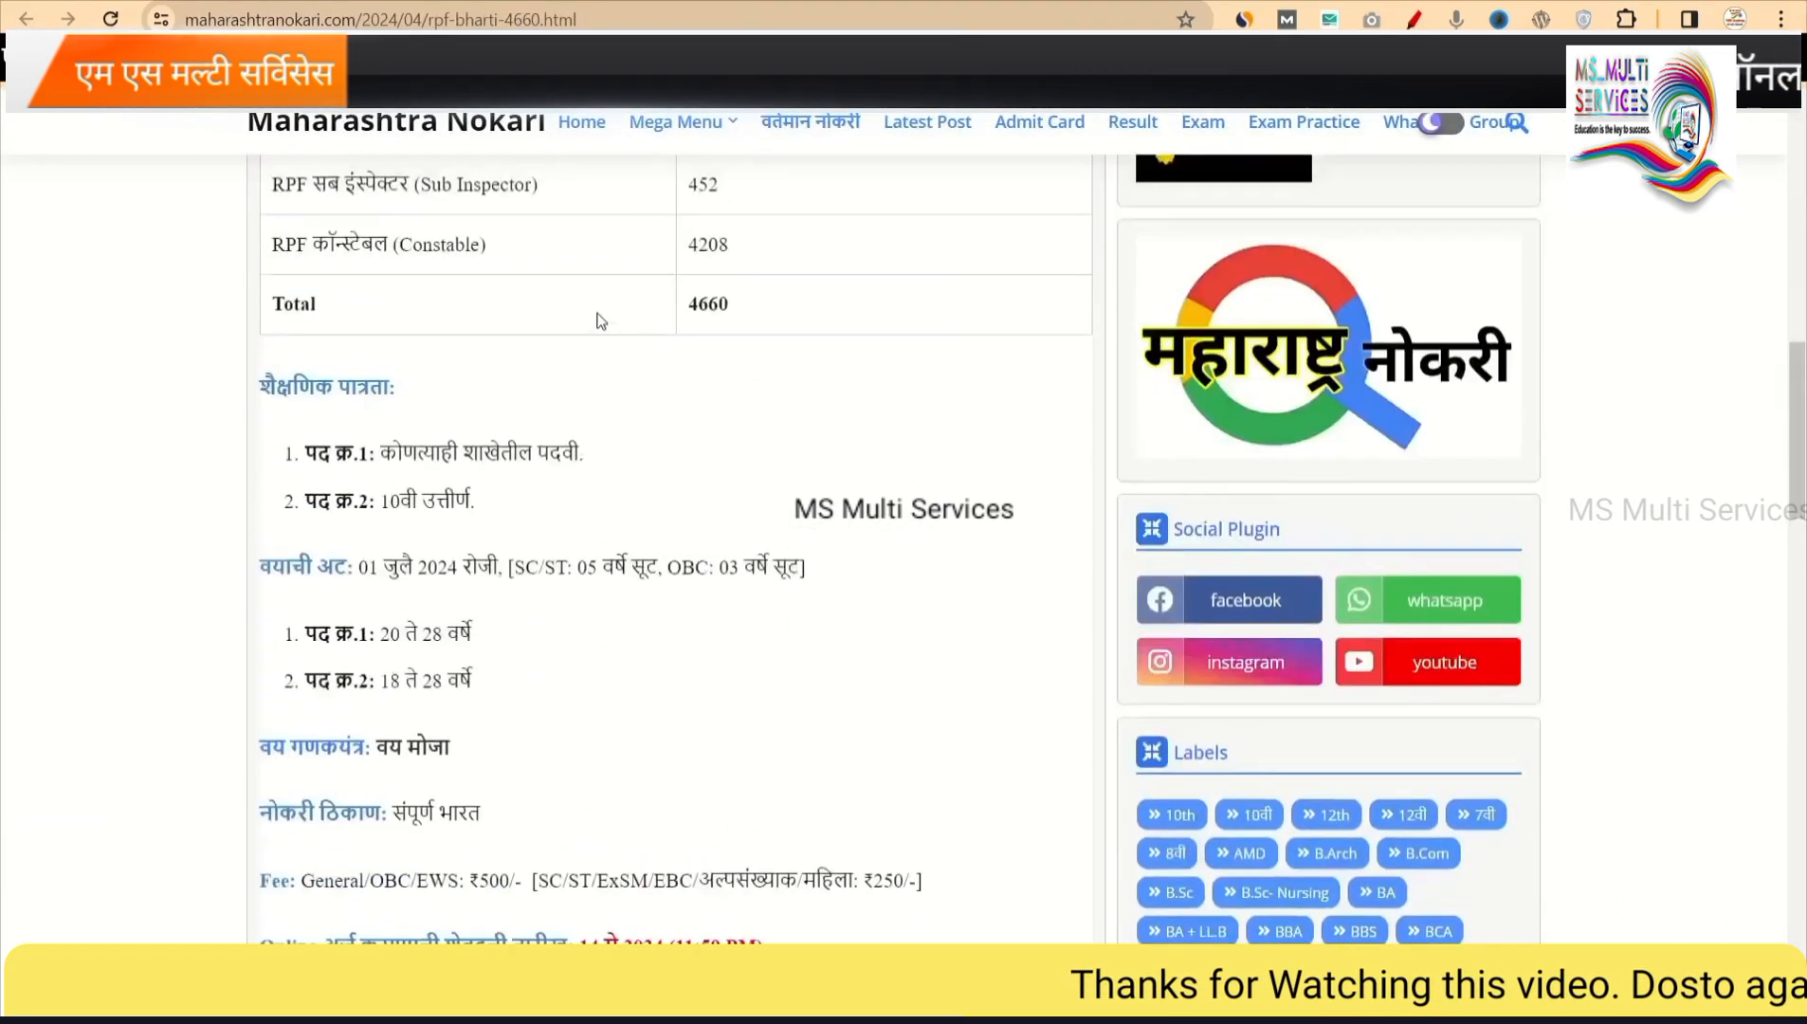
pyautogui.scroll(1, 598, 319)
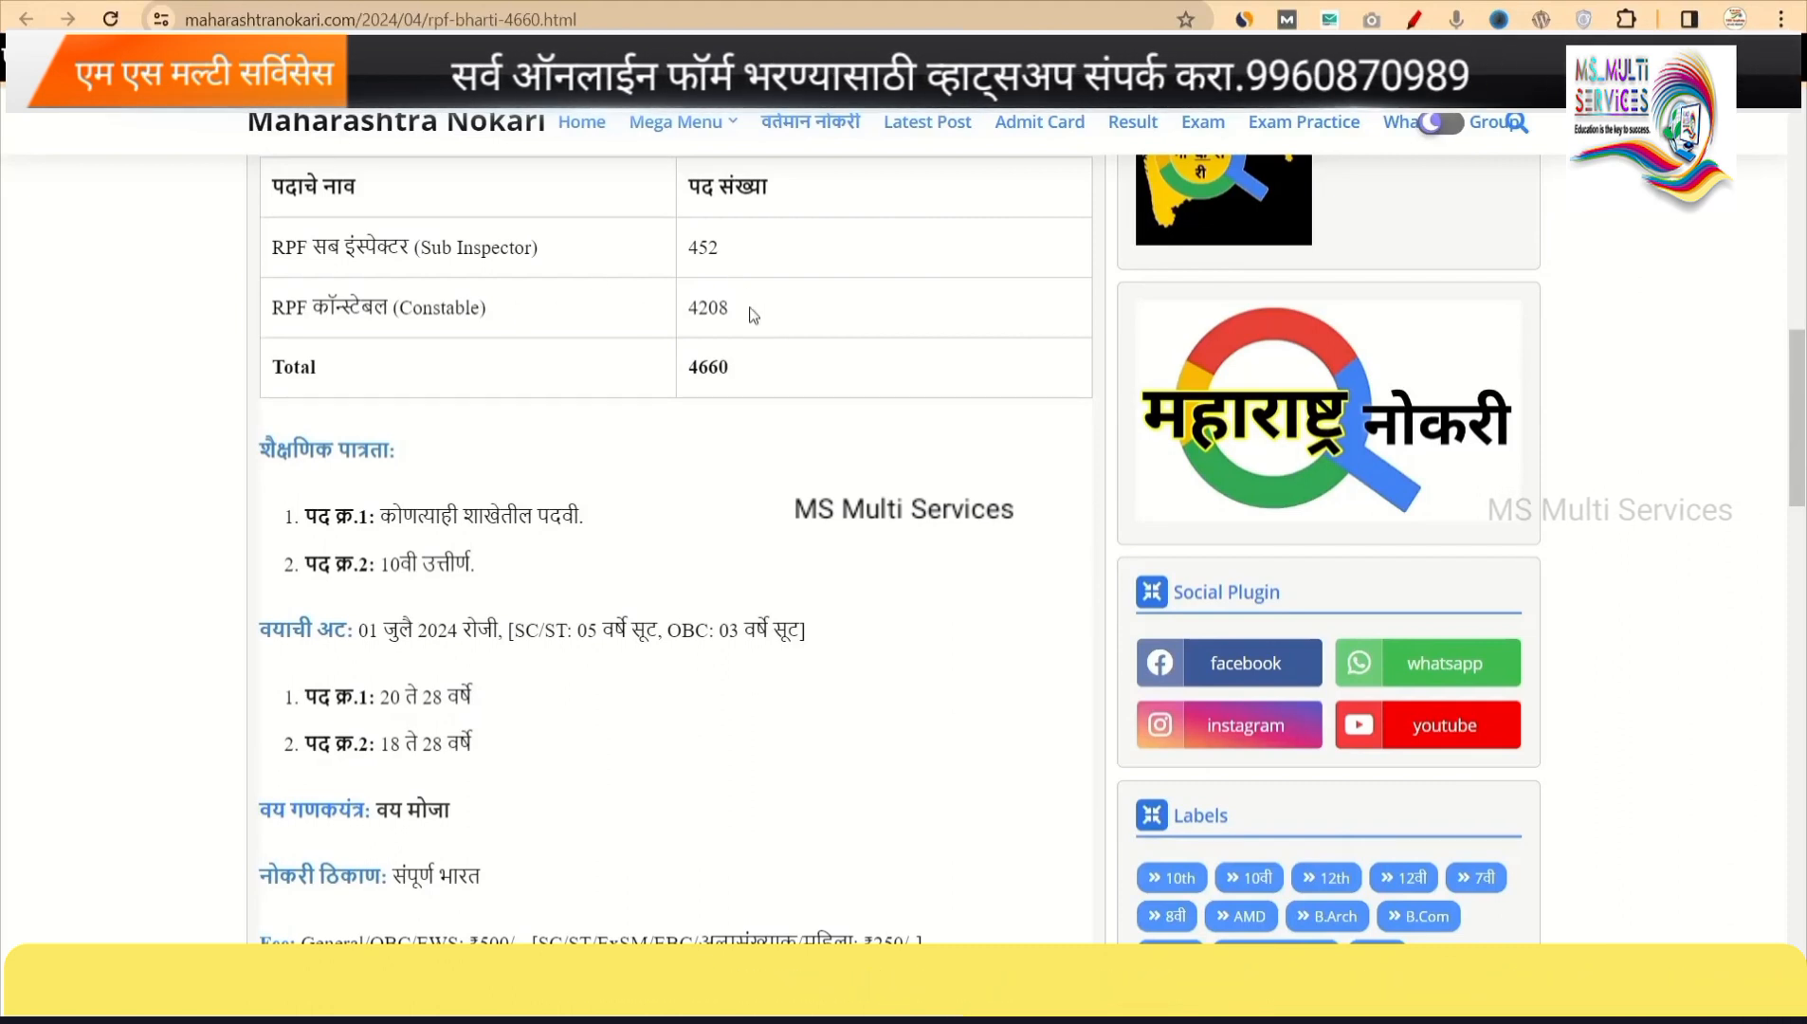
pyautogui.scroll(5, 754, 315)
pyautogui.scroll(5, 754, 315)
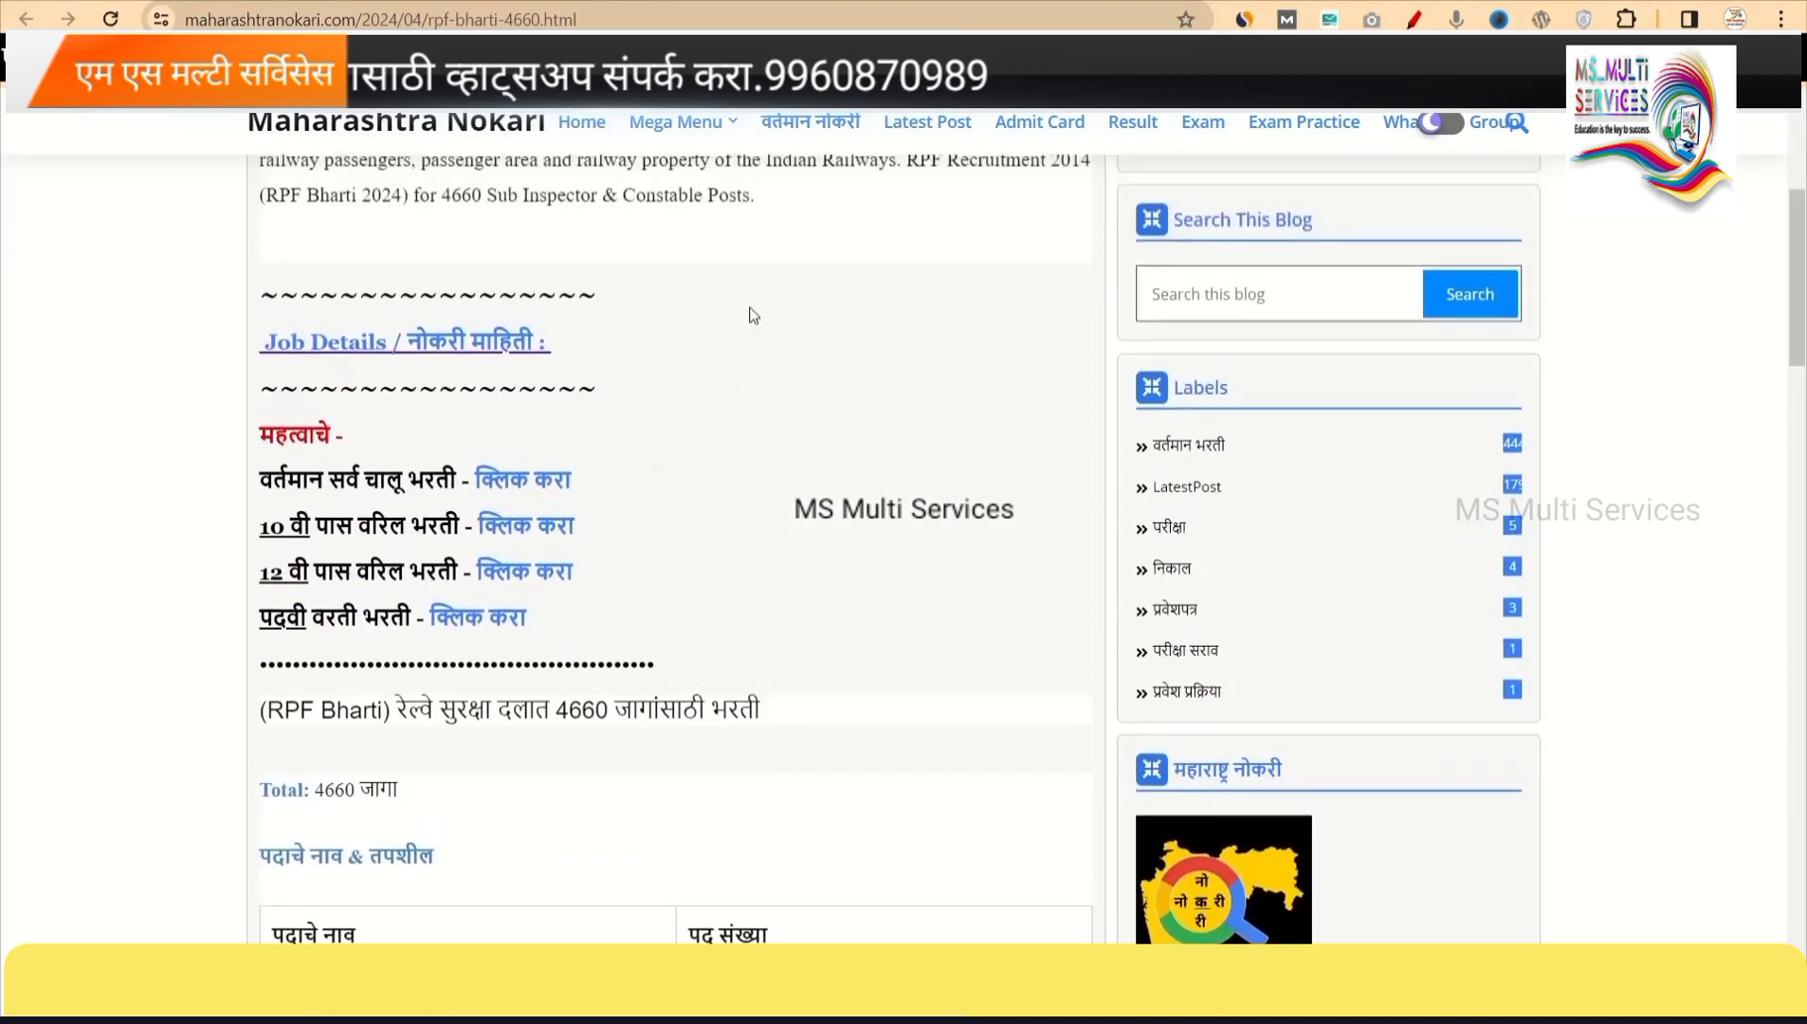
pyautogui.scroll(-2, 752, 311)
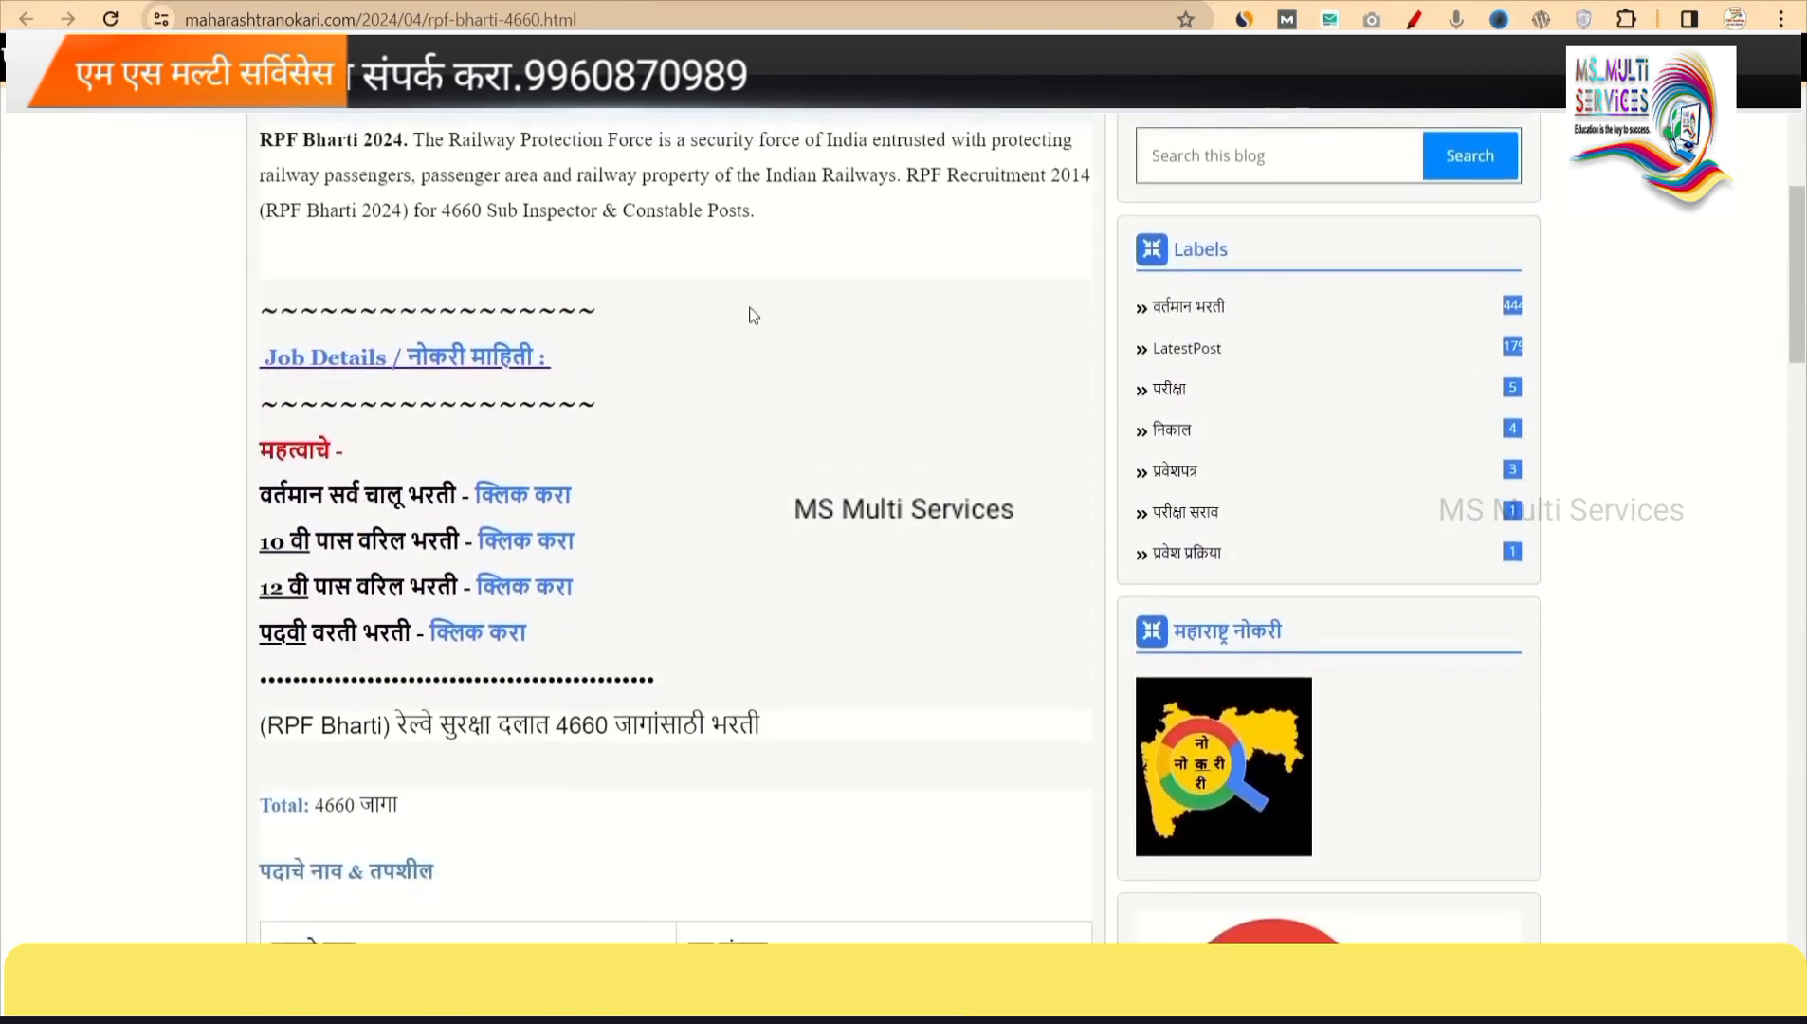
pyautogui.scroll(-5, 754, 314)
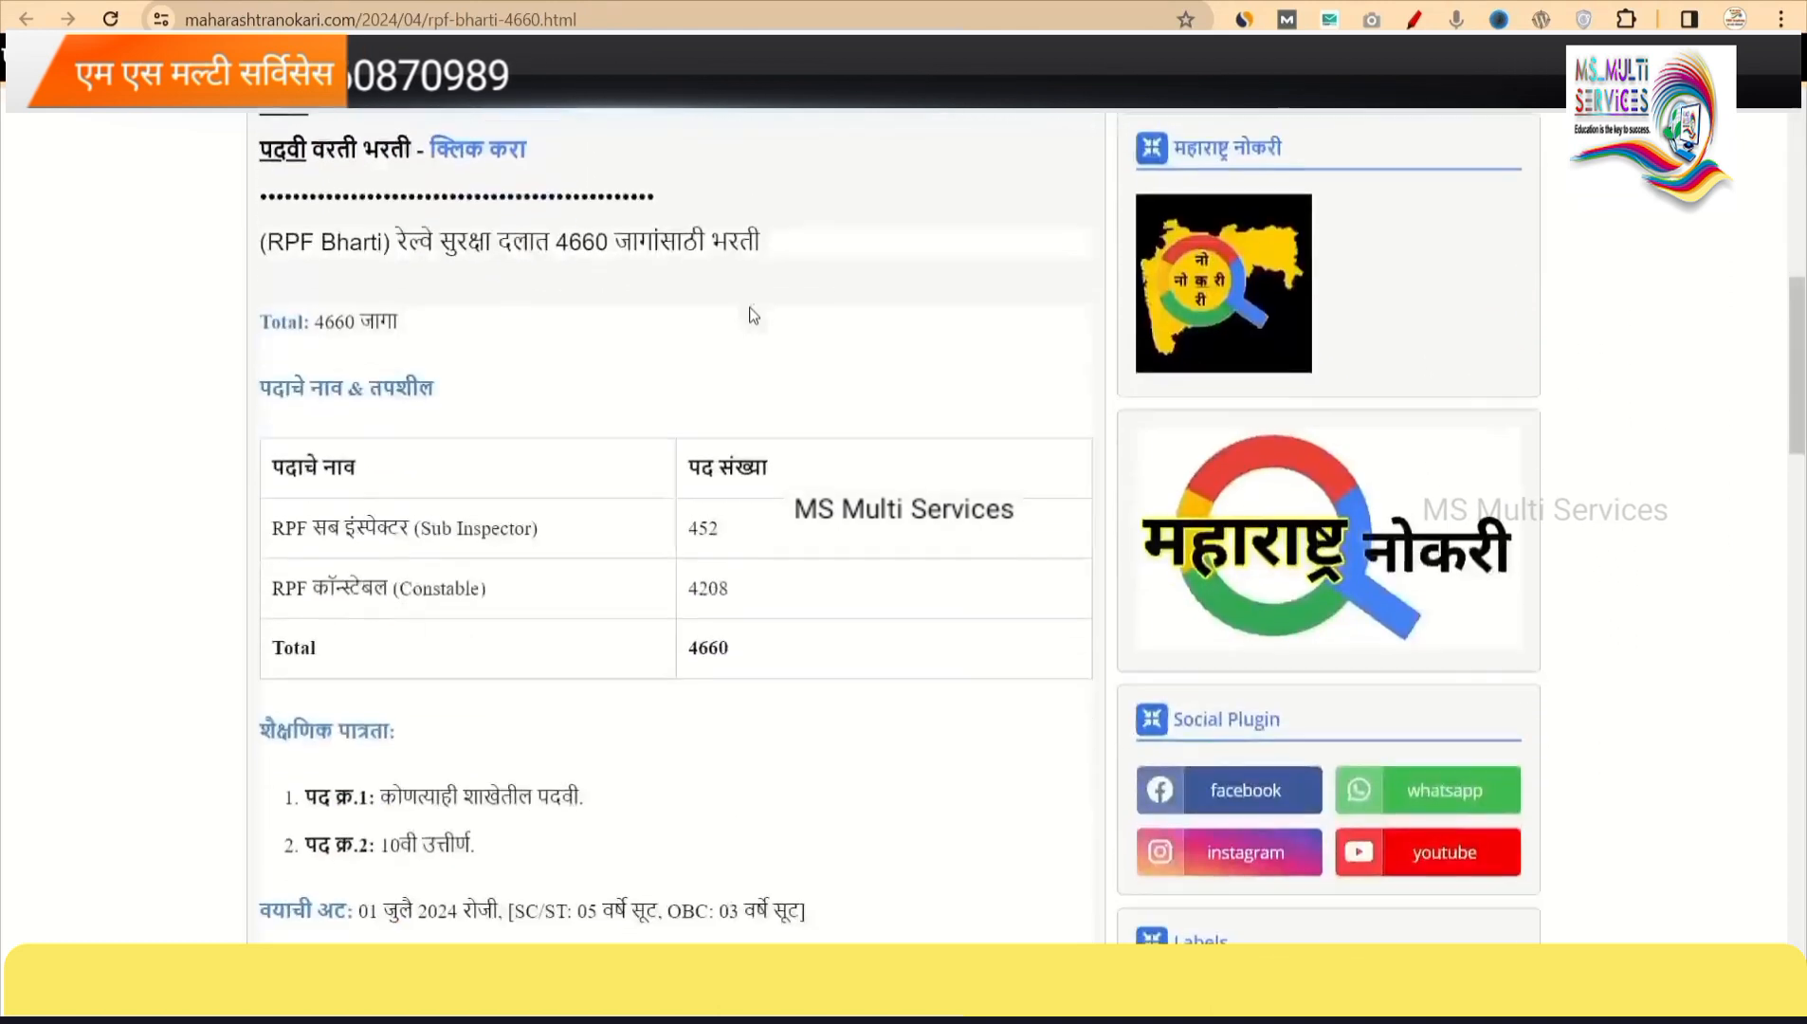
pyautogui.scroll(-4, 754, 315)
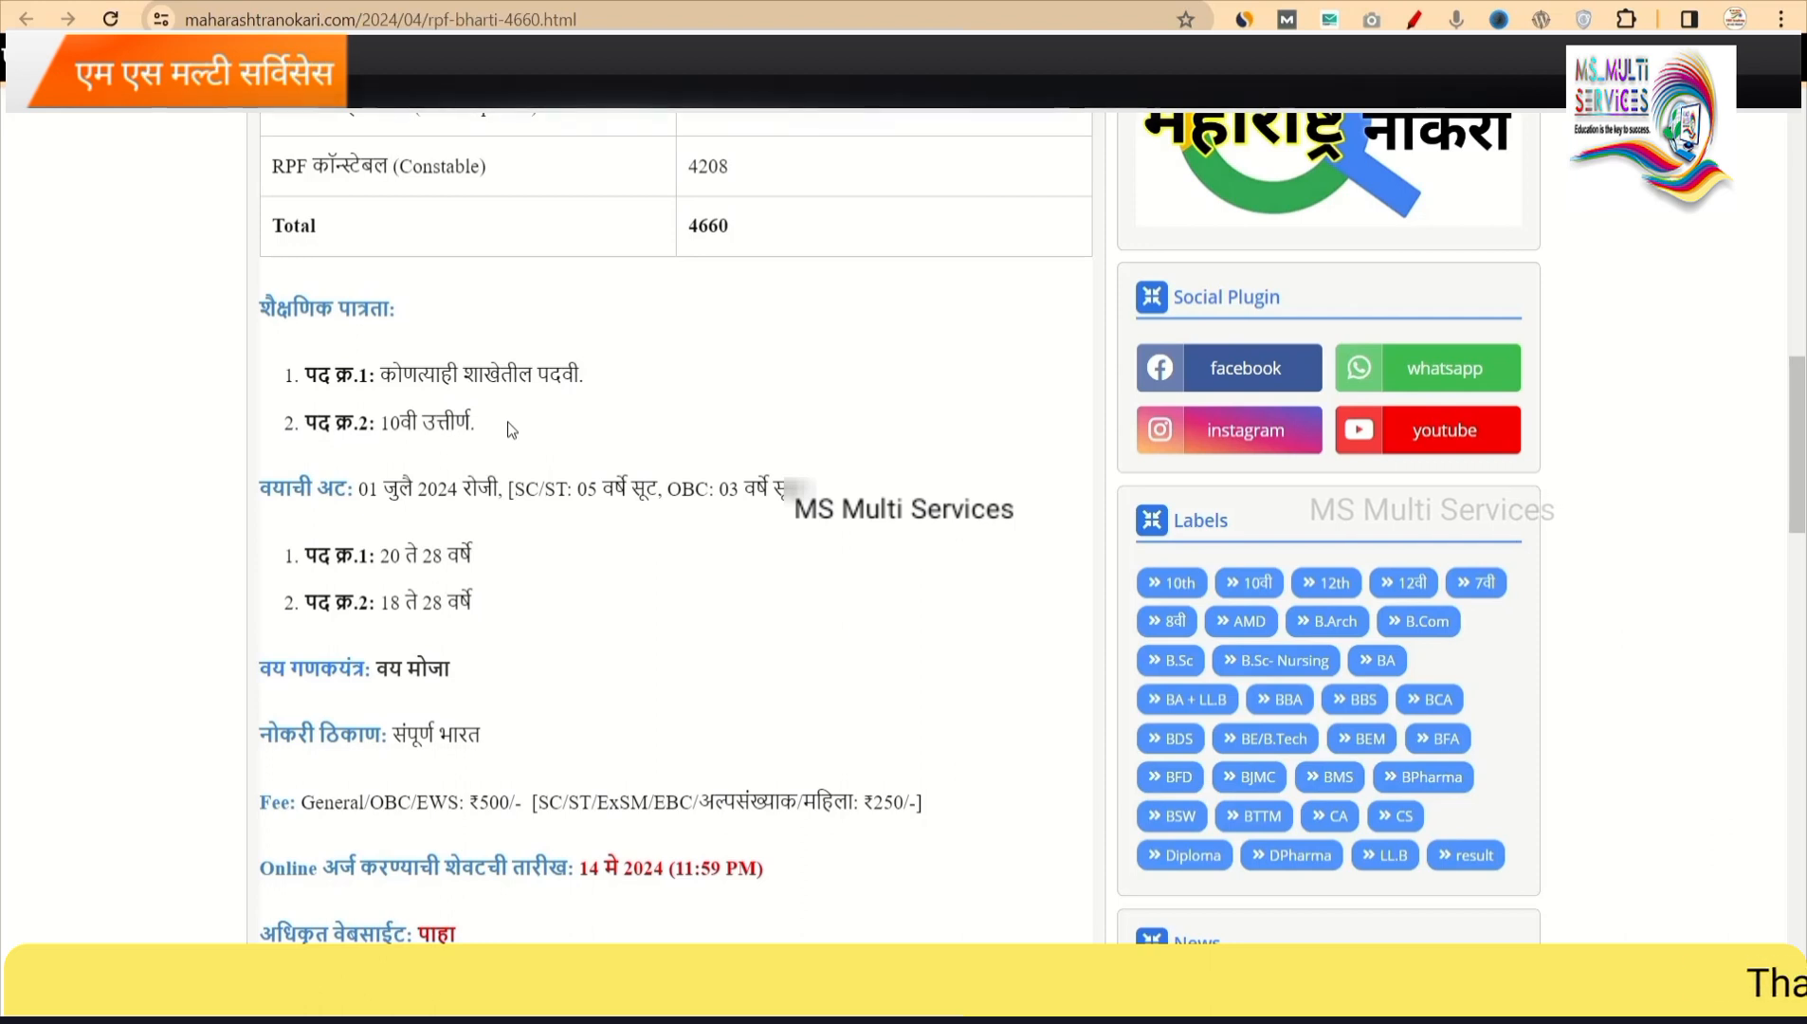
pyautogui.scroll(-3, 565, 482)
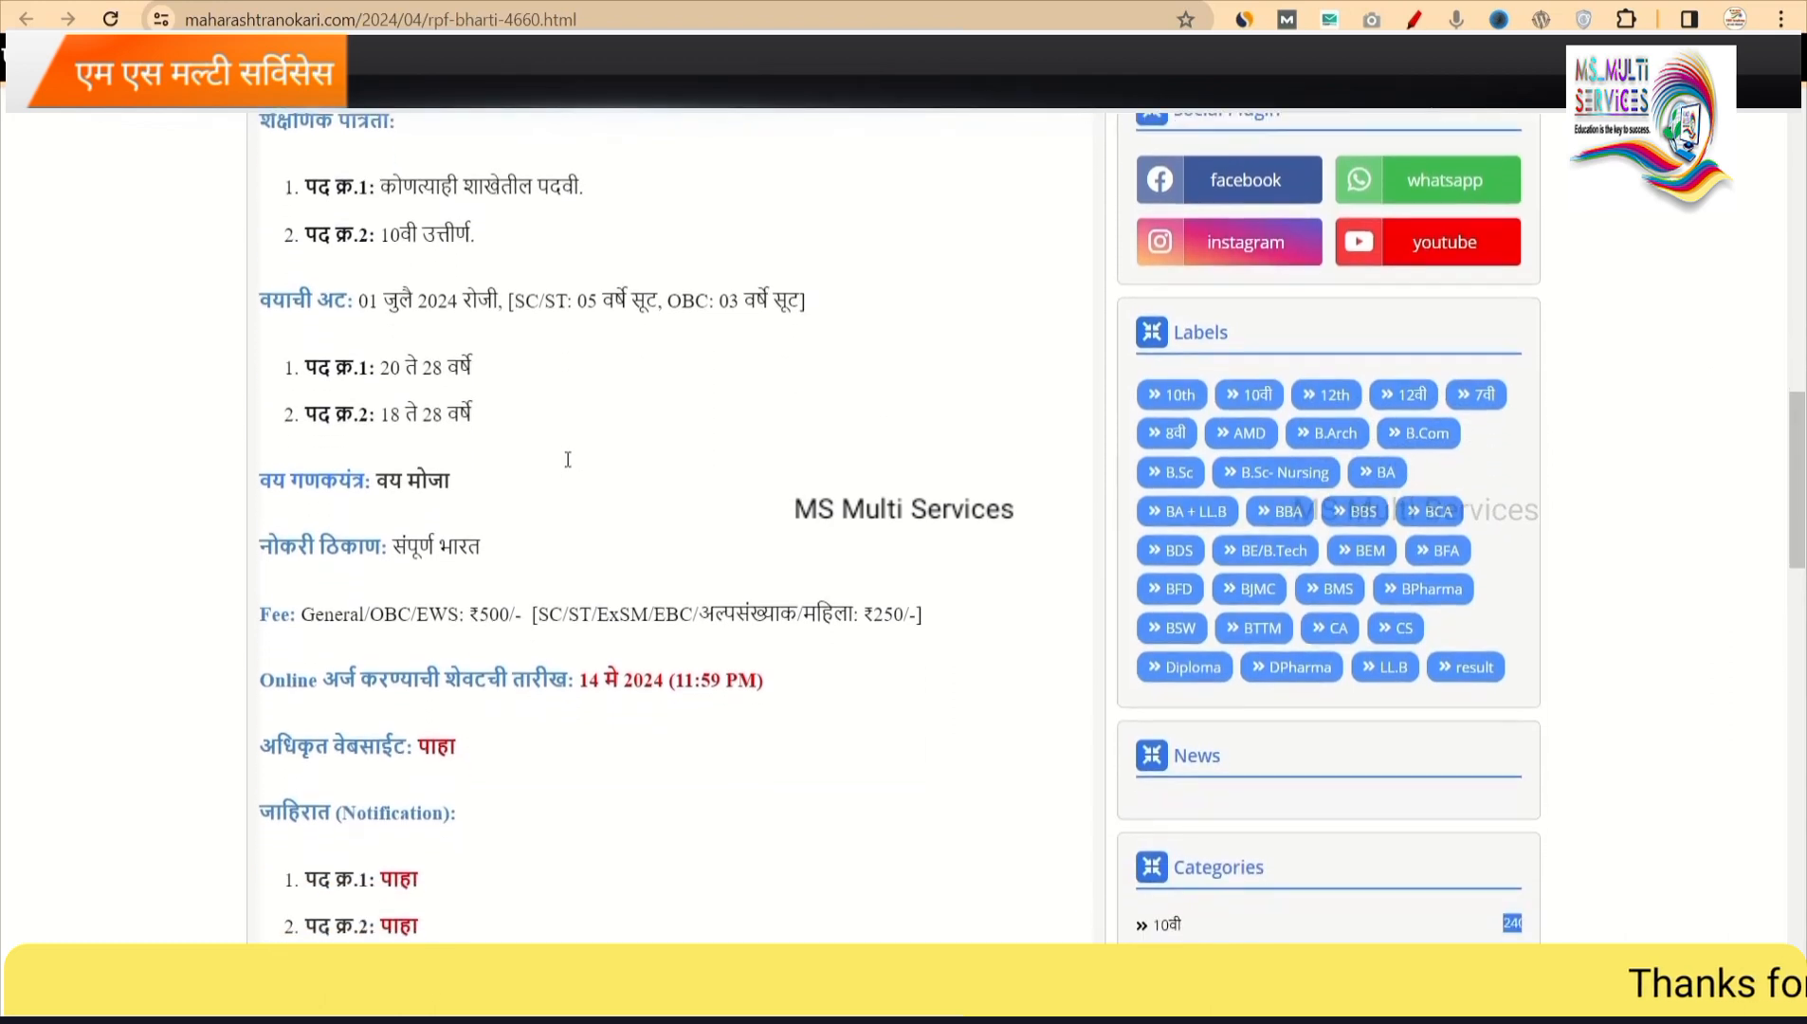
pyautogui.scroll(-1, 567, 465)
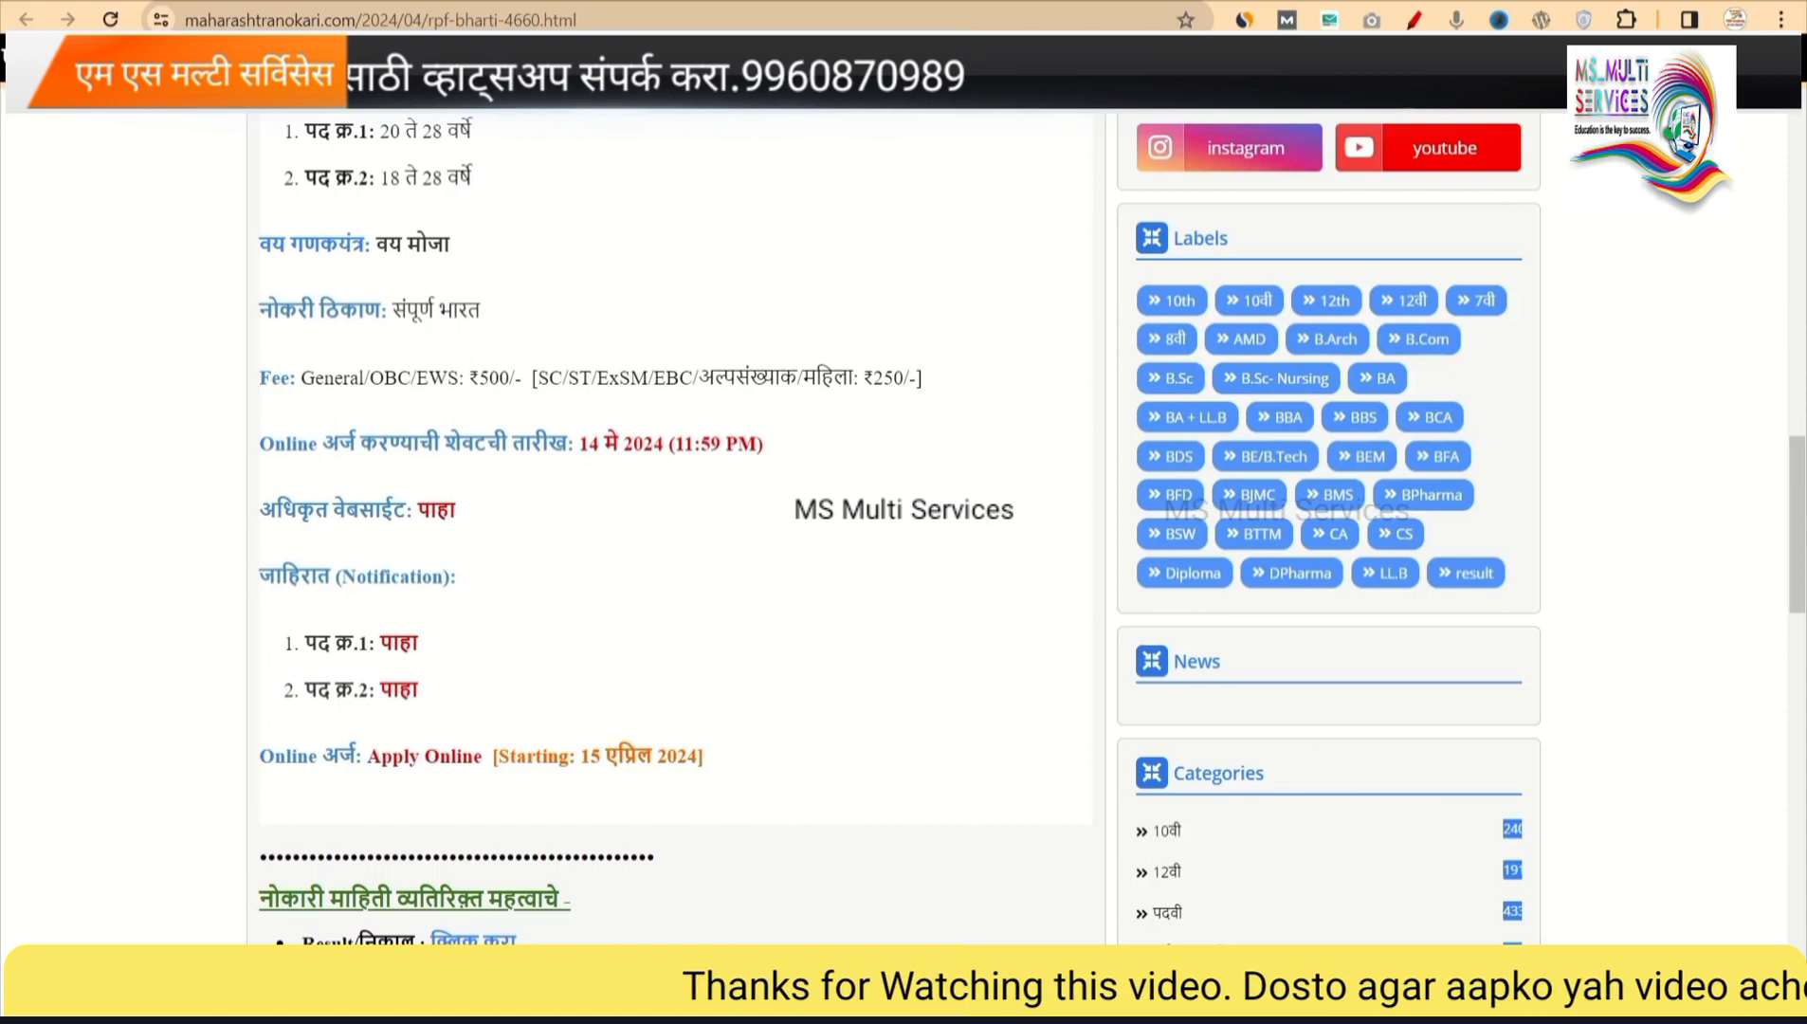
pyautogui.click(943, 8)
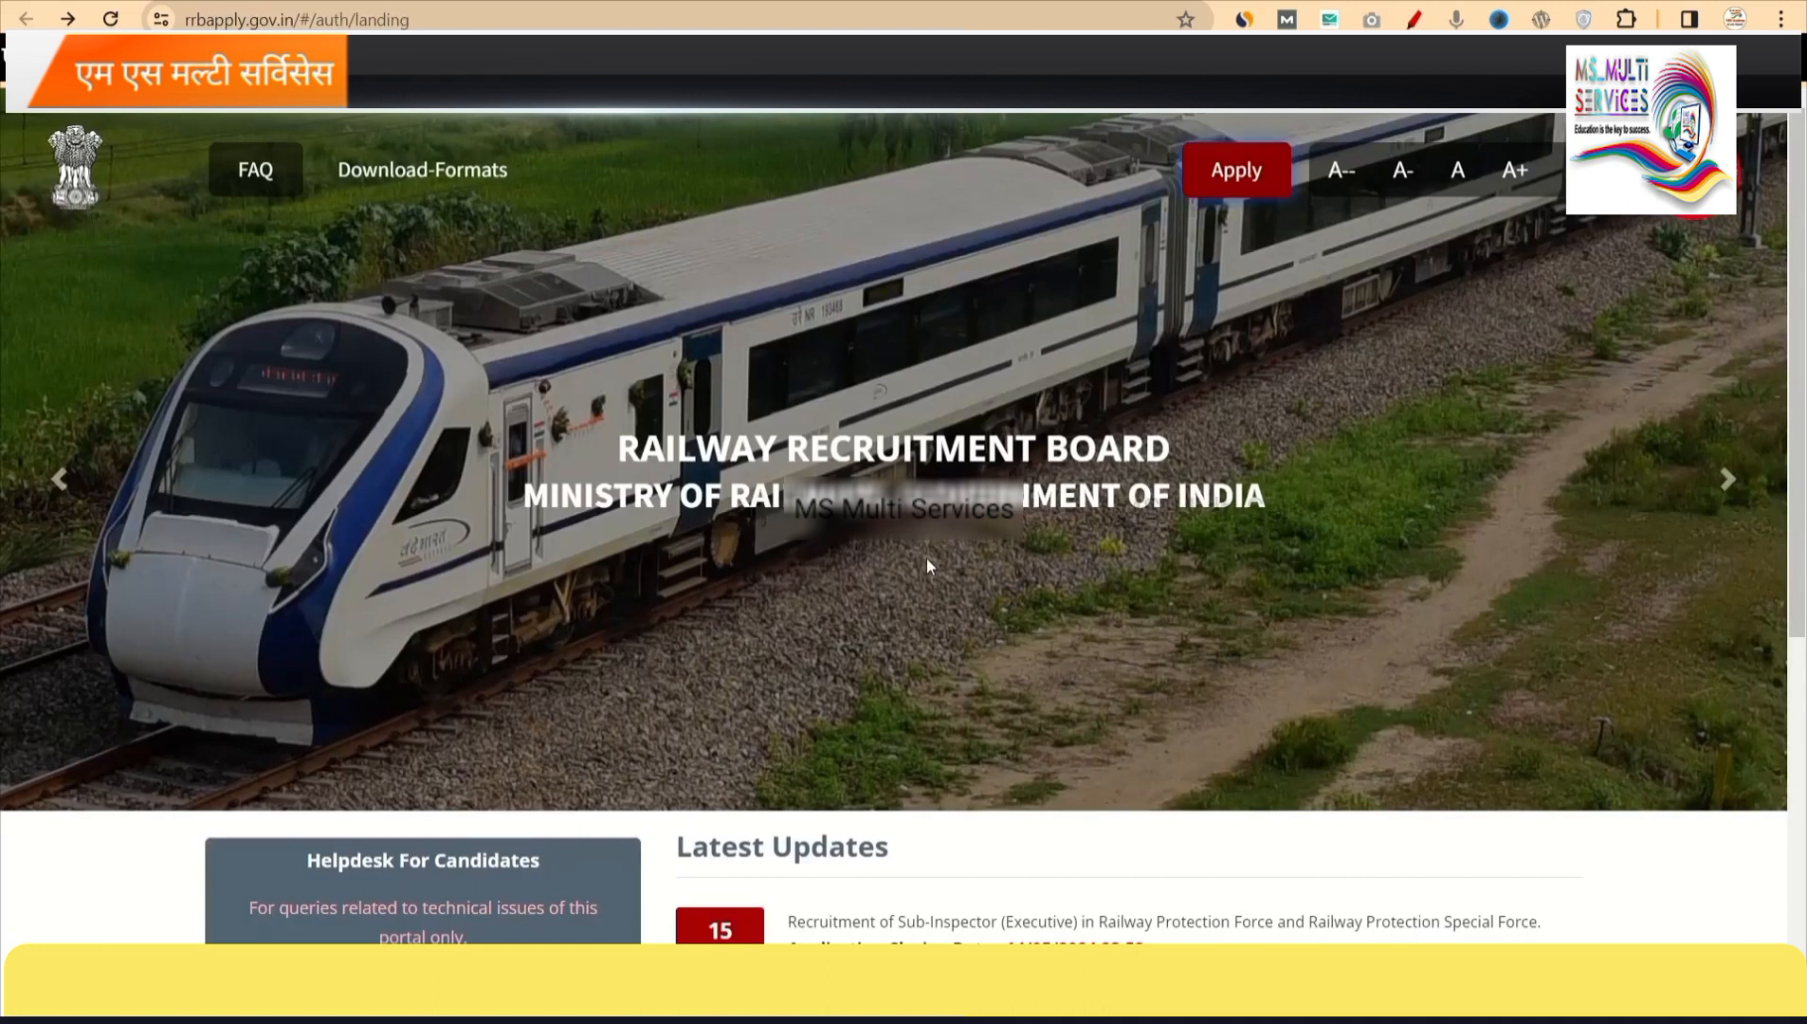
# Open the Apply menu in the RRB Apply landing page's top bar to reveal the account options.
pyautogui.scroll(-2, 927, 566)
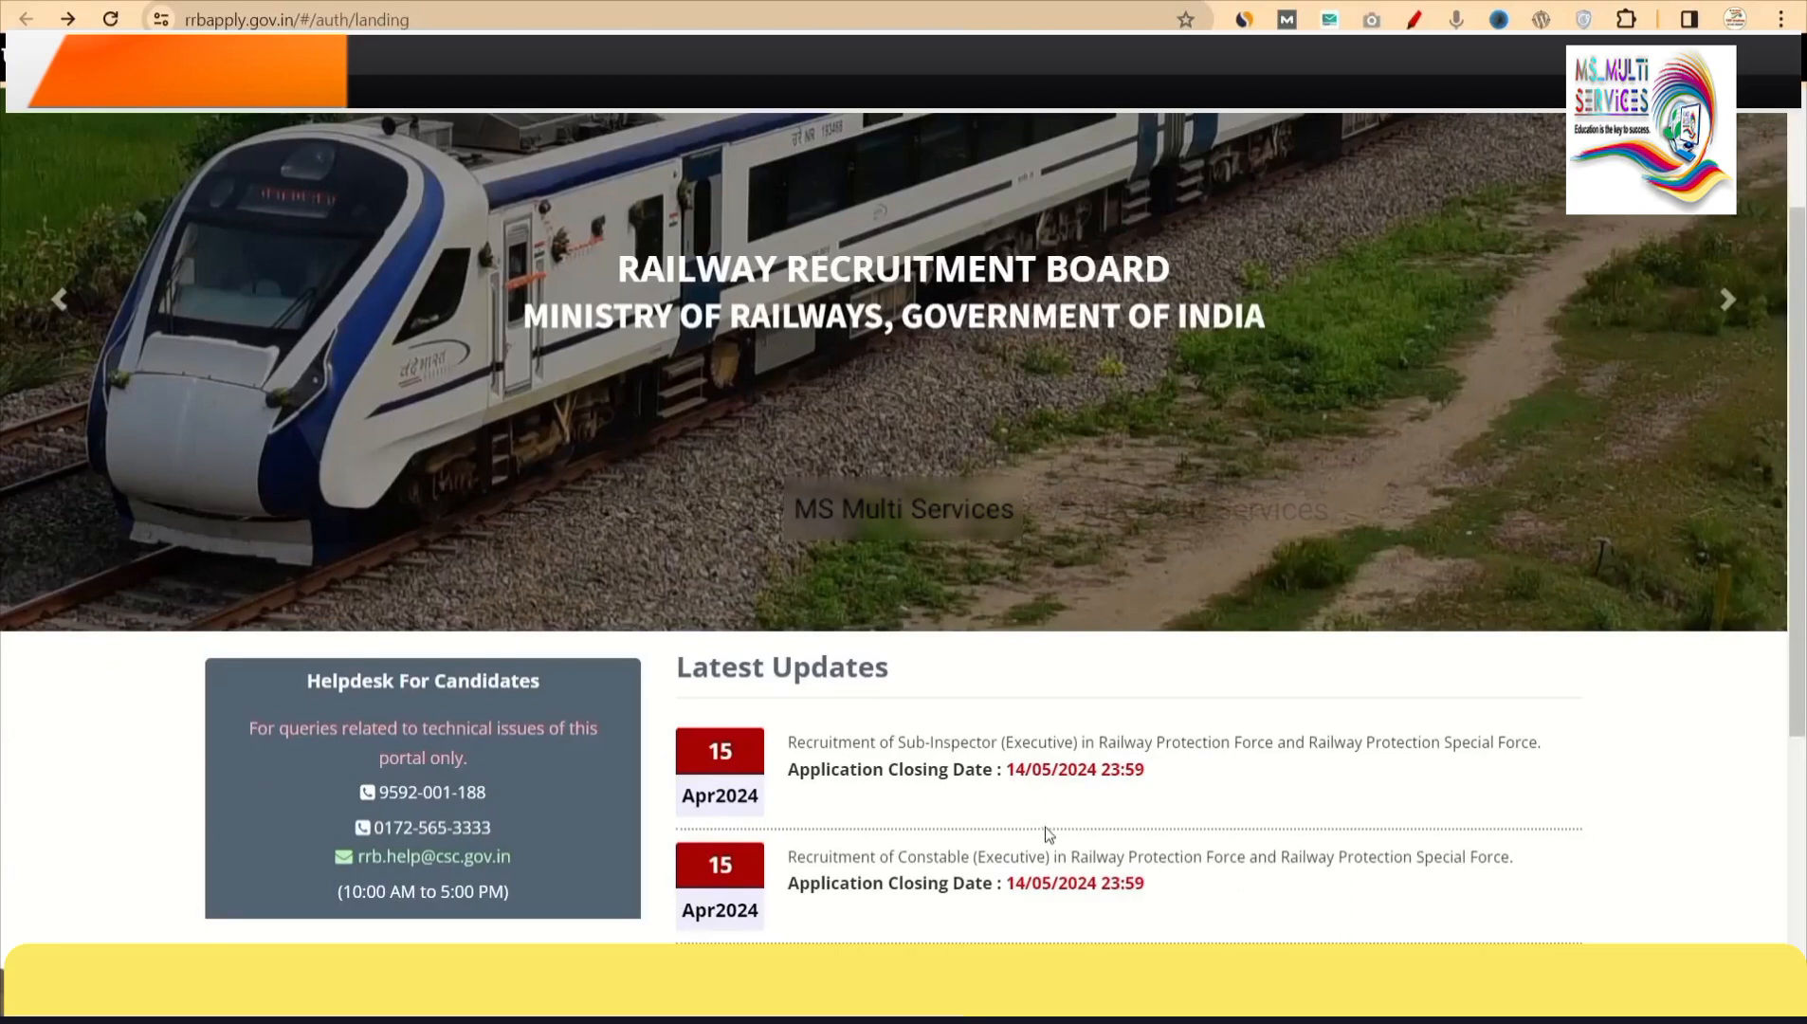
pyautogui.scroll(2, 1049, 835)
pyautogui.click(1210, 187)
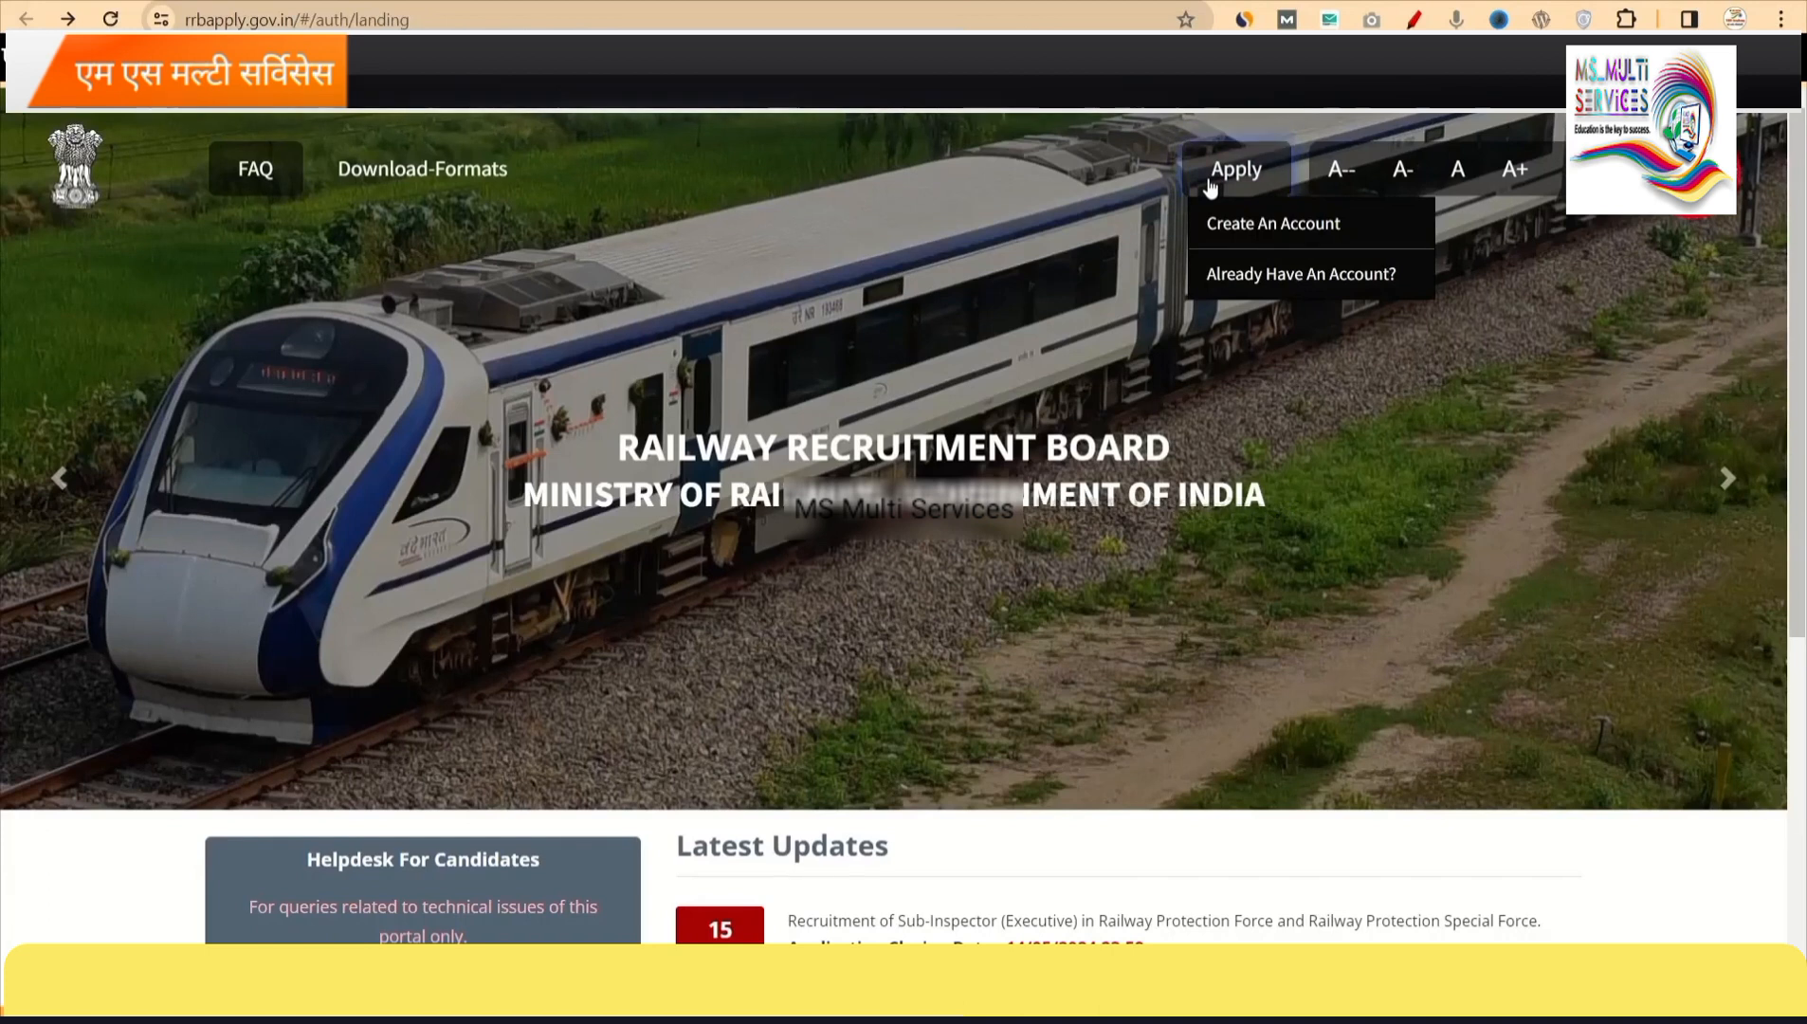
# Start Create An Account and acknowledge the Please Note about existing accounts and Sub-Inspector/Constable eligibility.
pyautogui.click(1242, 227)
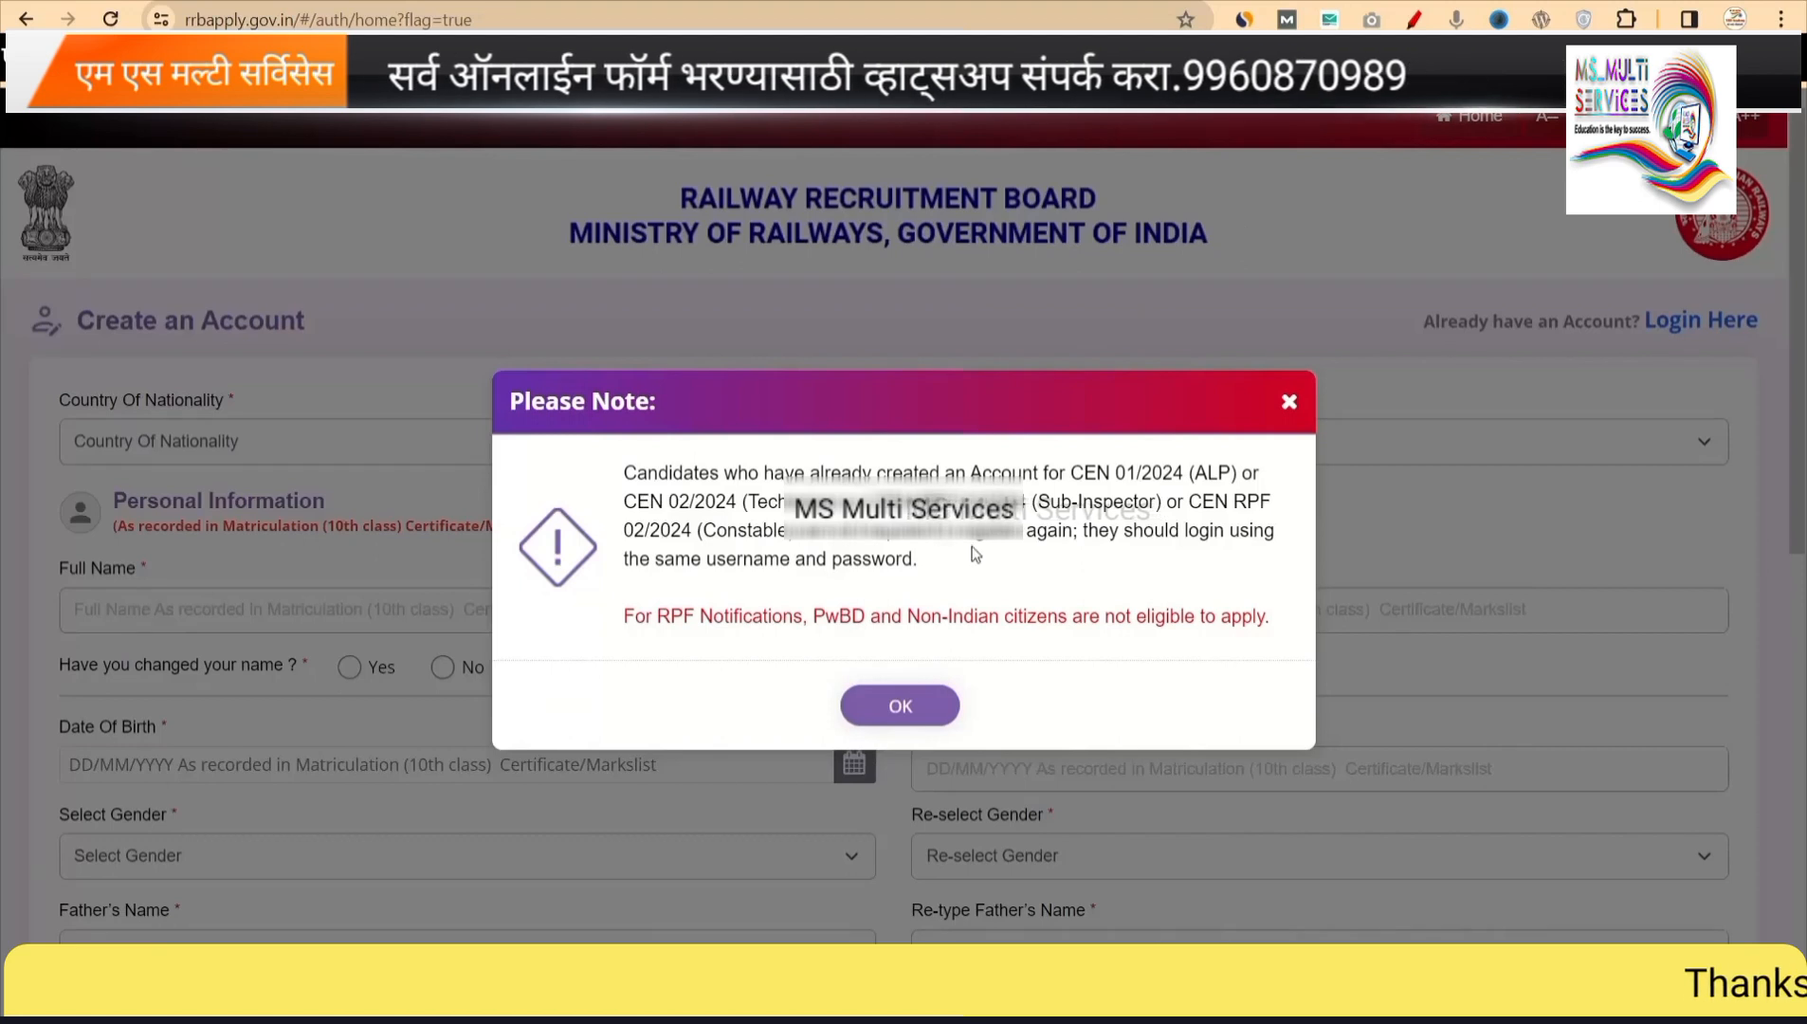
pyautogui.moveTo(918, 562); pyautogui.dragTo(621, 477)
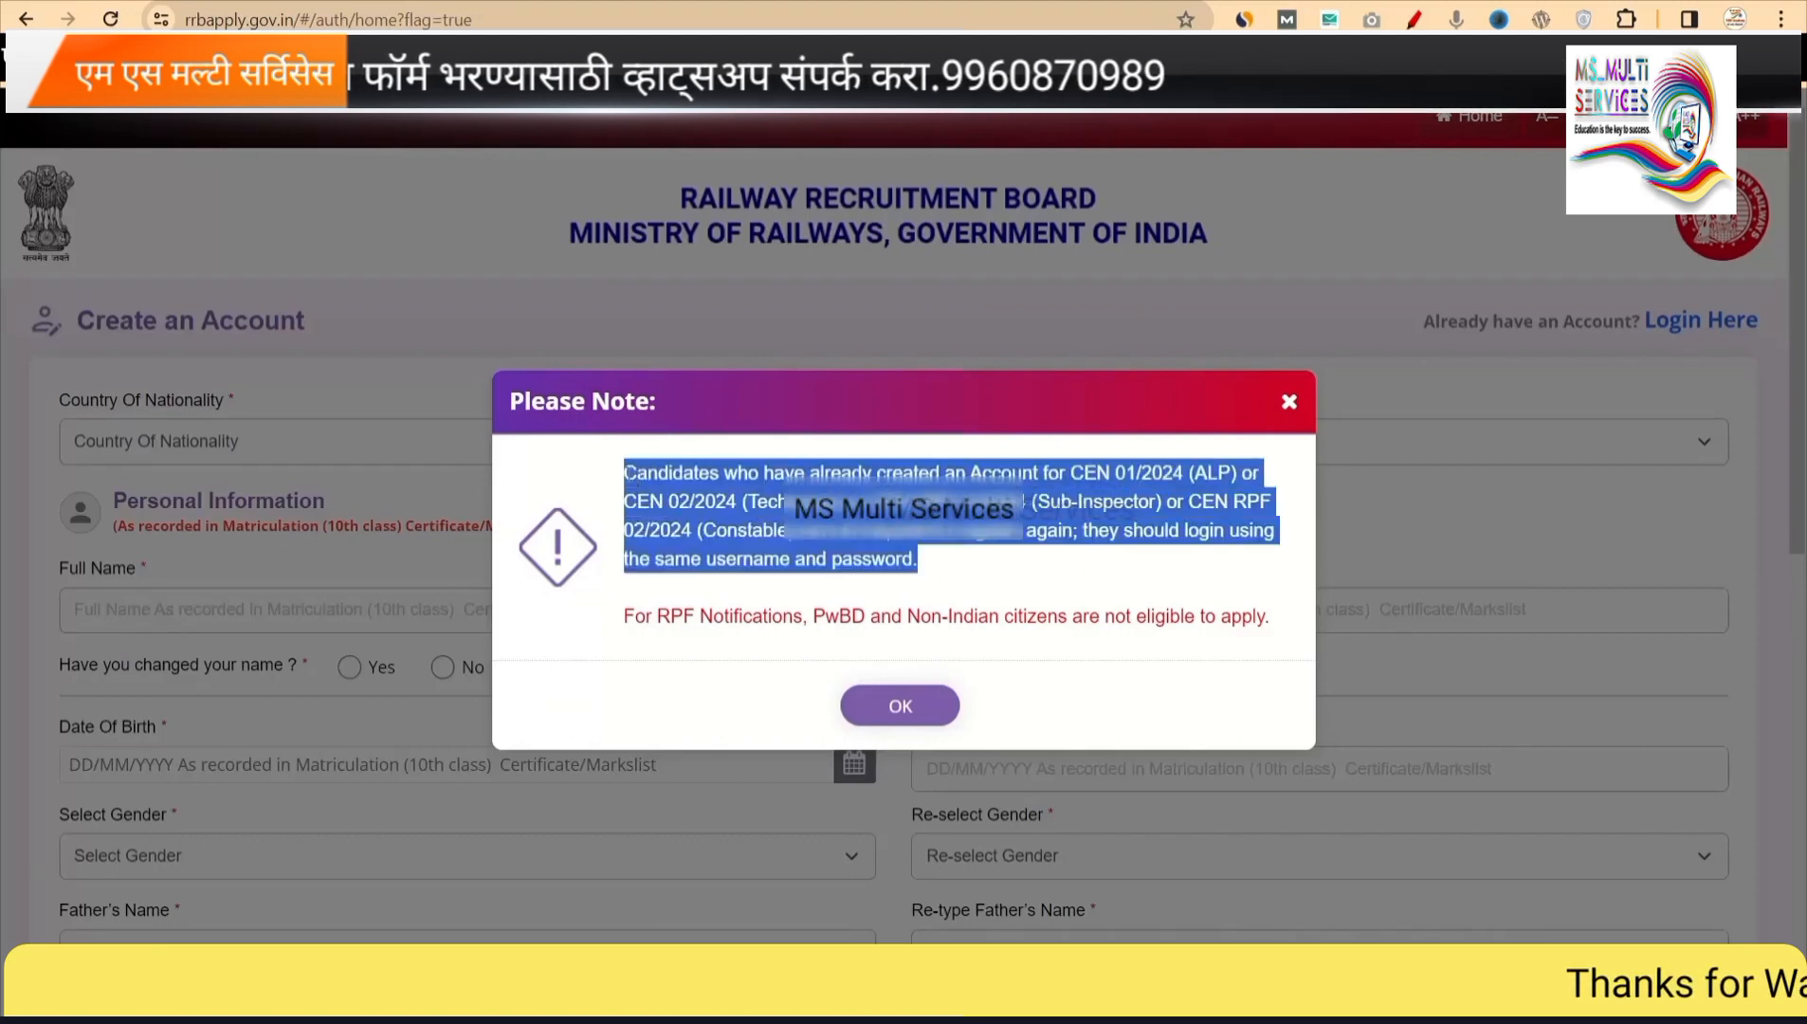
pyautogui.click(760, 507)
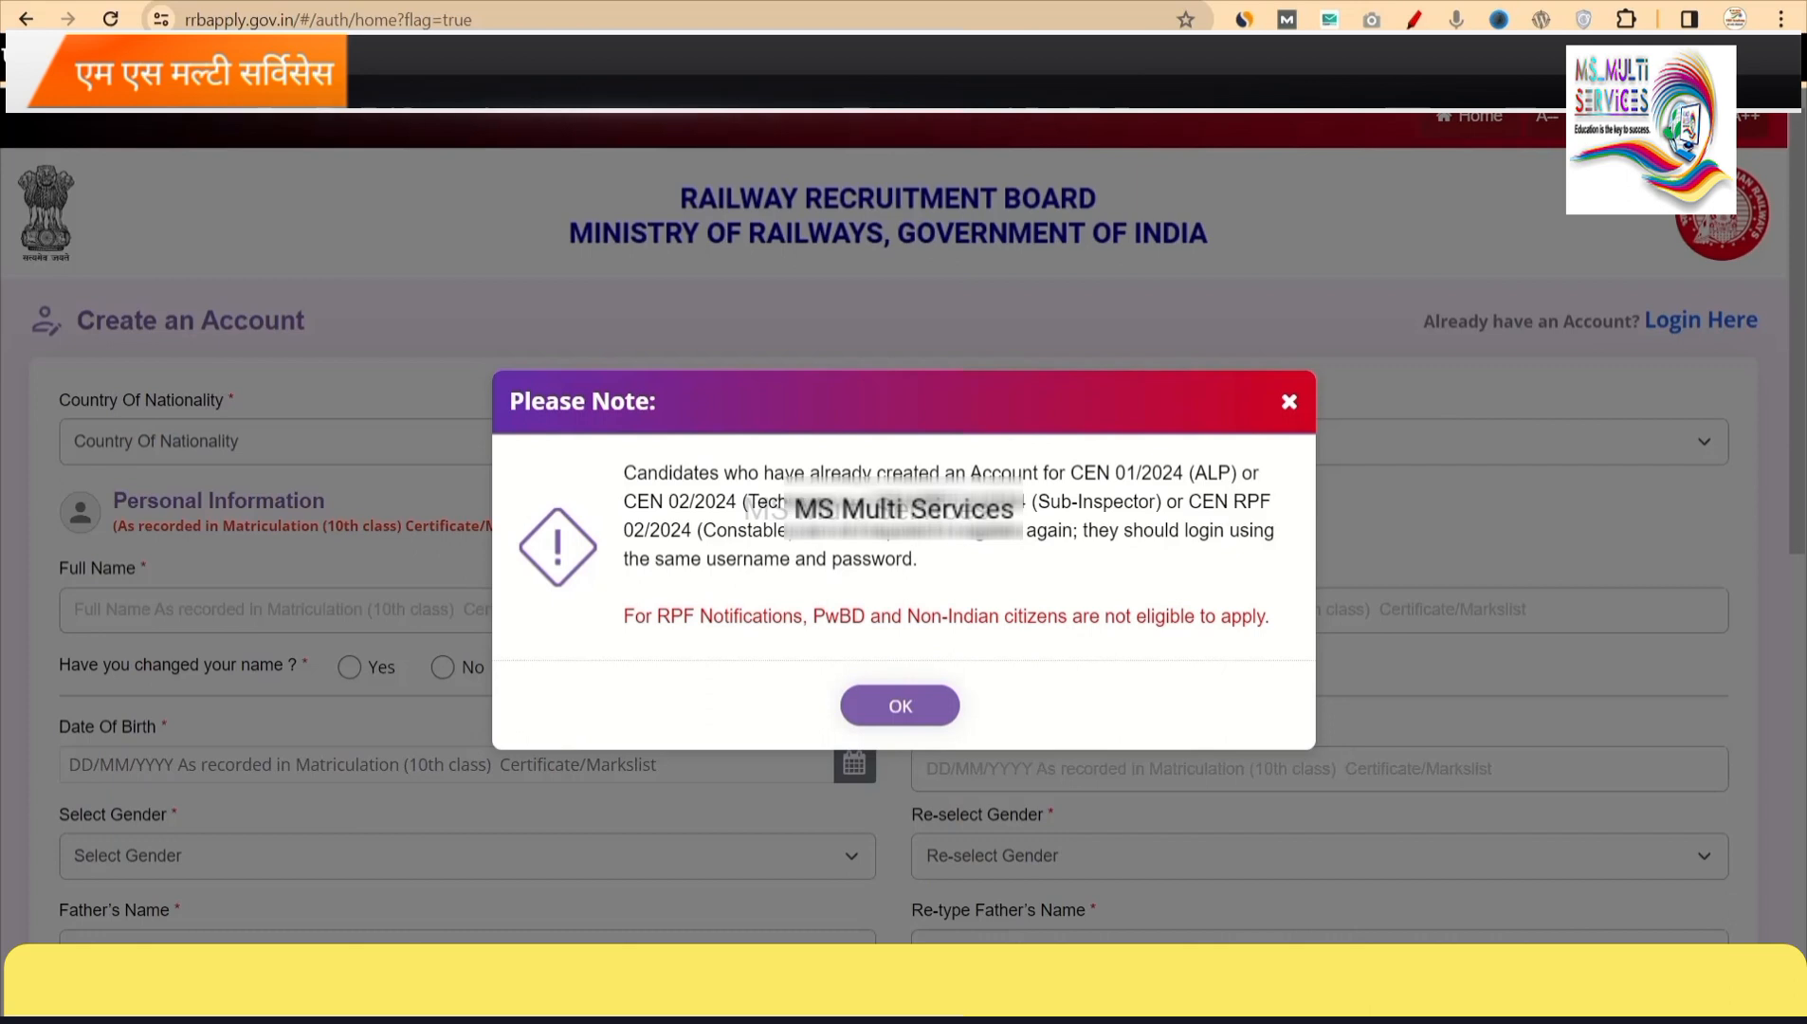
pyautogui.moveTo(718, 497); pyautogui.dragTo(942, 574)
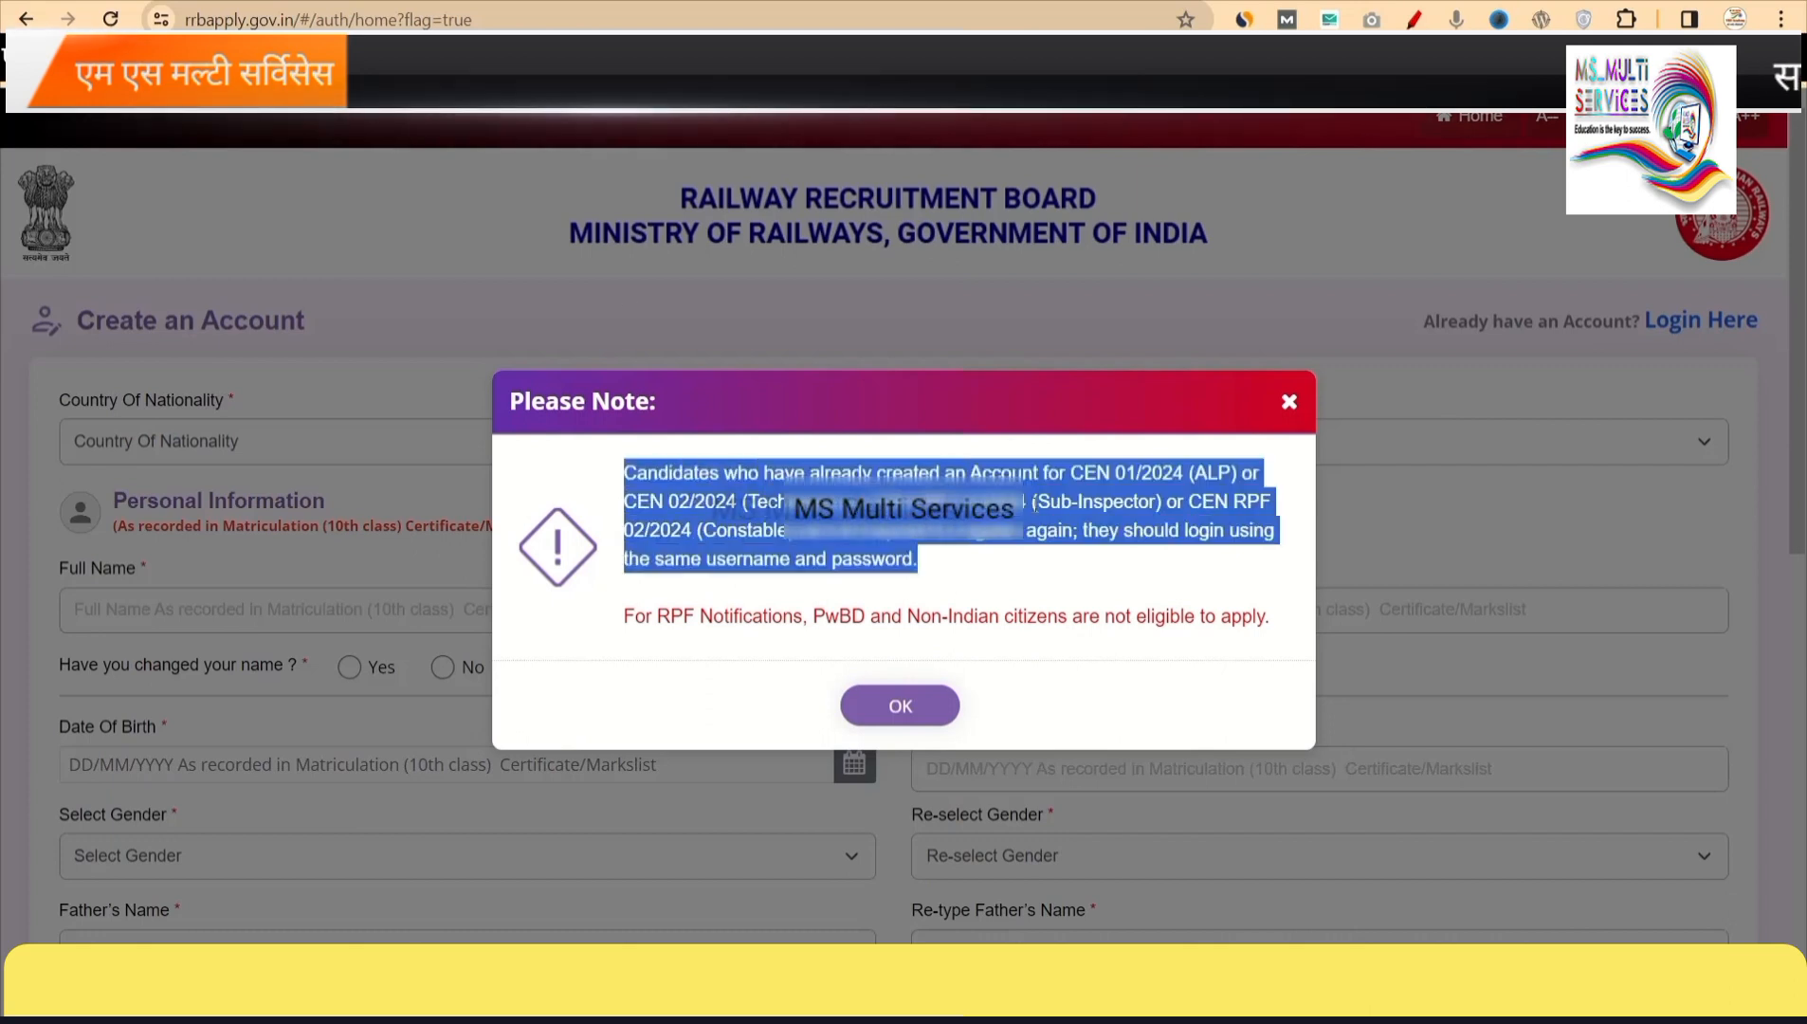
pyautogui.click(1047, 497)
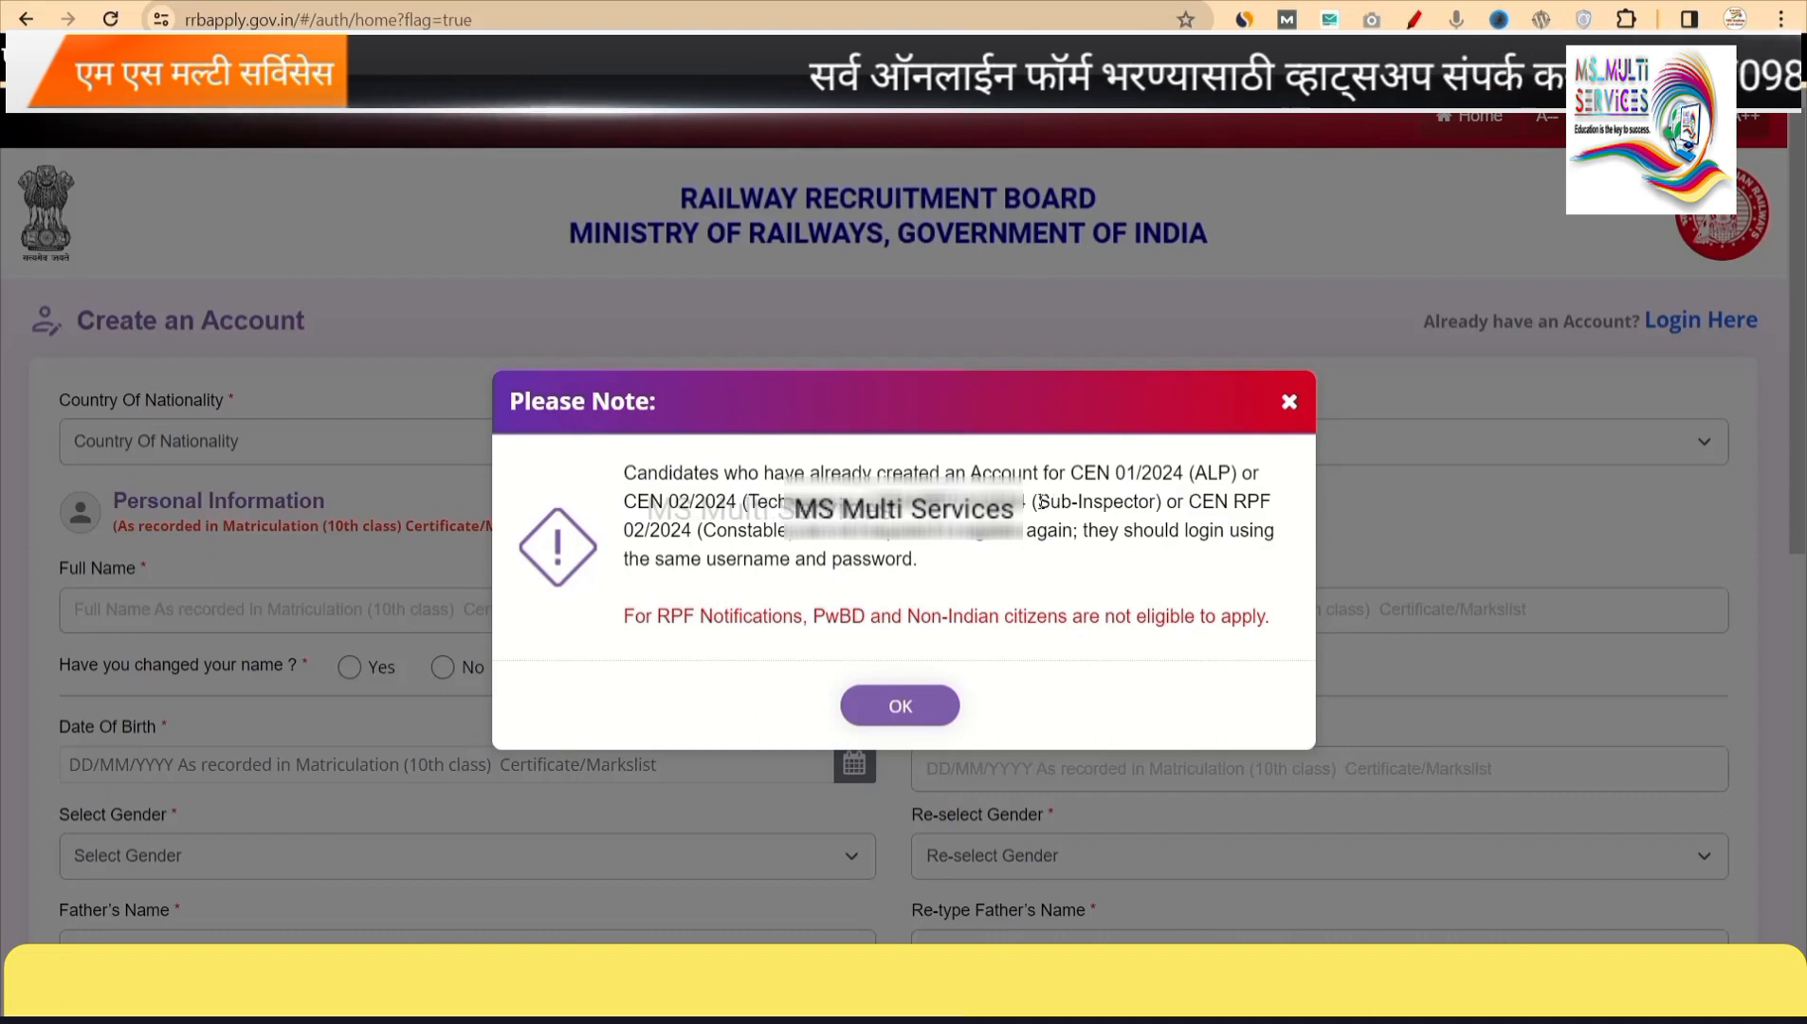
pyautogui.moveTo(1039, 500); pyautogui.dragTo(1150, 501)
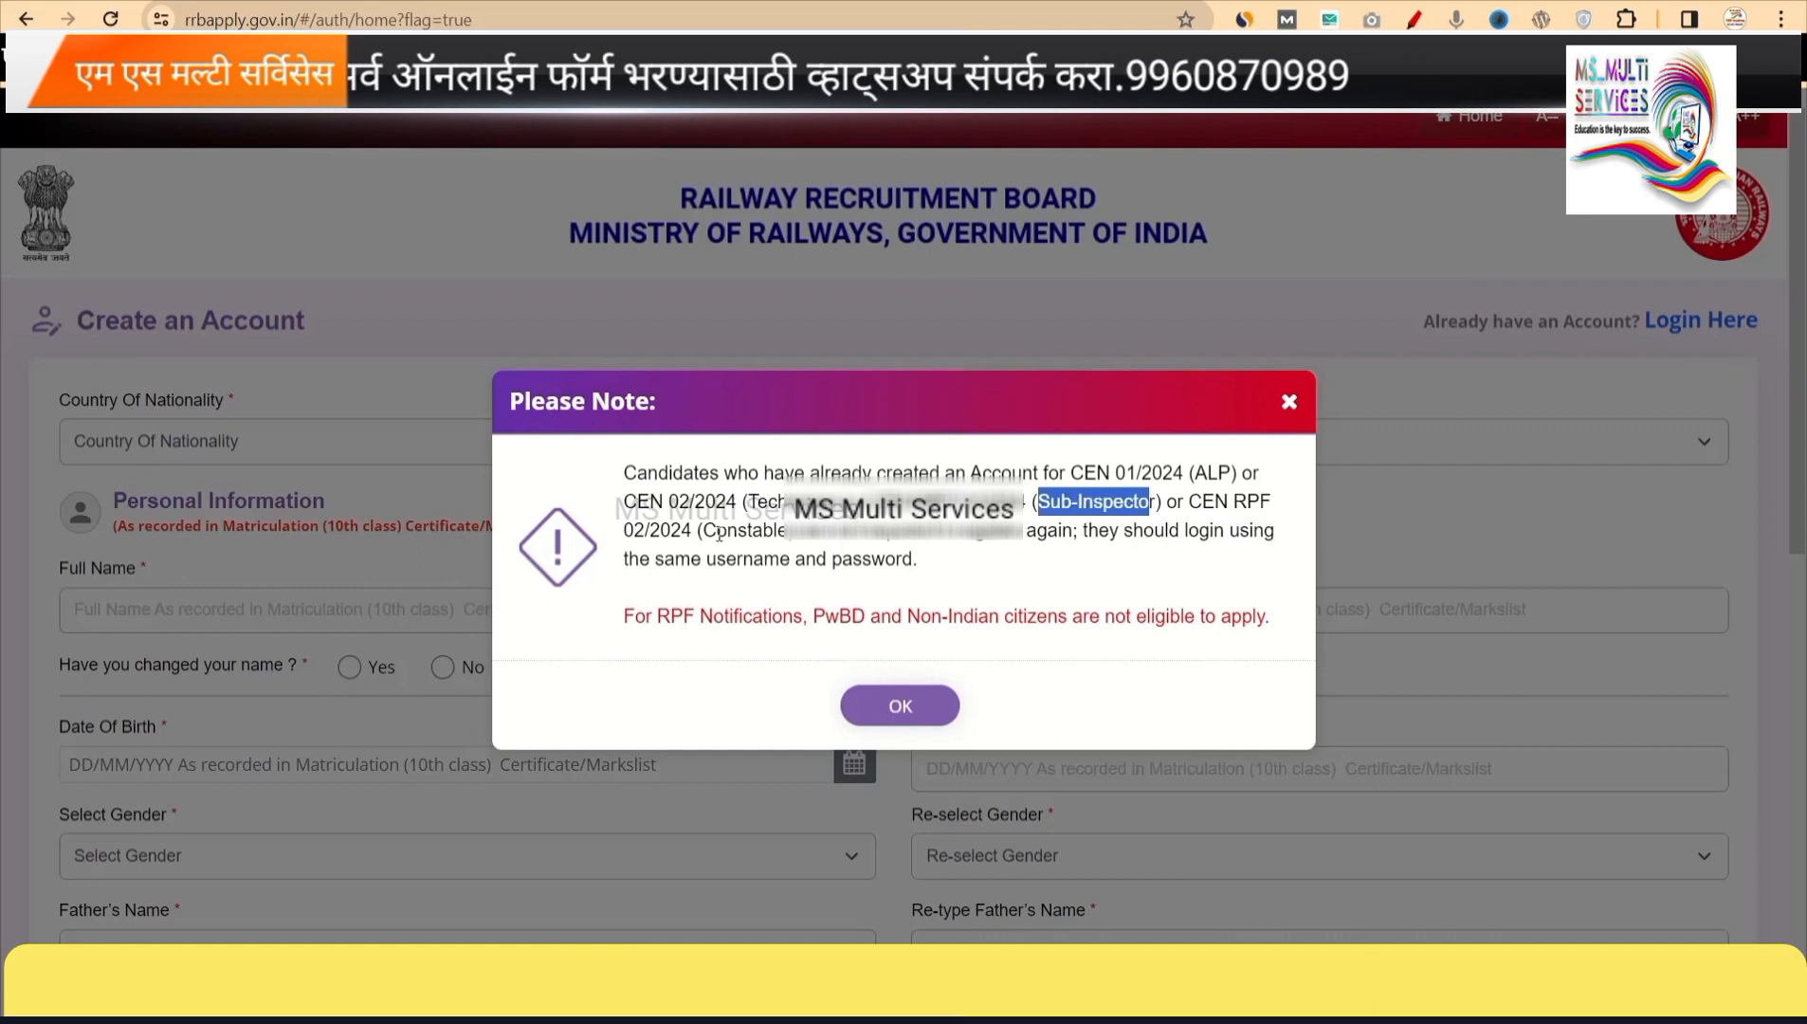
pyautogui.moveTo(703, 529); pyautogui.dragTo(794, 529)
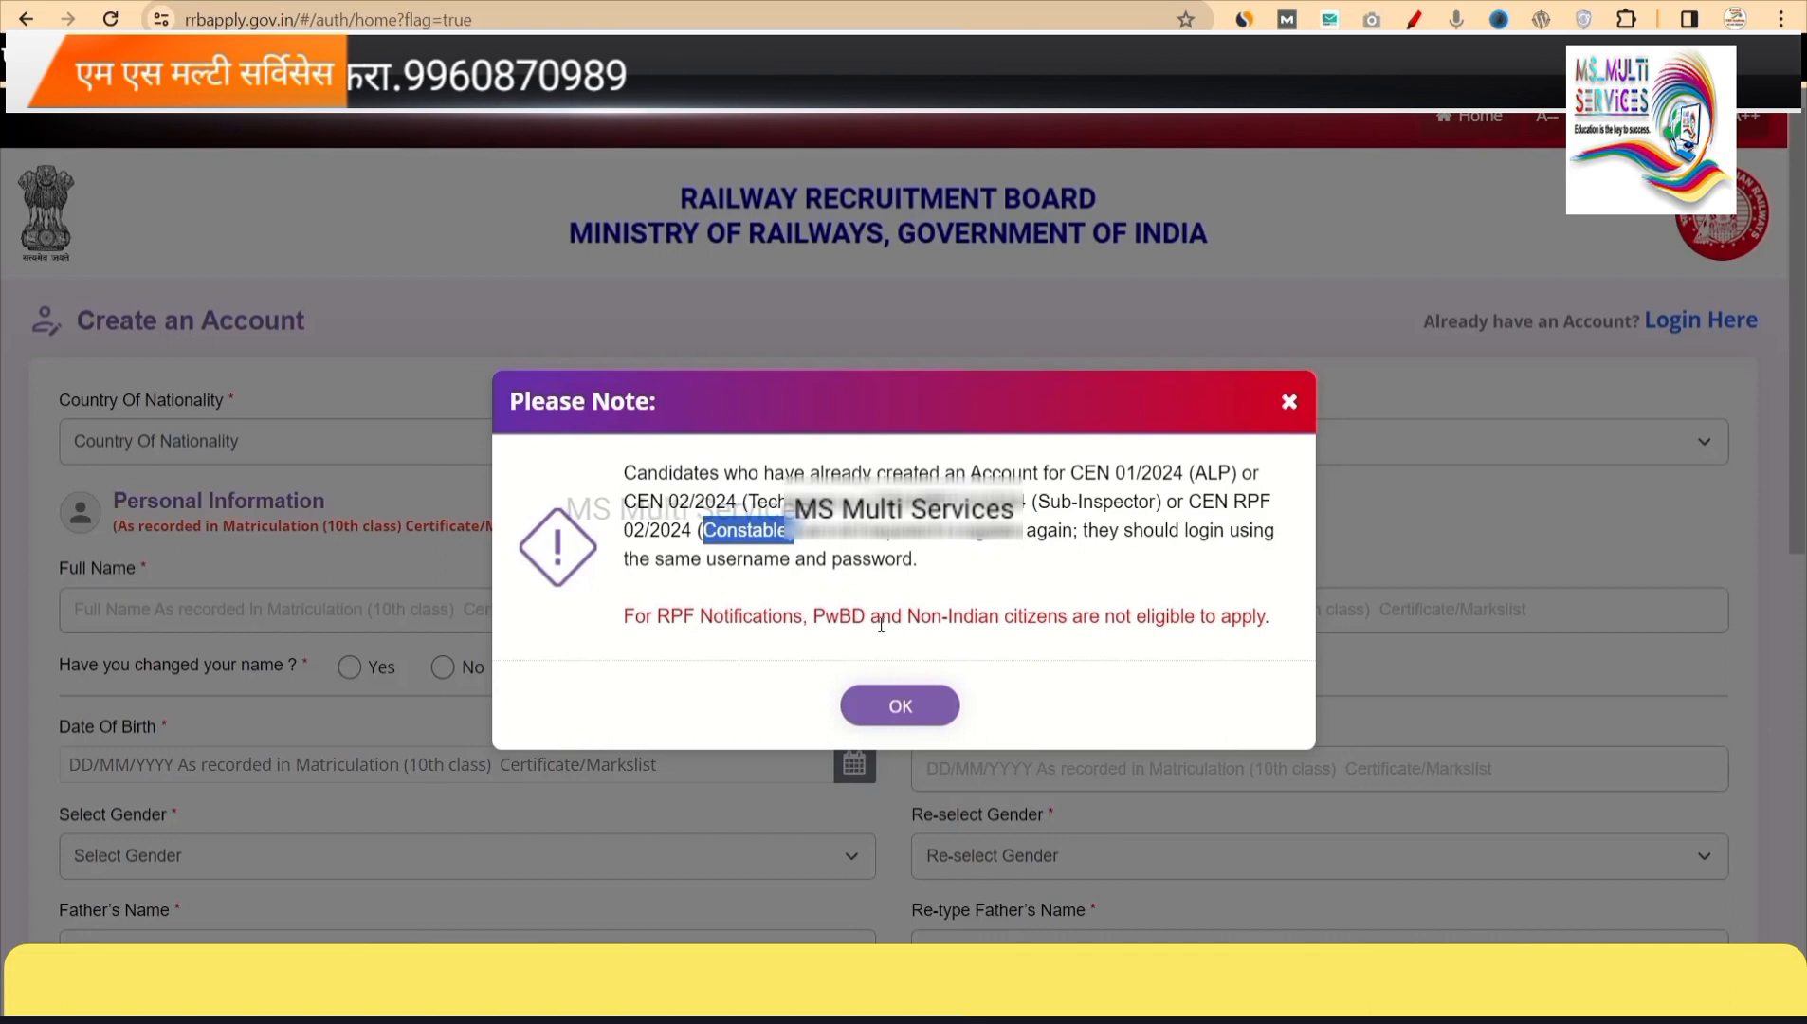
pyautogui.click(899, 709)
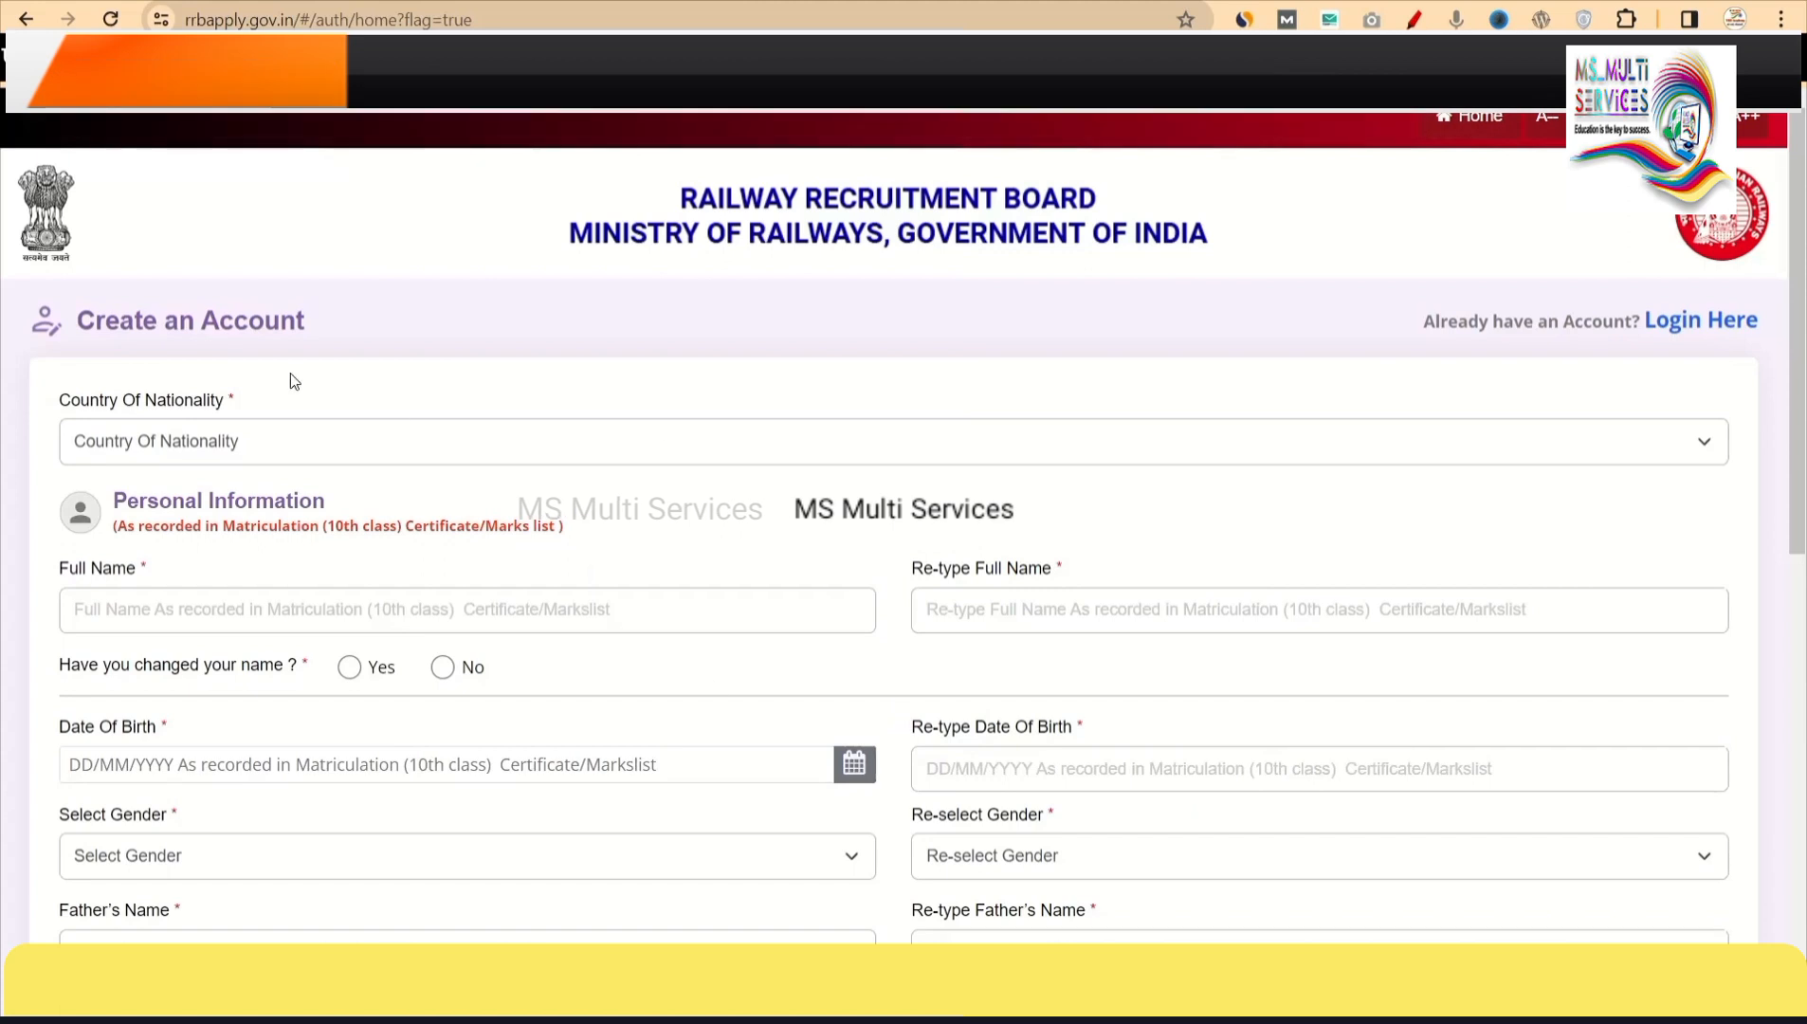
# Set the nationality to India on the Create an Account form.
pyautogui.moveTo(304, 324); pyautogui.dragTo(330, 324)
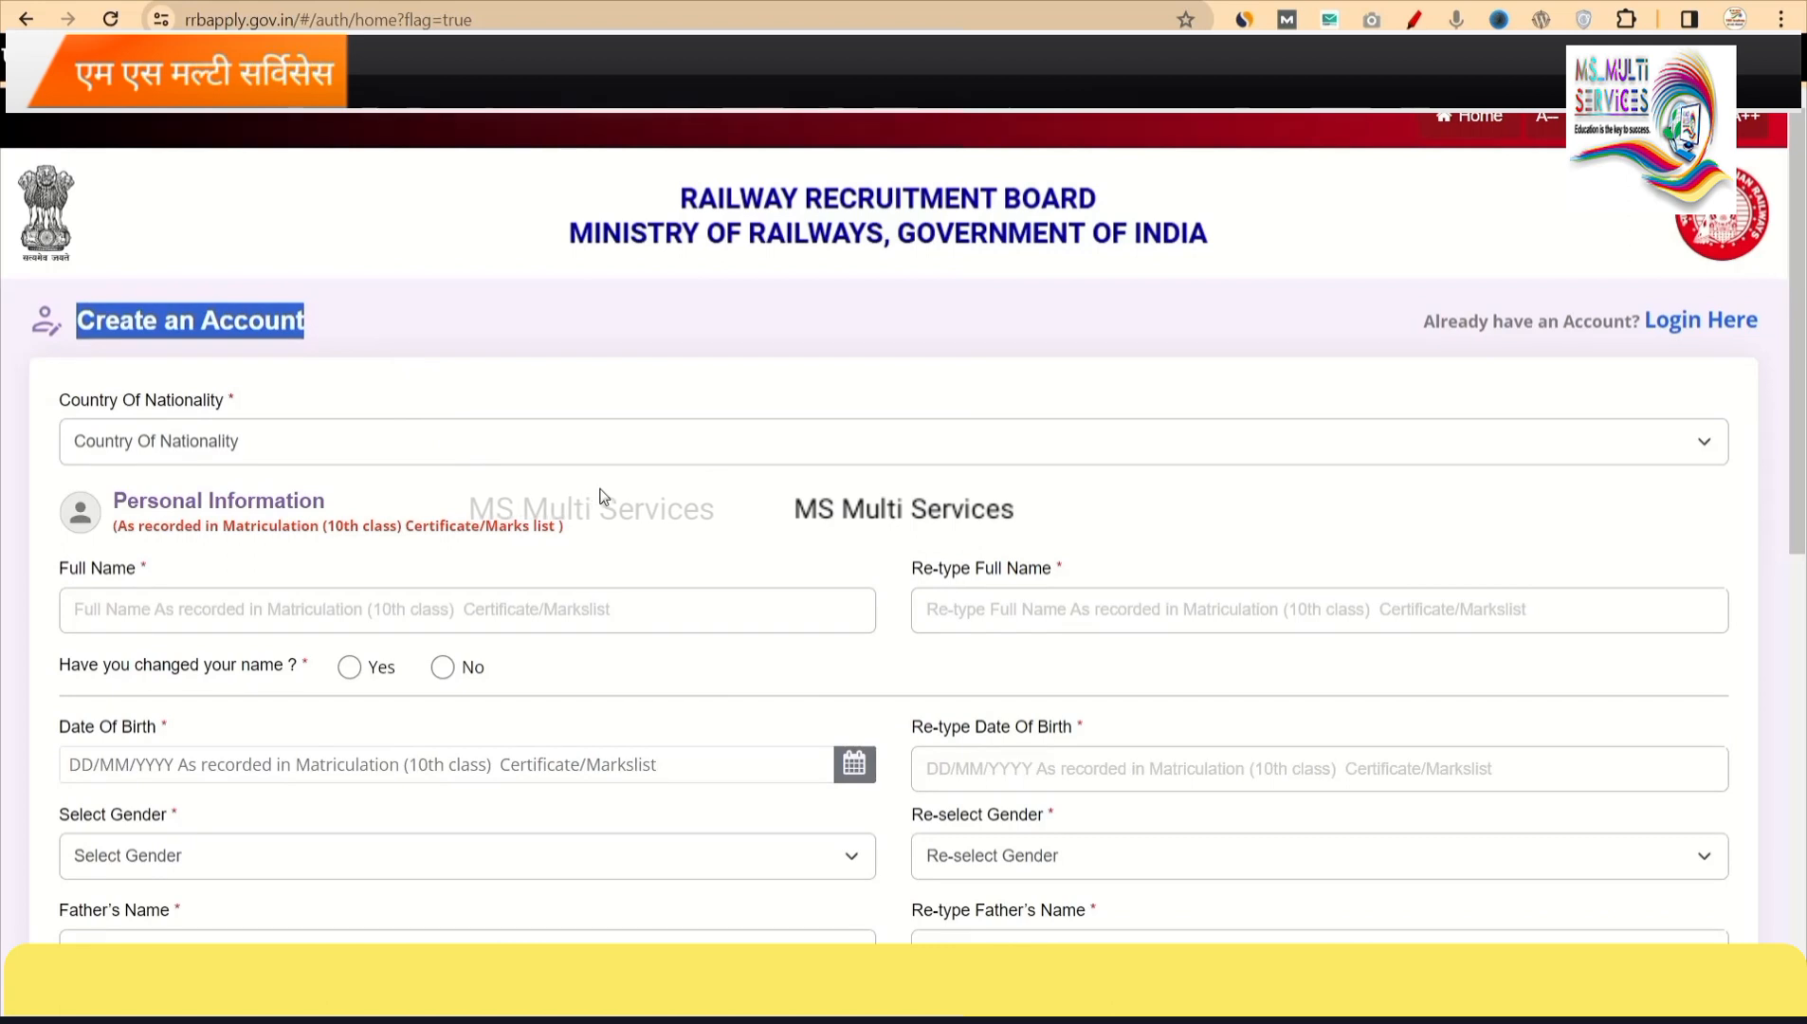
pyautogui.scroll(-1, 610, 509)
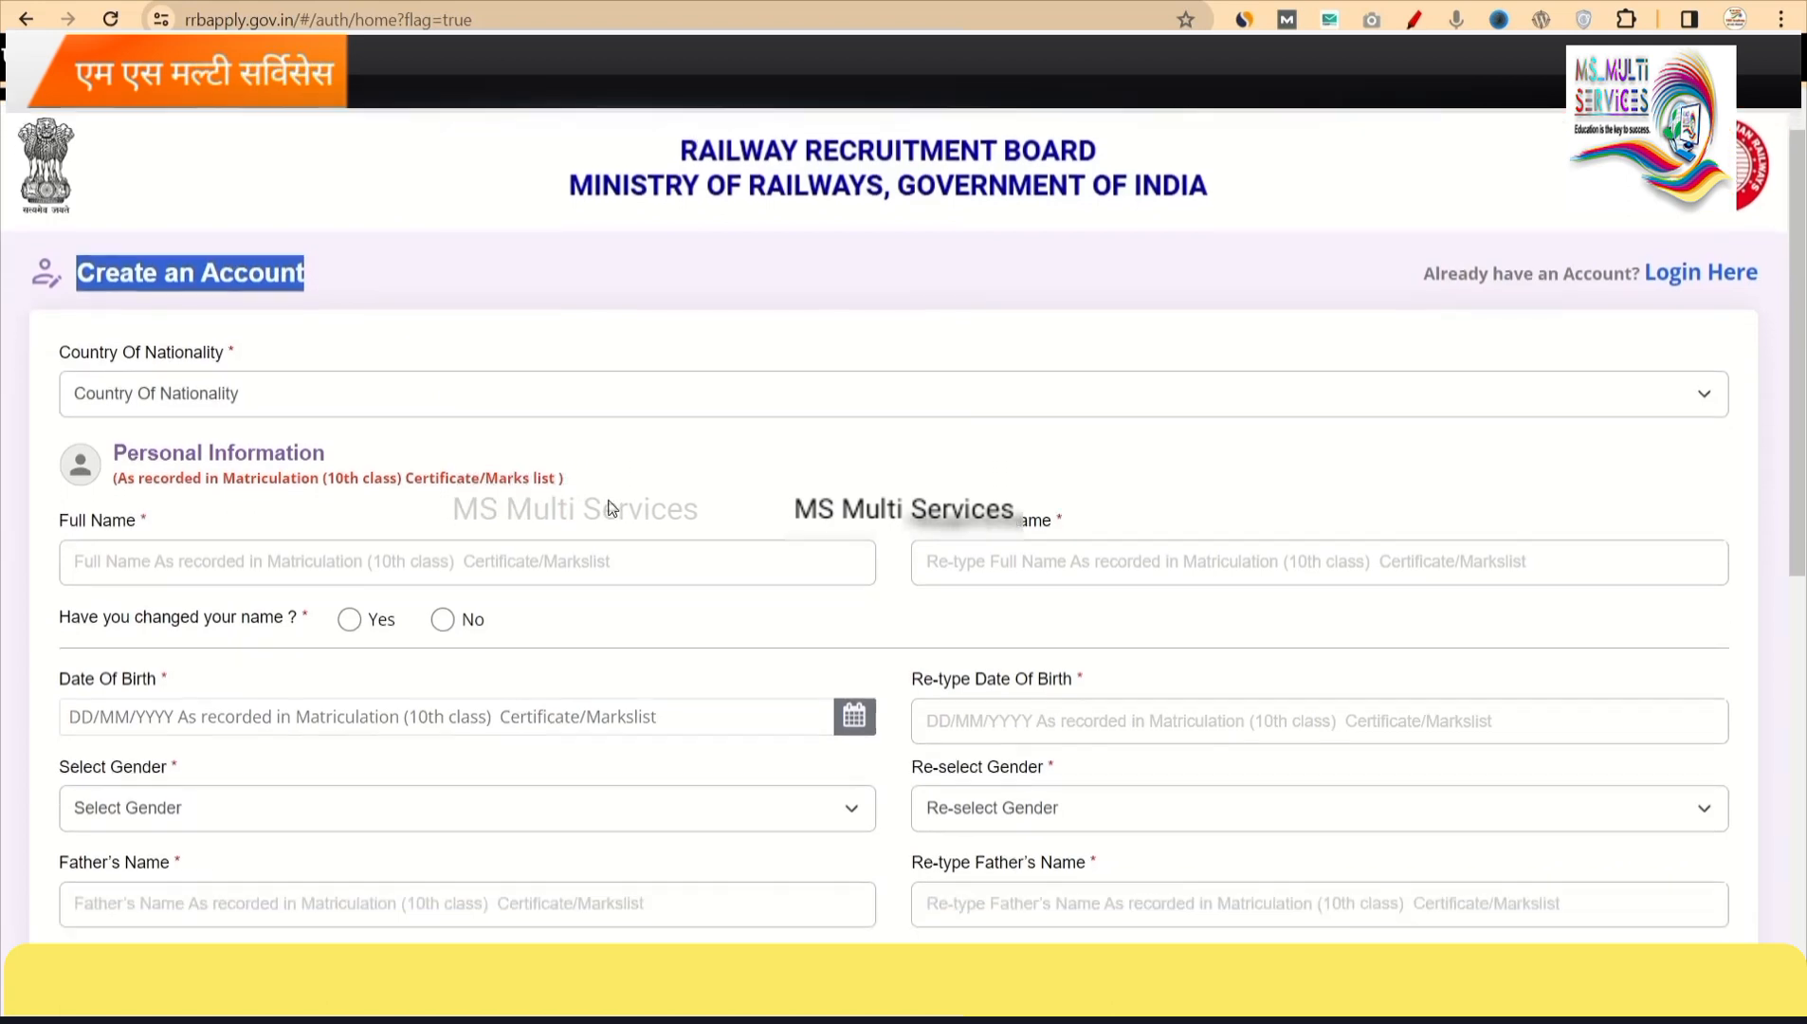
pyautogui.click(612, 368)
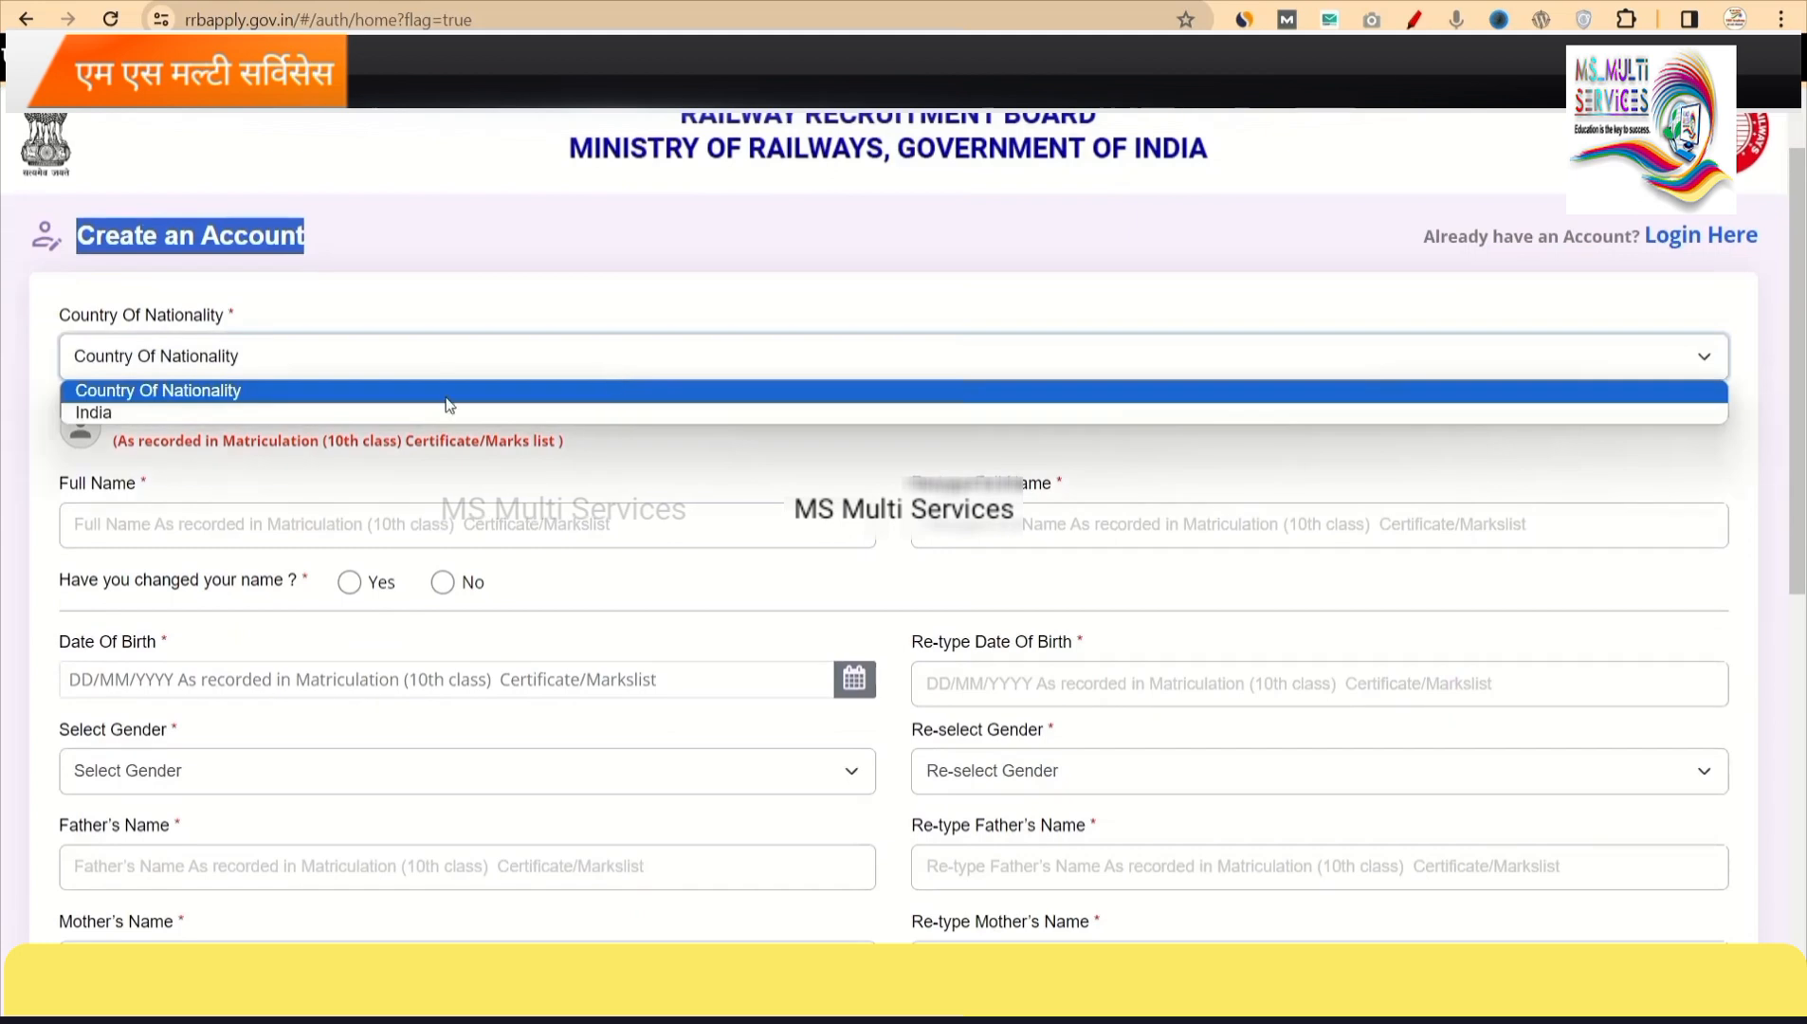
pyautogui.click(359, 413)
pyautogui.scroll(-1, 400, 508)
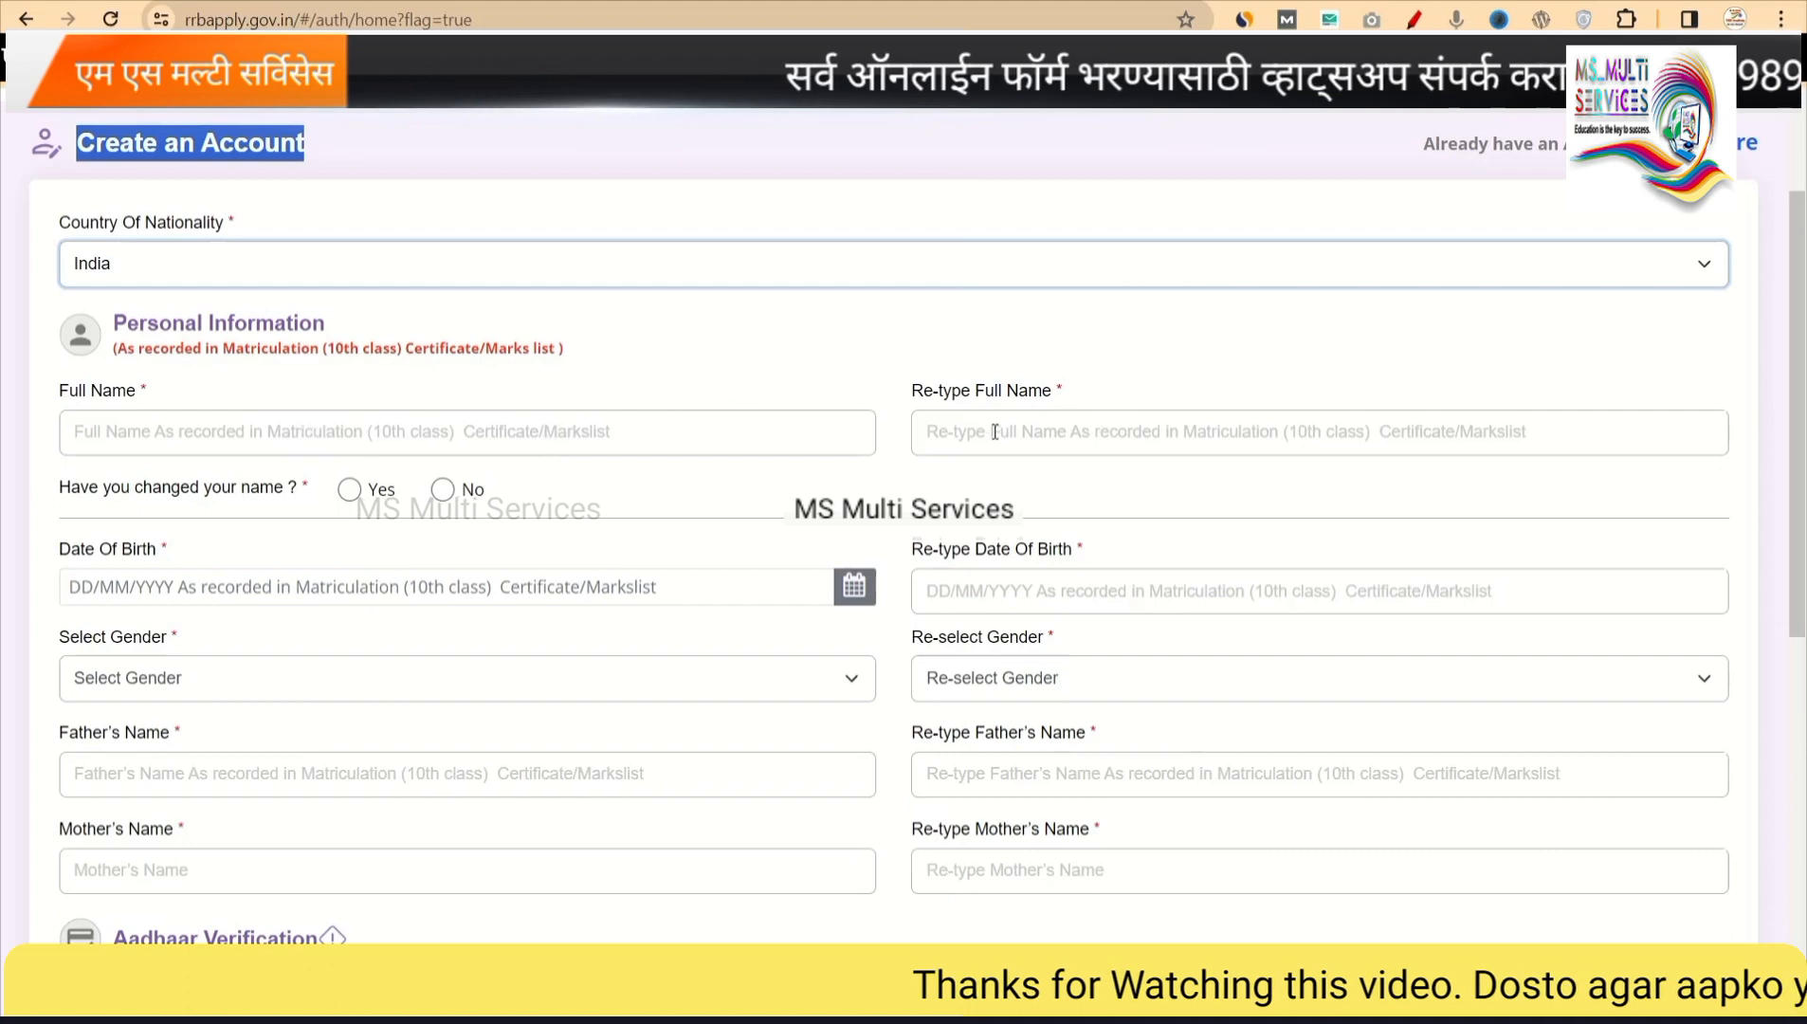
pyautogui.scroll(-1, 498, 493)
pyautogui.scroll(-1, 498, 493)
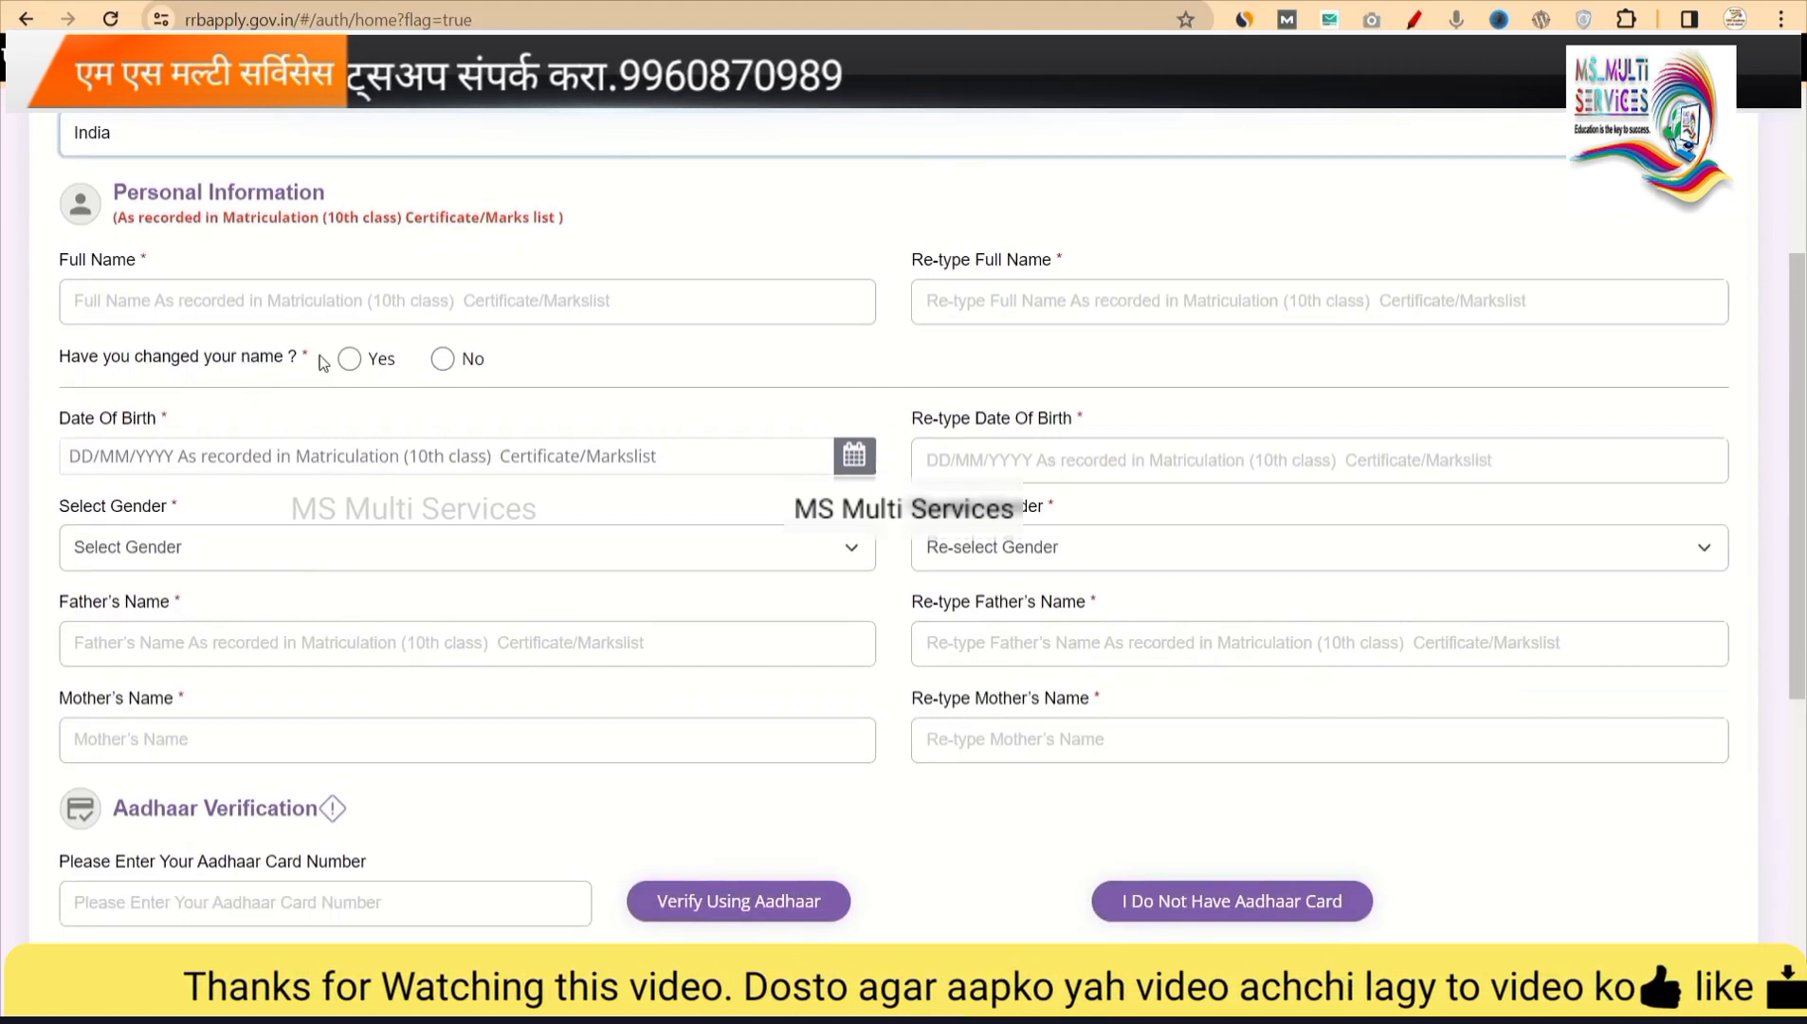
# Answer No to the name-change question and bring up the Date Of Birth calendar.
pyautogui.click(350, 360)
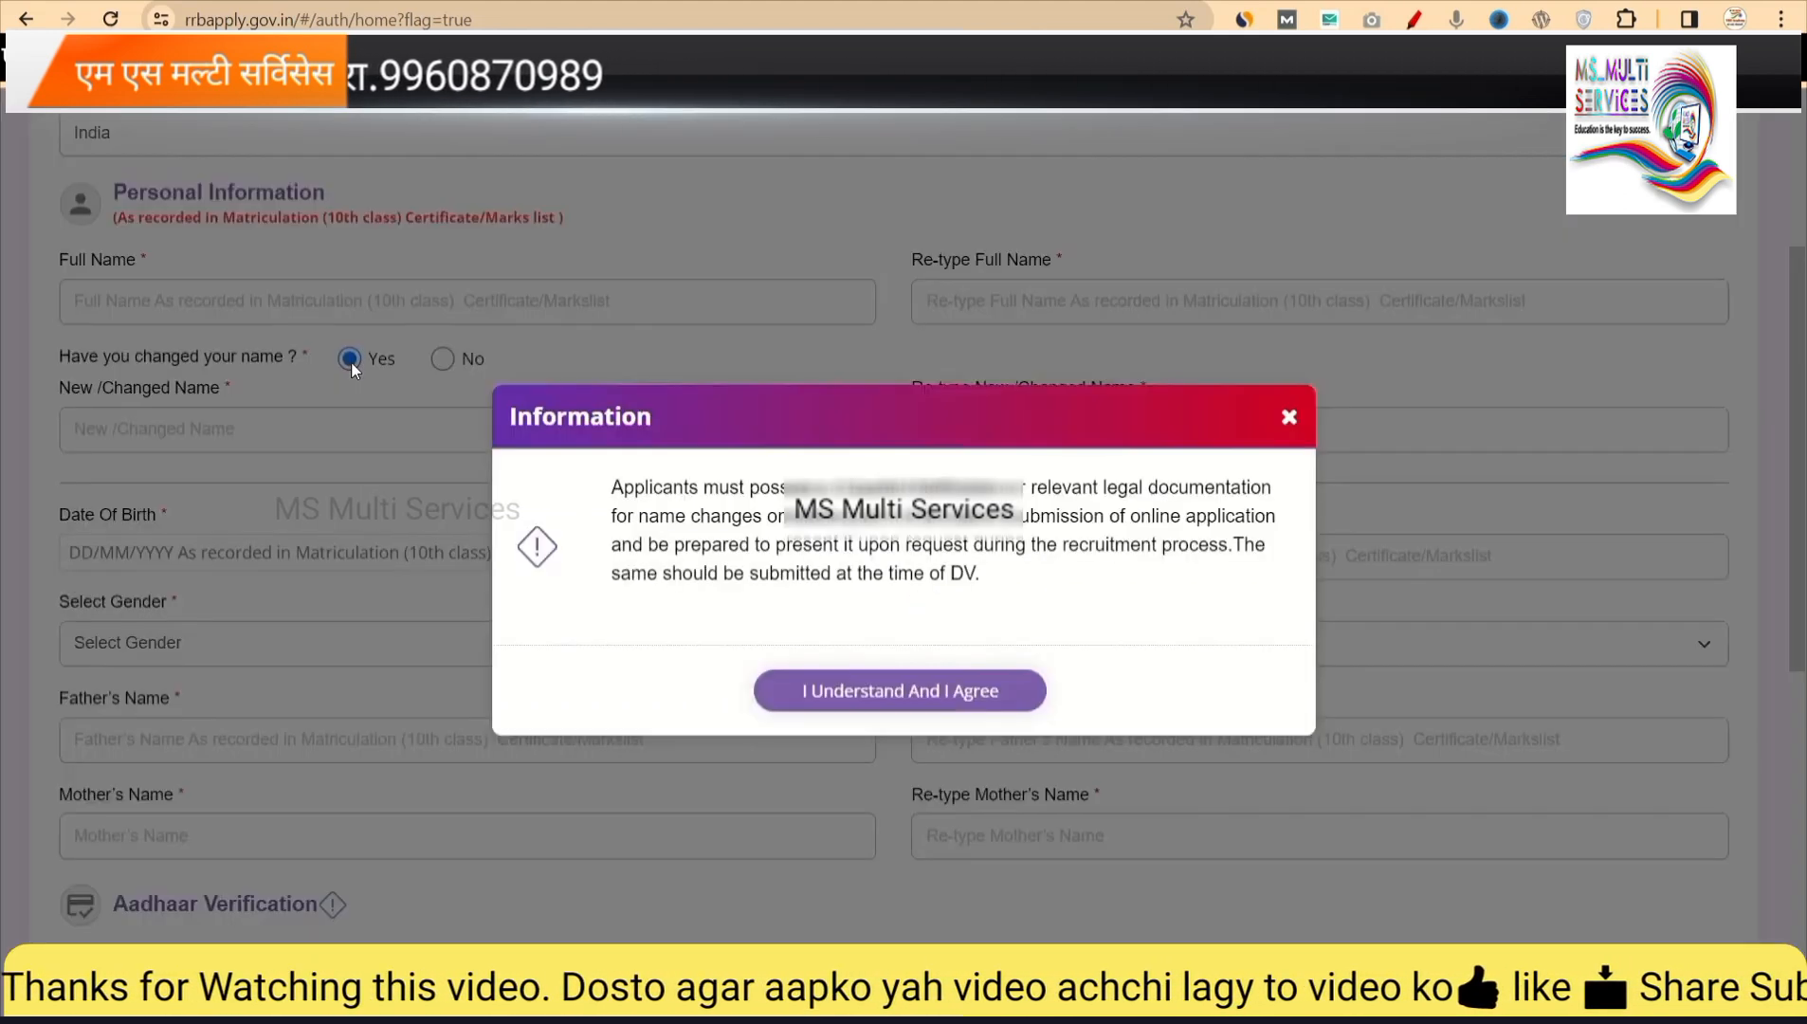
pyautogui.click(953, 693)
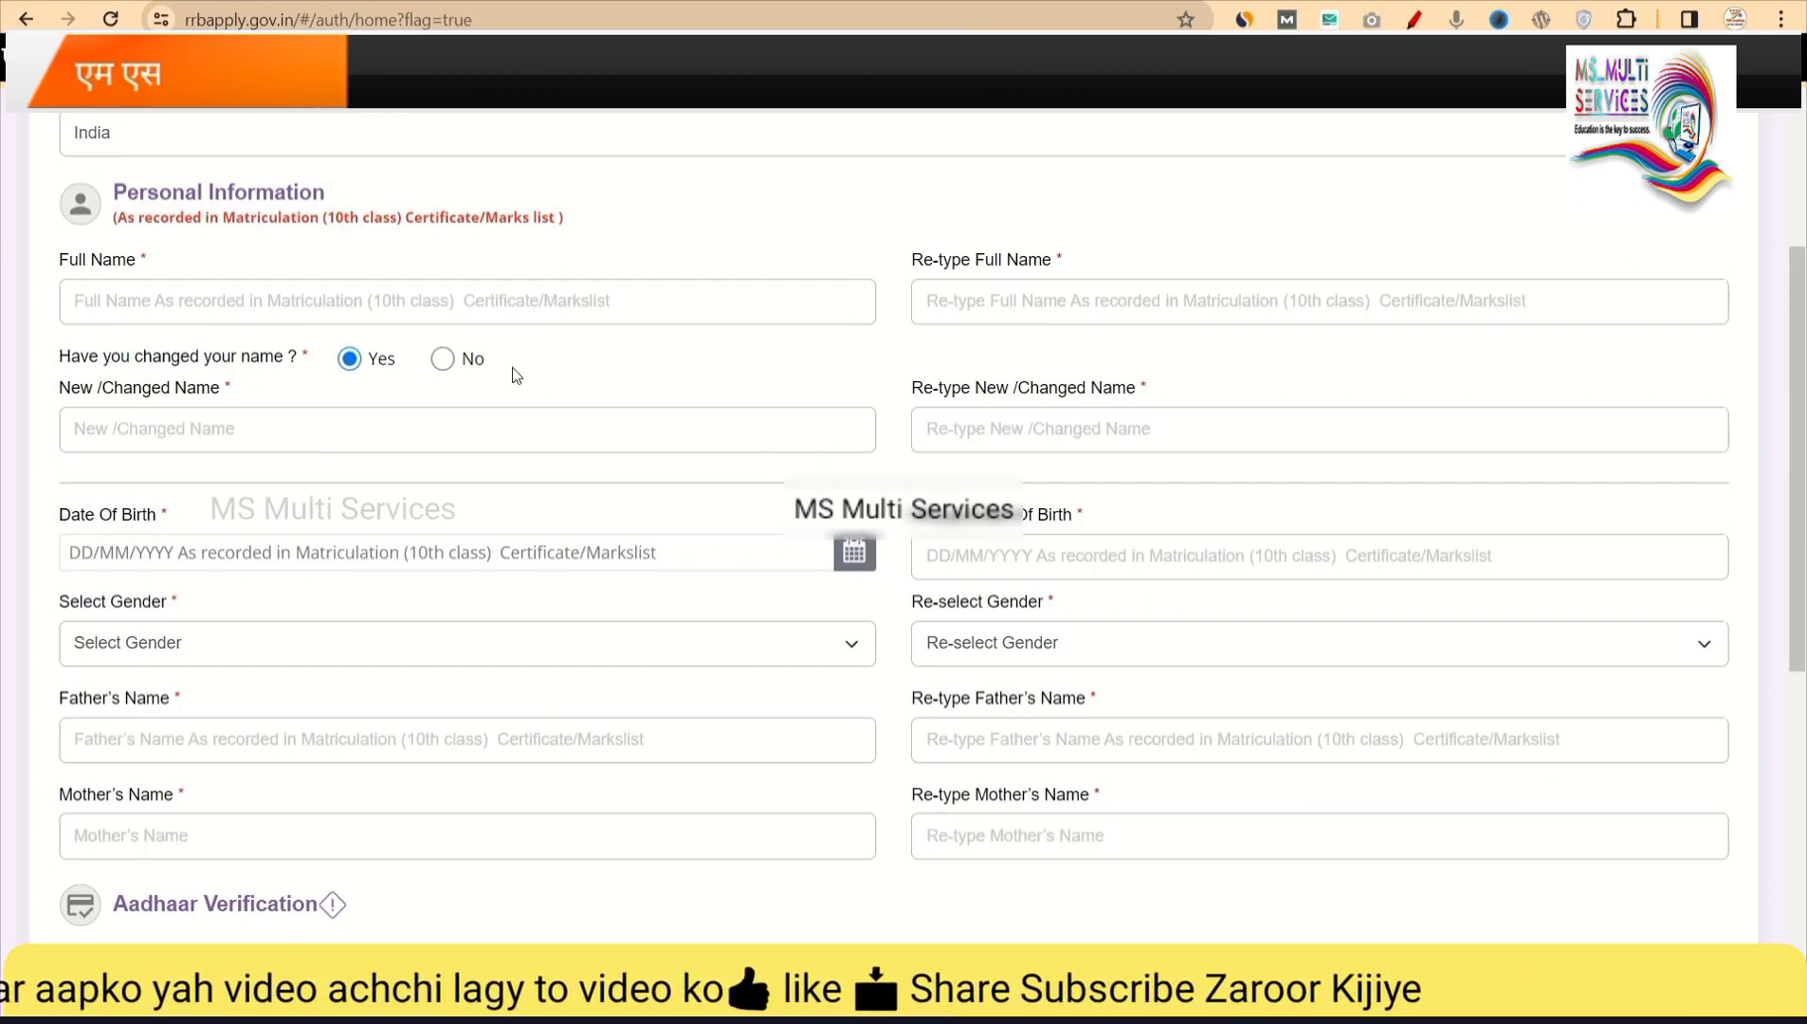
pyautogui.click(441, 359)
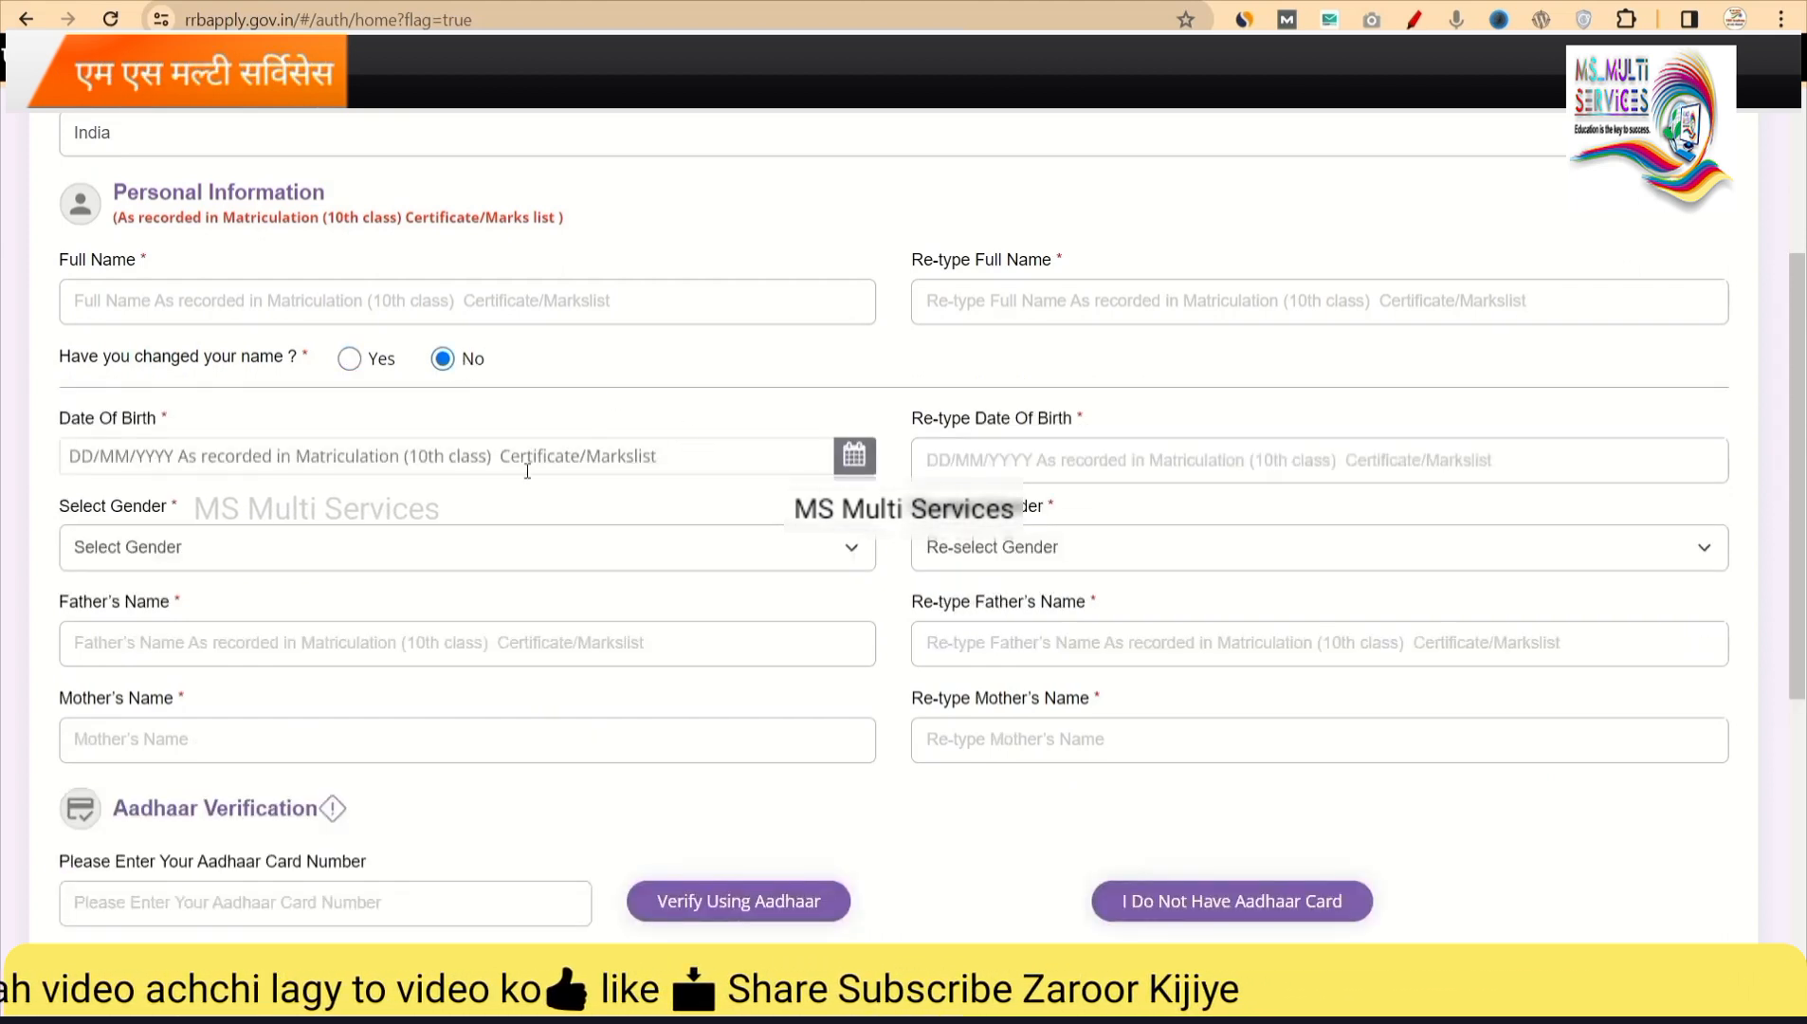
pyautogui.scroll(-1, 599, 471)
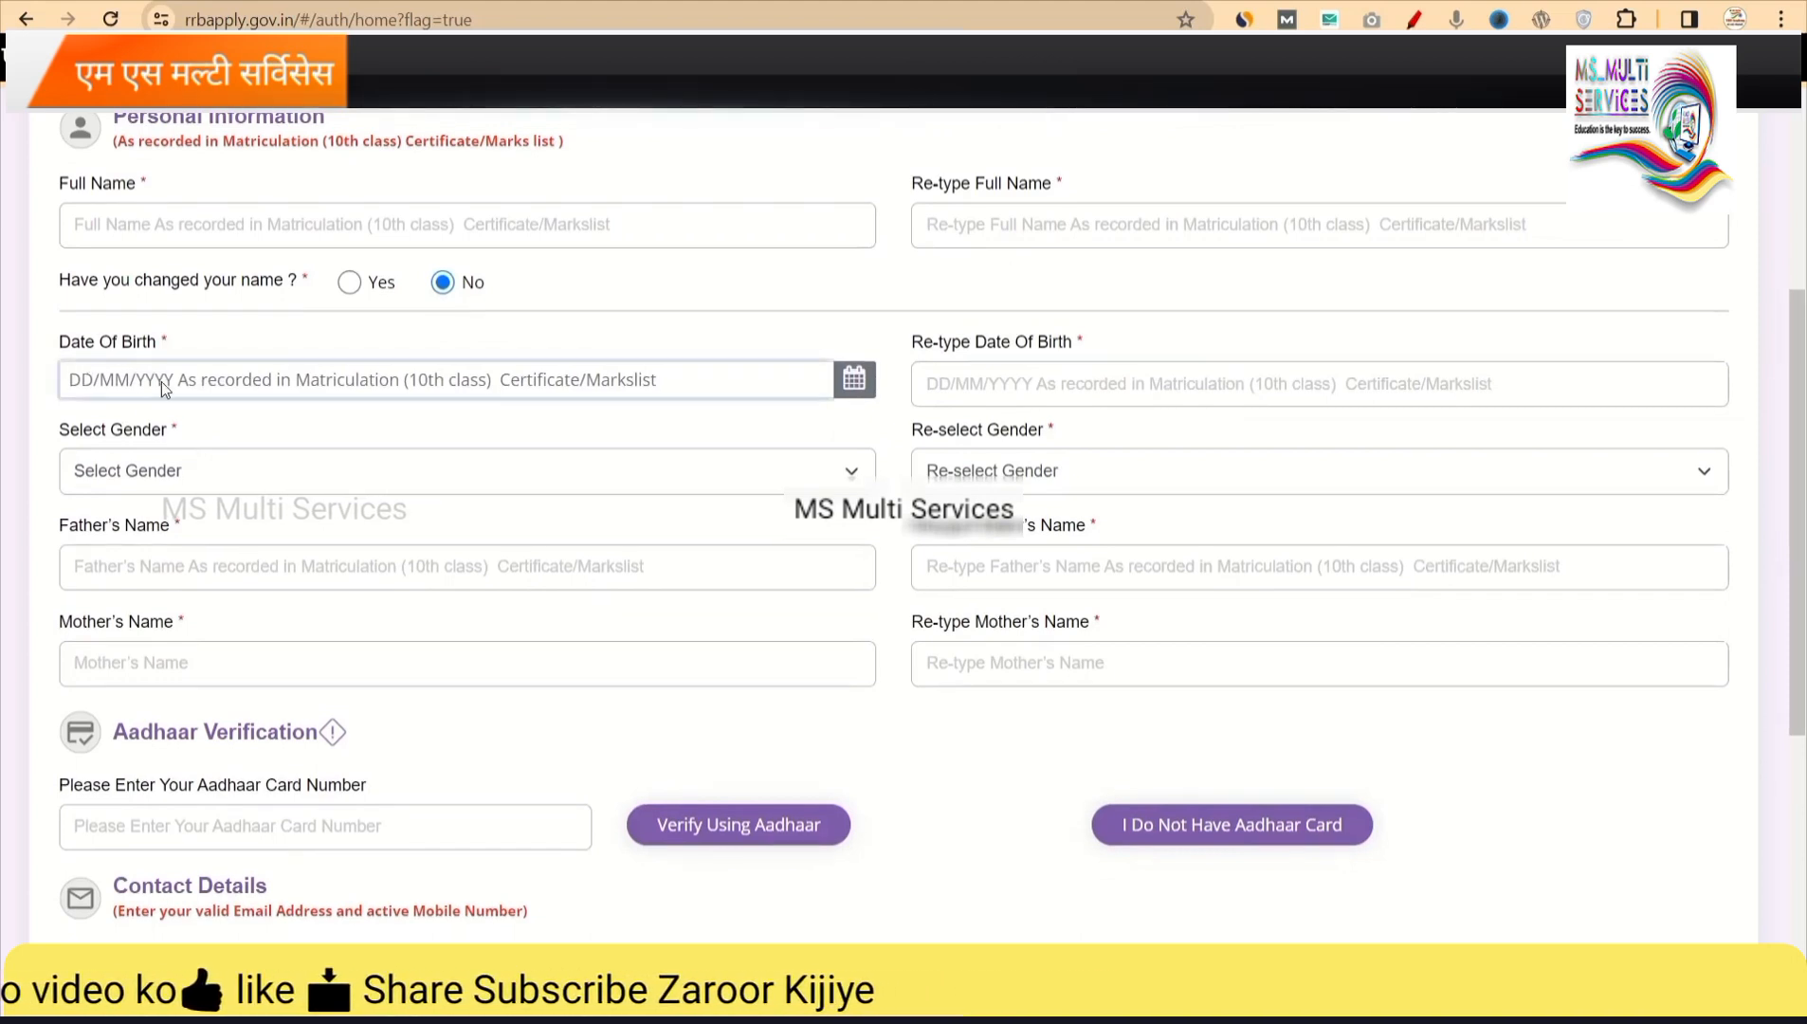
pyautogui.click(163, 381)
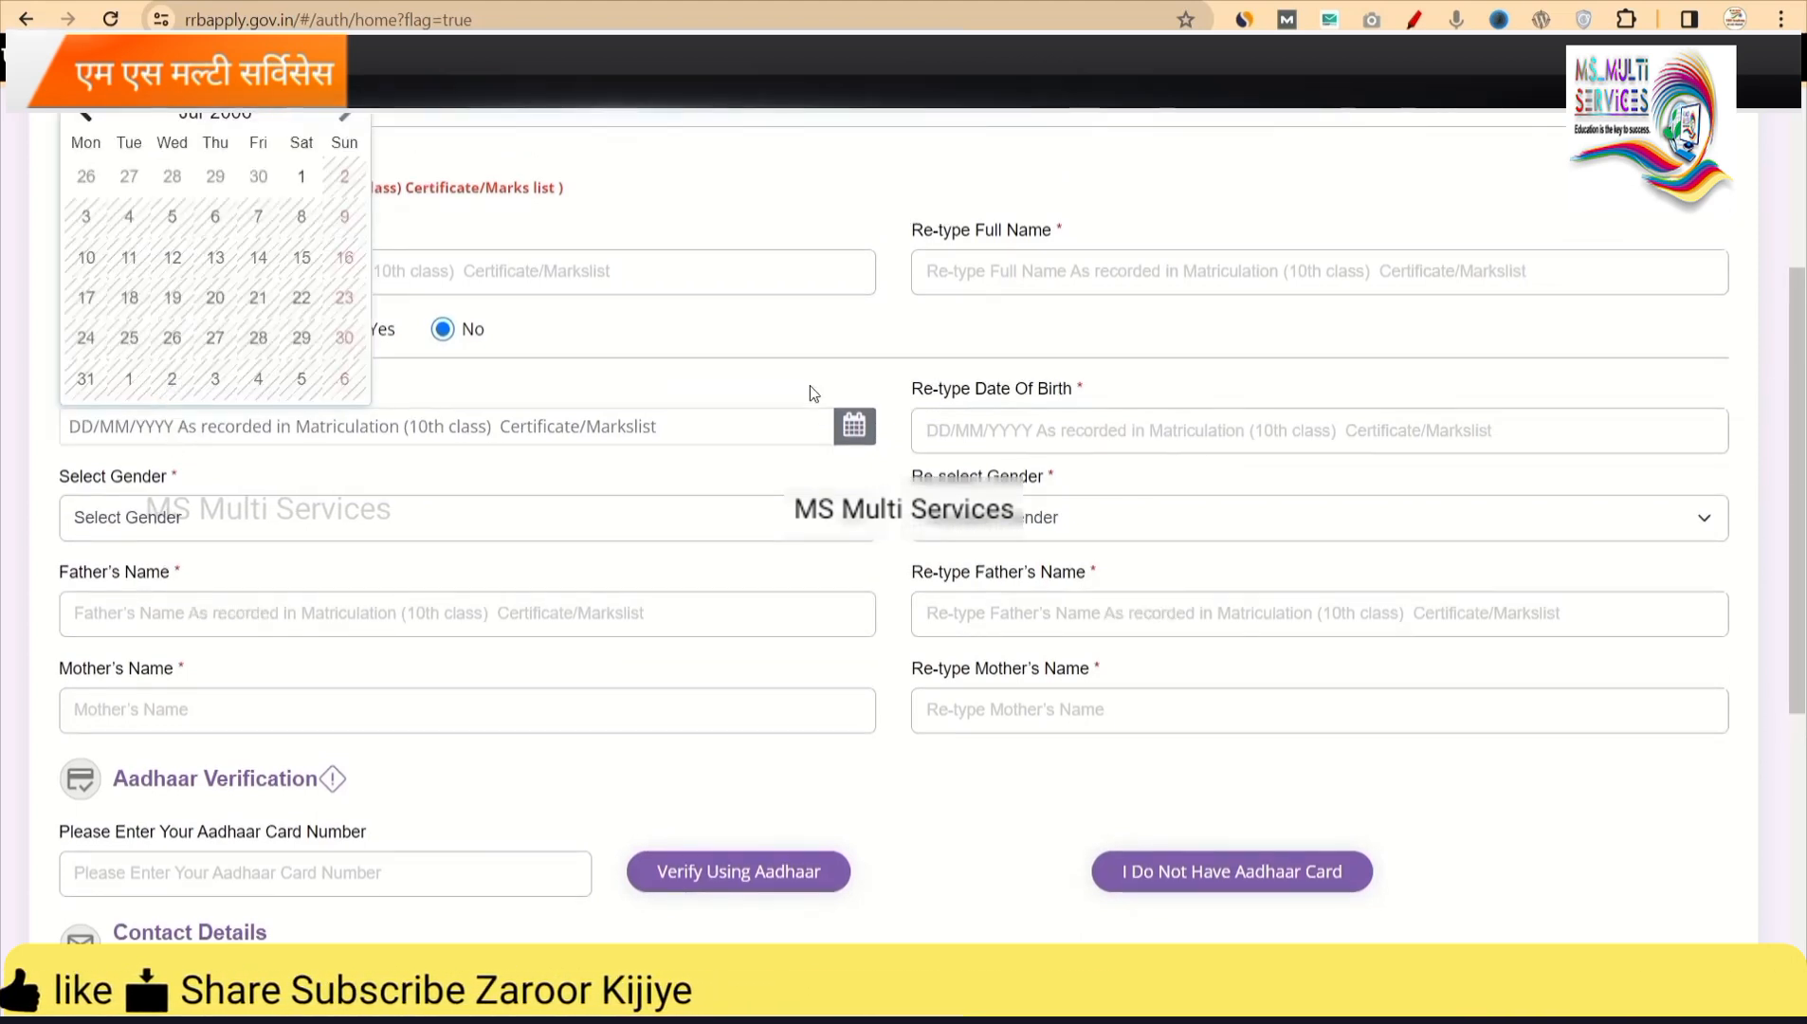
pyautogui.scroll(1, 294, 369)
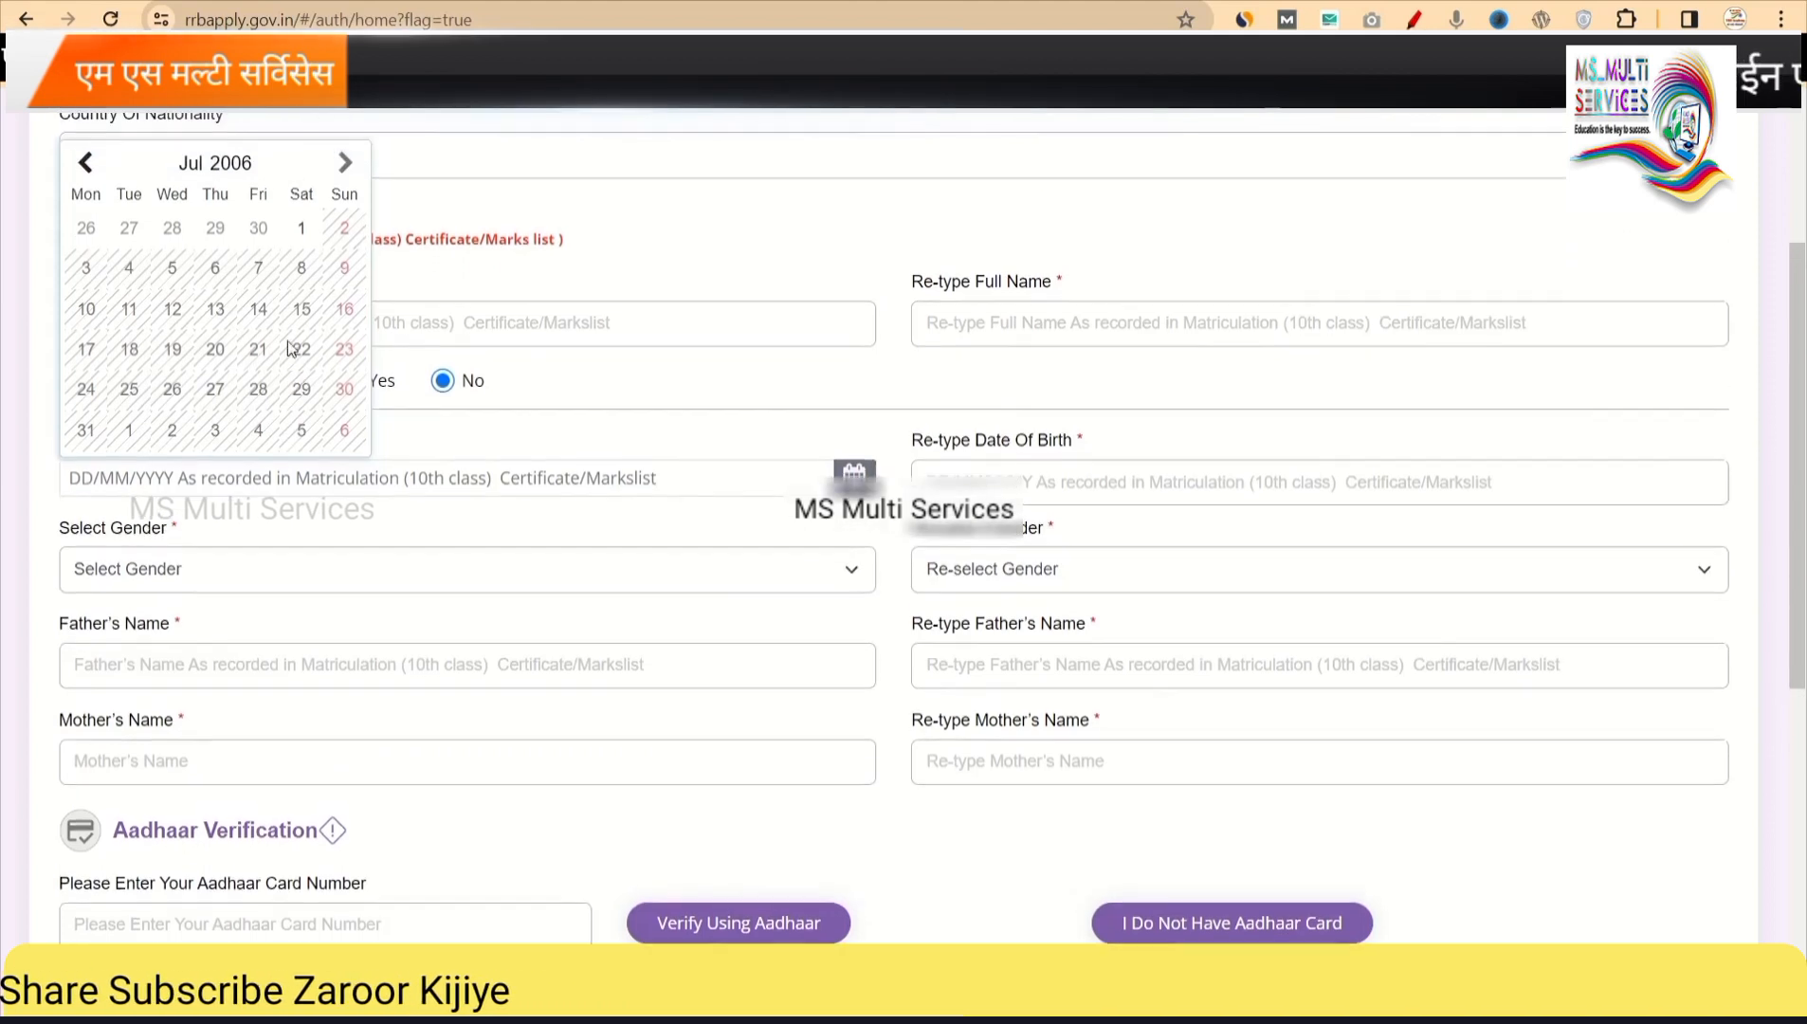
pyautogui.click(228, 167)
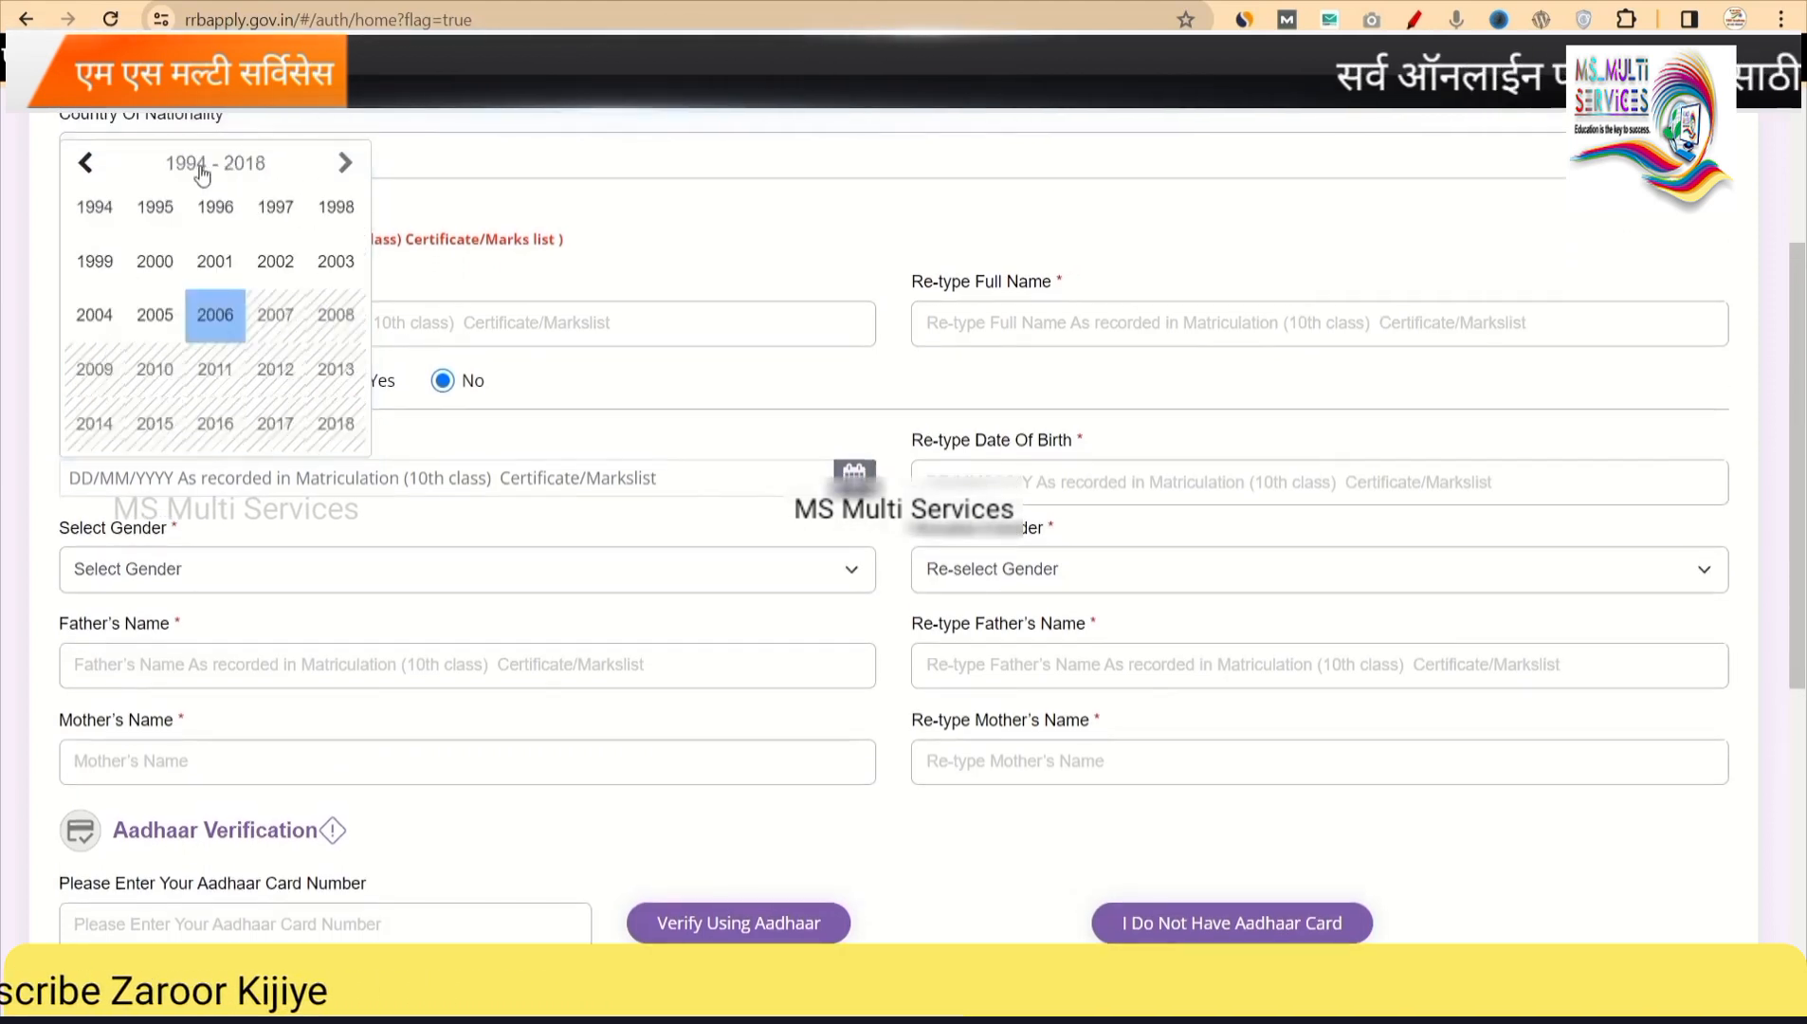
pyautogui.click(156, 262)
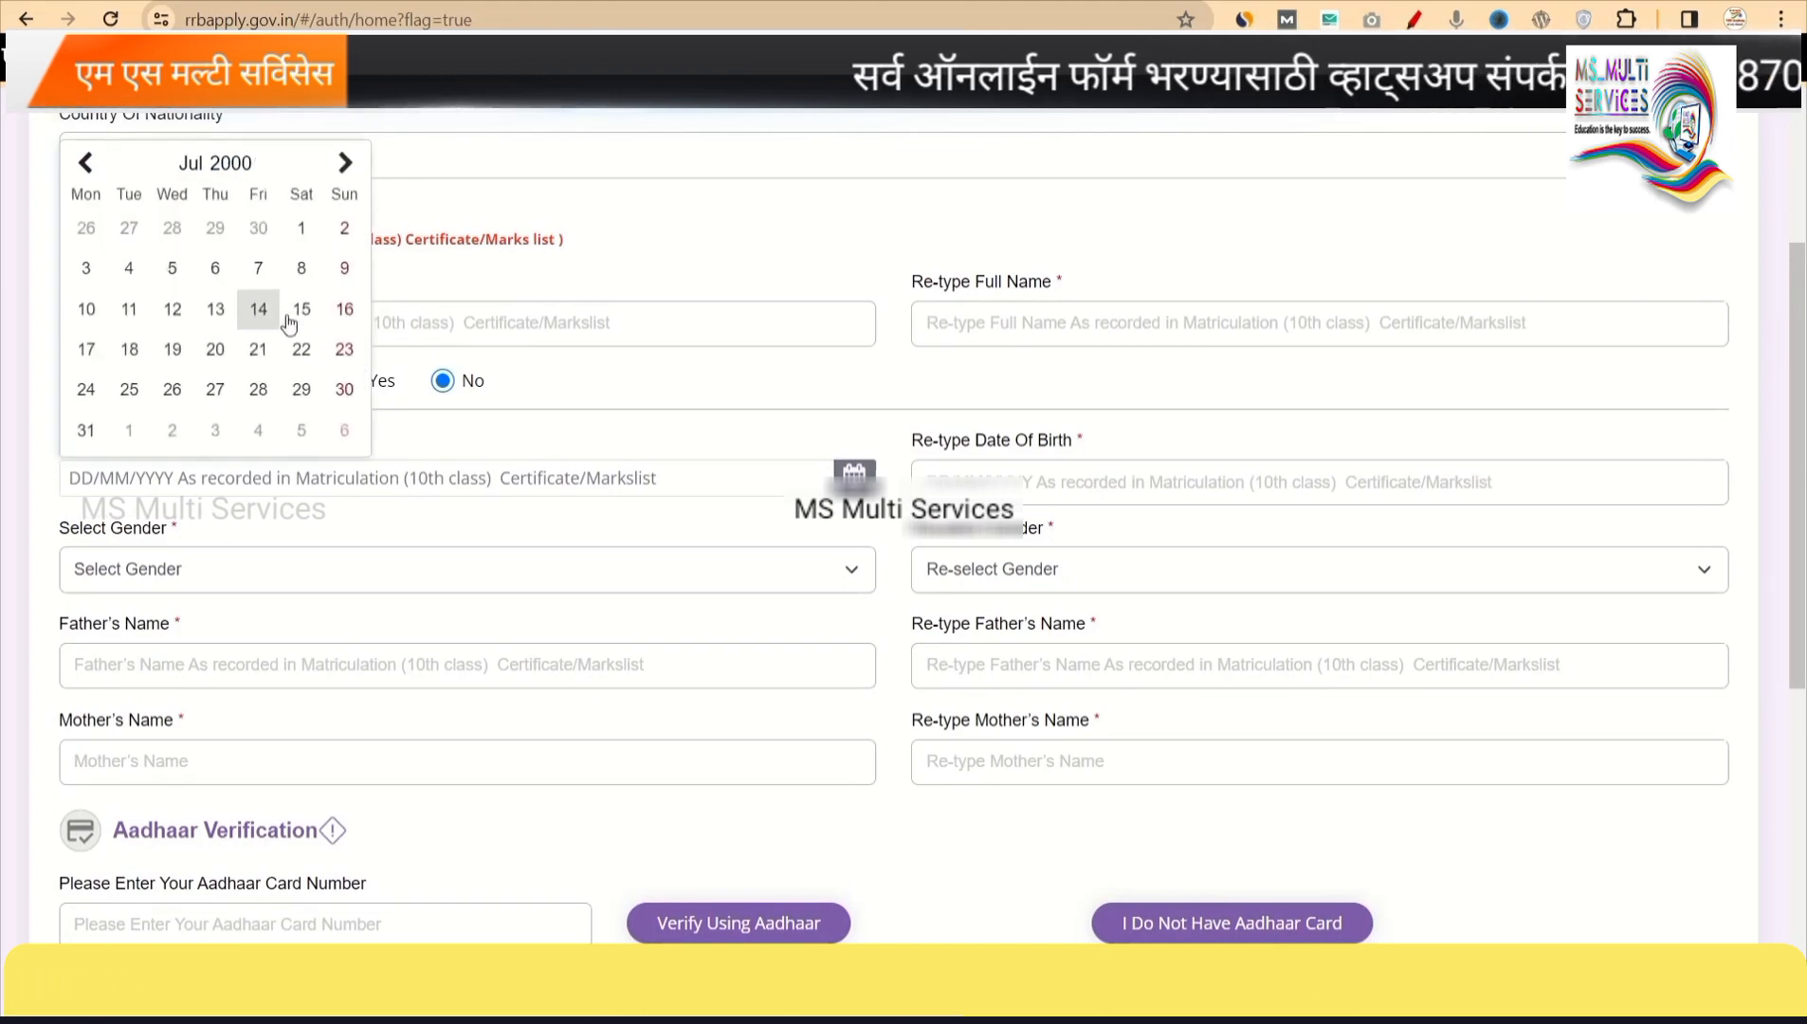
pyautogui.click(189, 165)
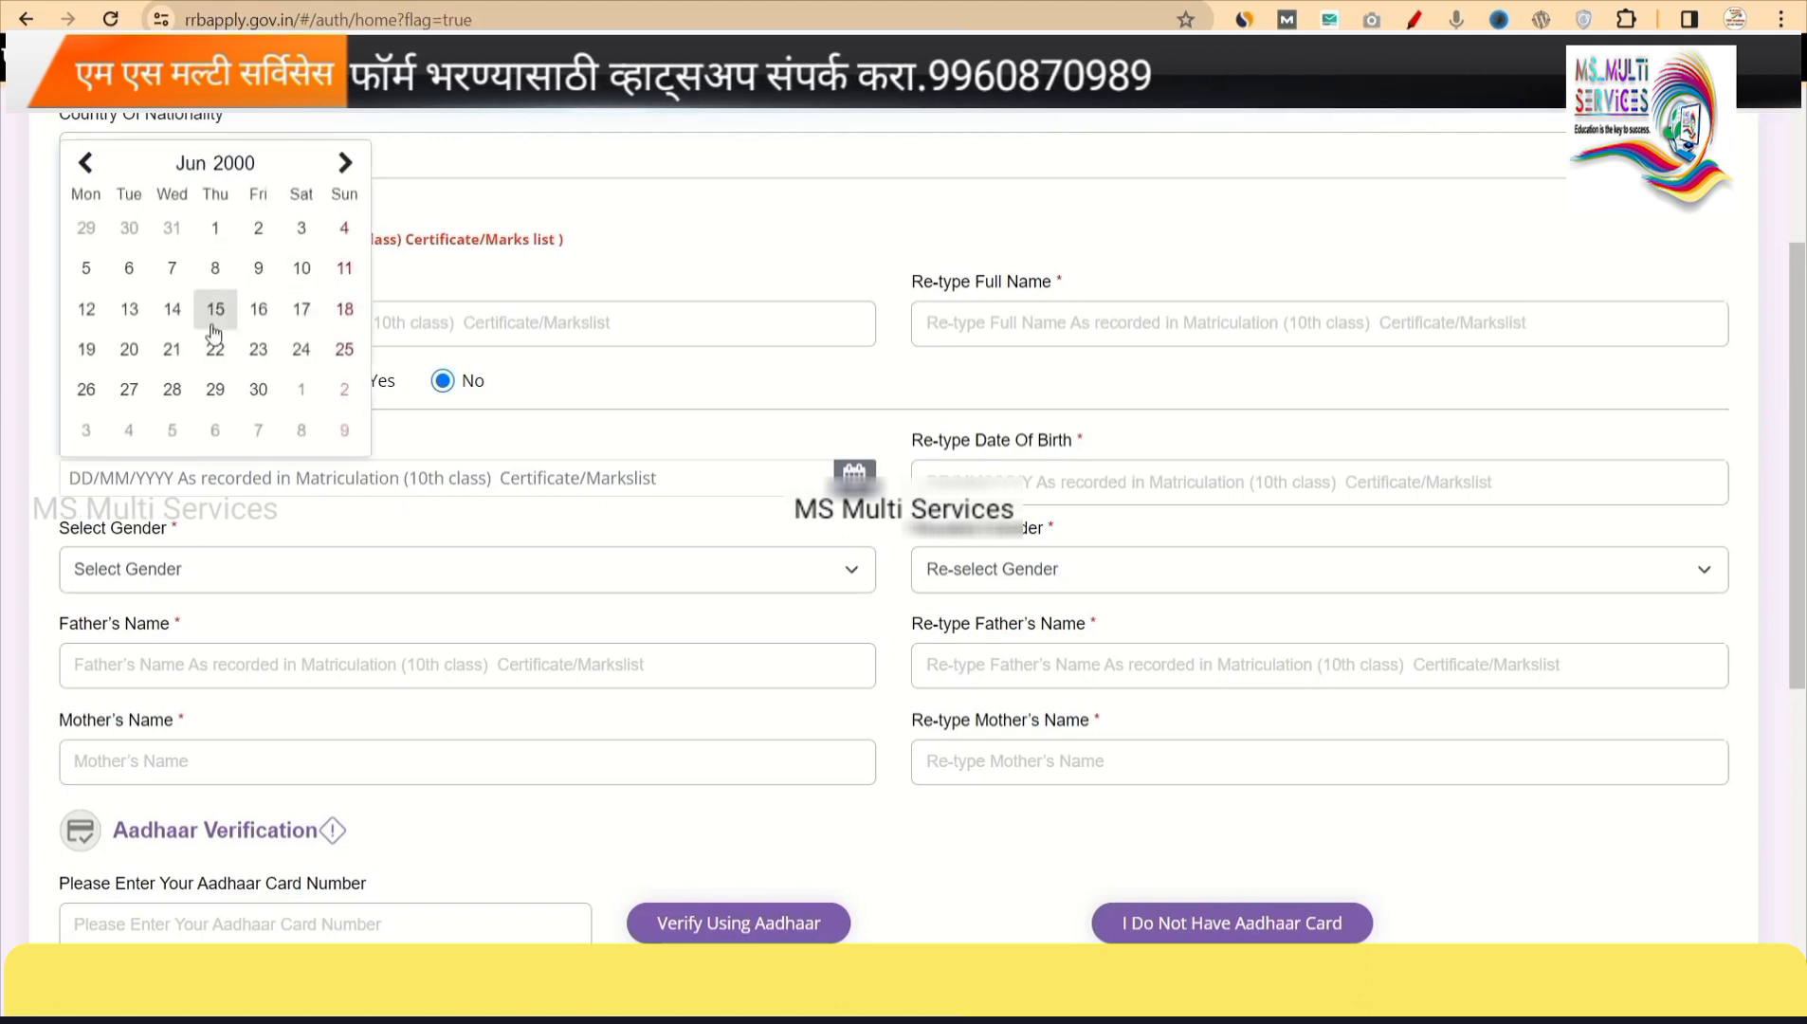
pyautogui.click(344, 349)
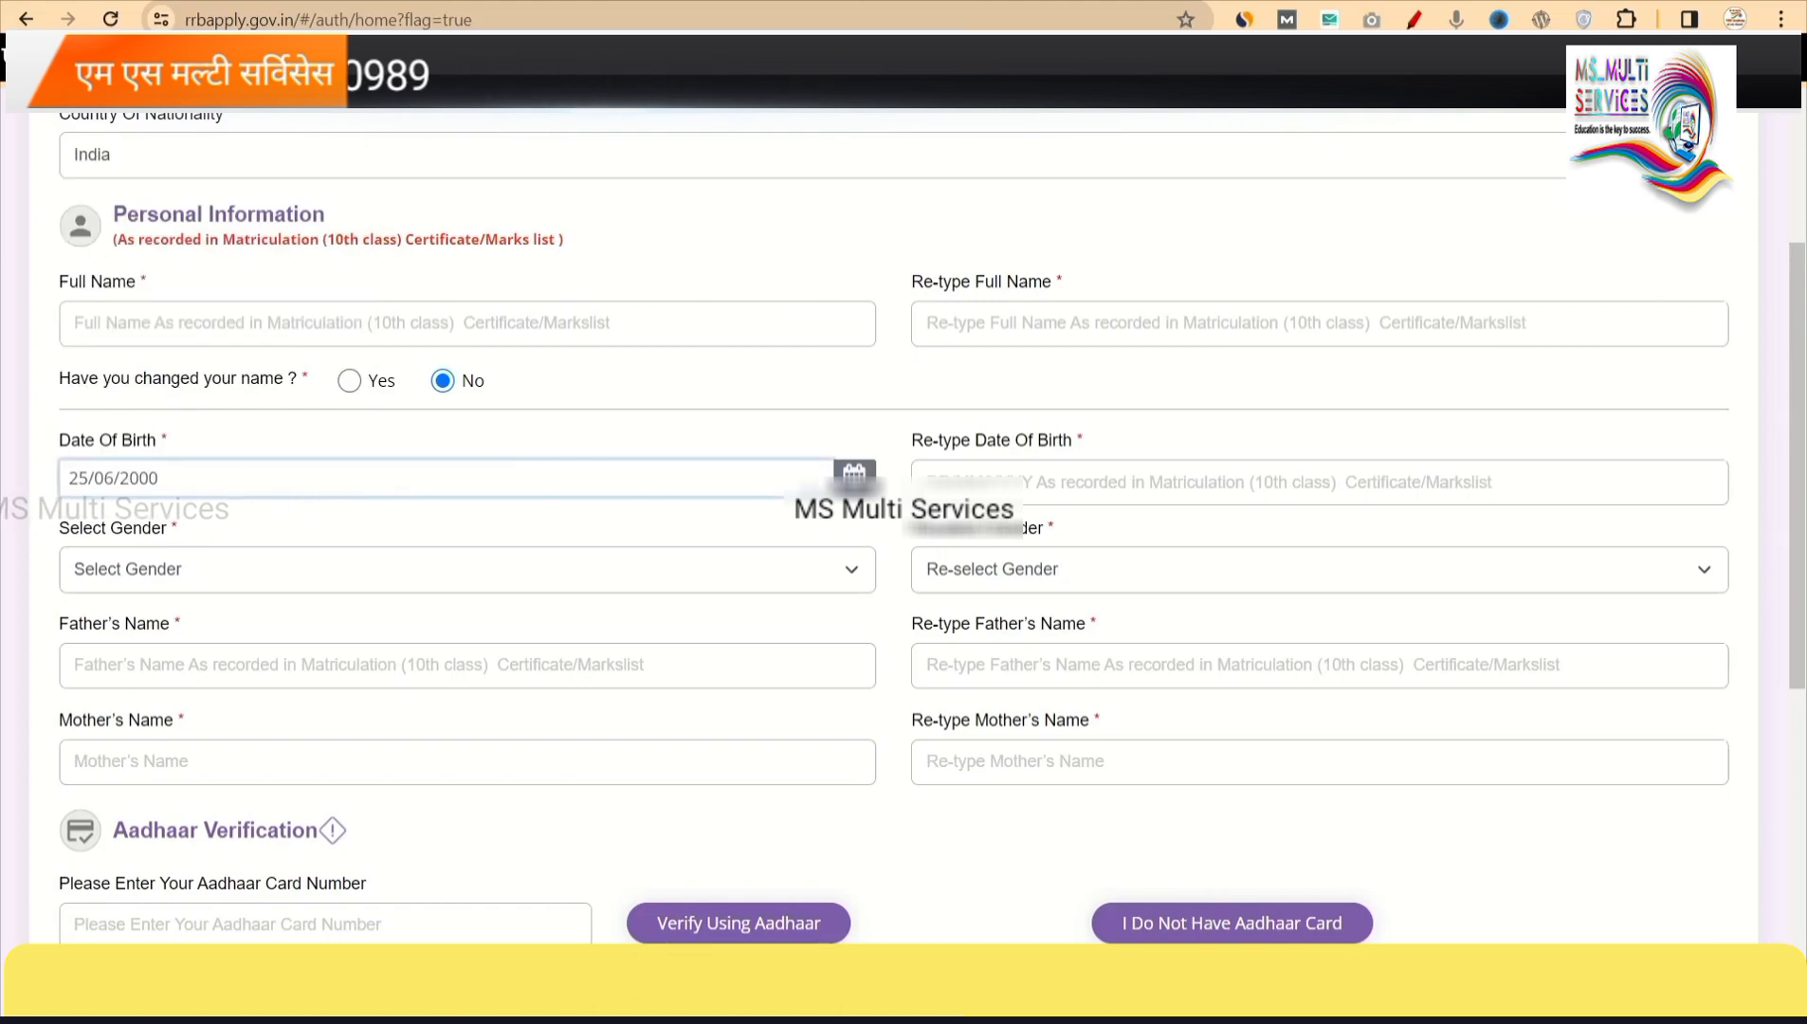
pyautogui.click(1075, 482)
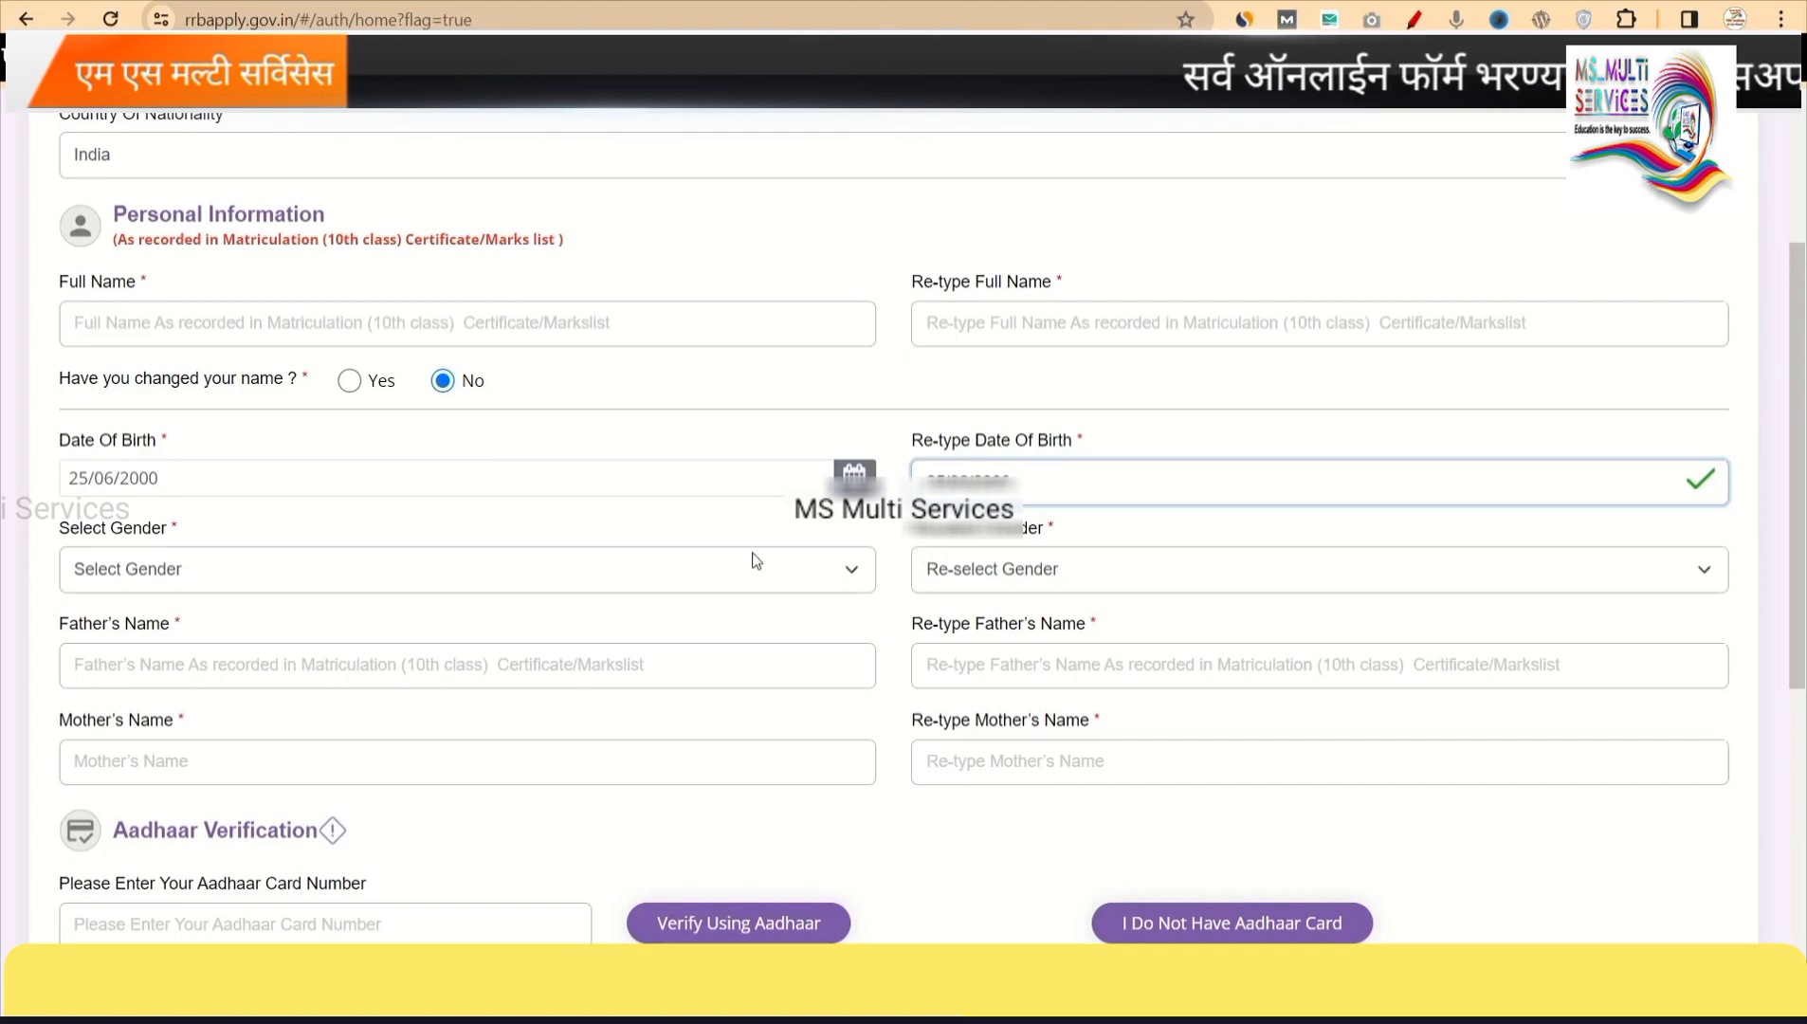
# Choose Male in both the Select Gender and Re-select Gender dropdowns.
pyautogui.scroll(-1, 665, 577)
pyautogui.click(278, 495)
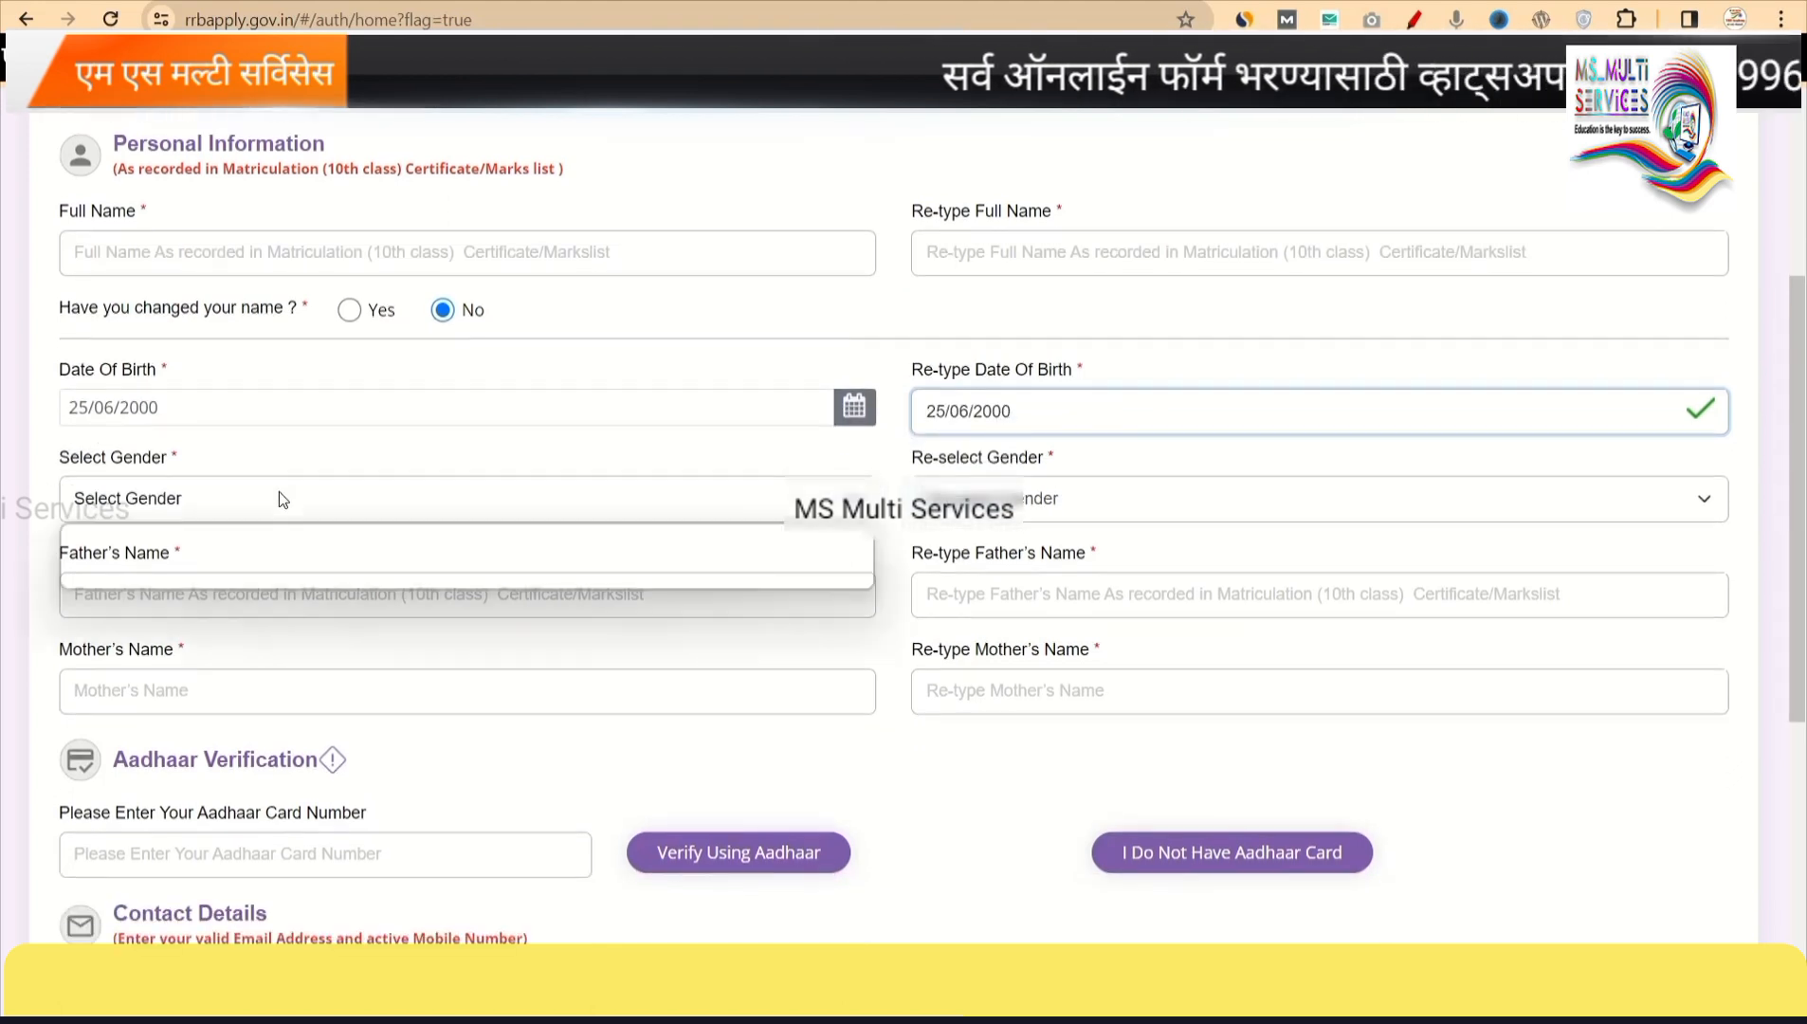
pyautogui.click(105, 558)
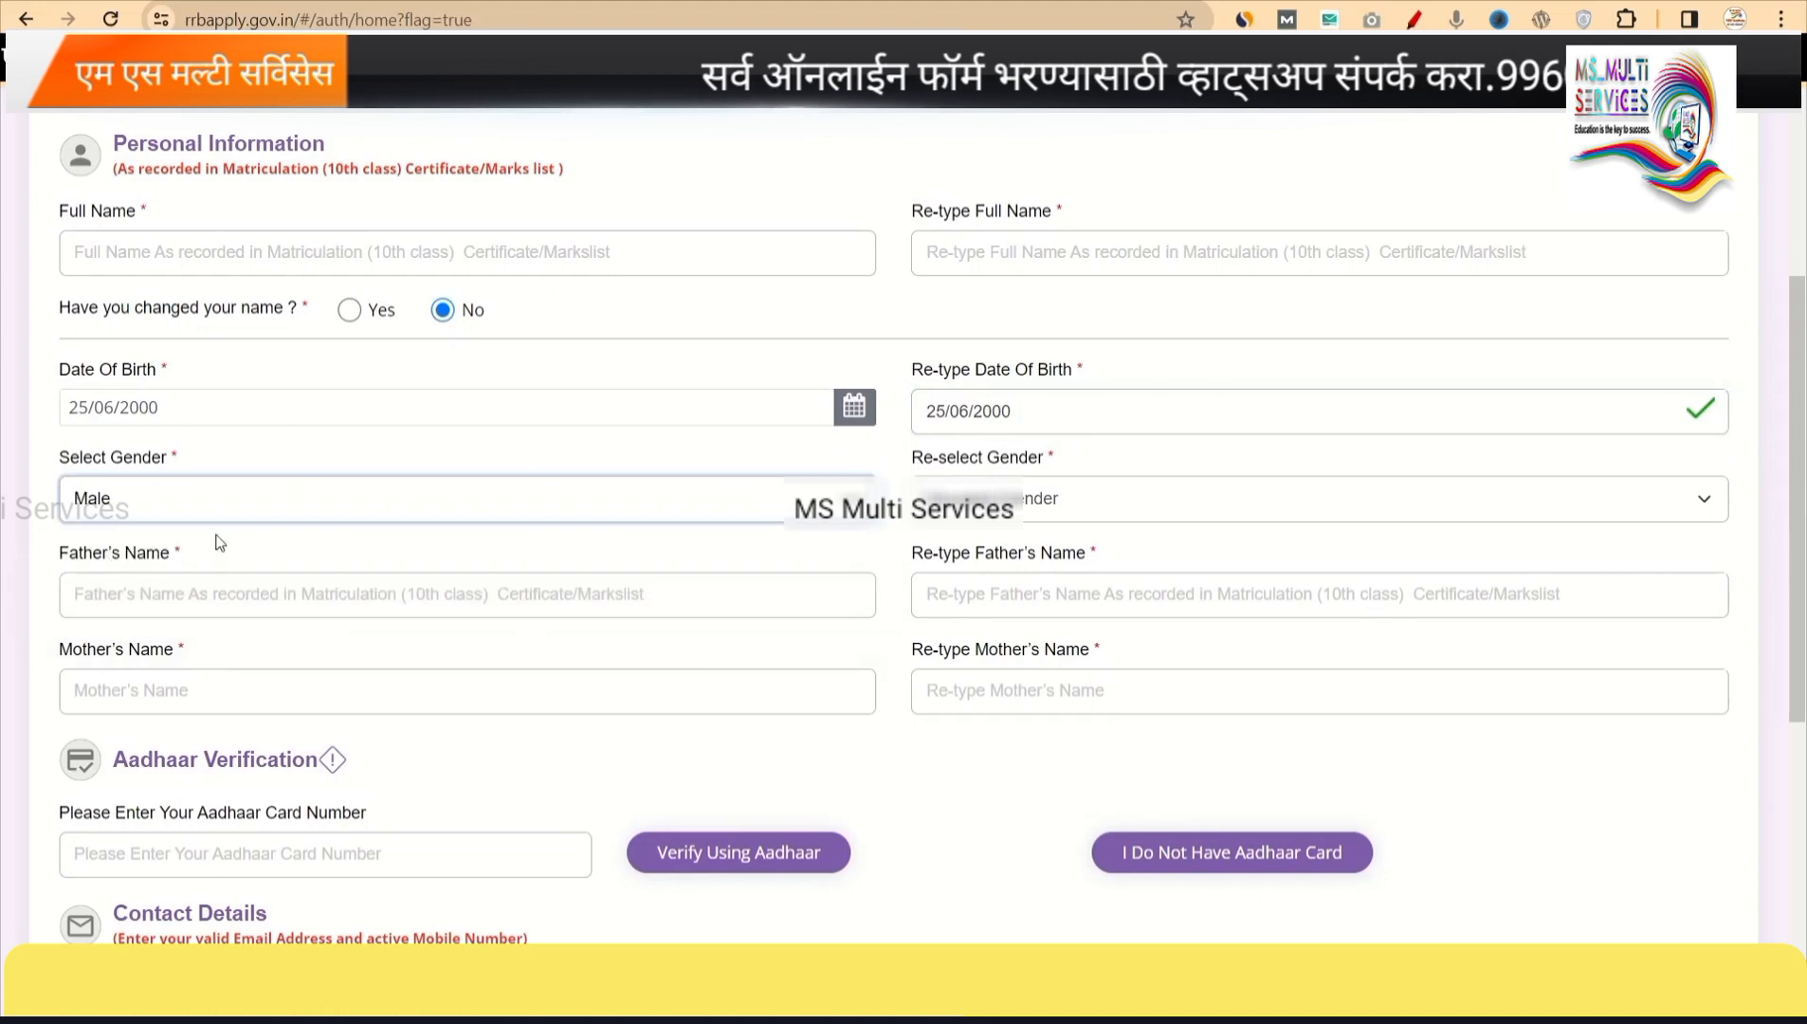
pyautogui.click(958, 500)
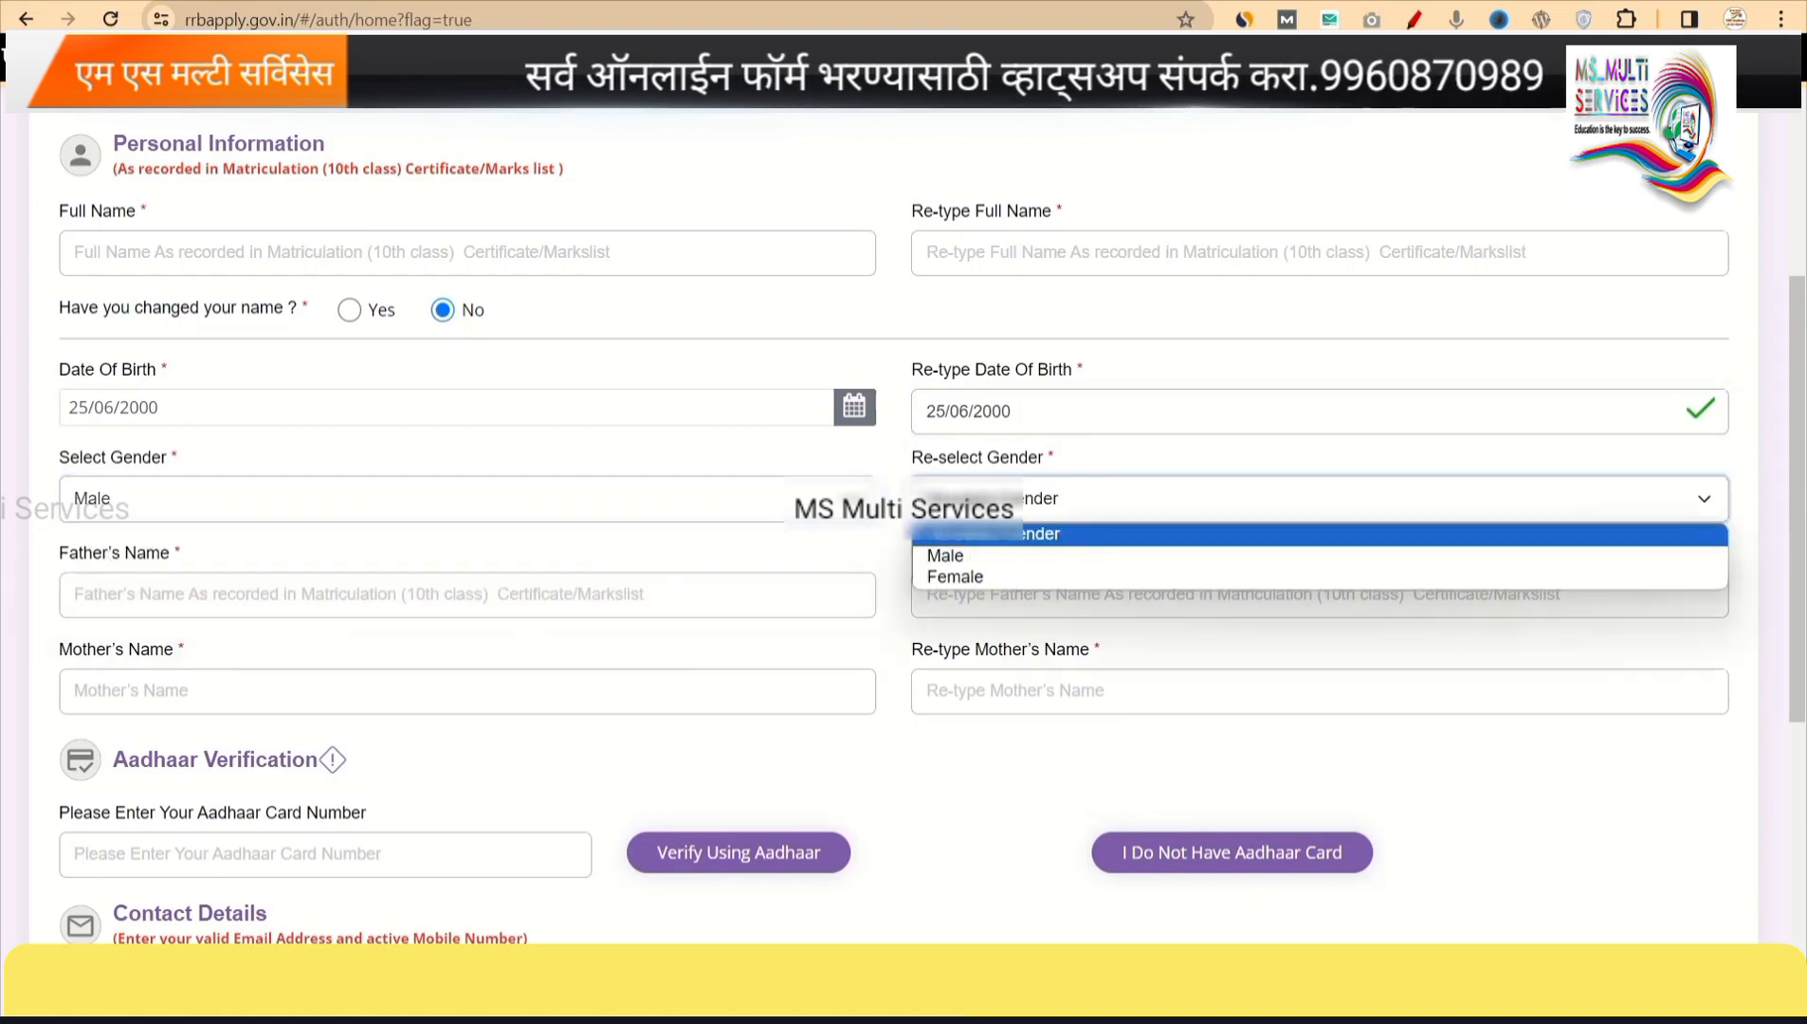
pyautogui.click(945, 556)
pyautogui.scroll(-1, 668, 573)
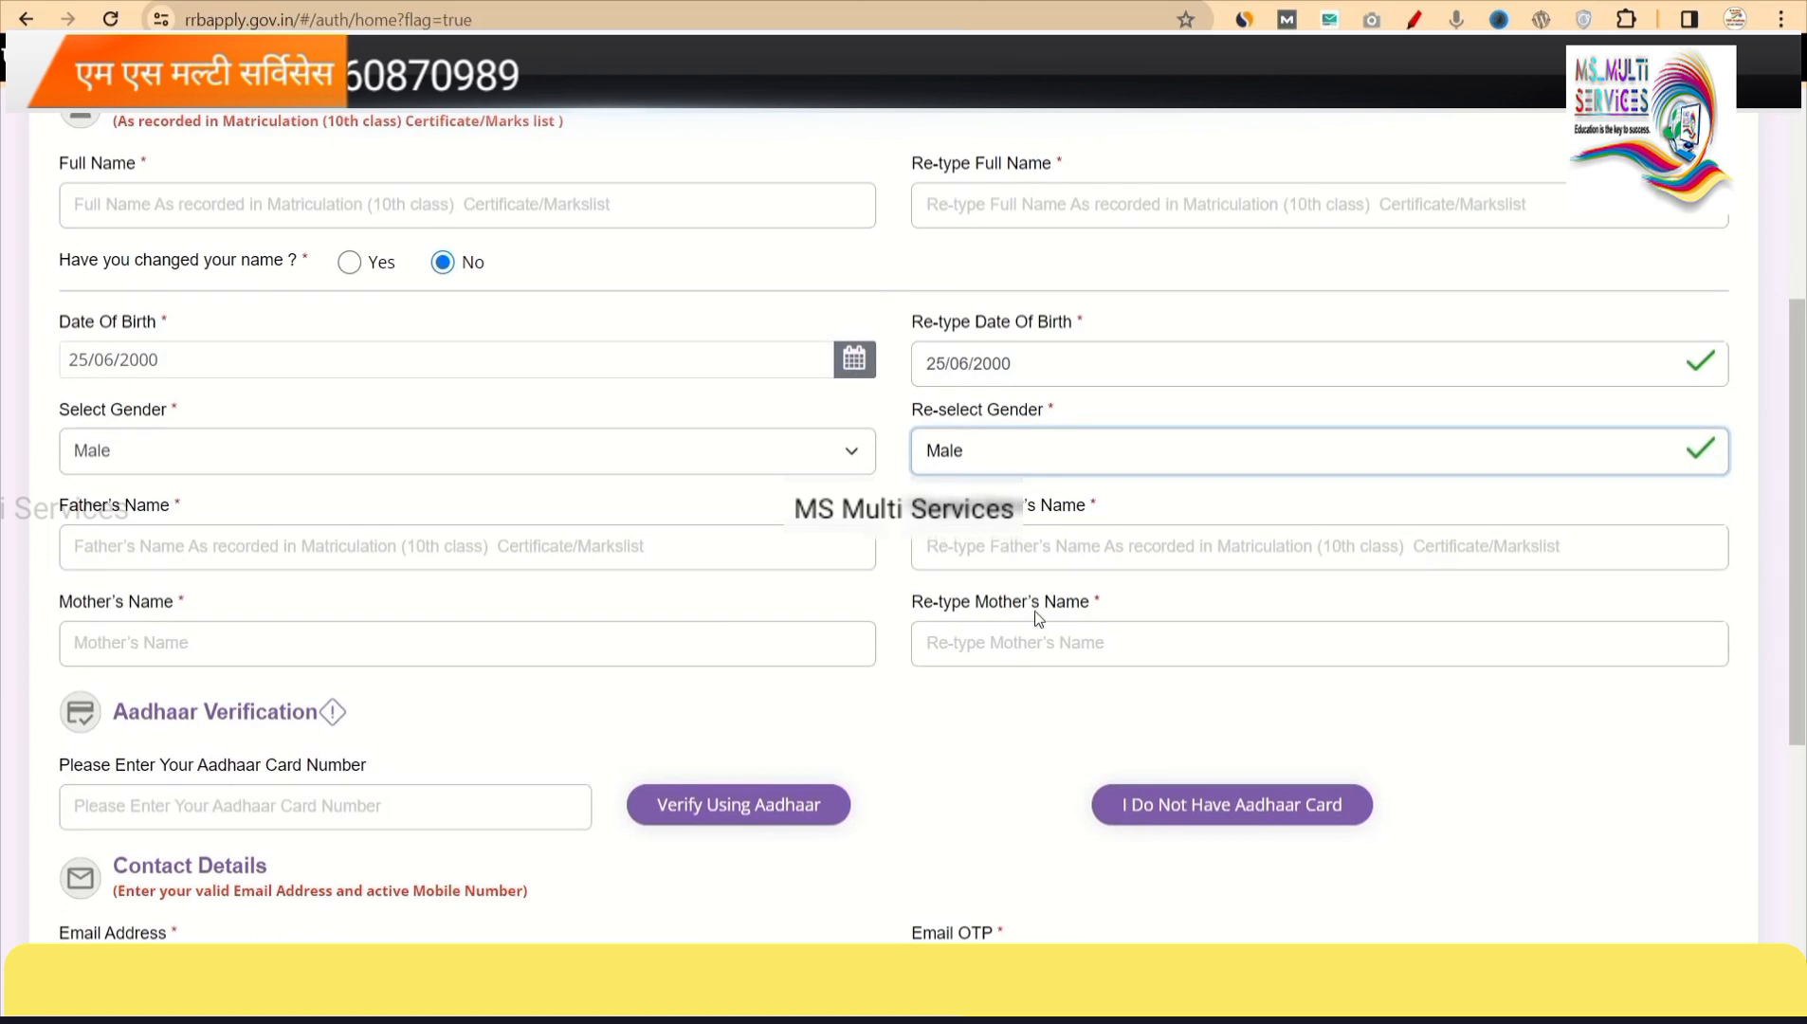
pyautogui.scroll(-1, 1022, 641)
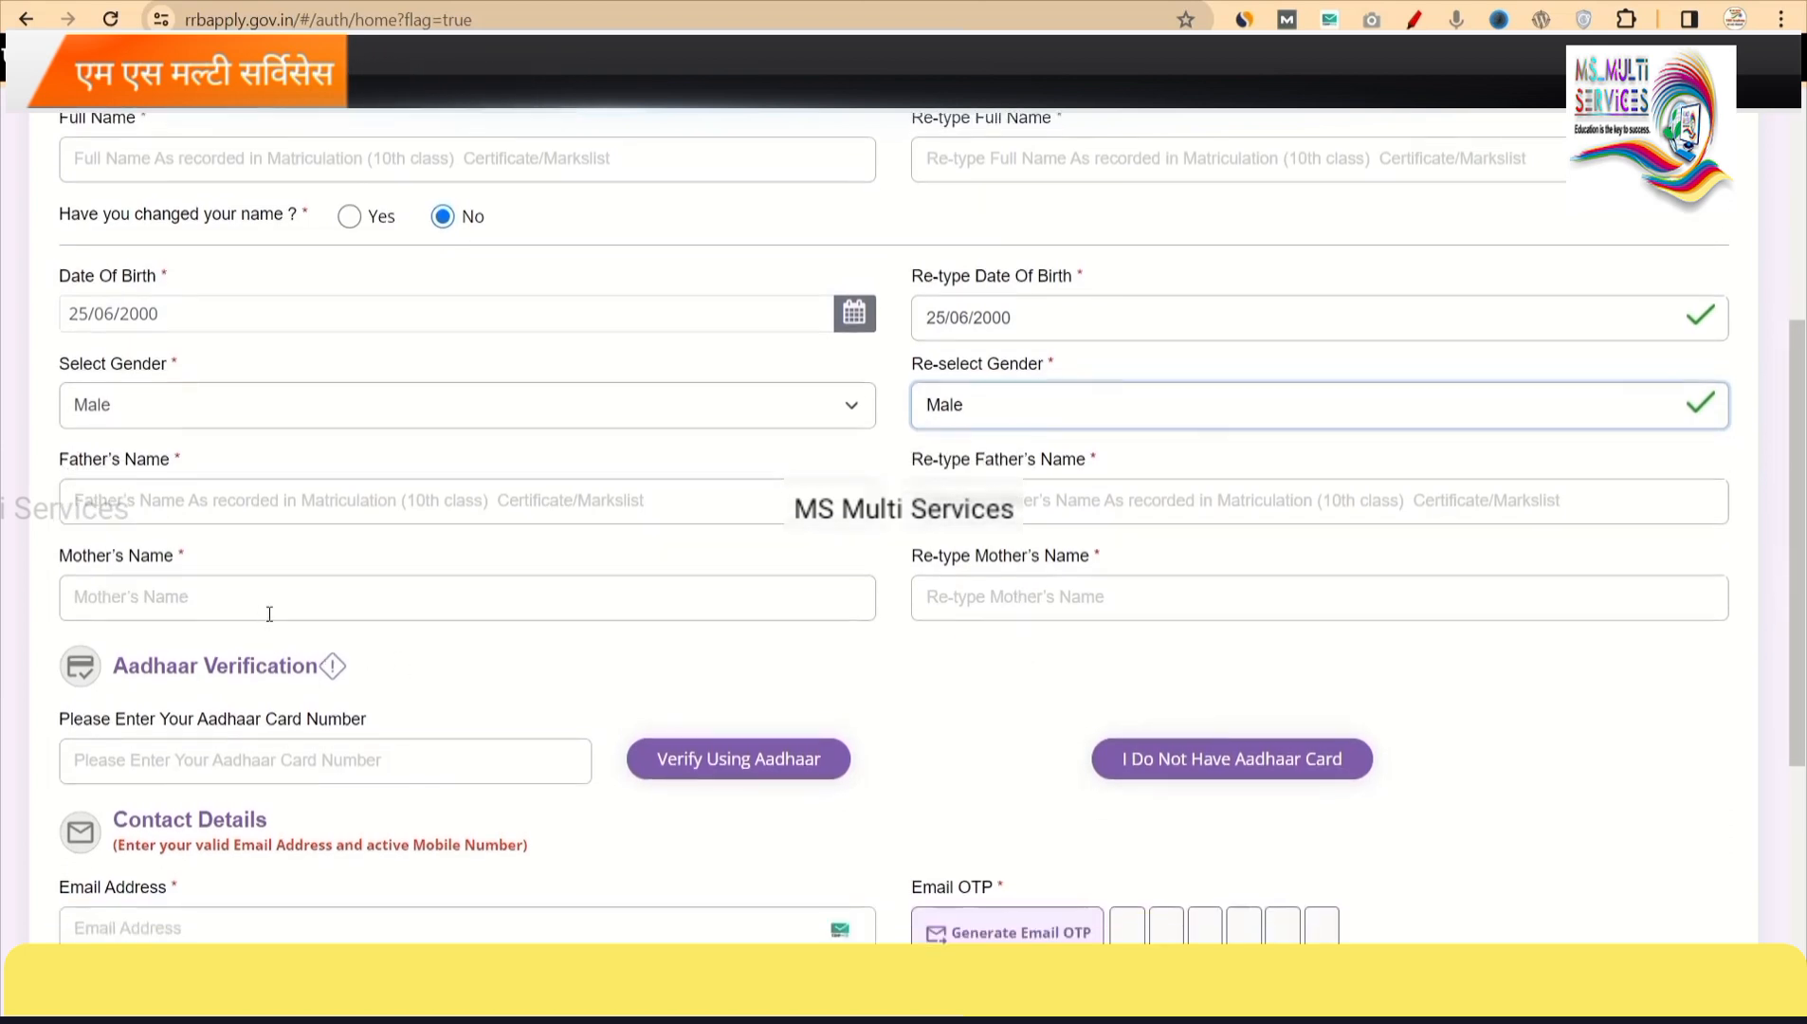
pyautogui.scroll(-1, 492, 617)
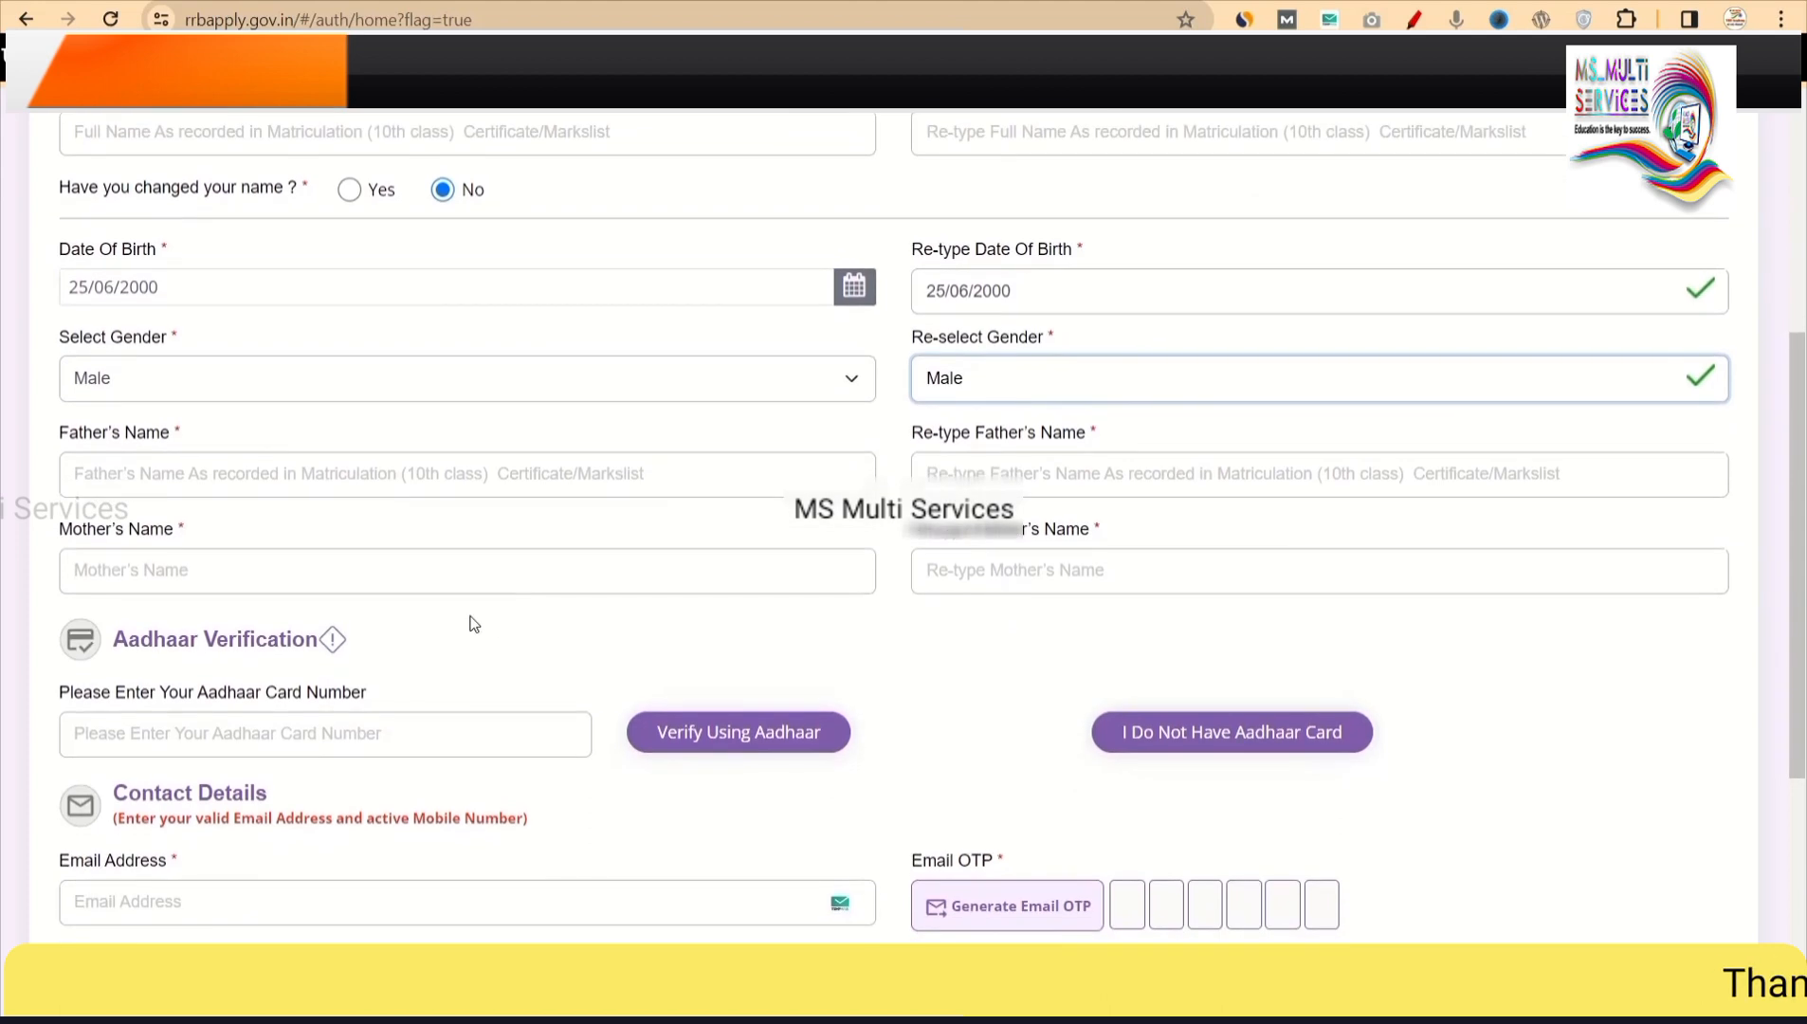
pyautogui.scroll(-3, 474, 624)
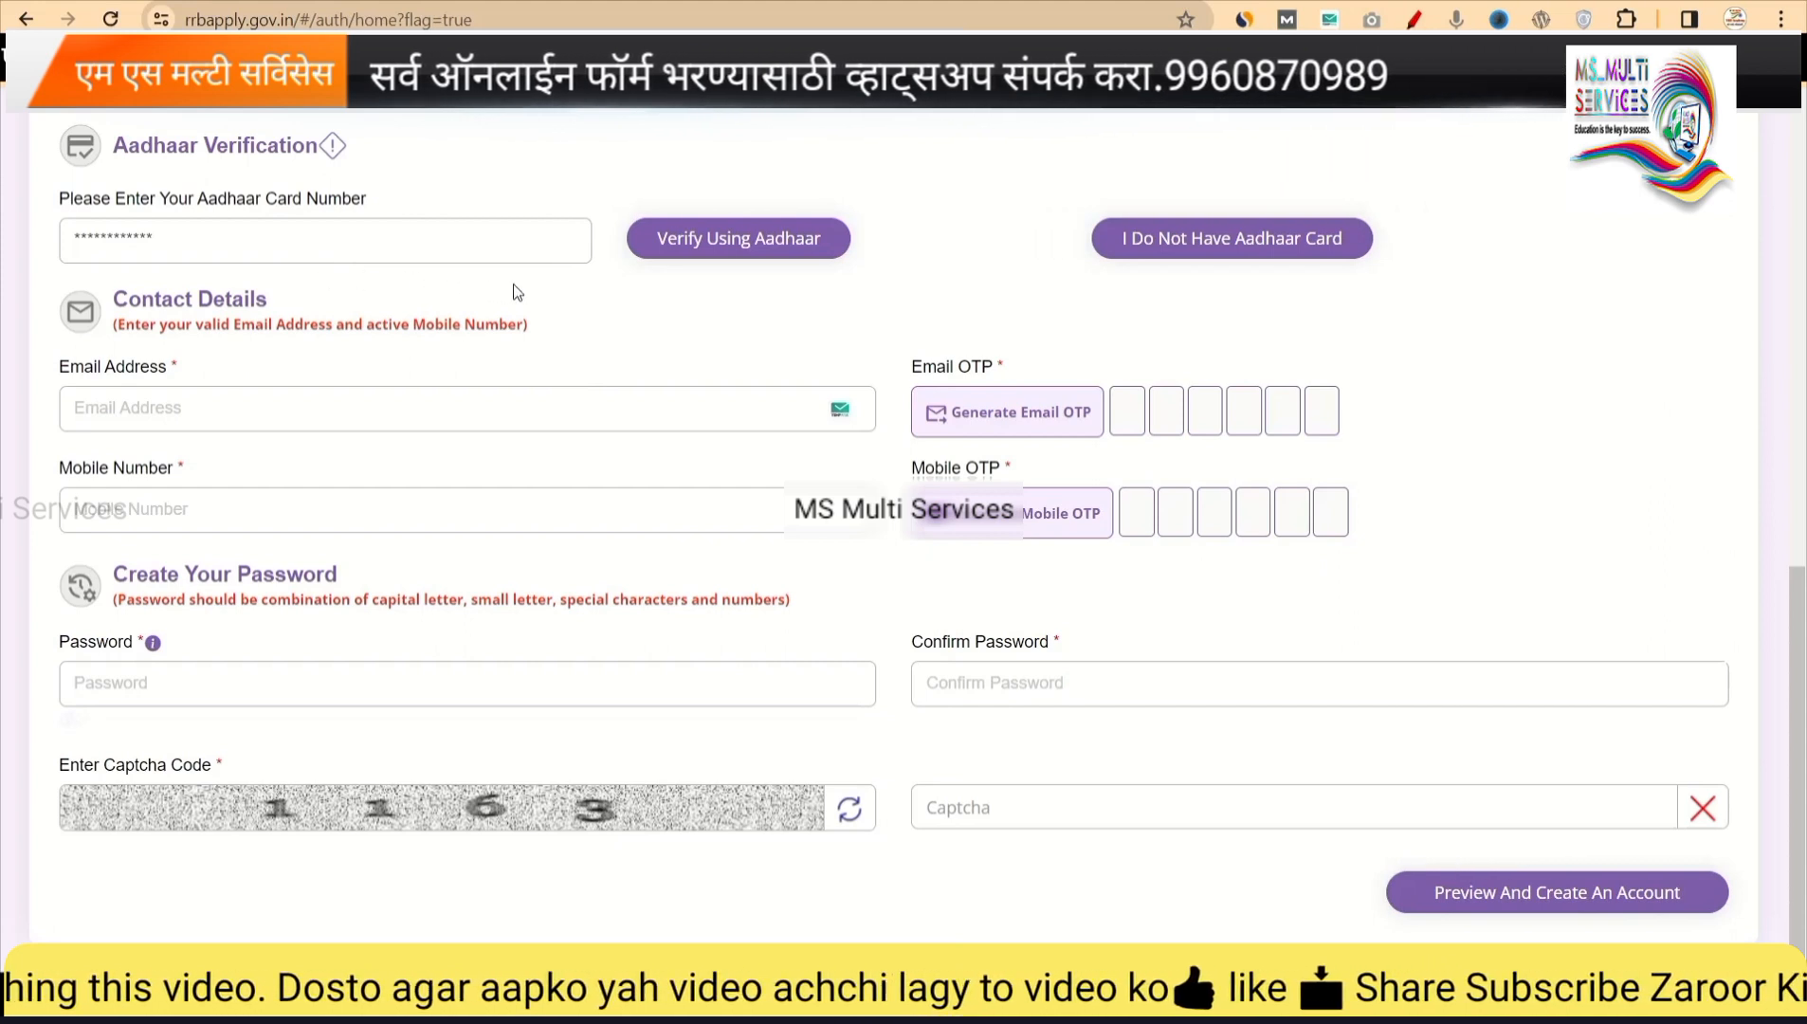
# Verify the Aadhaar number, ticking 'My Aadhaar details are same…' and the authentication consent.
pyautogui.click(739, 251)
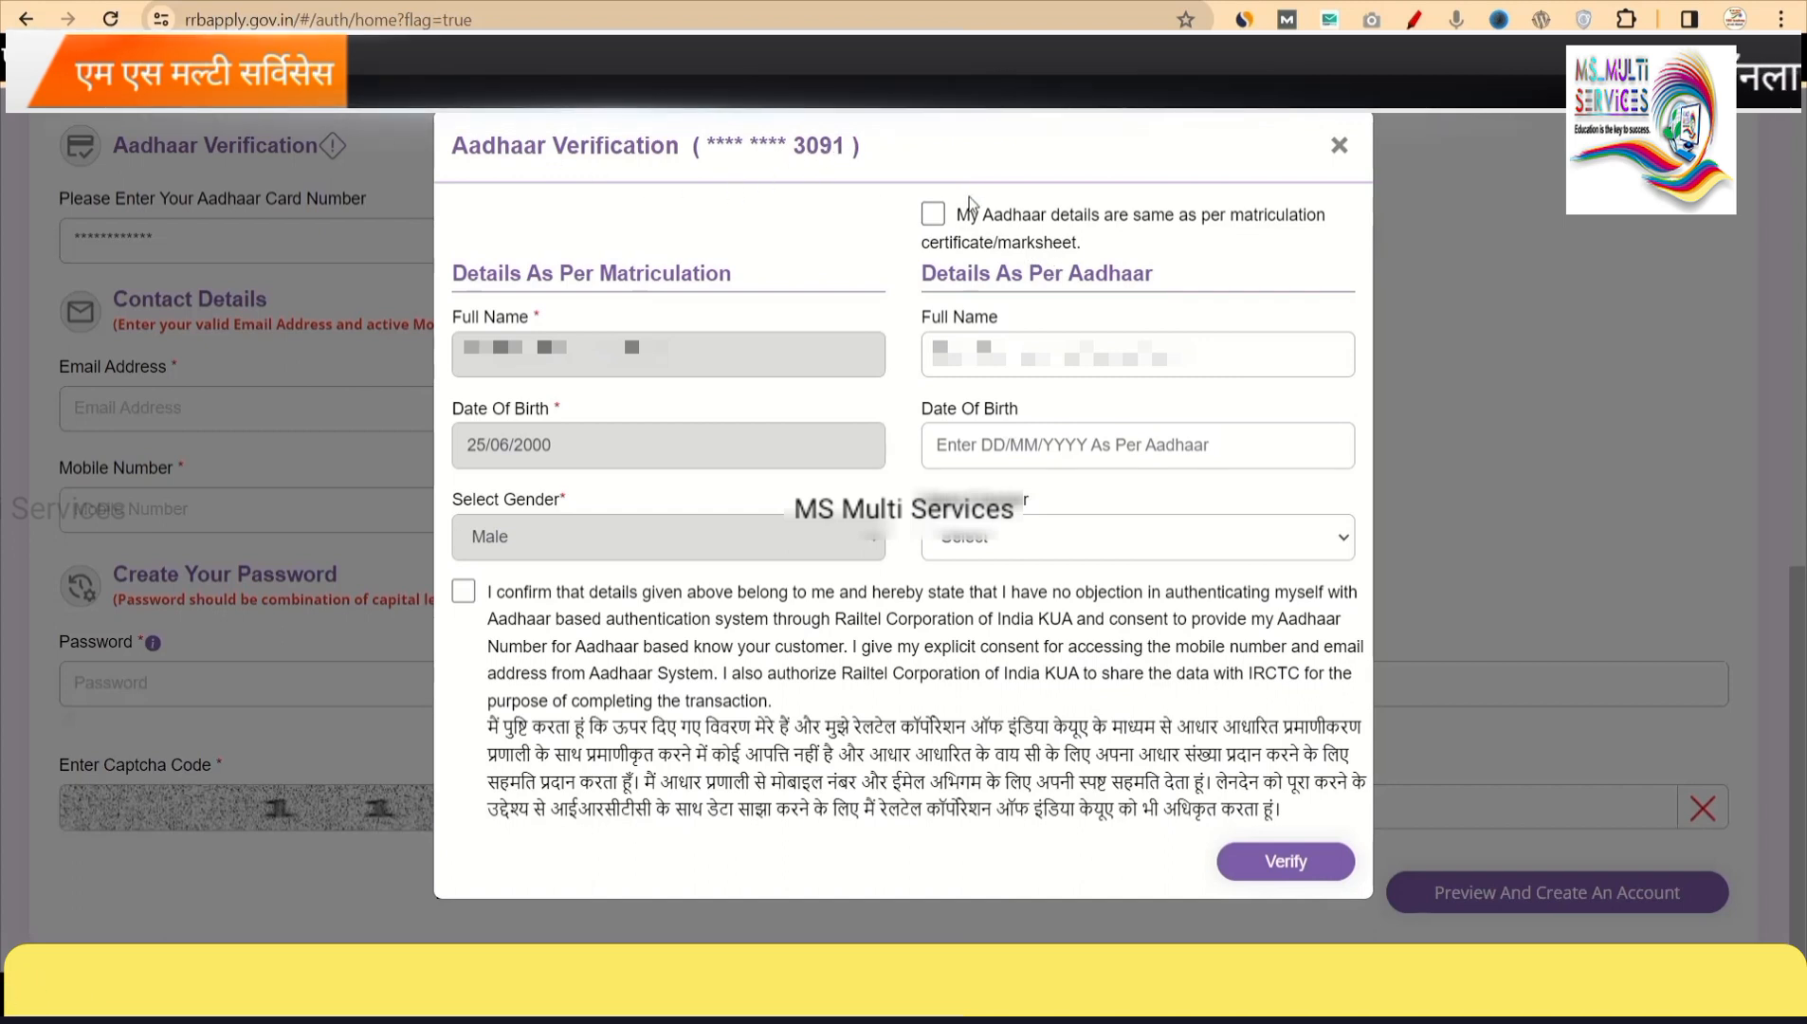
pyautogui.click(934, 215)
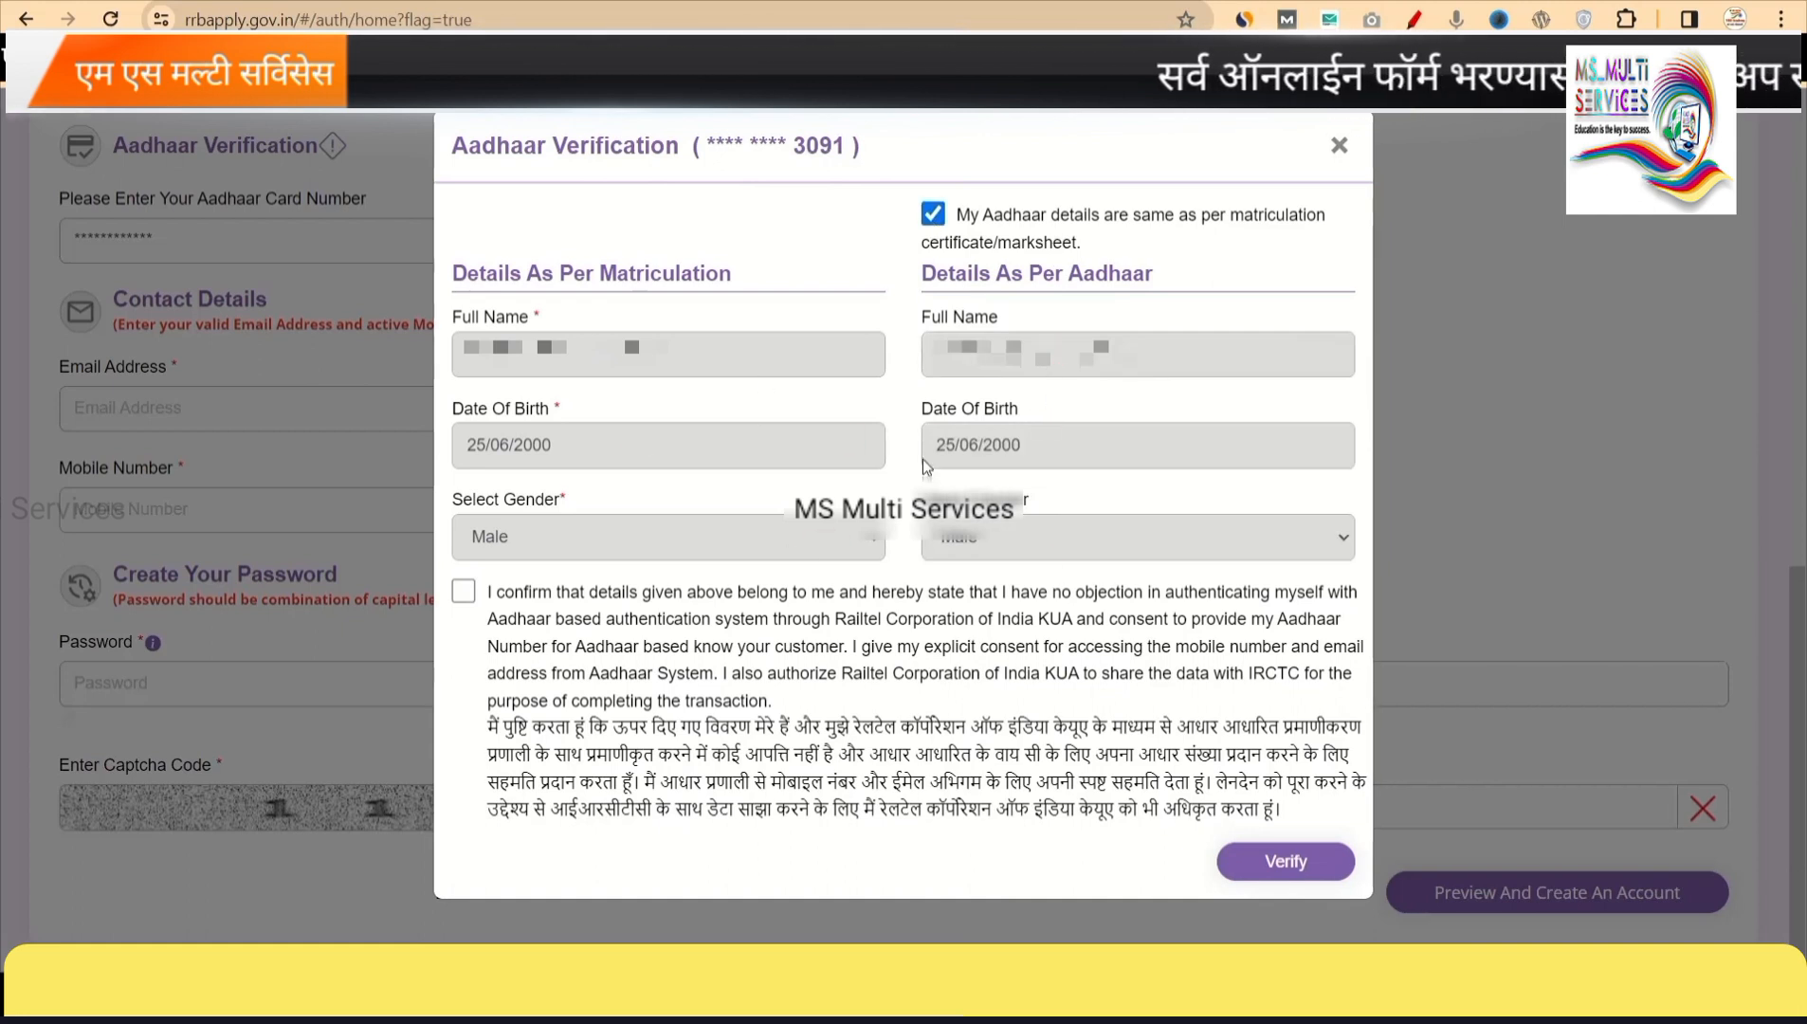
pyautogui.click(463, 592)
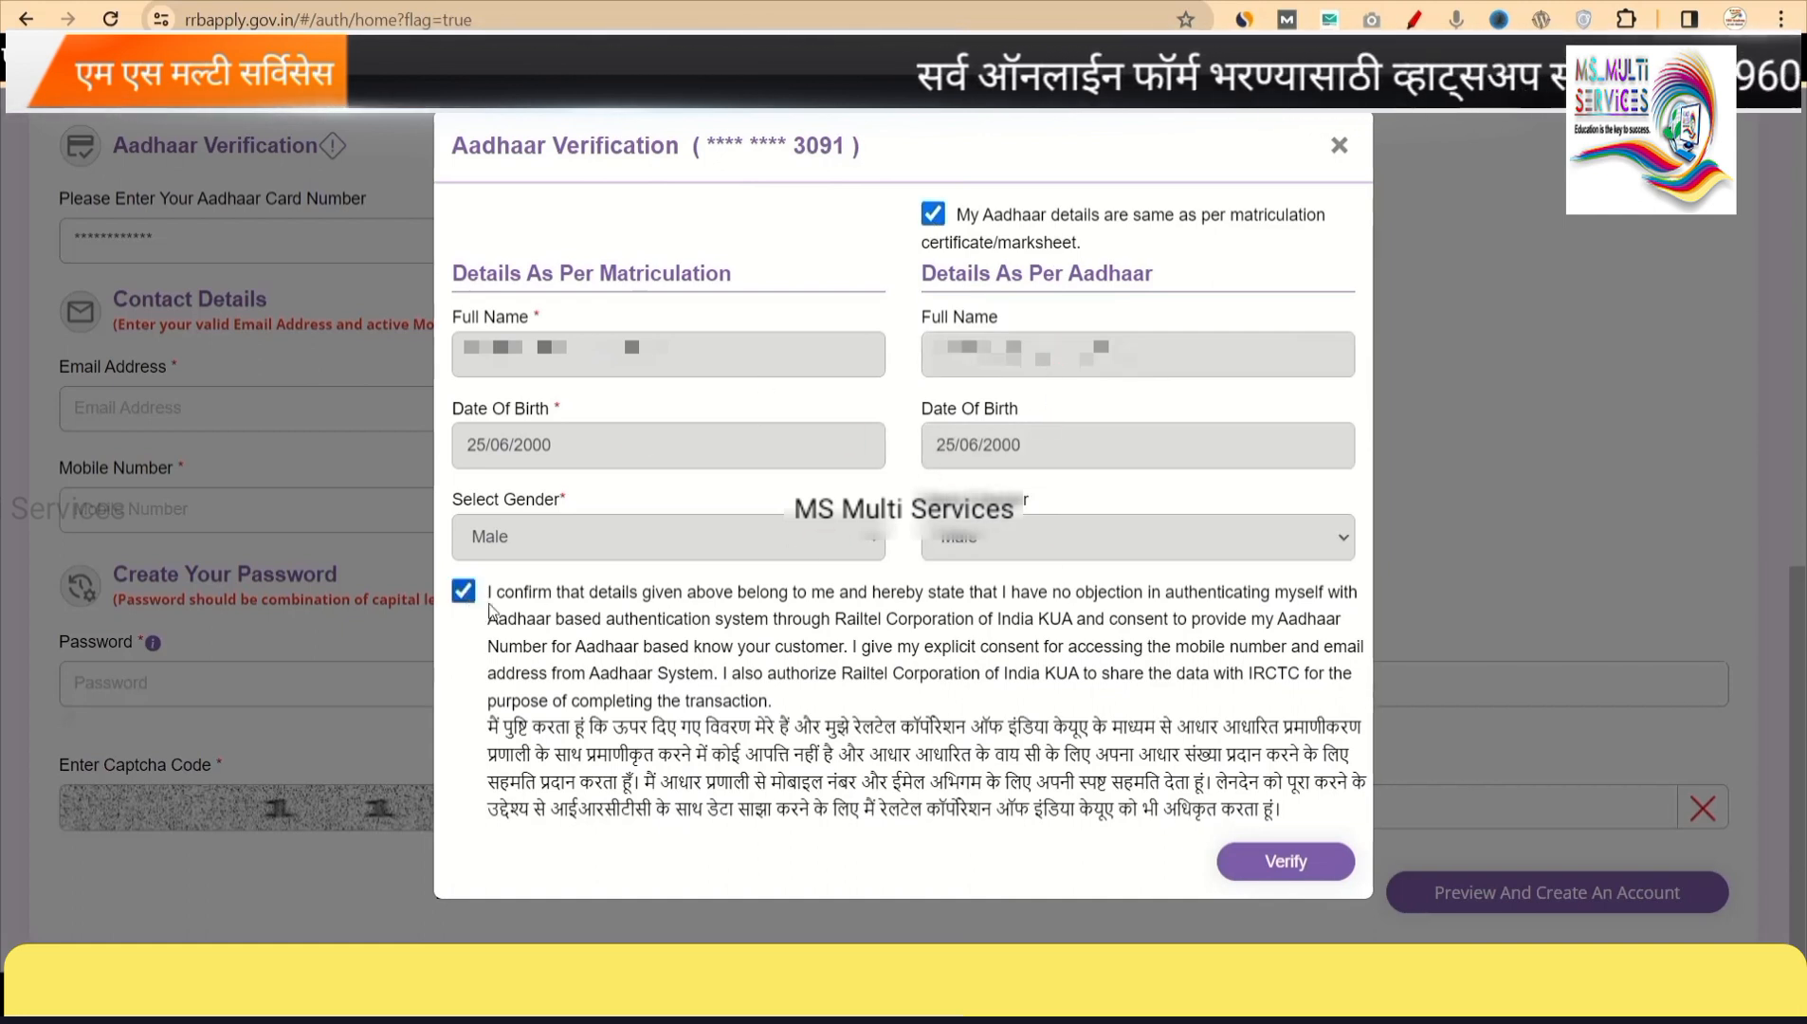
pyautogui.click(1263, 862)
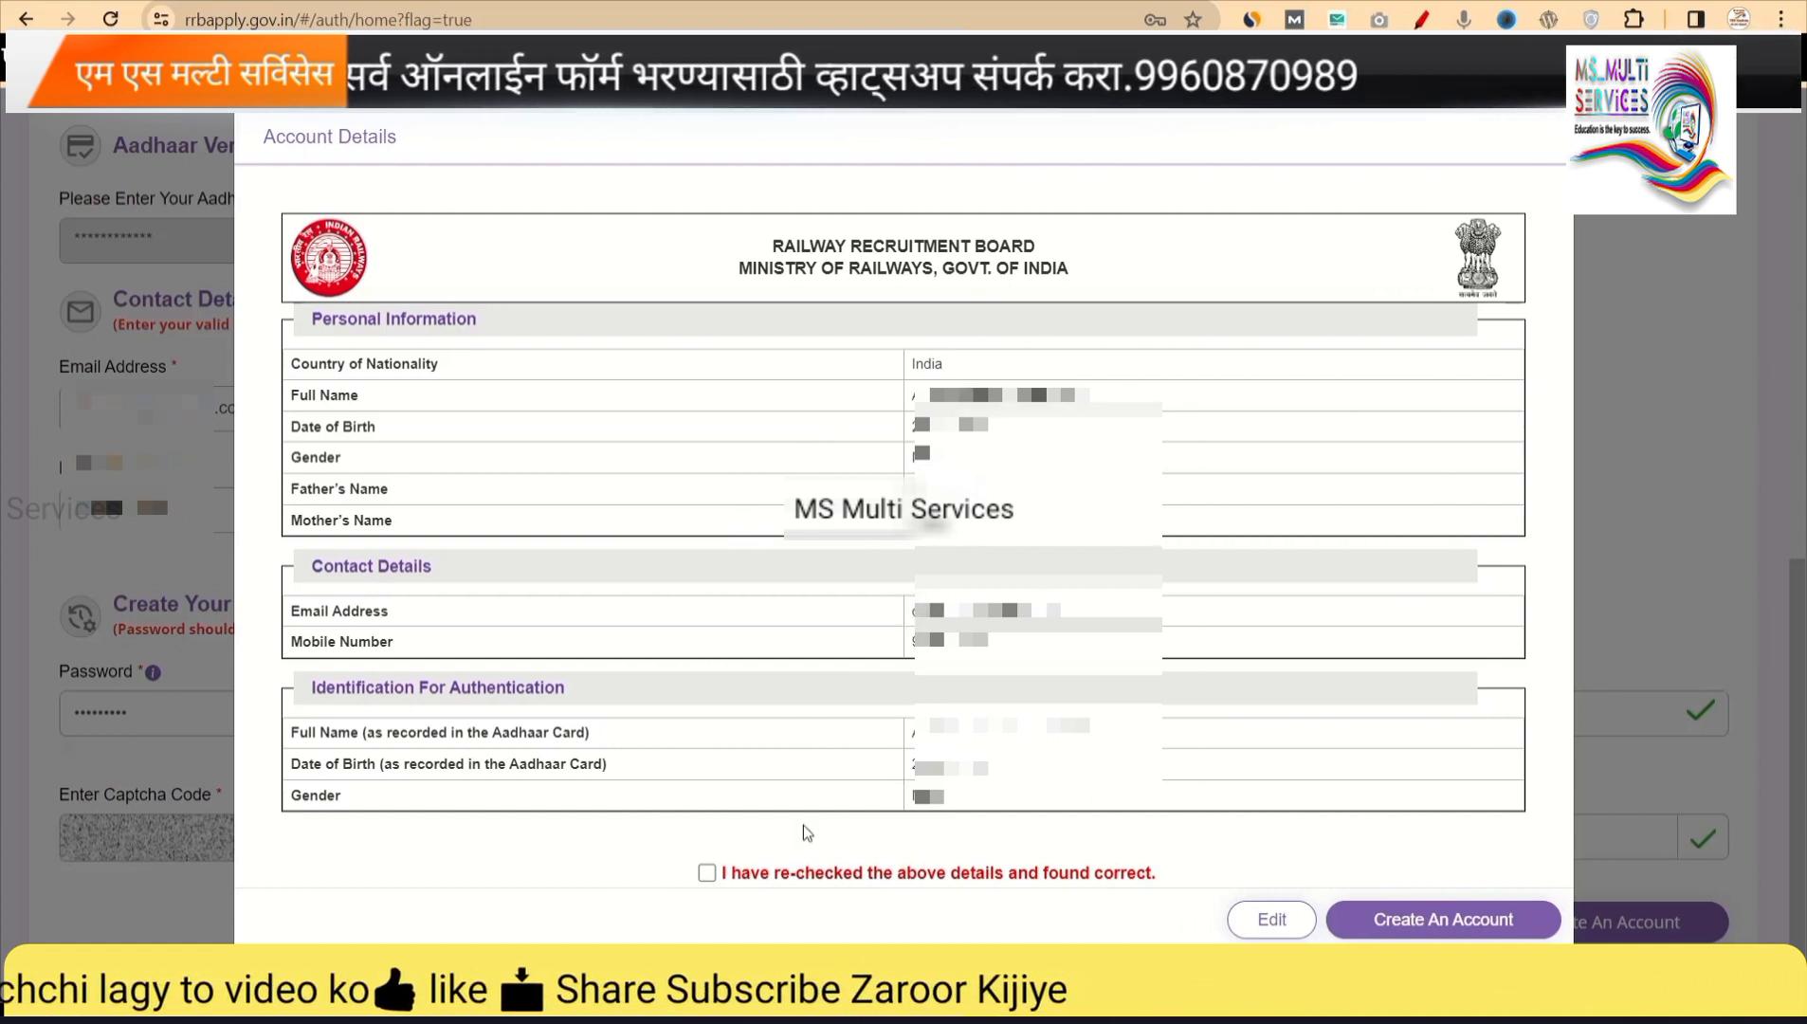
# Tick 'I have re-checked the above details and found correct' and create the account.
pyautogui.click(708, 874)
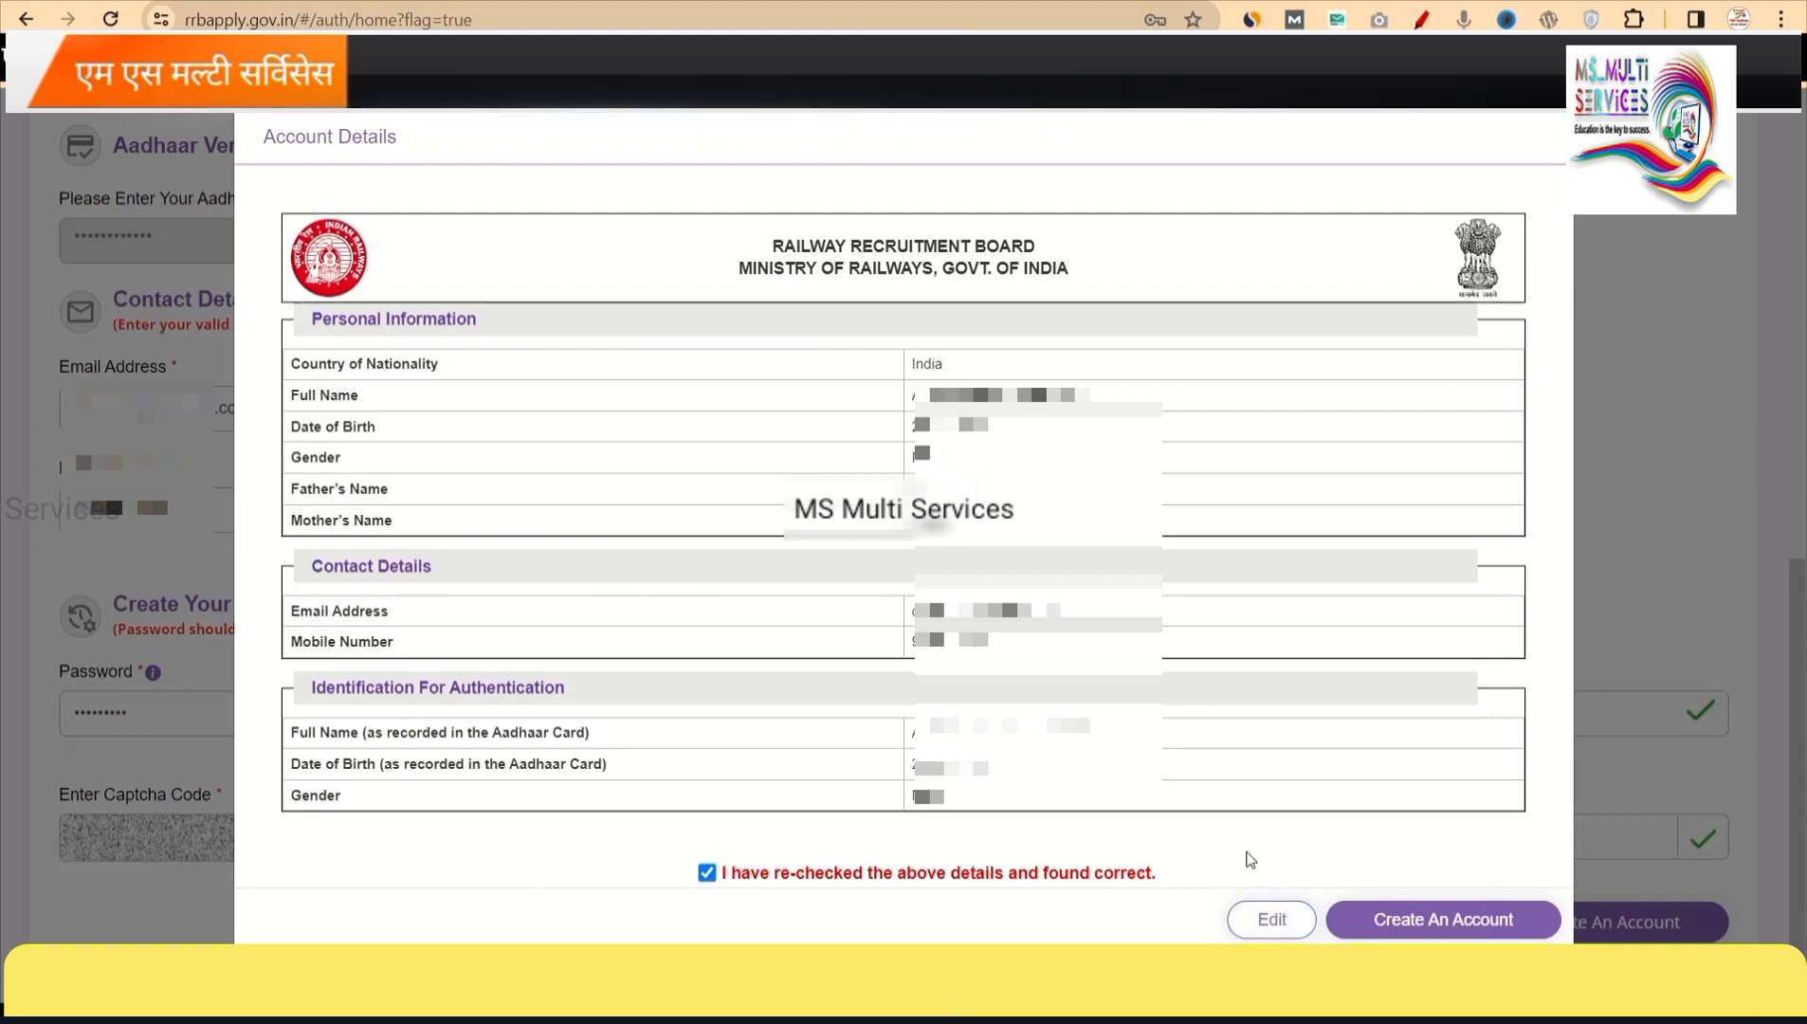
pyautogui.click(1402, 918)
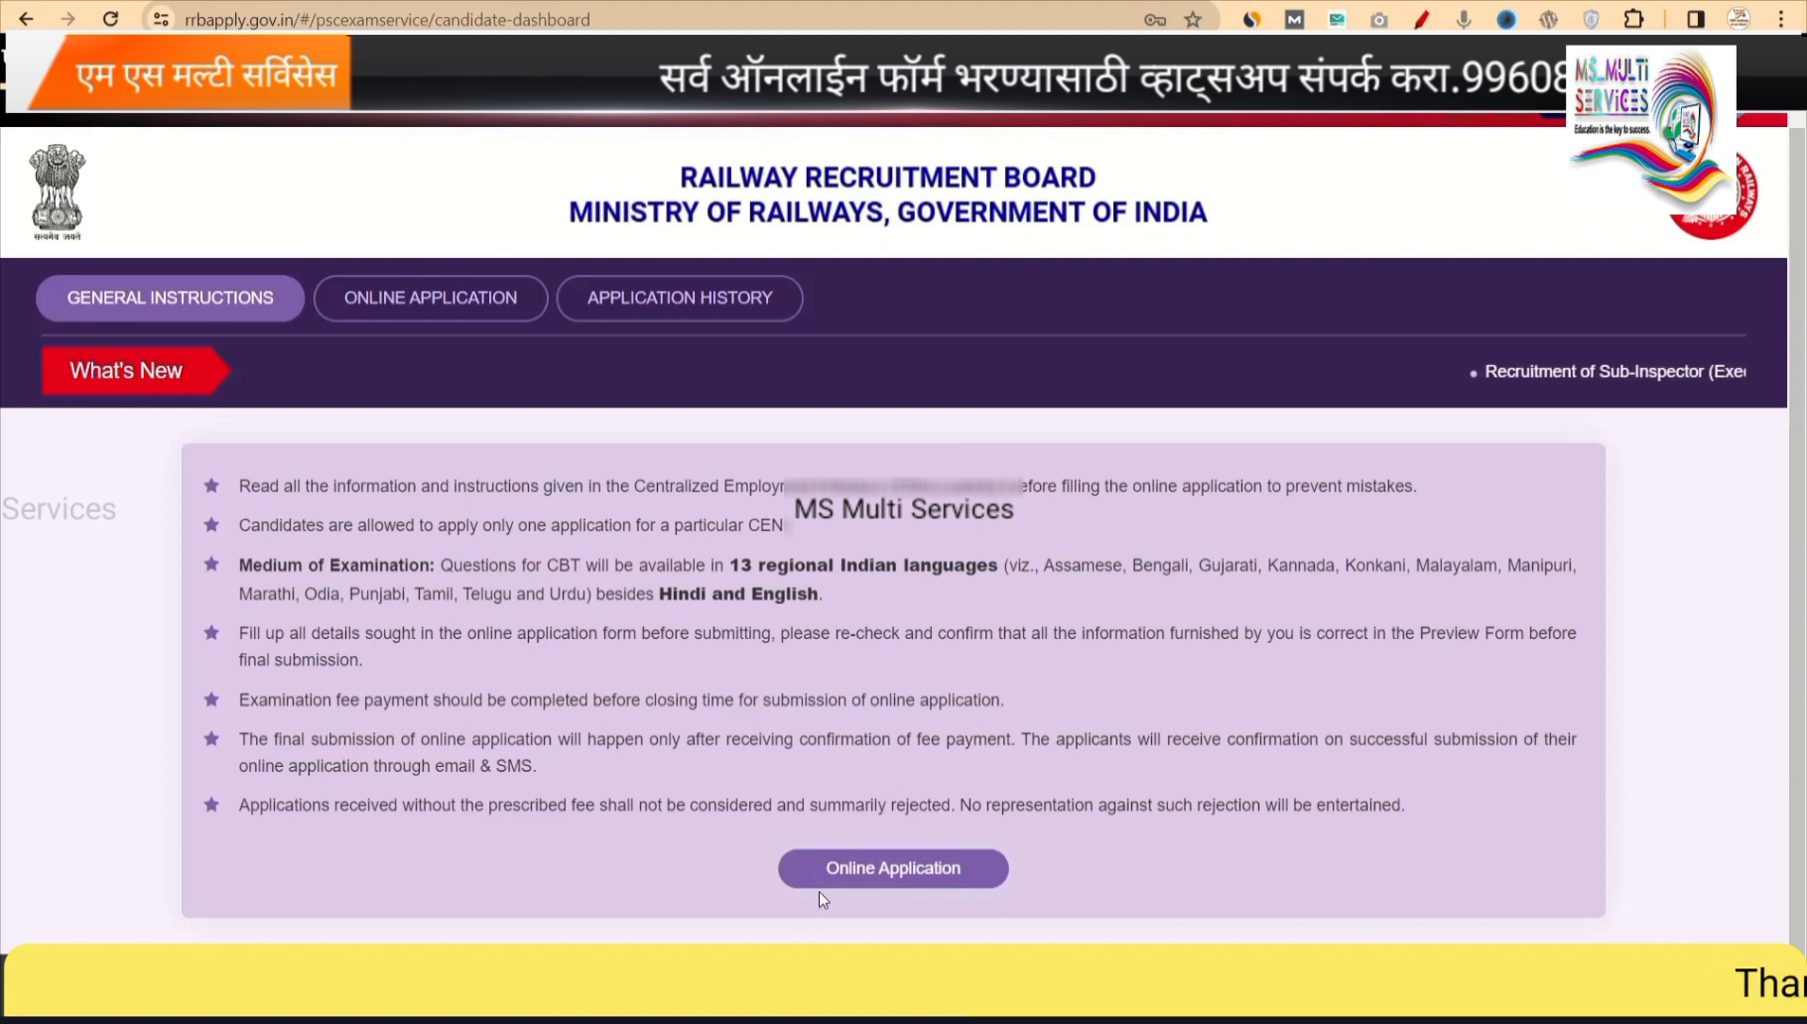
# Open Online Application and tick the not-debarred declaration under CEN RPF 02/2024 Constable.
pyautogui.click(883, 867)
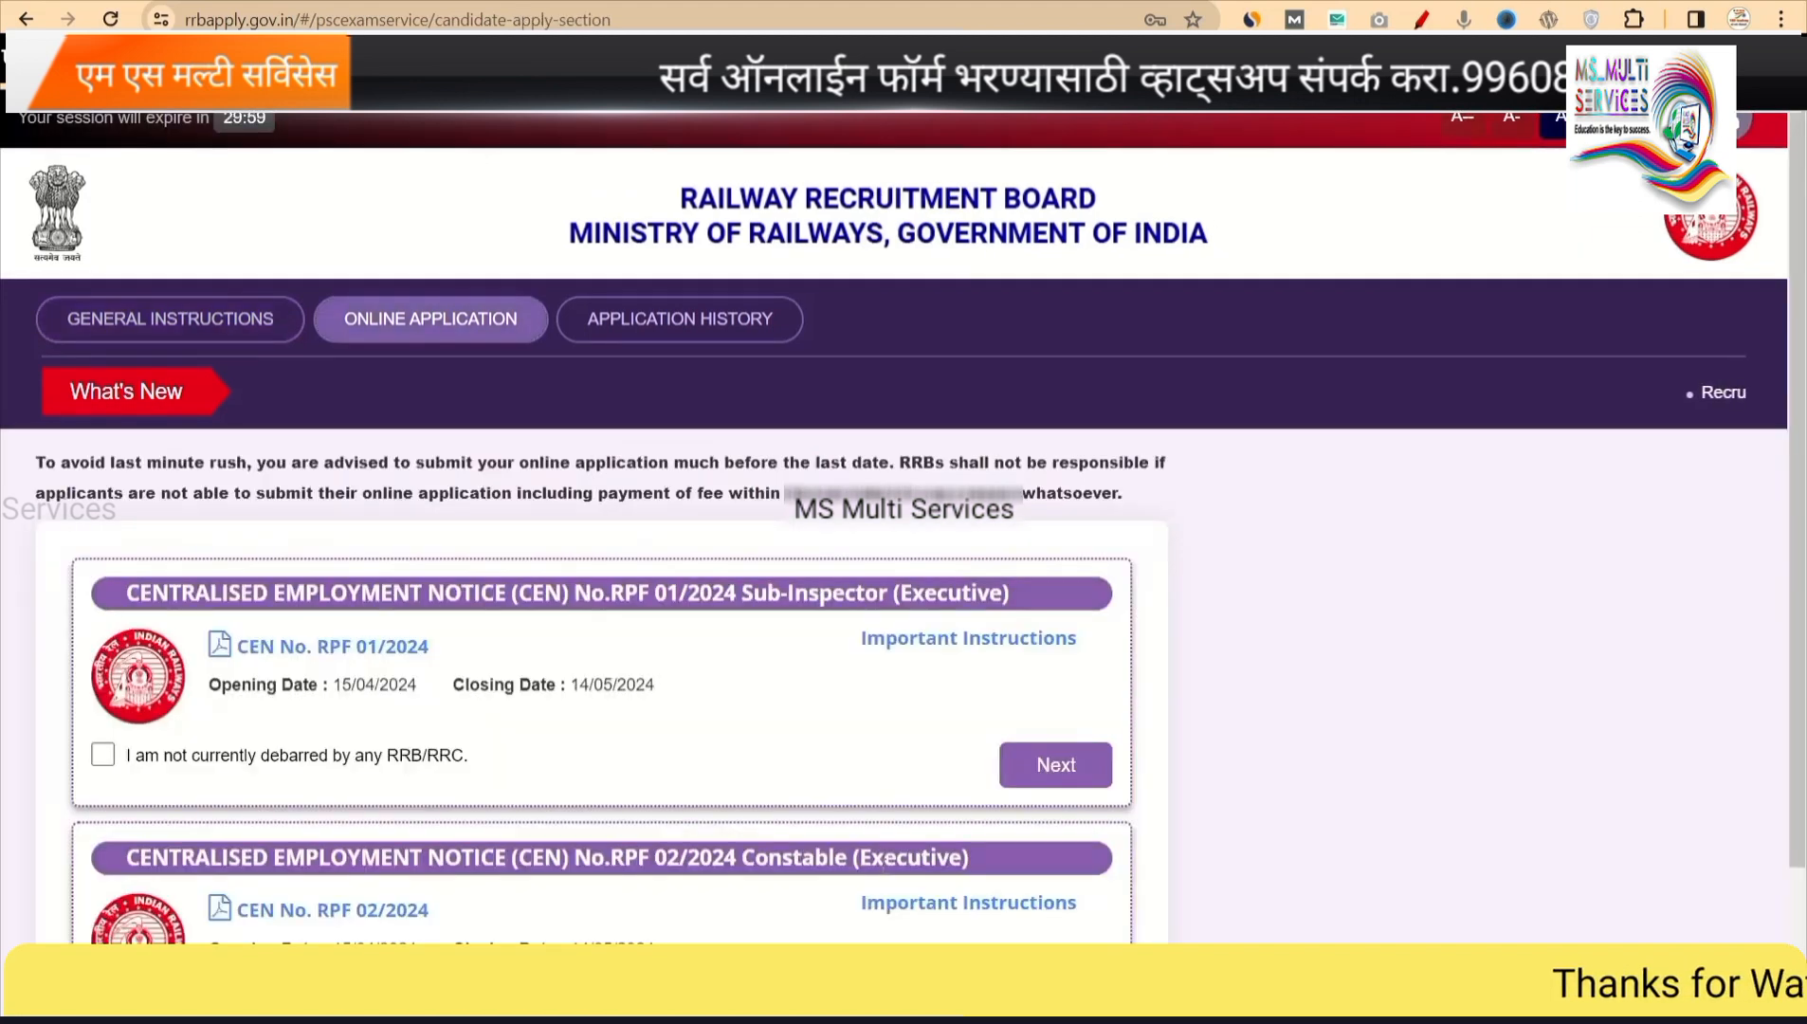
pyautogui.scroll(-1, 884, 866)
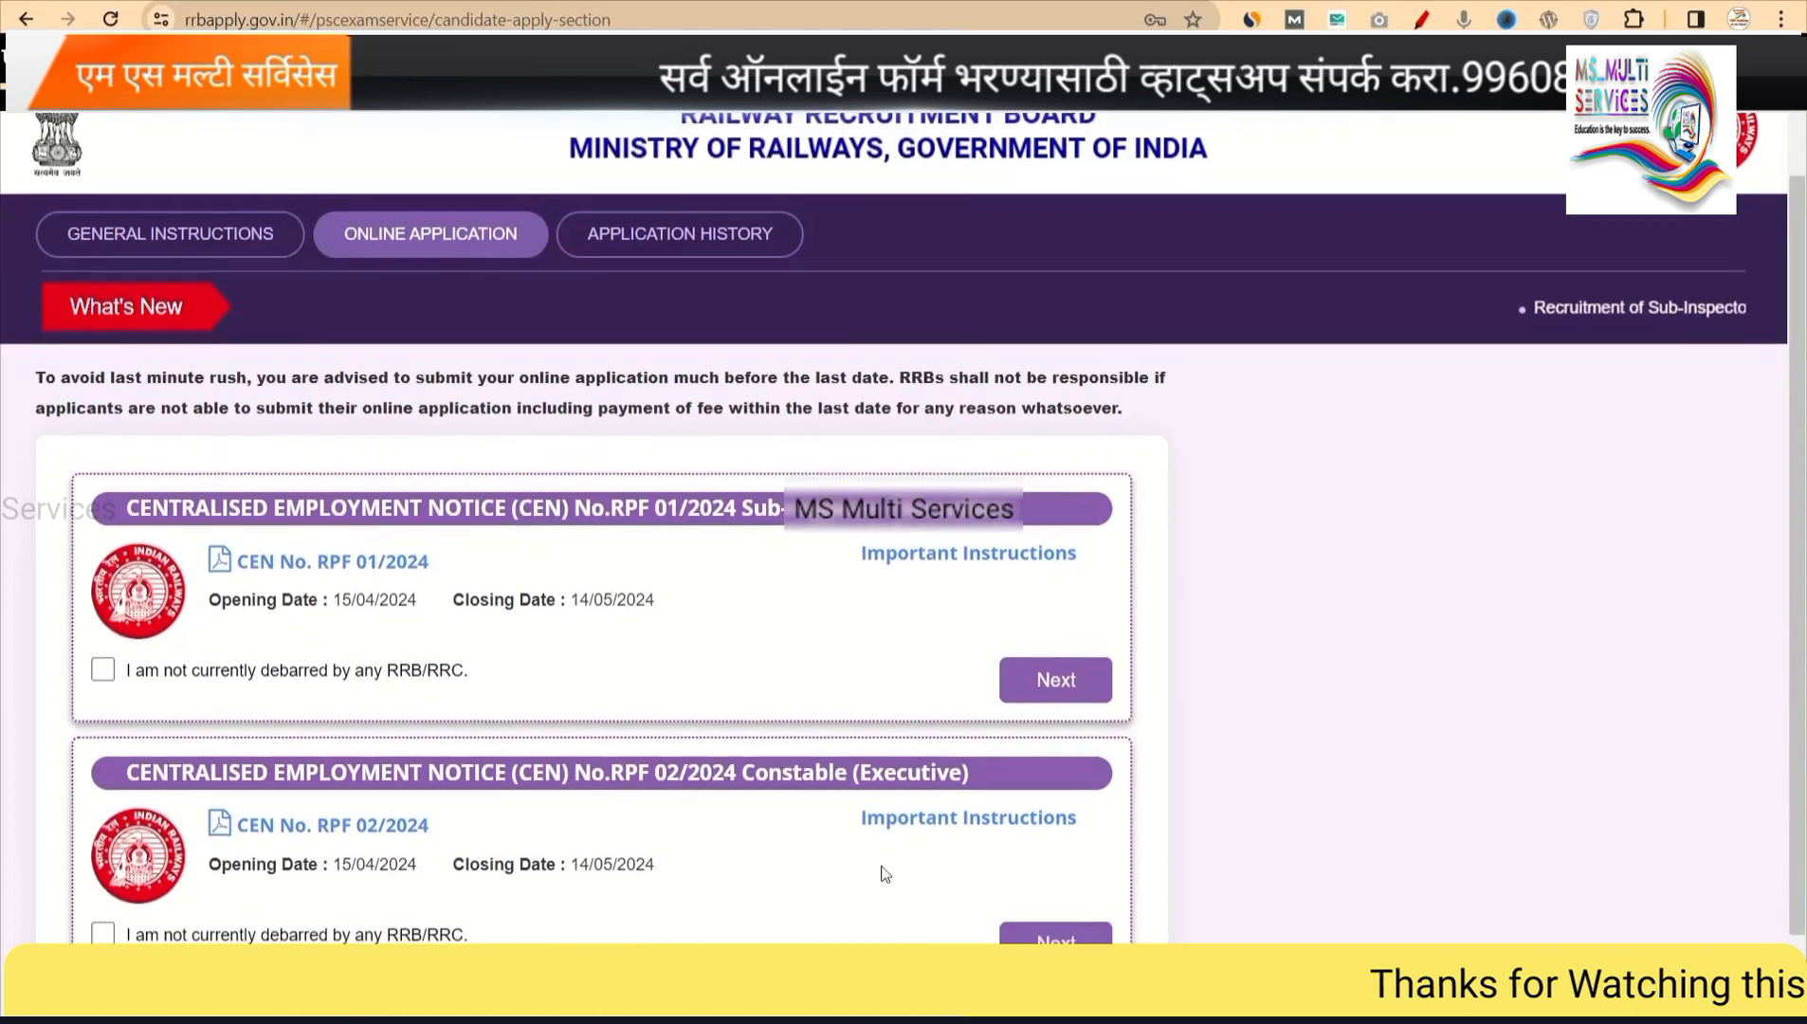
pyautogui.scroll(-1, 884, 872)
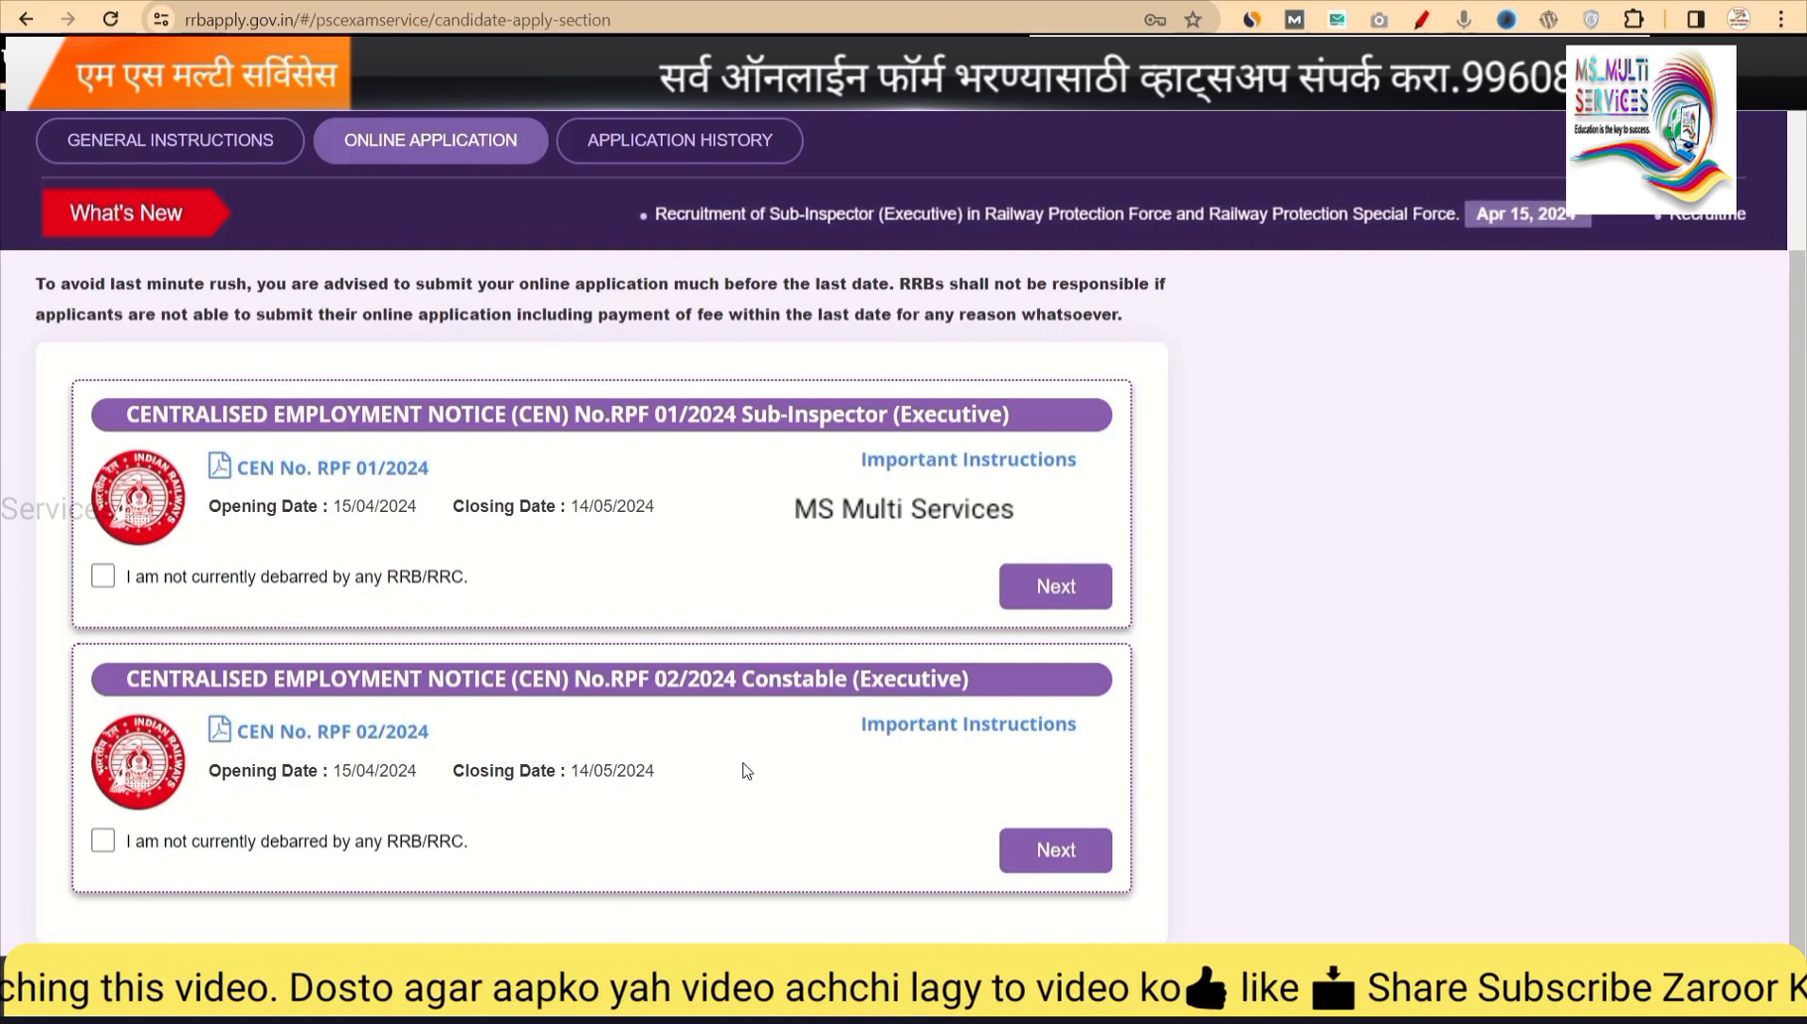
pyautogui.click(102, 841)
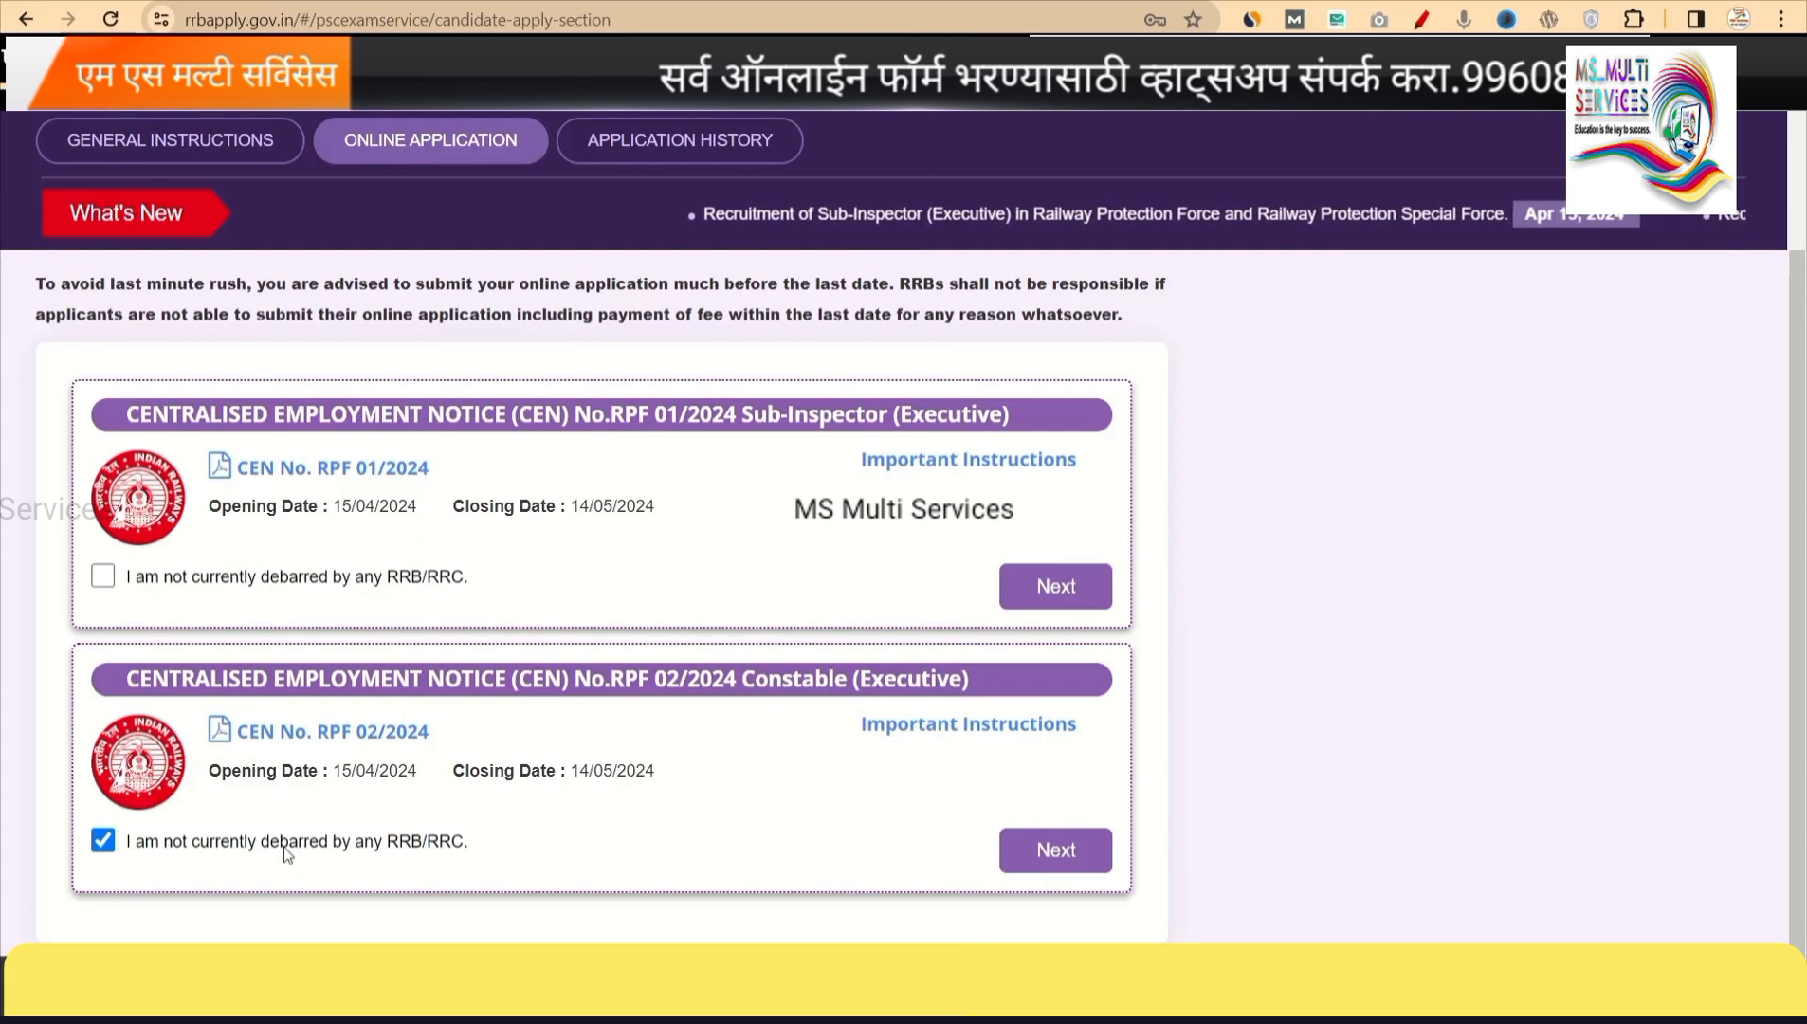
# Start the CEN RPF 02/2024 Constable application and dismiss the saved-data message.
pyautogui.click(1052, 850)
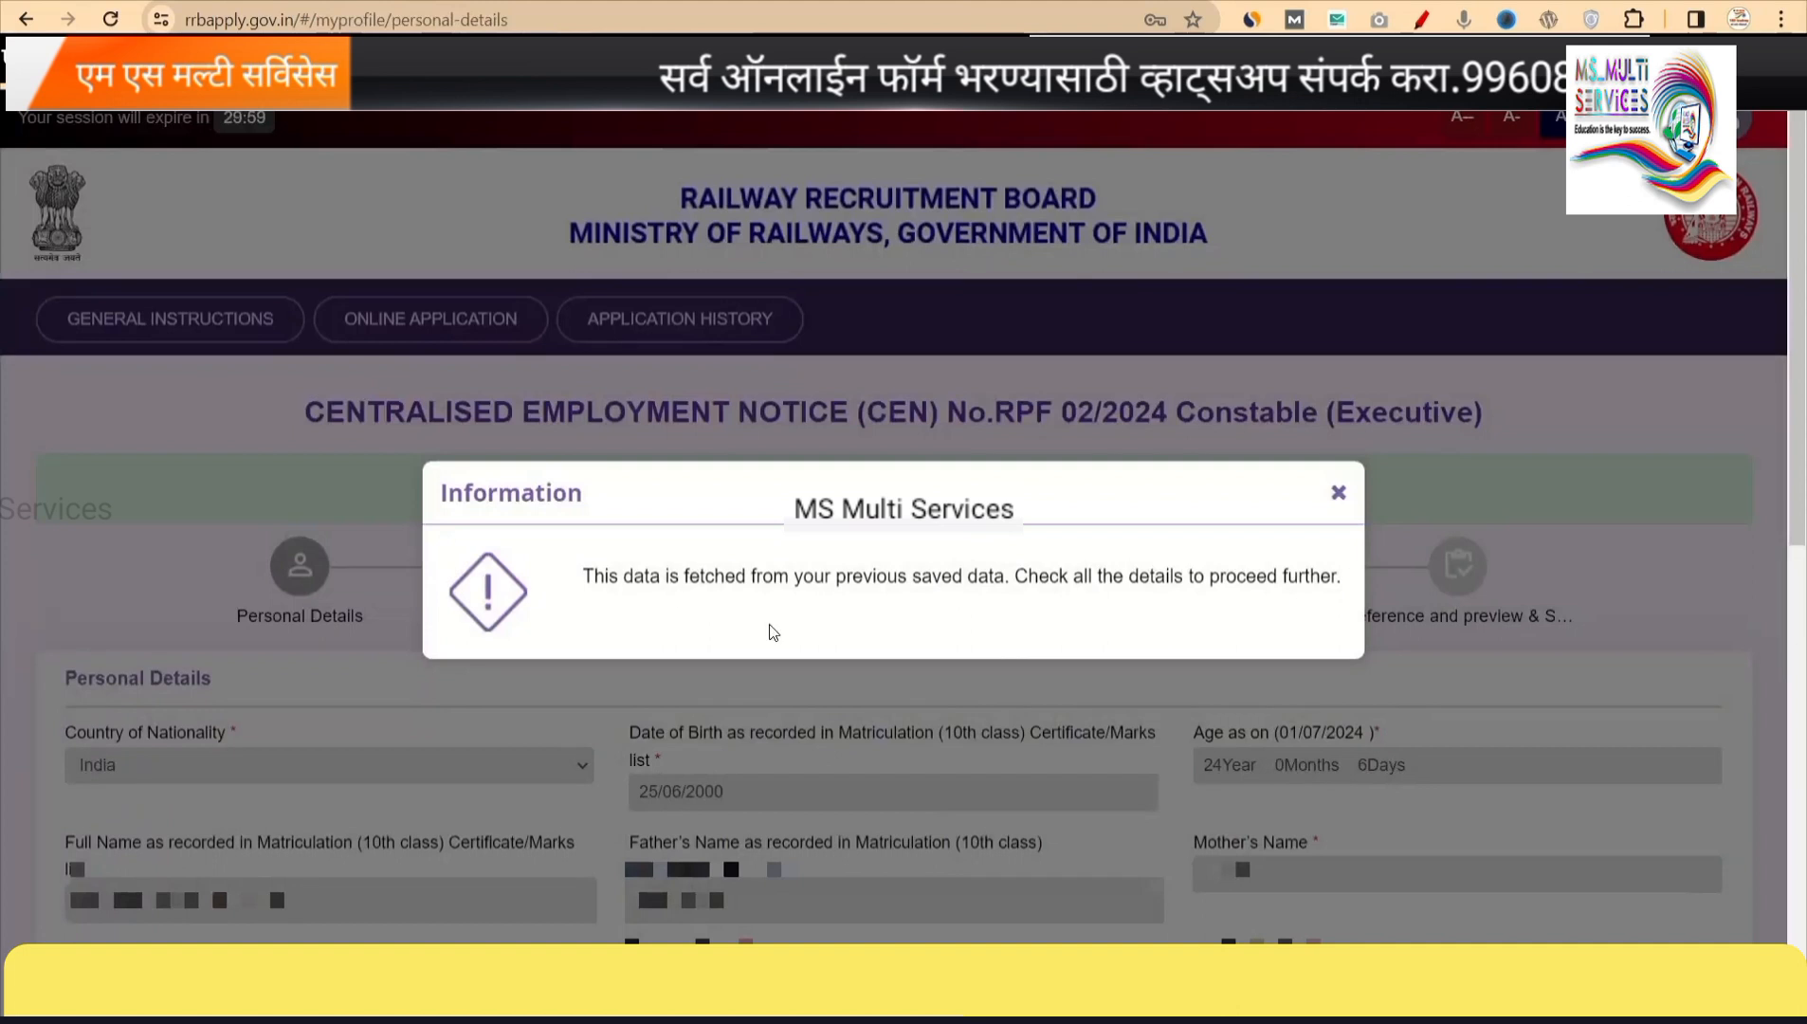
pyautogui.click(1339, 492)
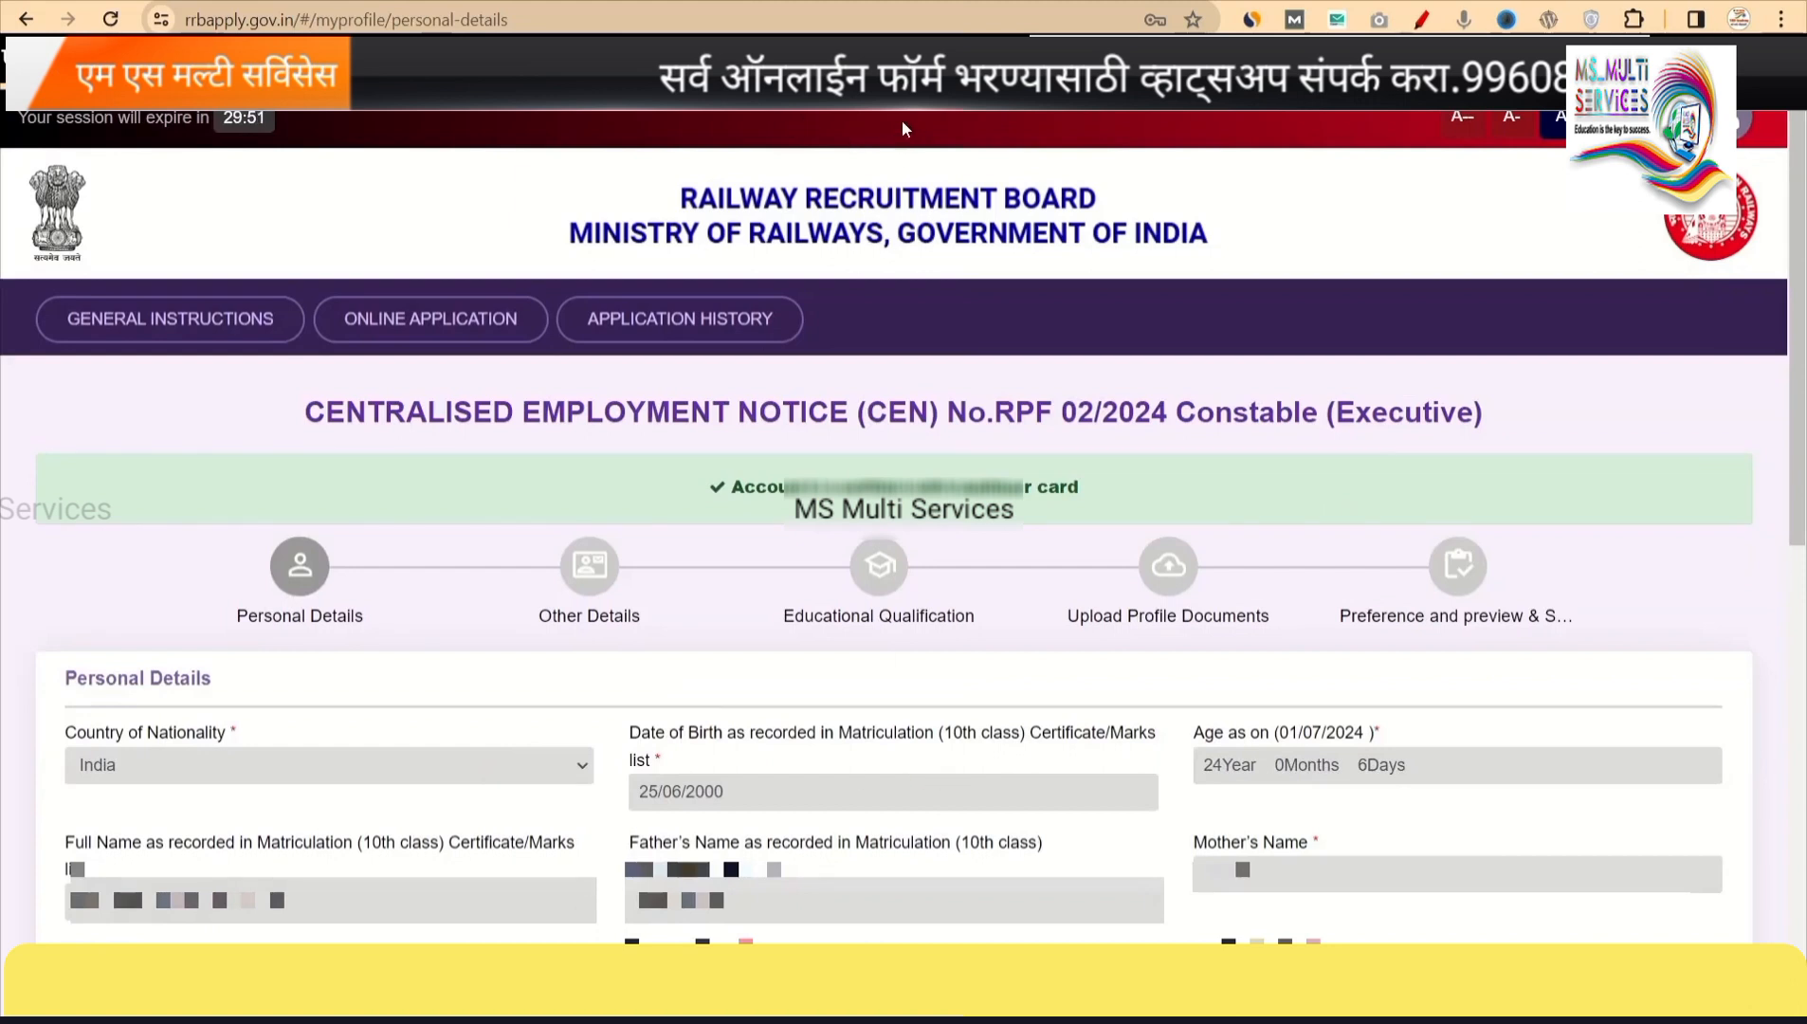
pyautogui.scroll(-10, 903, 531)
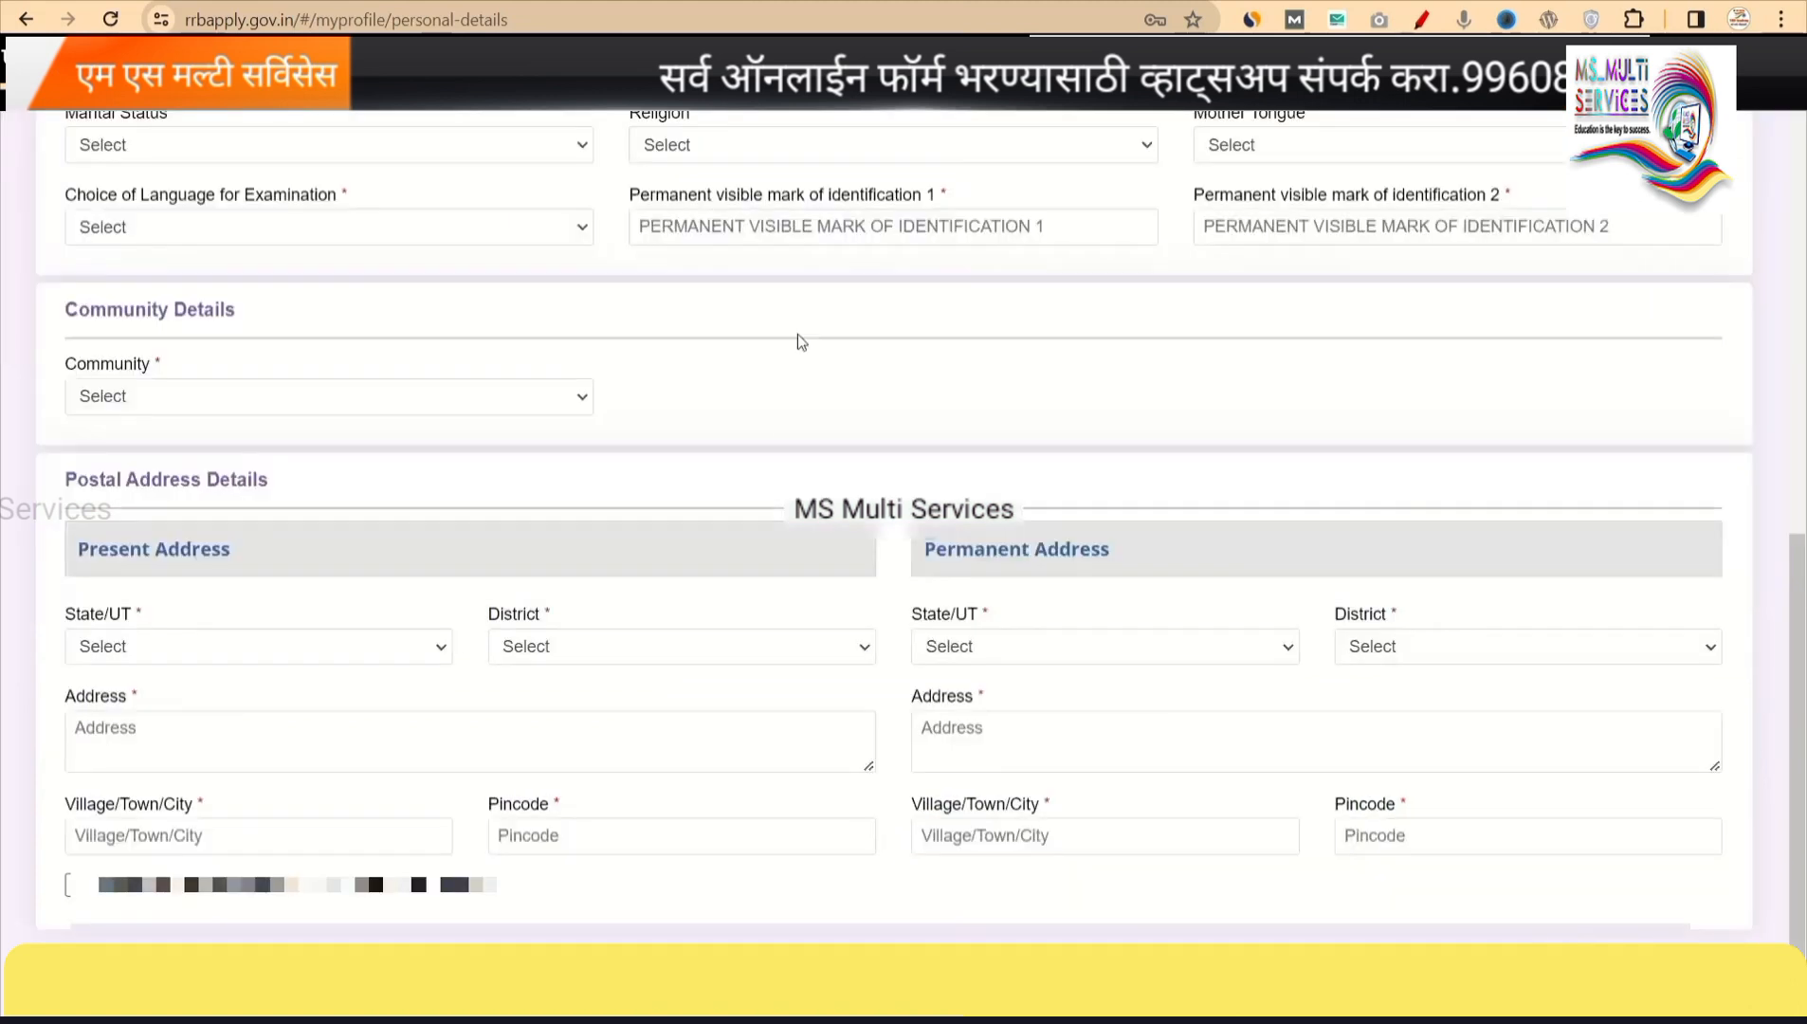
# Set marital status Unmarried, religion Hindu and mother tongue Marathi.
pyautogui.click(253, 145)
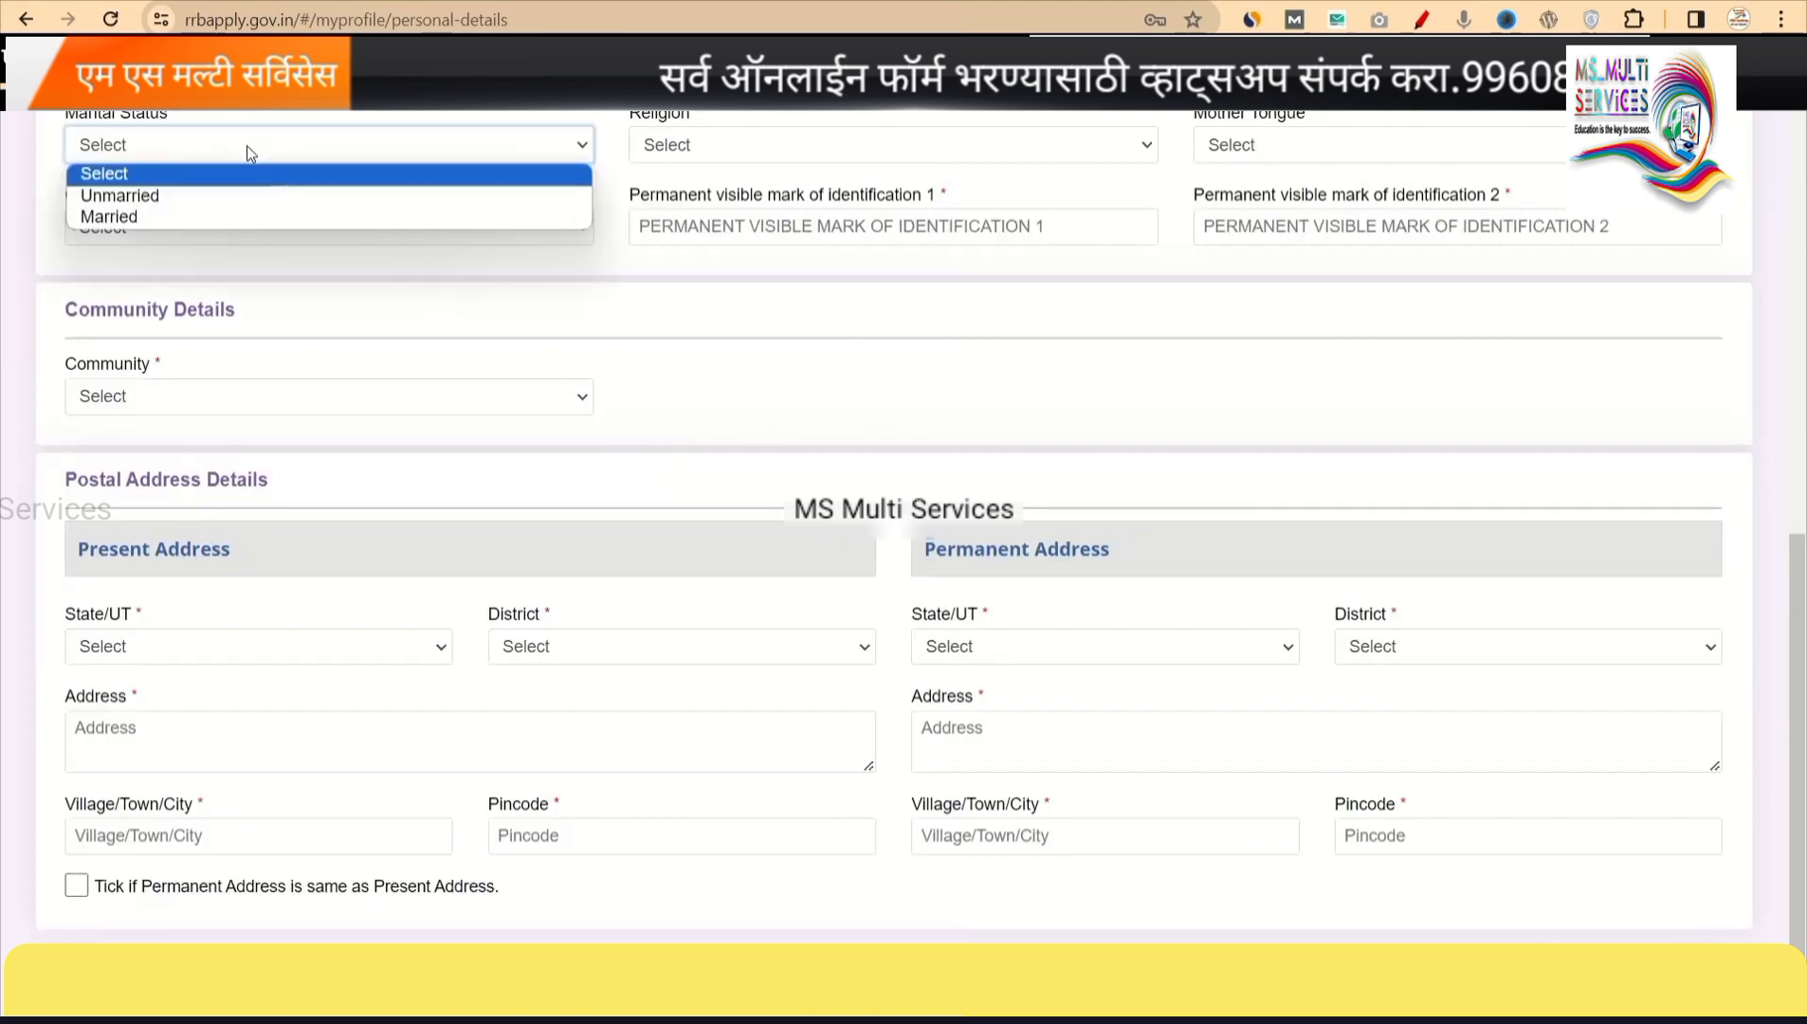
pyautogui.click(147, 204)
pyautogui.click(709, 147)
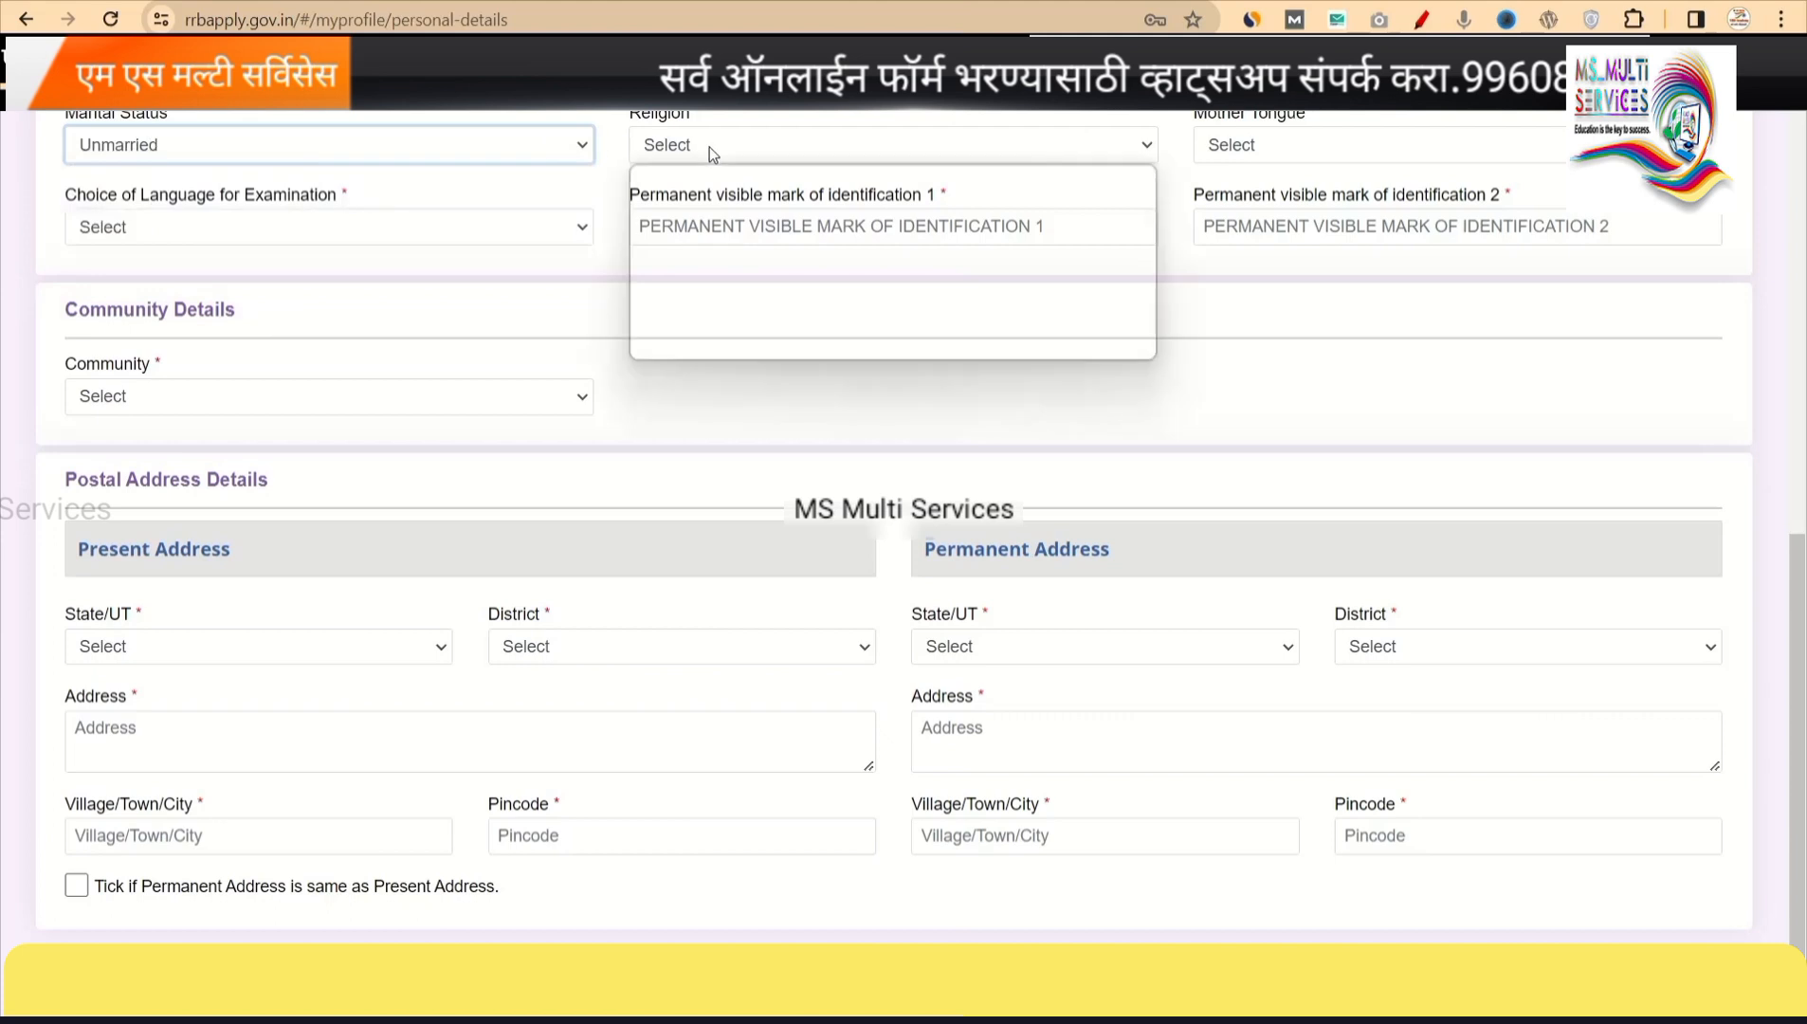
pyautogui.click(687, 197)
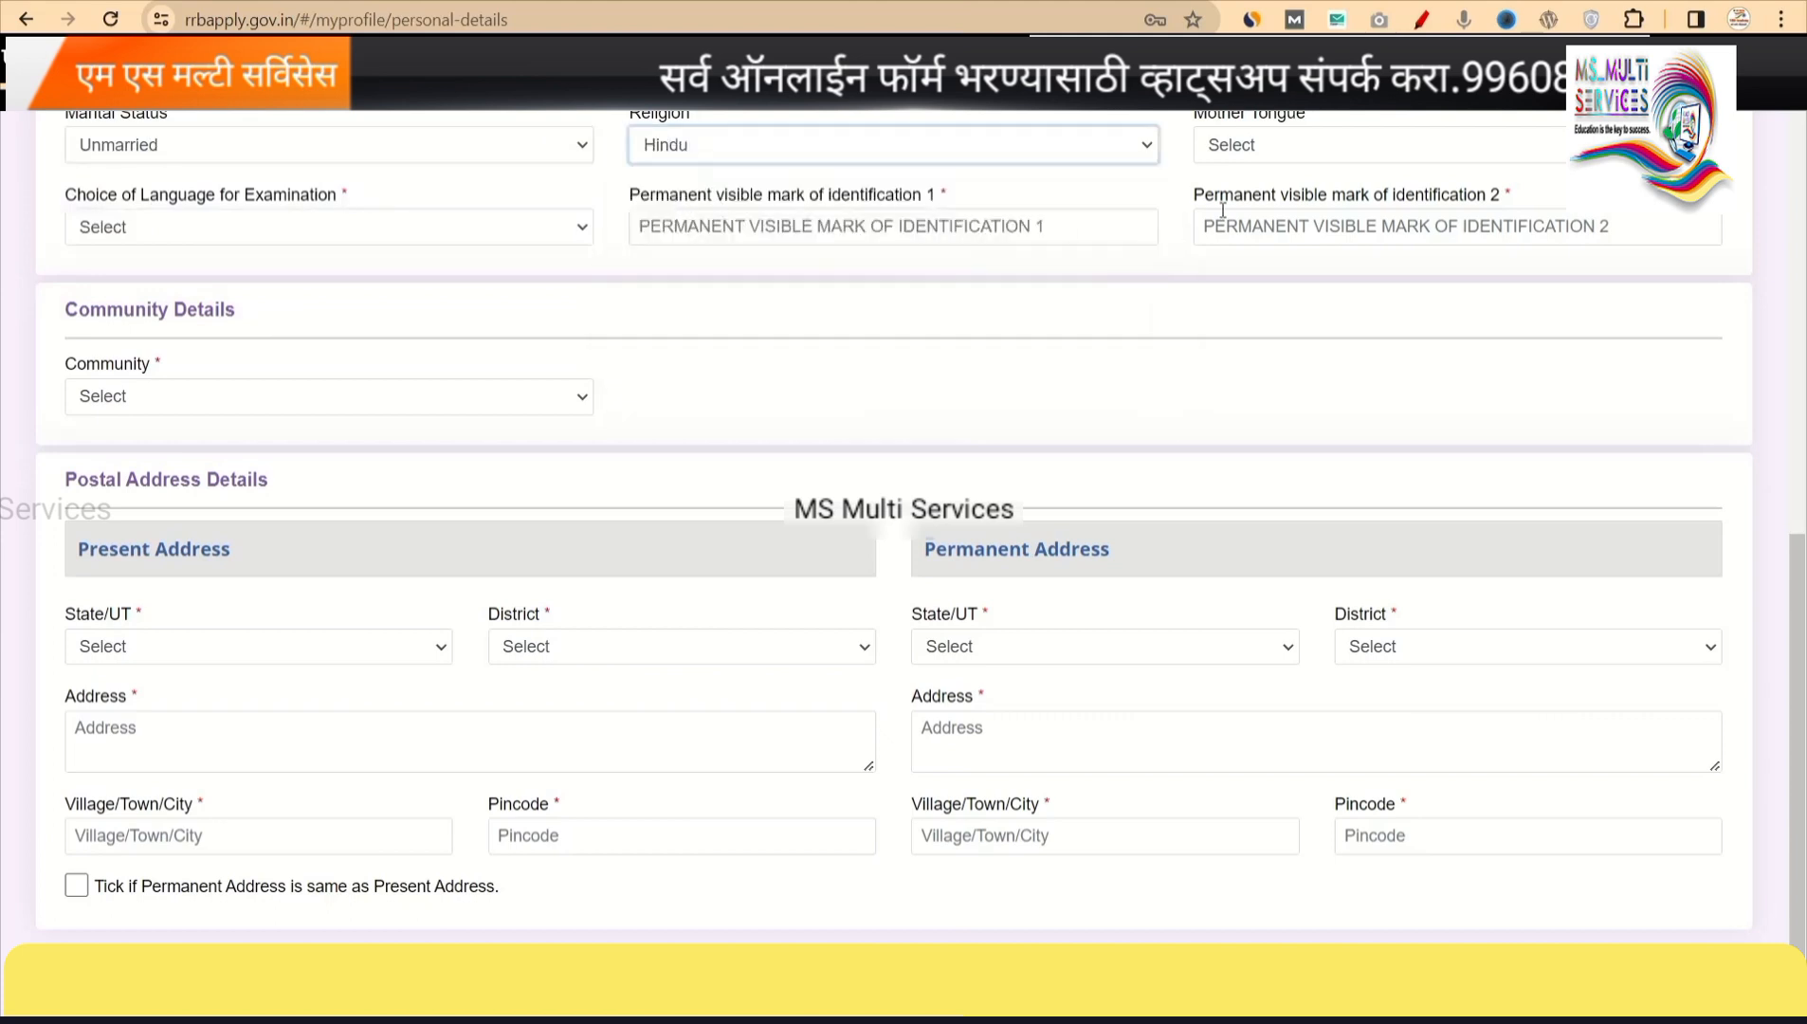
pyautogui.click(1241, 156)
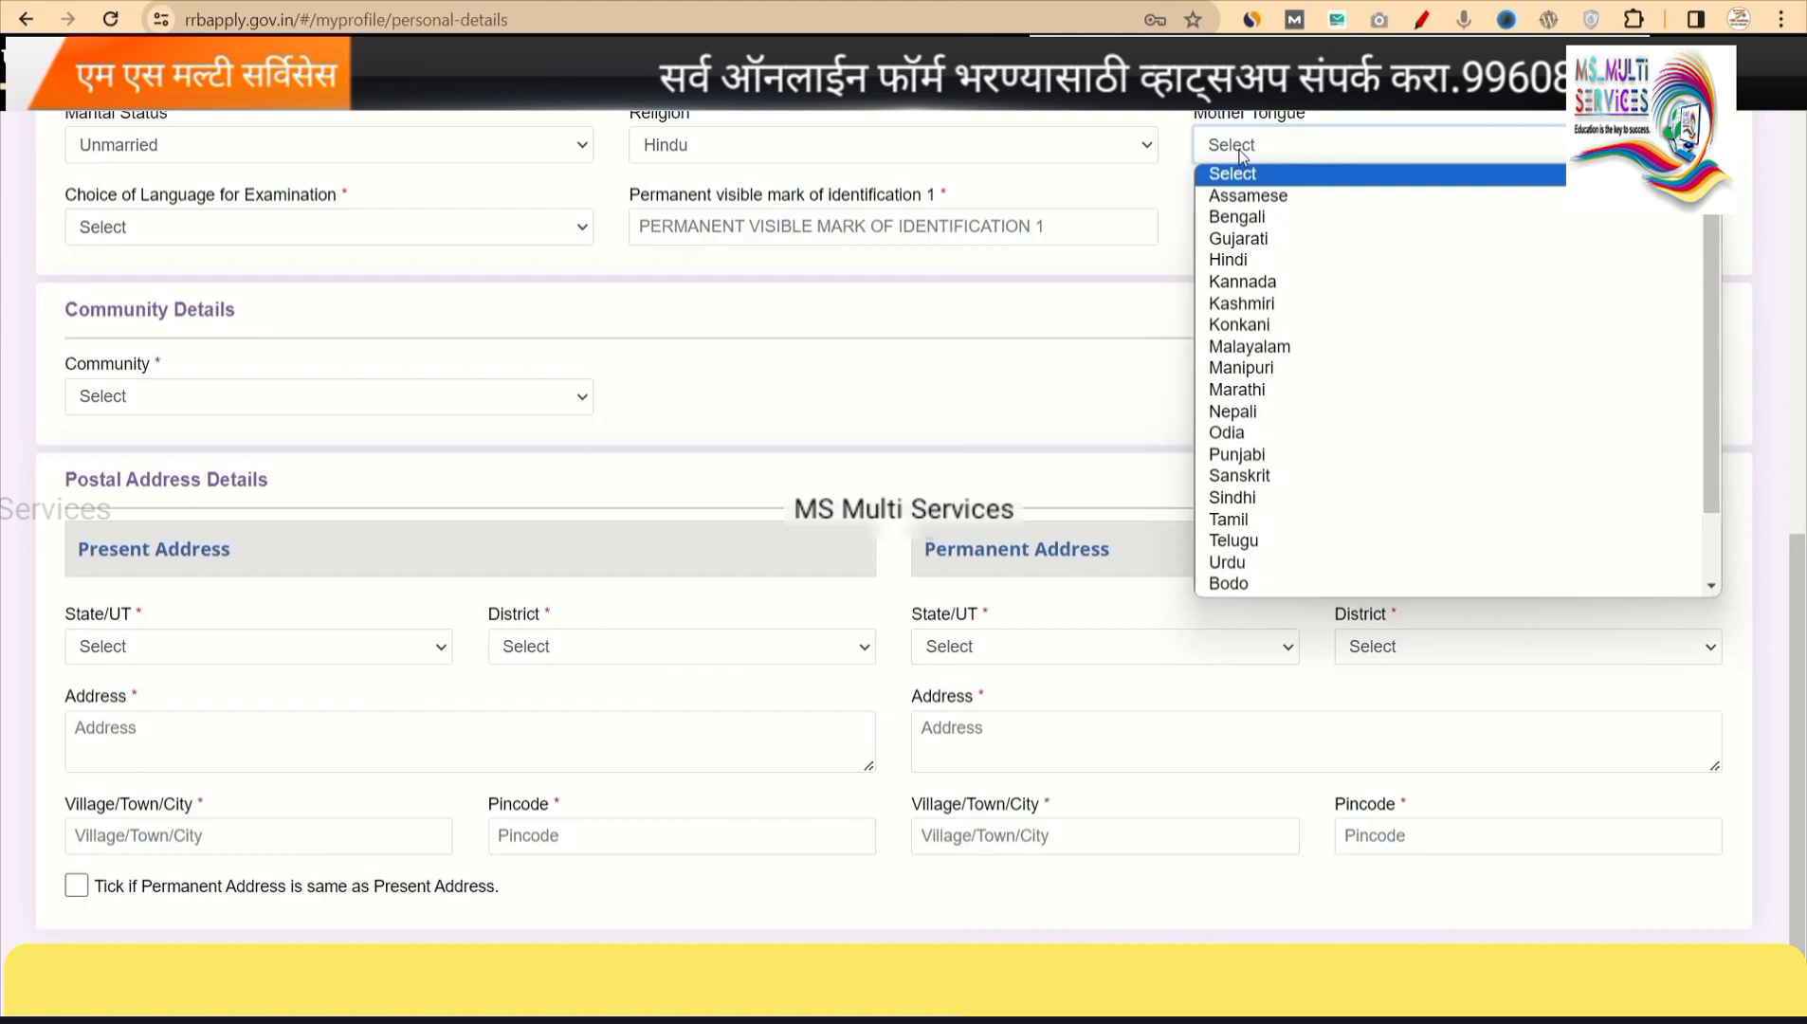
pyautogui.write('mar')
pyautogui.press('Return')
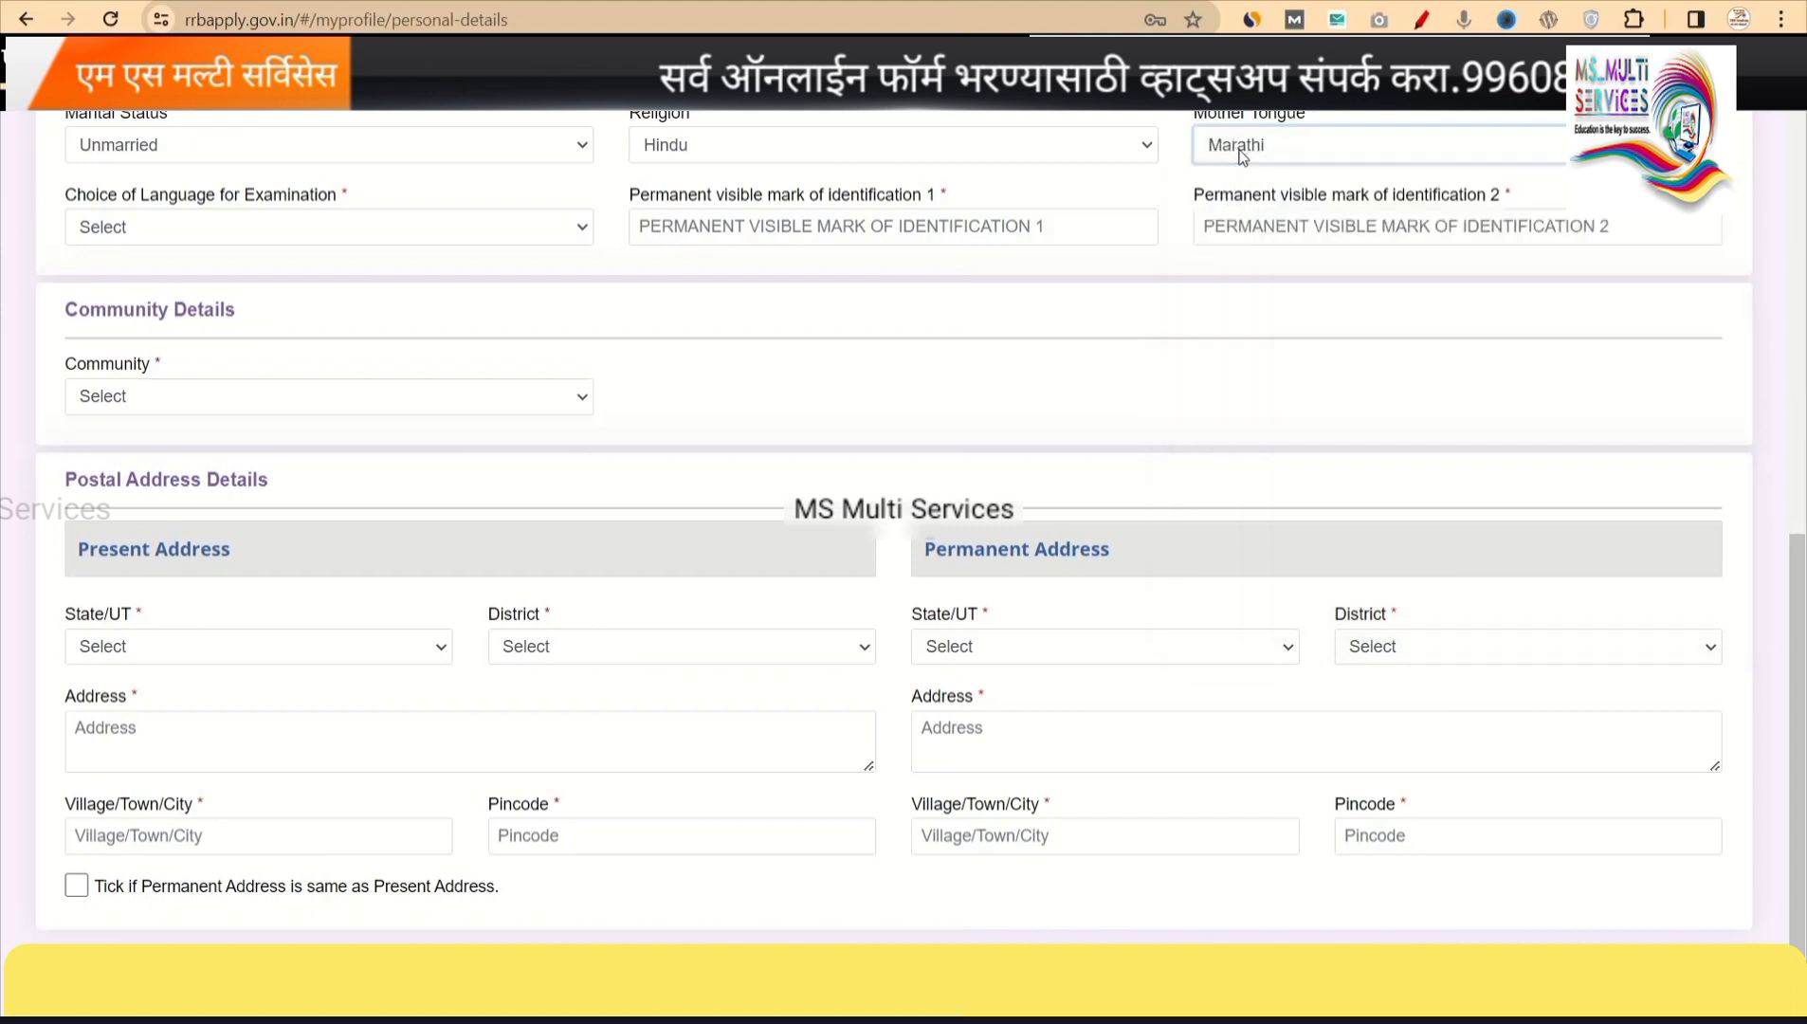
# Choose Marathi as the Choice of Language for Examination.
pyautogui.click(431, 224)
pyautogui.click(692, 292)
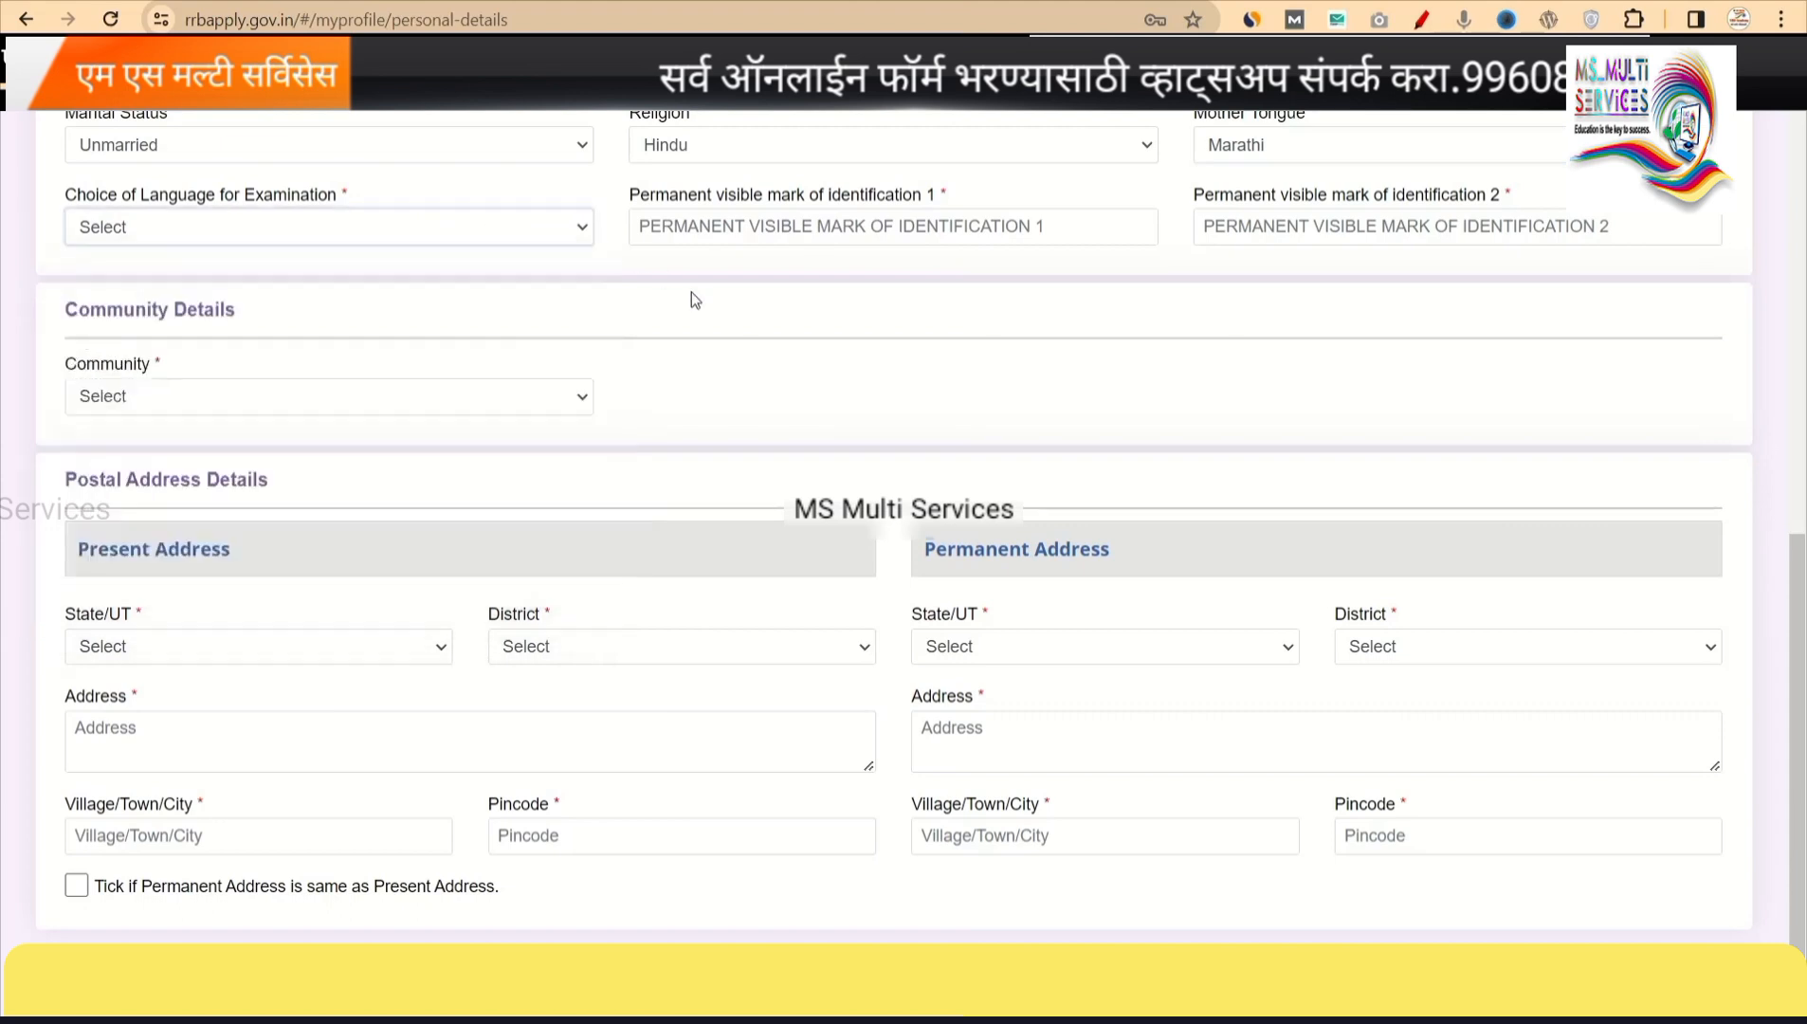
pyautogui.click(345, 244)
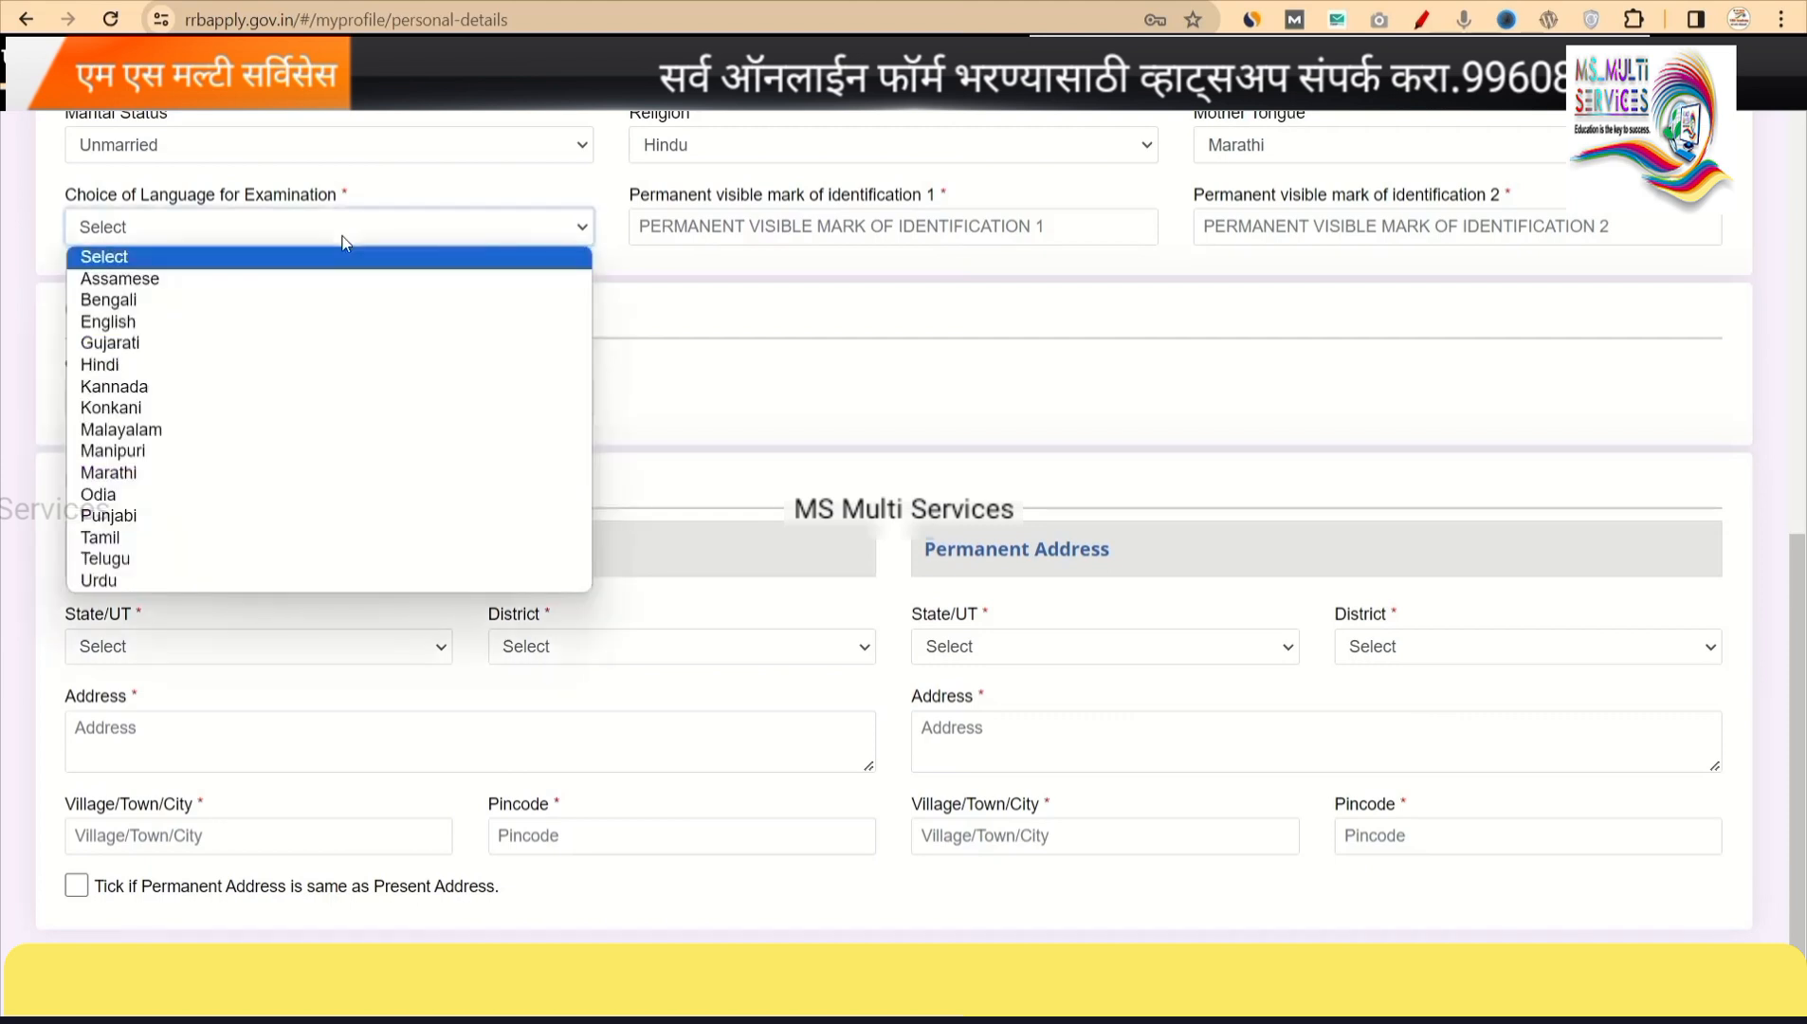
pyautogui.click(149, 472)
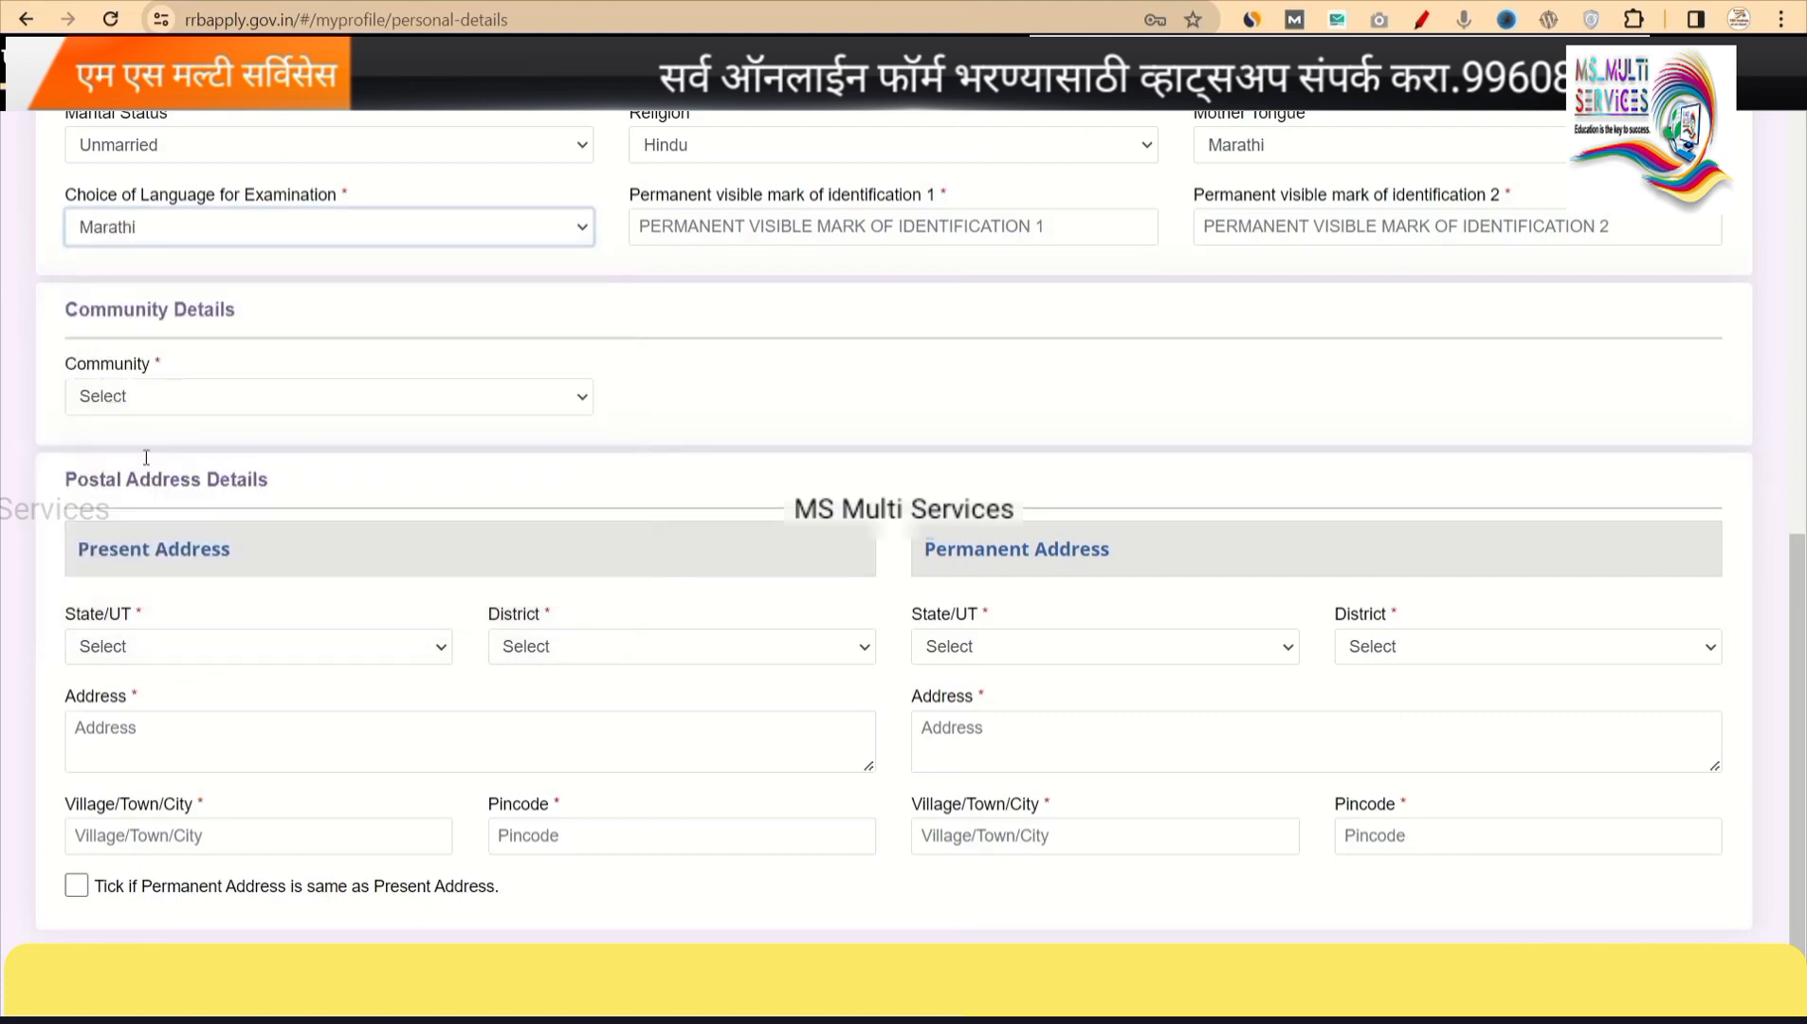
pyautogui.click(133, 237)
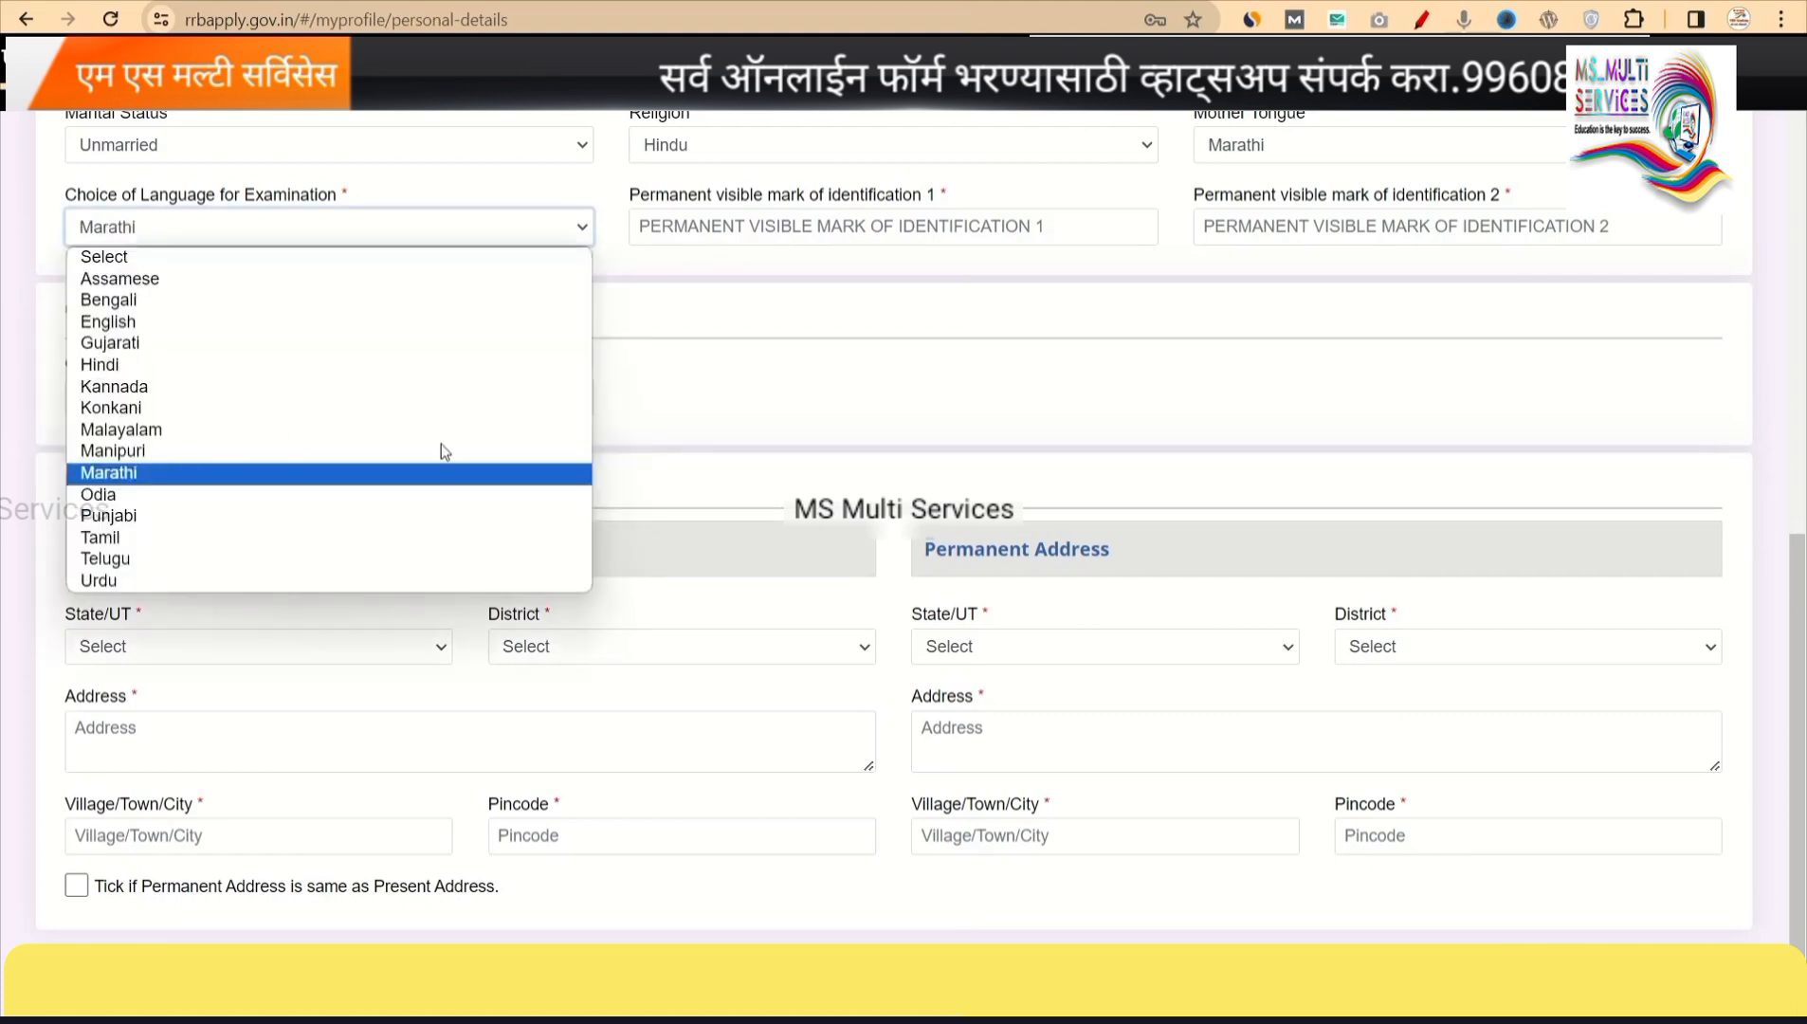
pyautogui.click(754, 344)
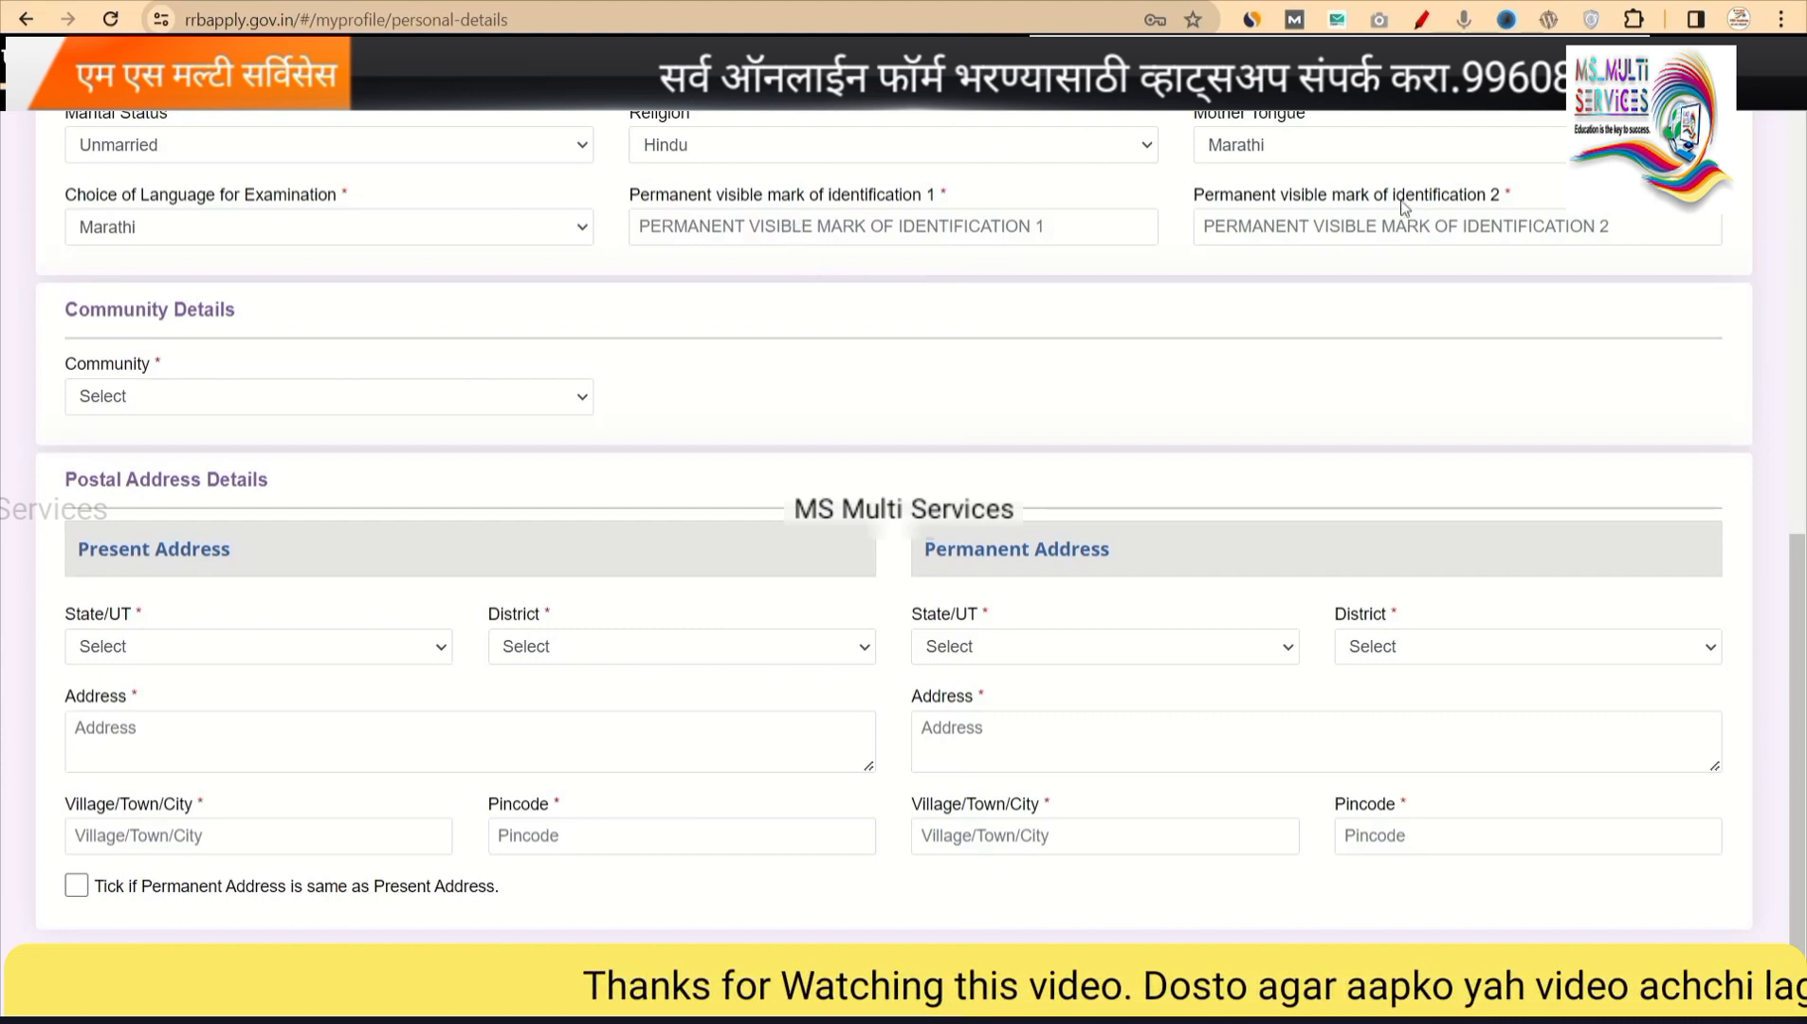
# Set Community to ST (Scheduled Tribe) and accept the reservation notice, leaving issuing authority unselected.
pyautogui.click(427, 396)
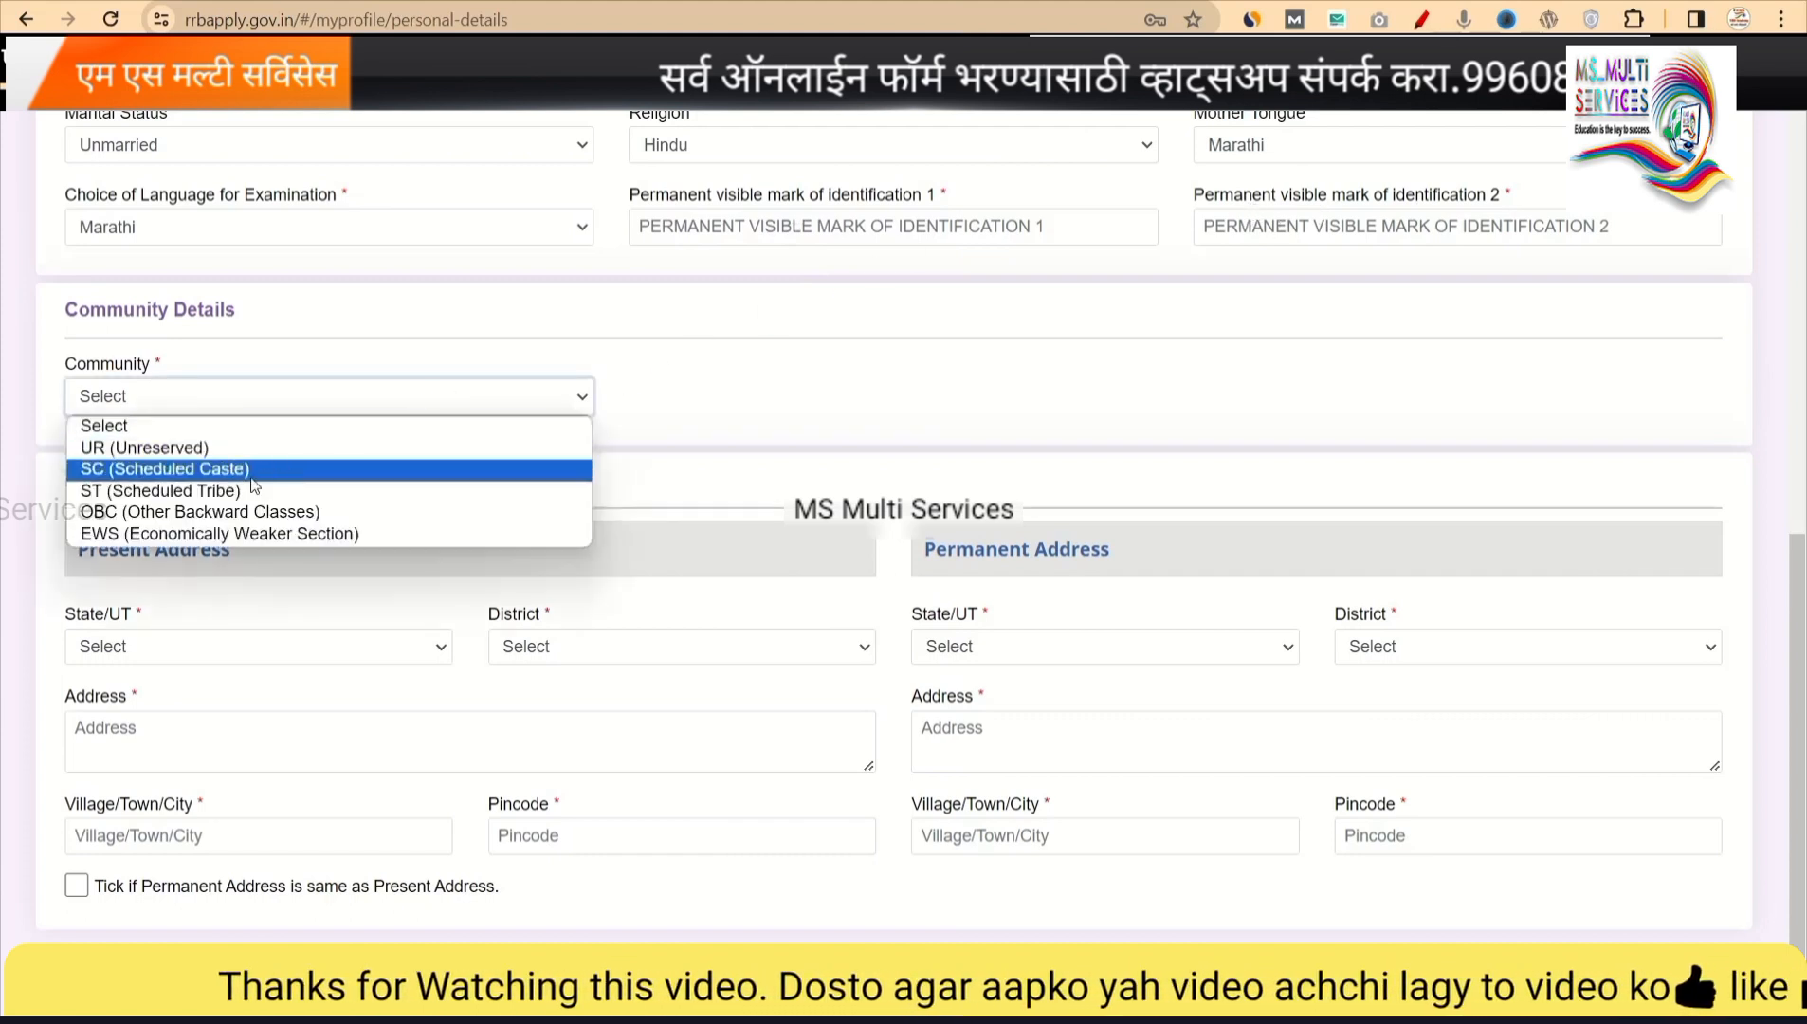
pyautogui.click(229, 490)
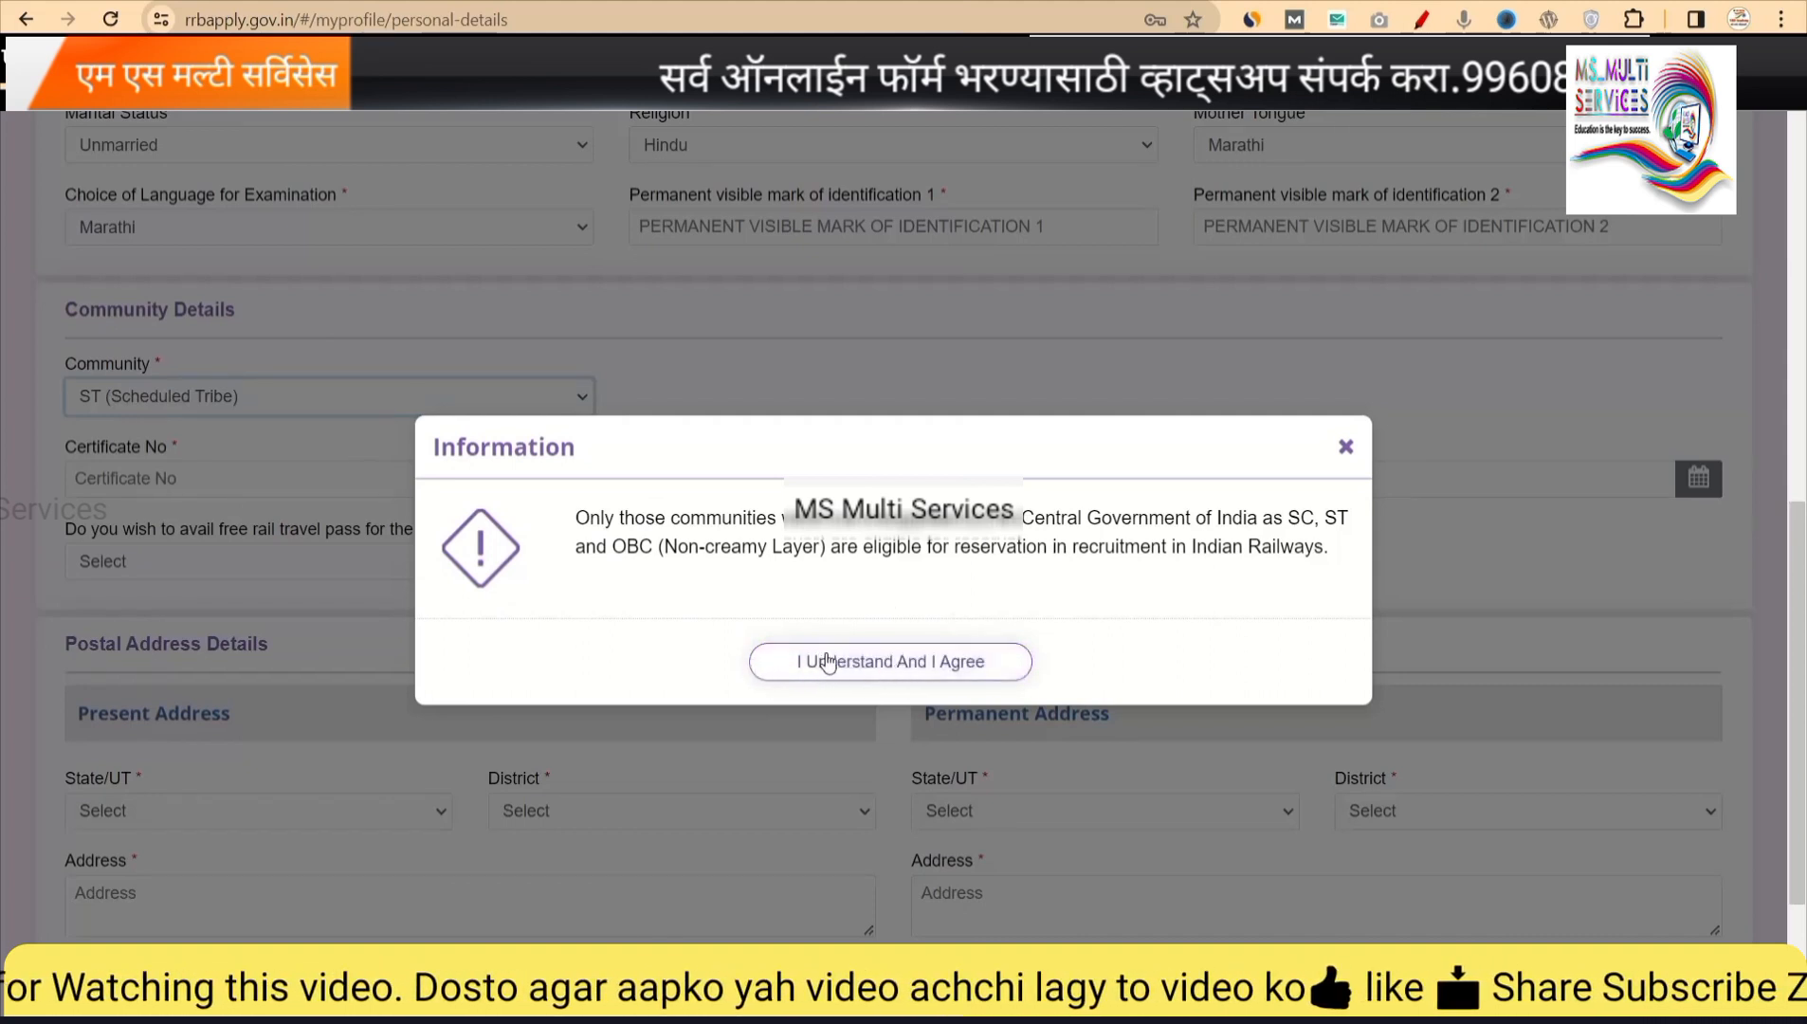
pyautogui.click(861, 666)
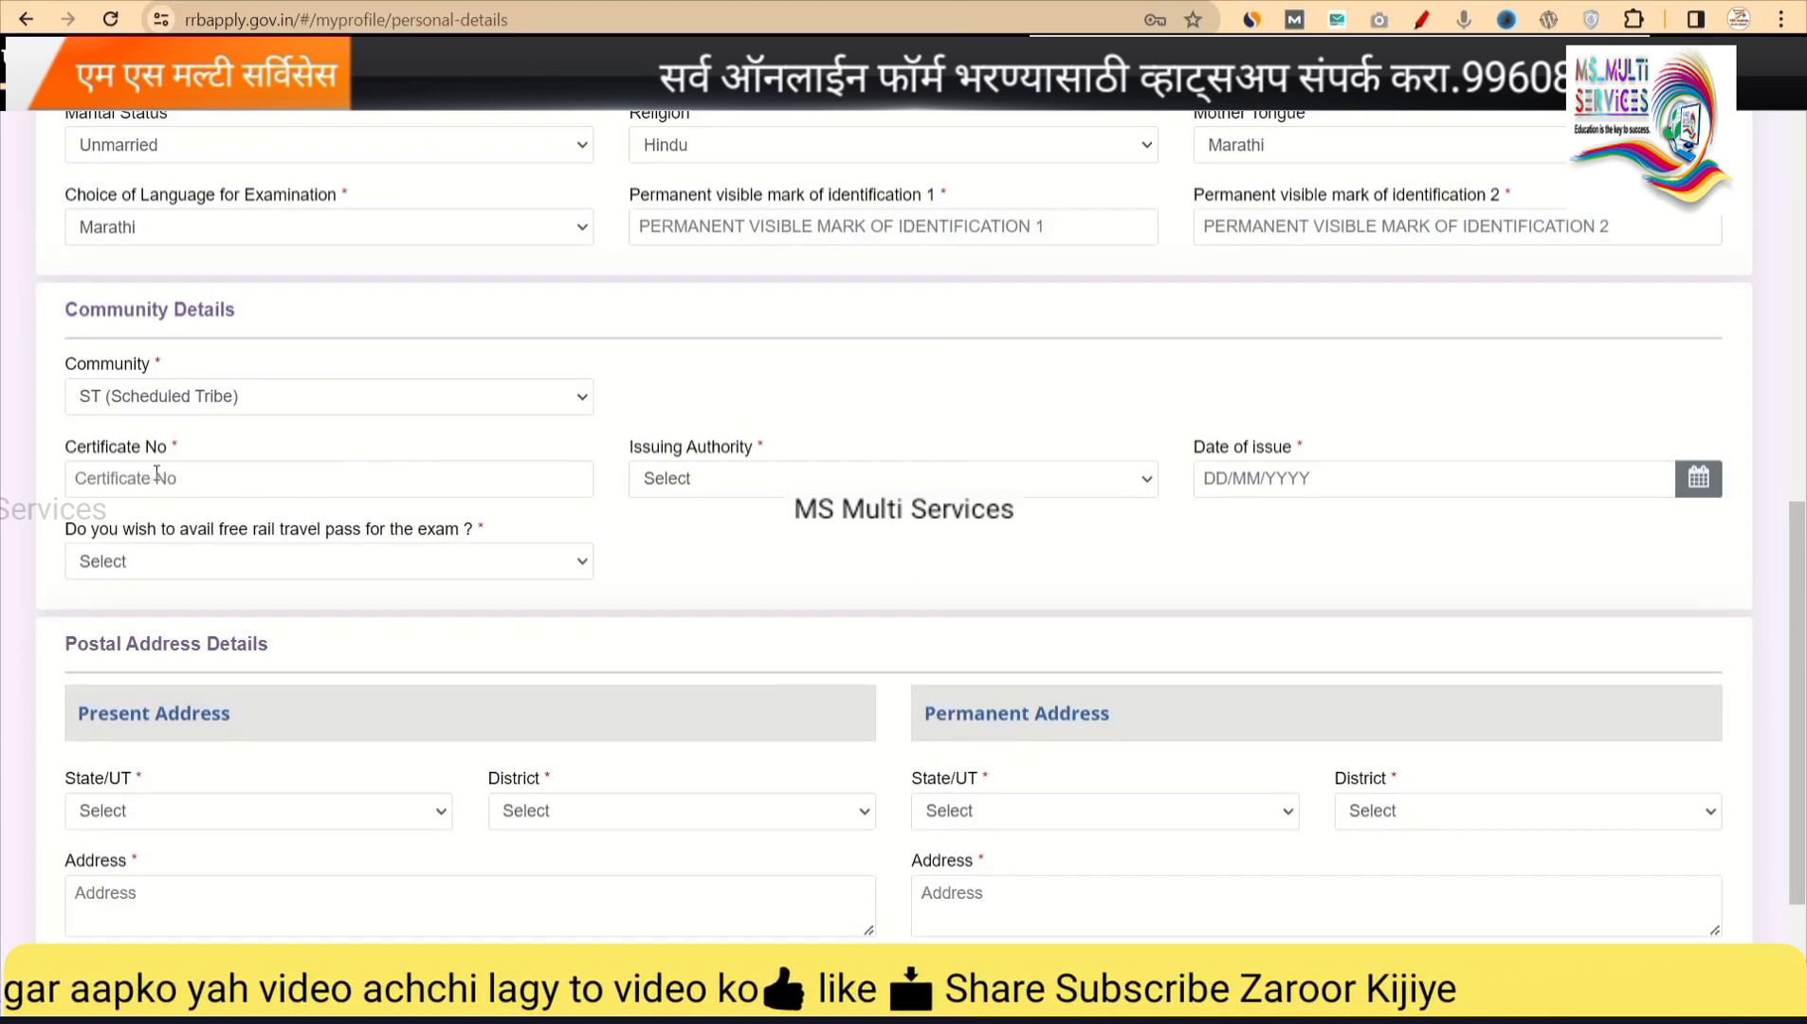
pyautogui.click(289, 399)
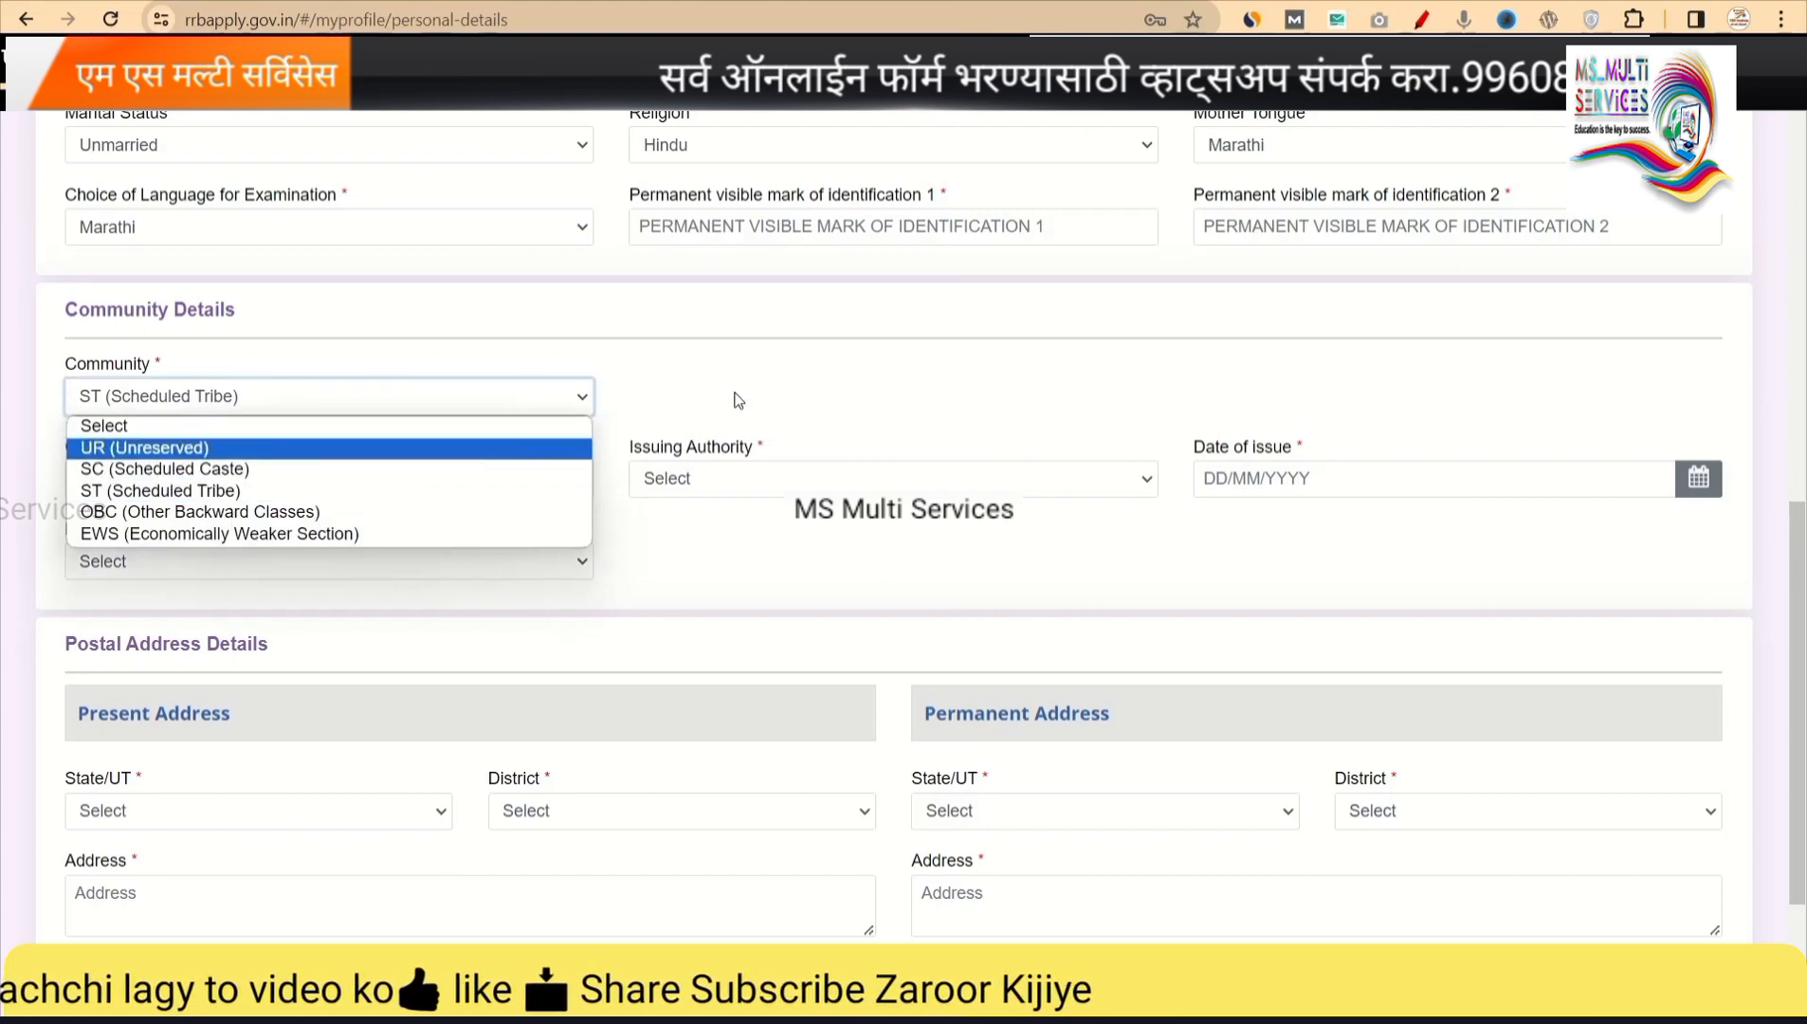
pyautogui.click(732, 400)
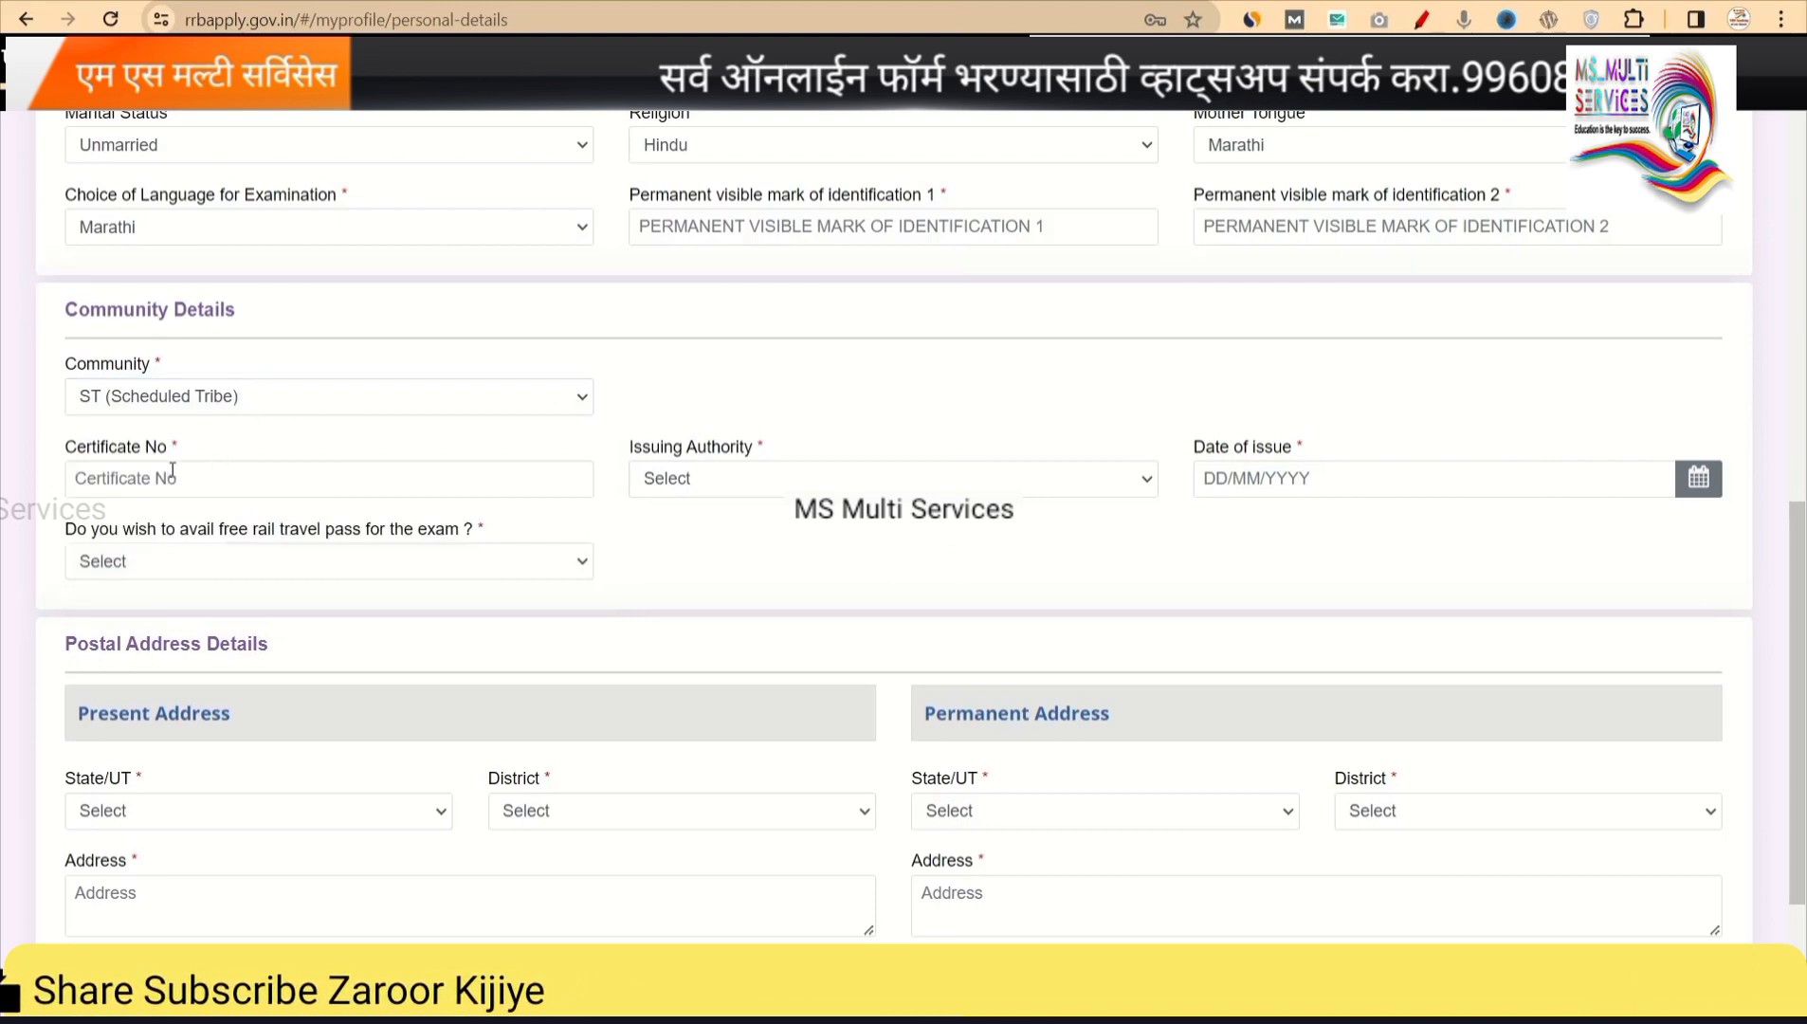
pyautogui.click(823, 474)
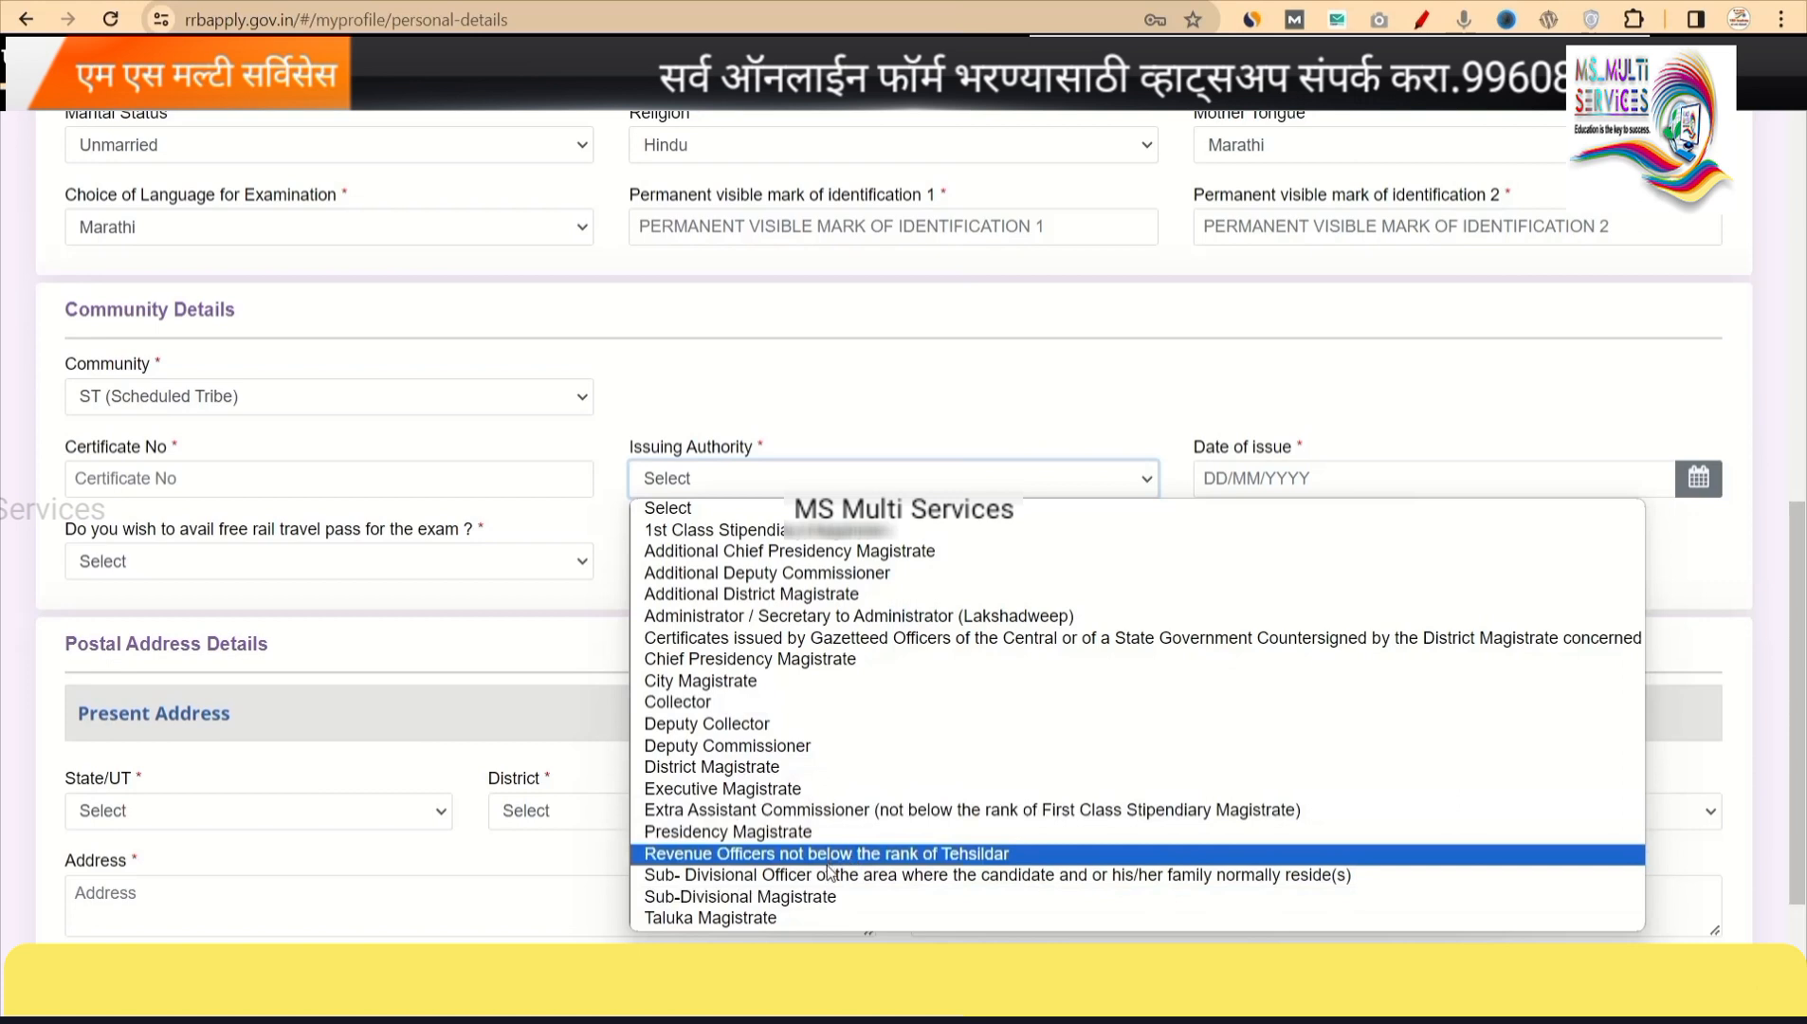
pyautogui.click(1271, 408)
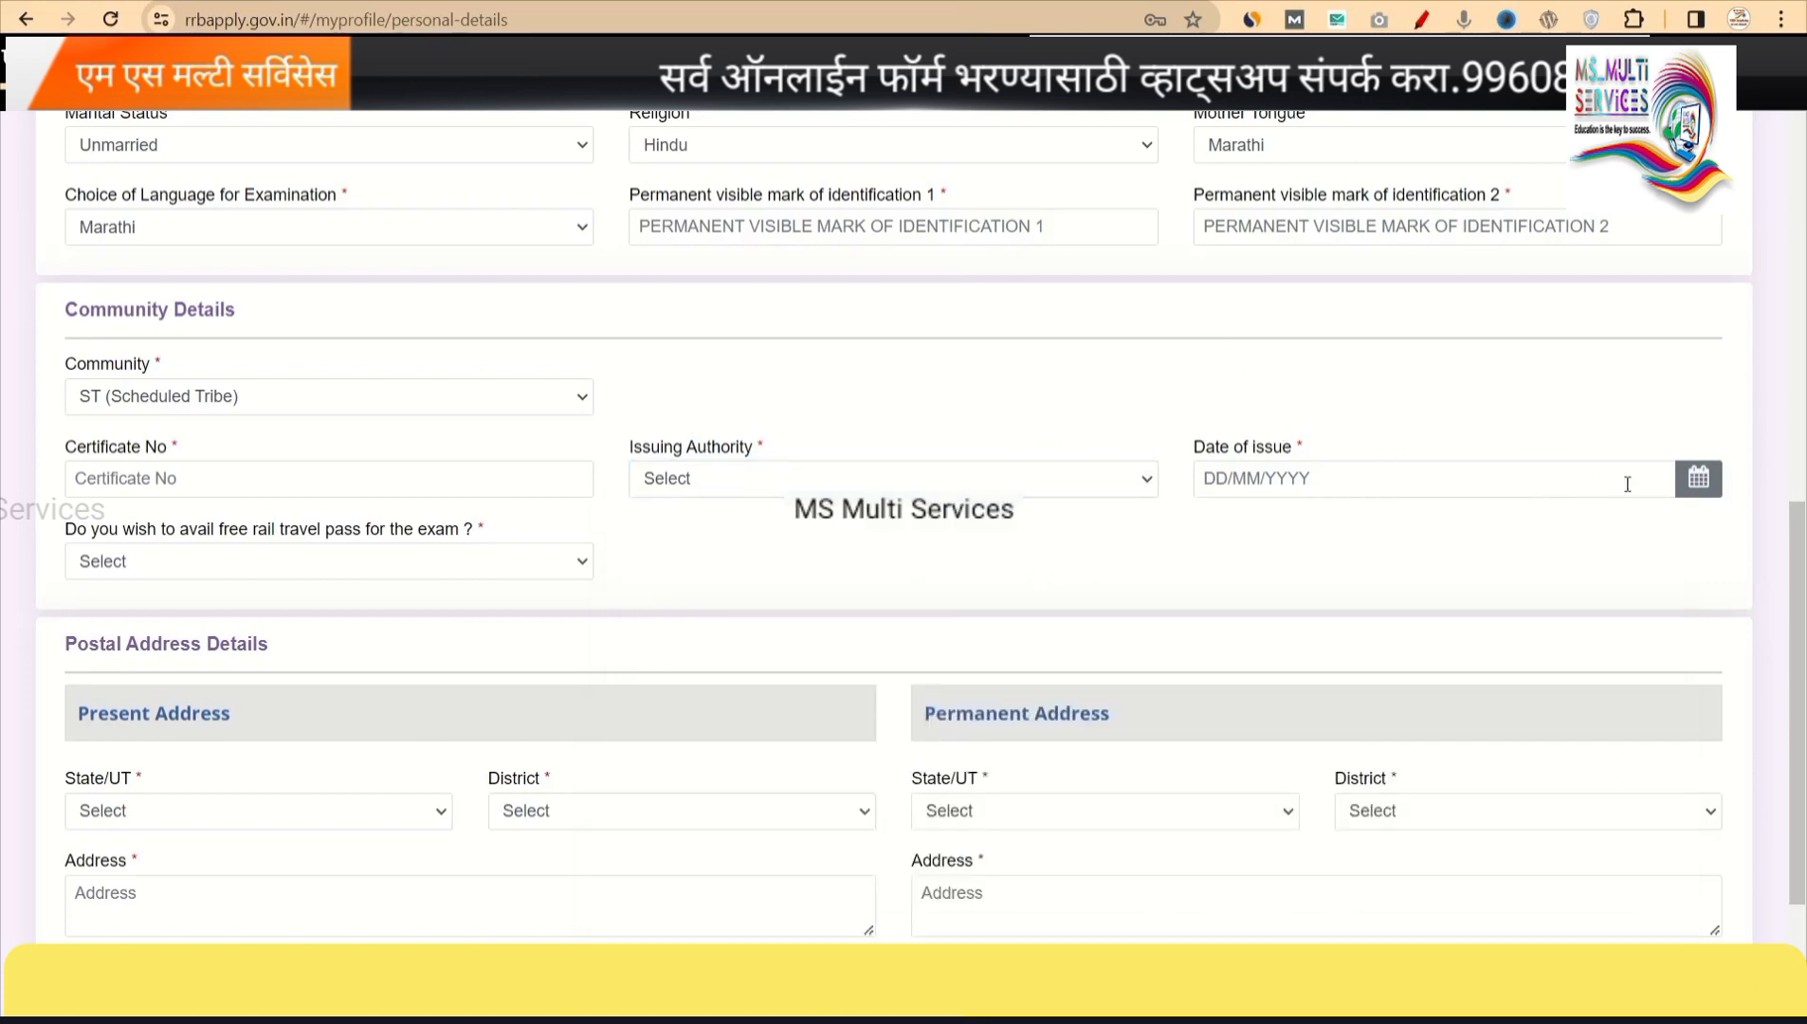
pyautogui.click(367, 571)
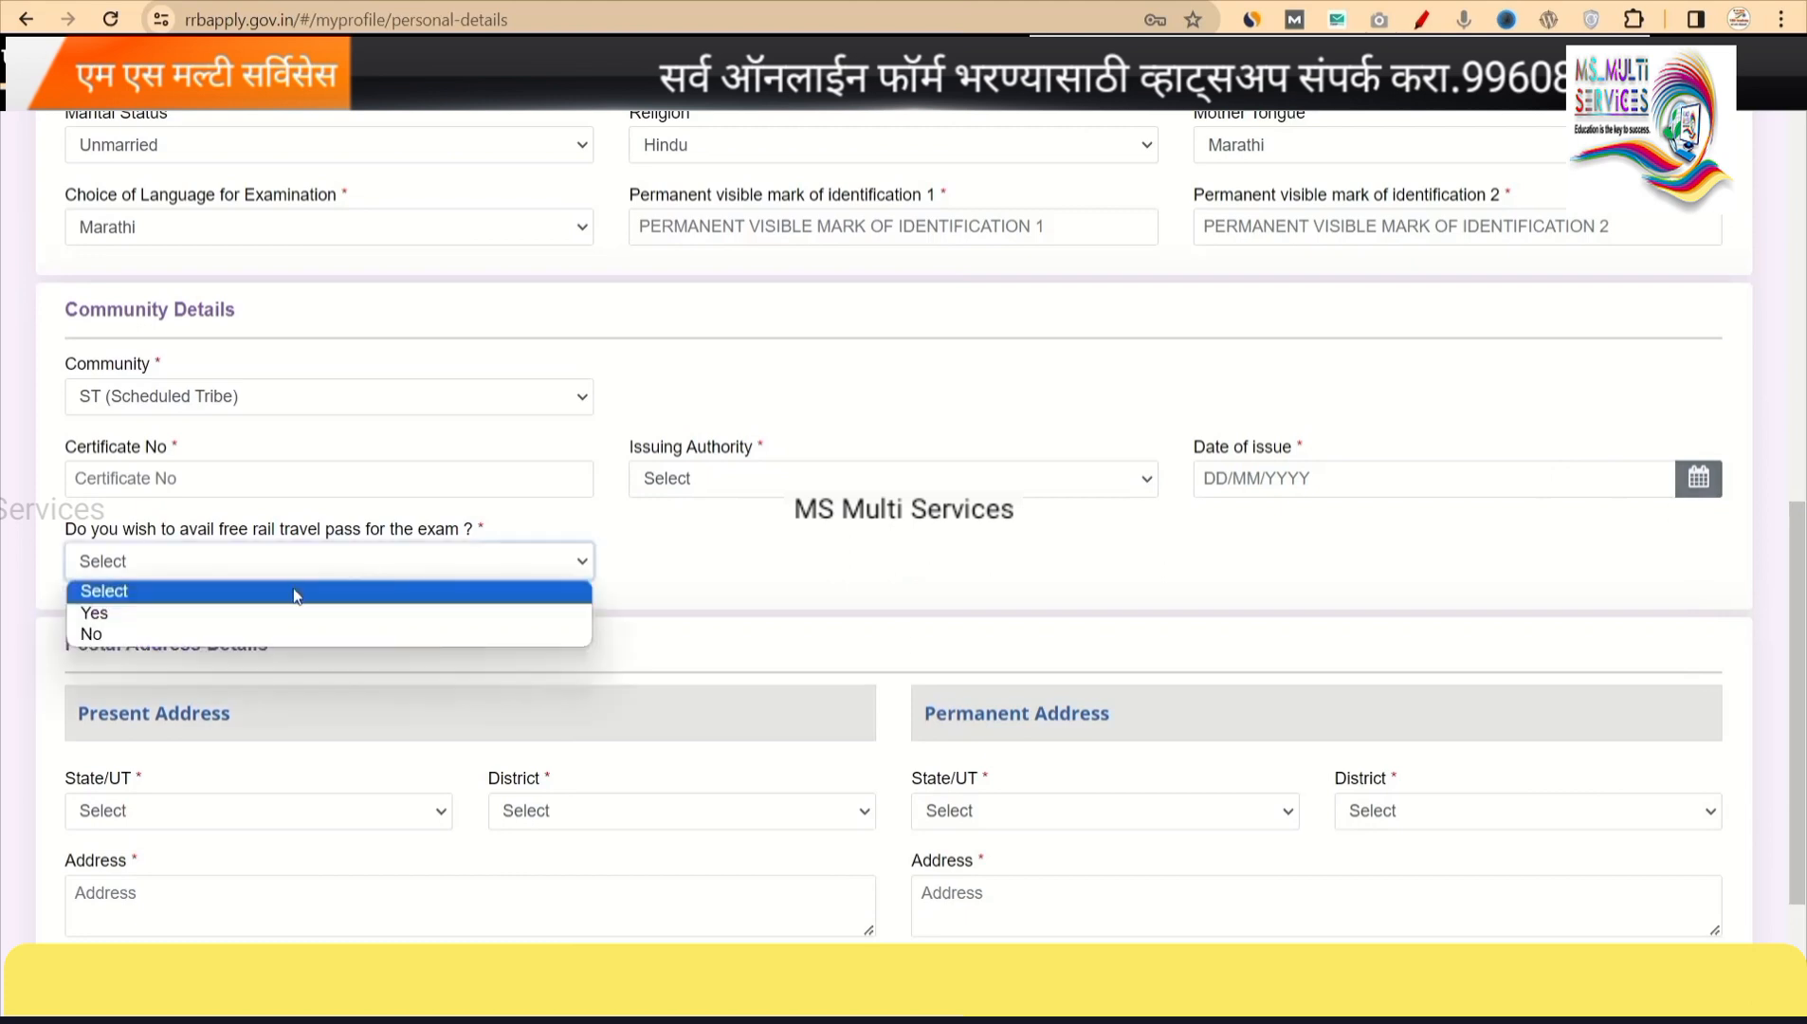
pyautogui.click(772, 567)
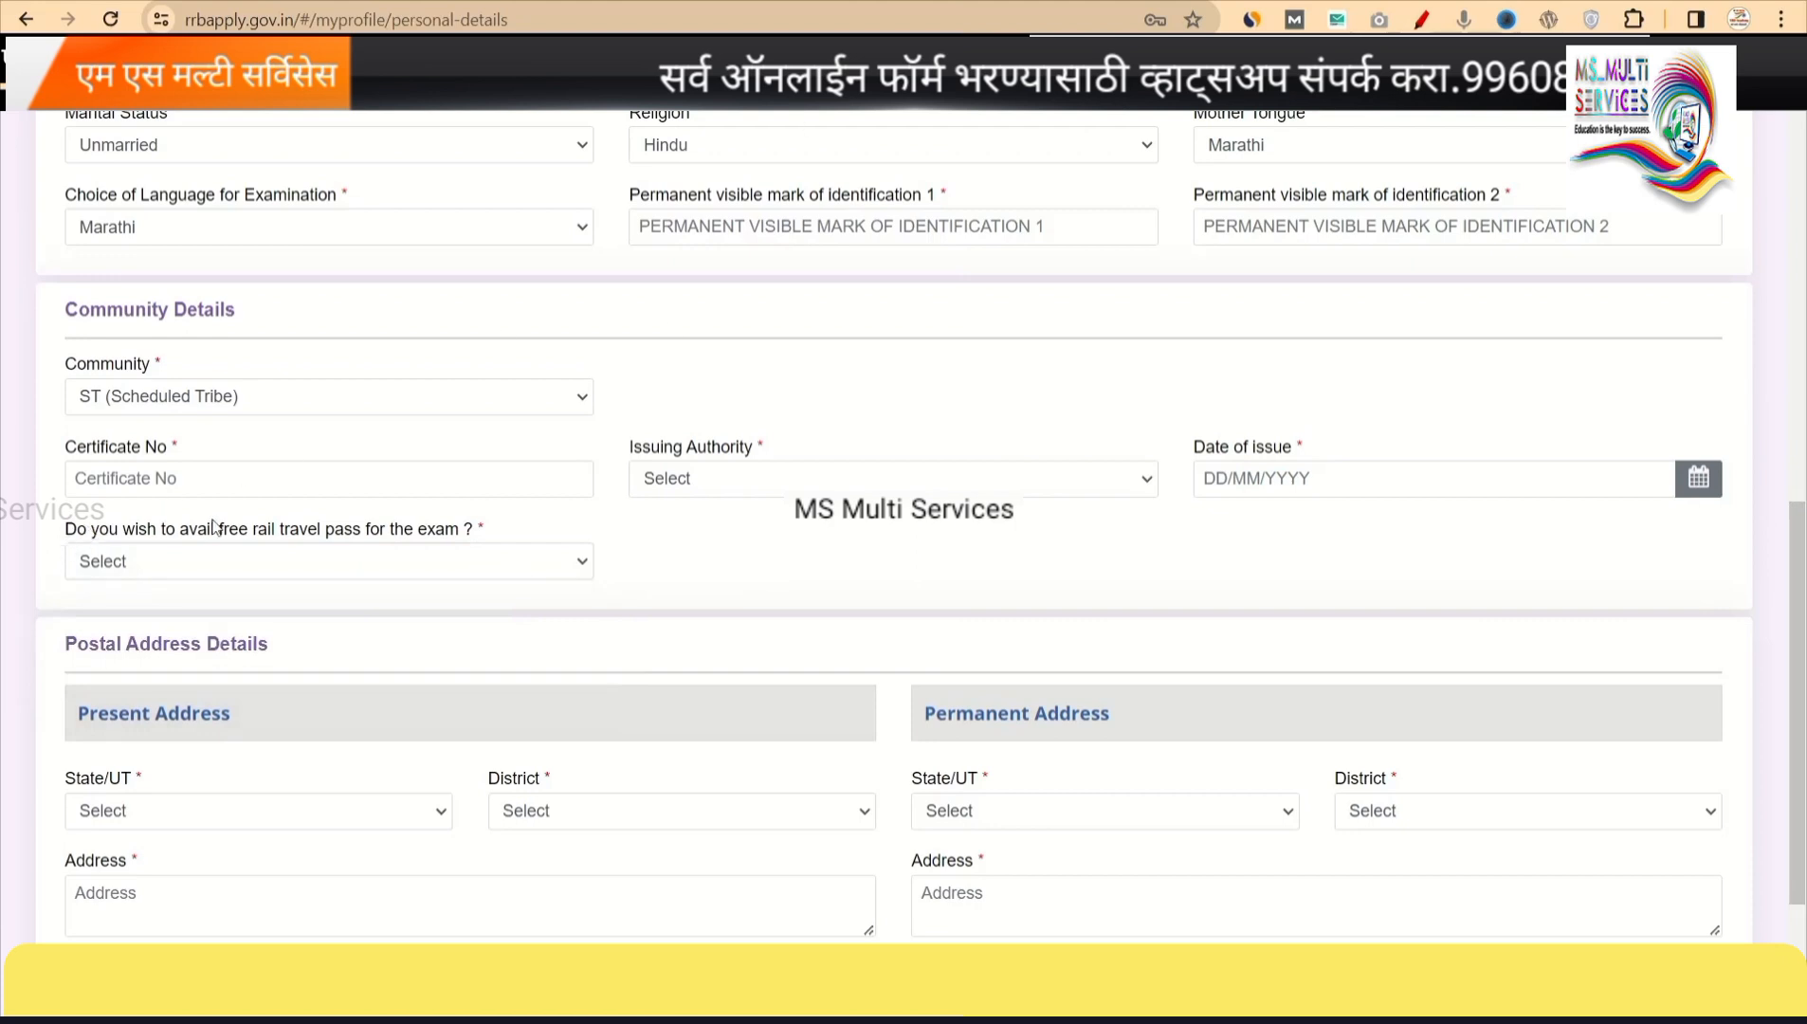
pyautogui.moveTo(63, 528); pyautogui.dragTo(521, 543)
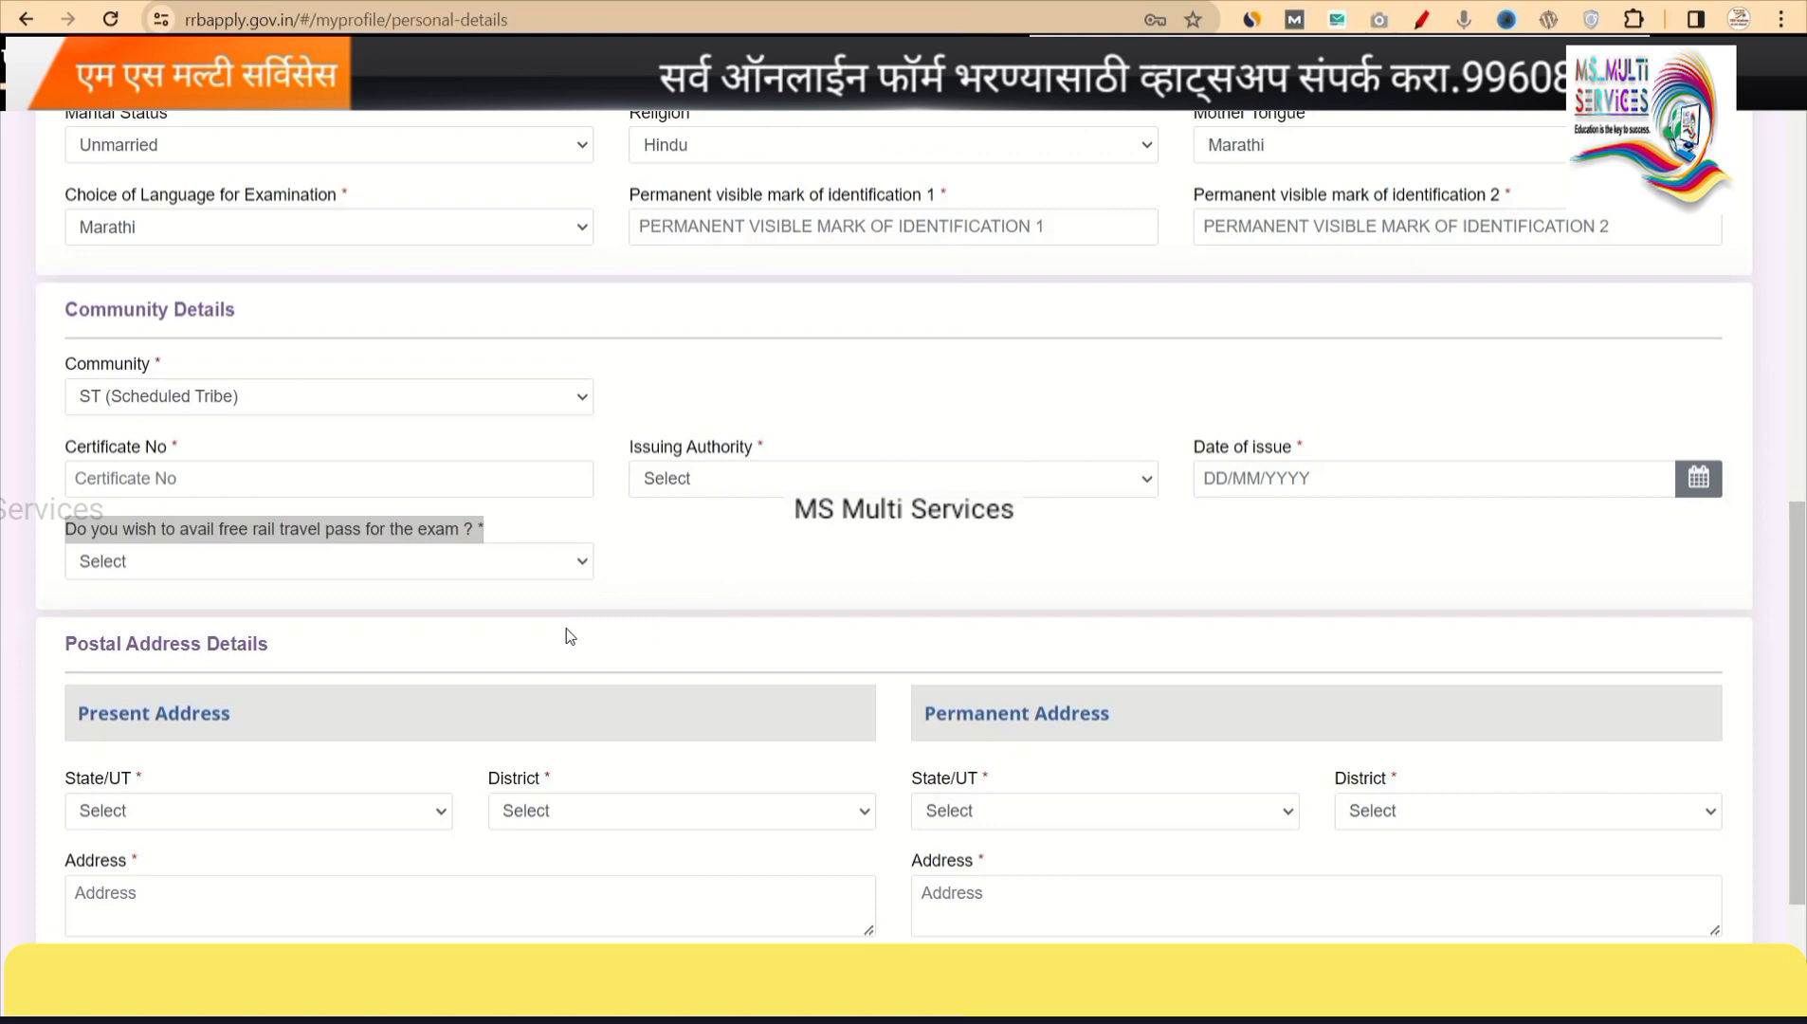
pyautogui.click(312, 559)
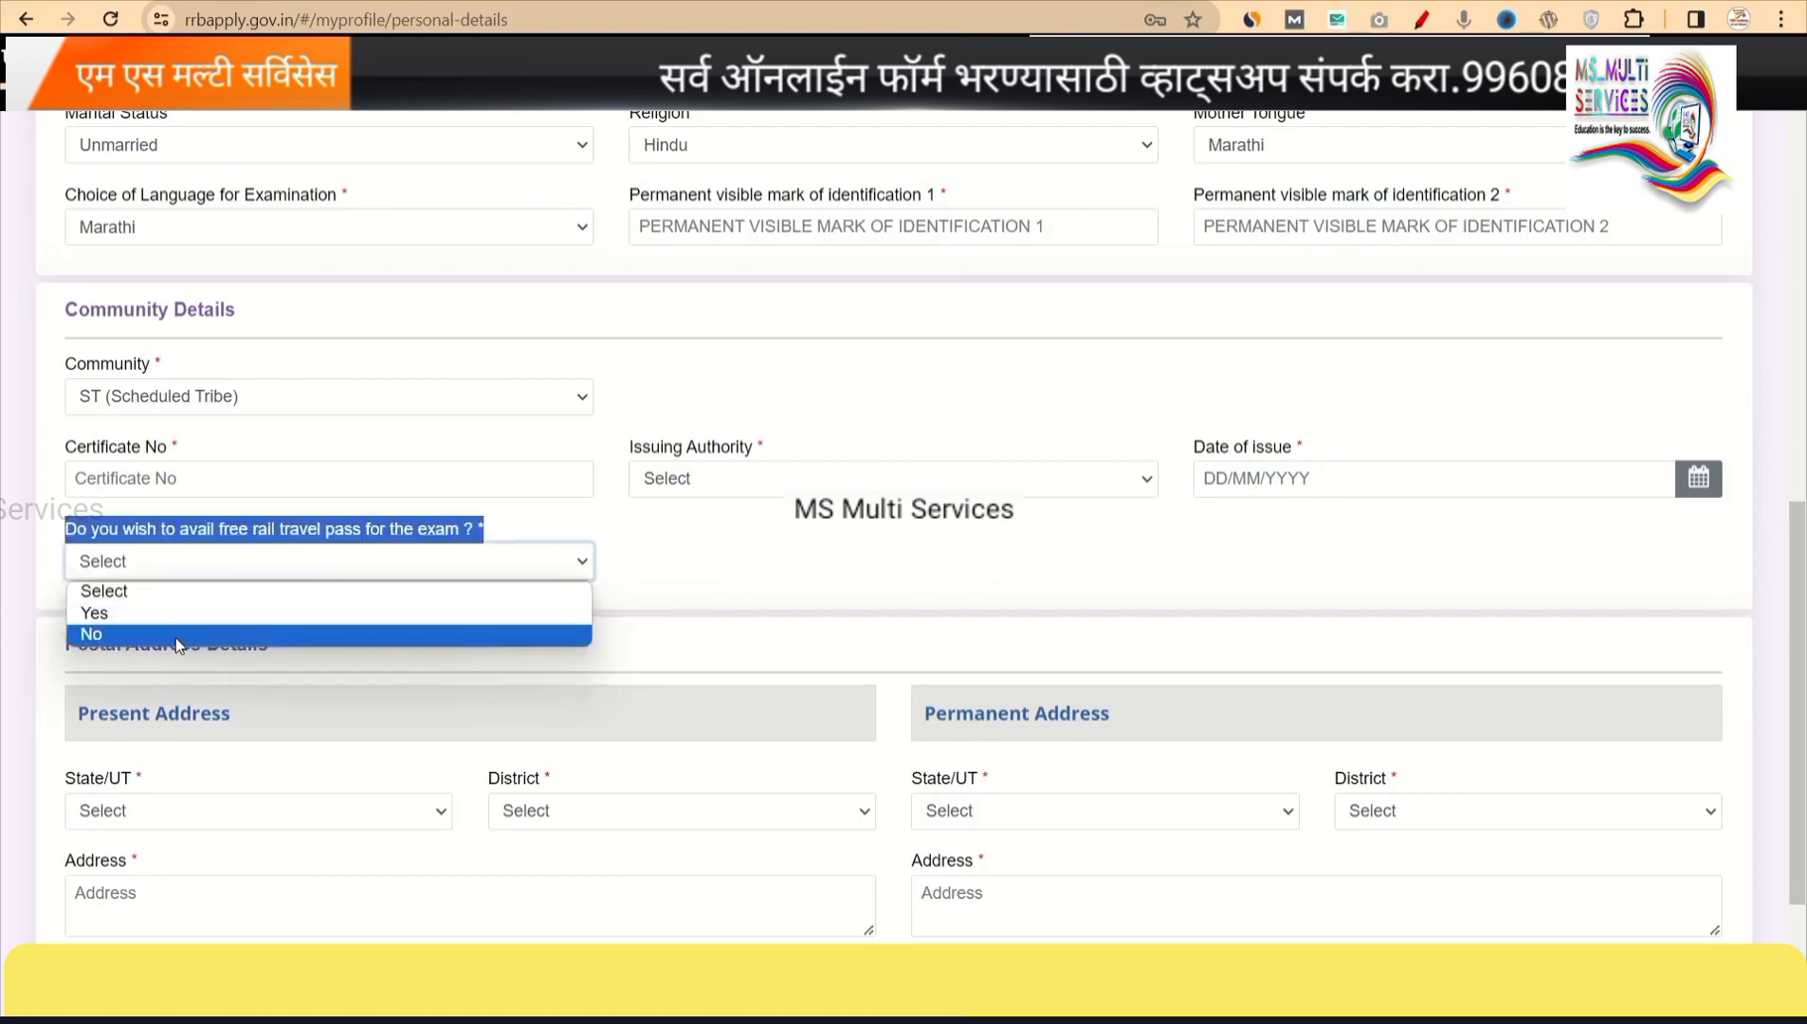
pyautogui.click(709, 522)
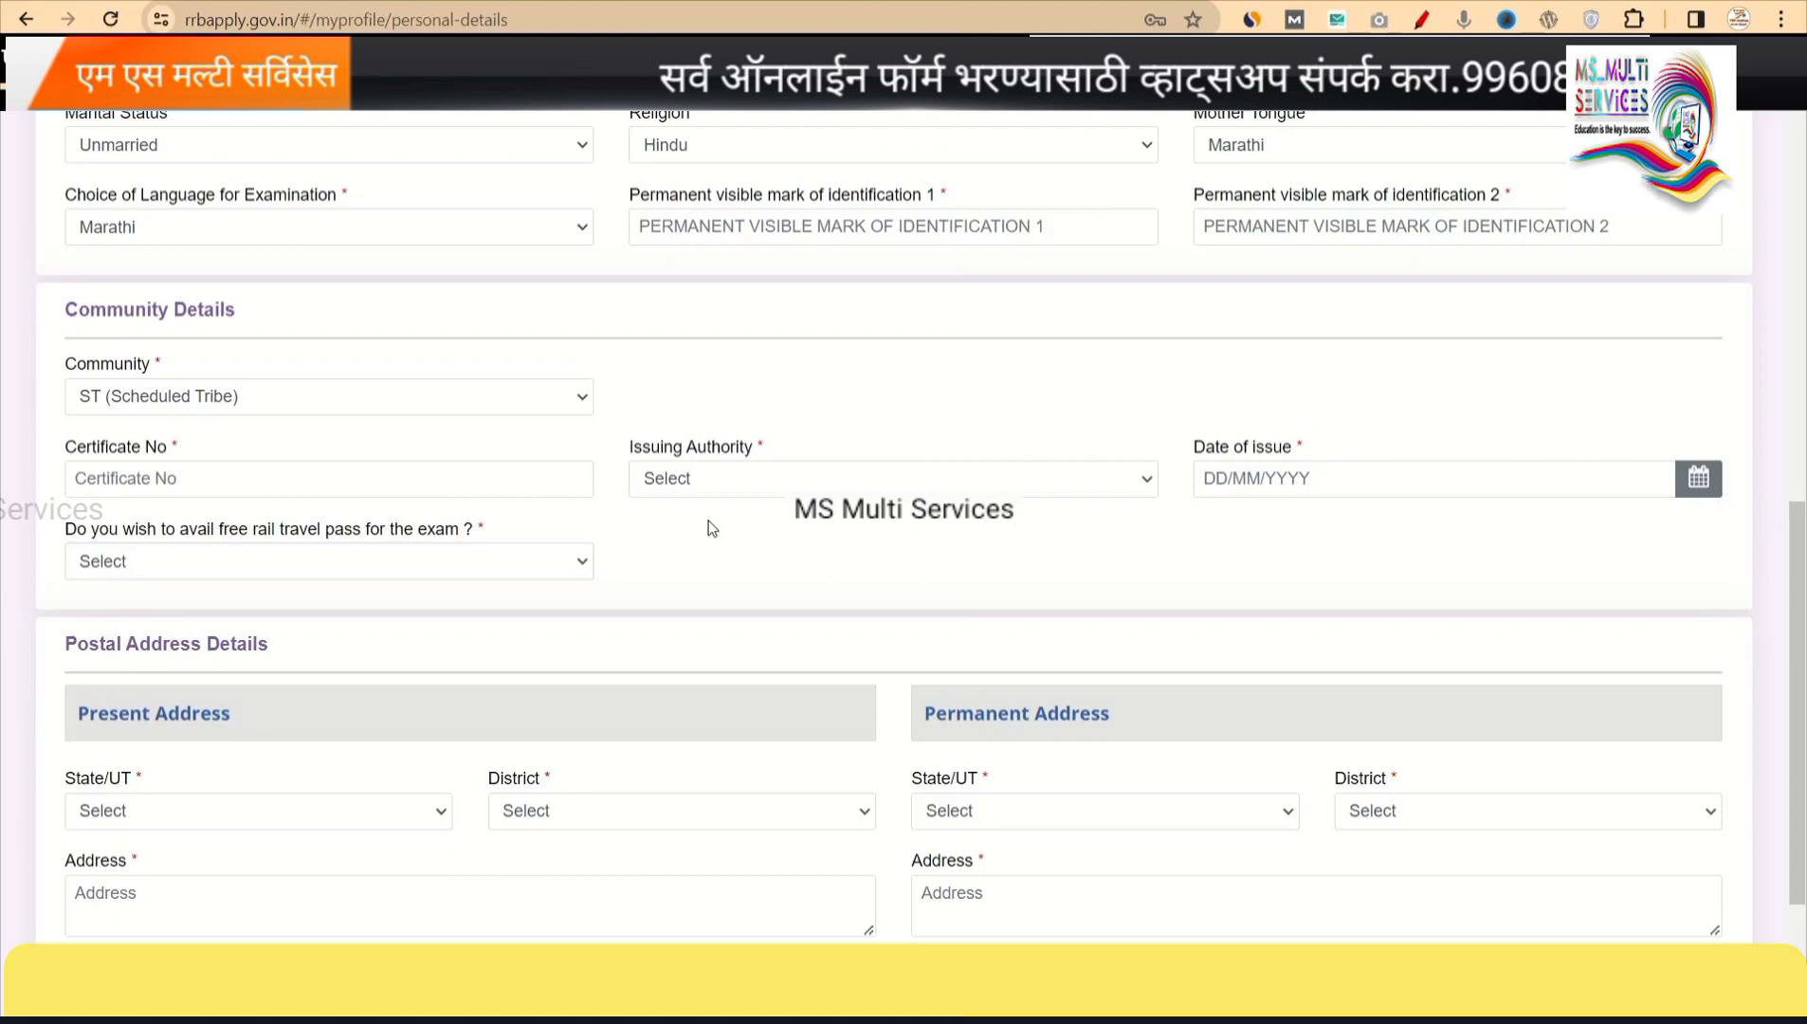
# Set 'Do you wish to avail free rail travel pass' to Yes.
pyautogui.click(491, 565)
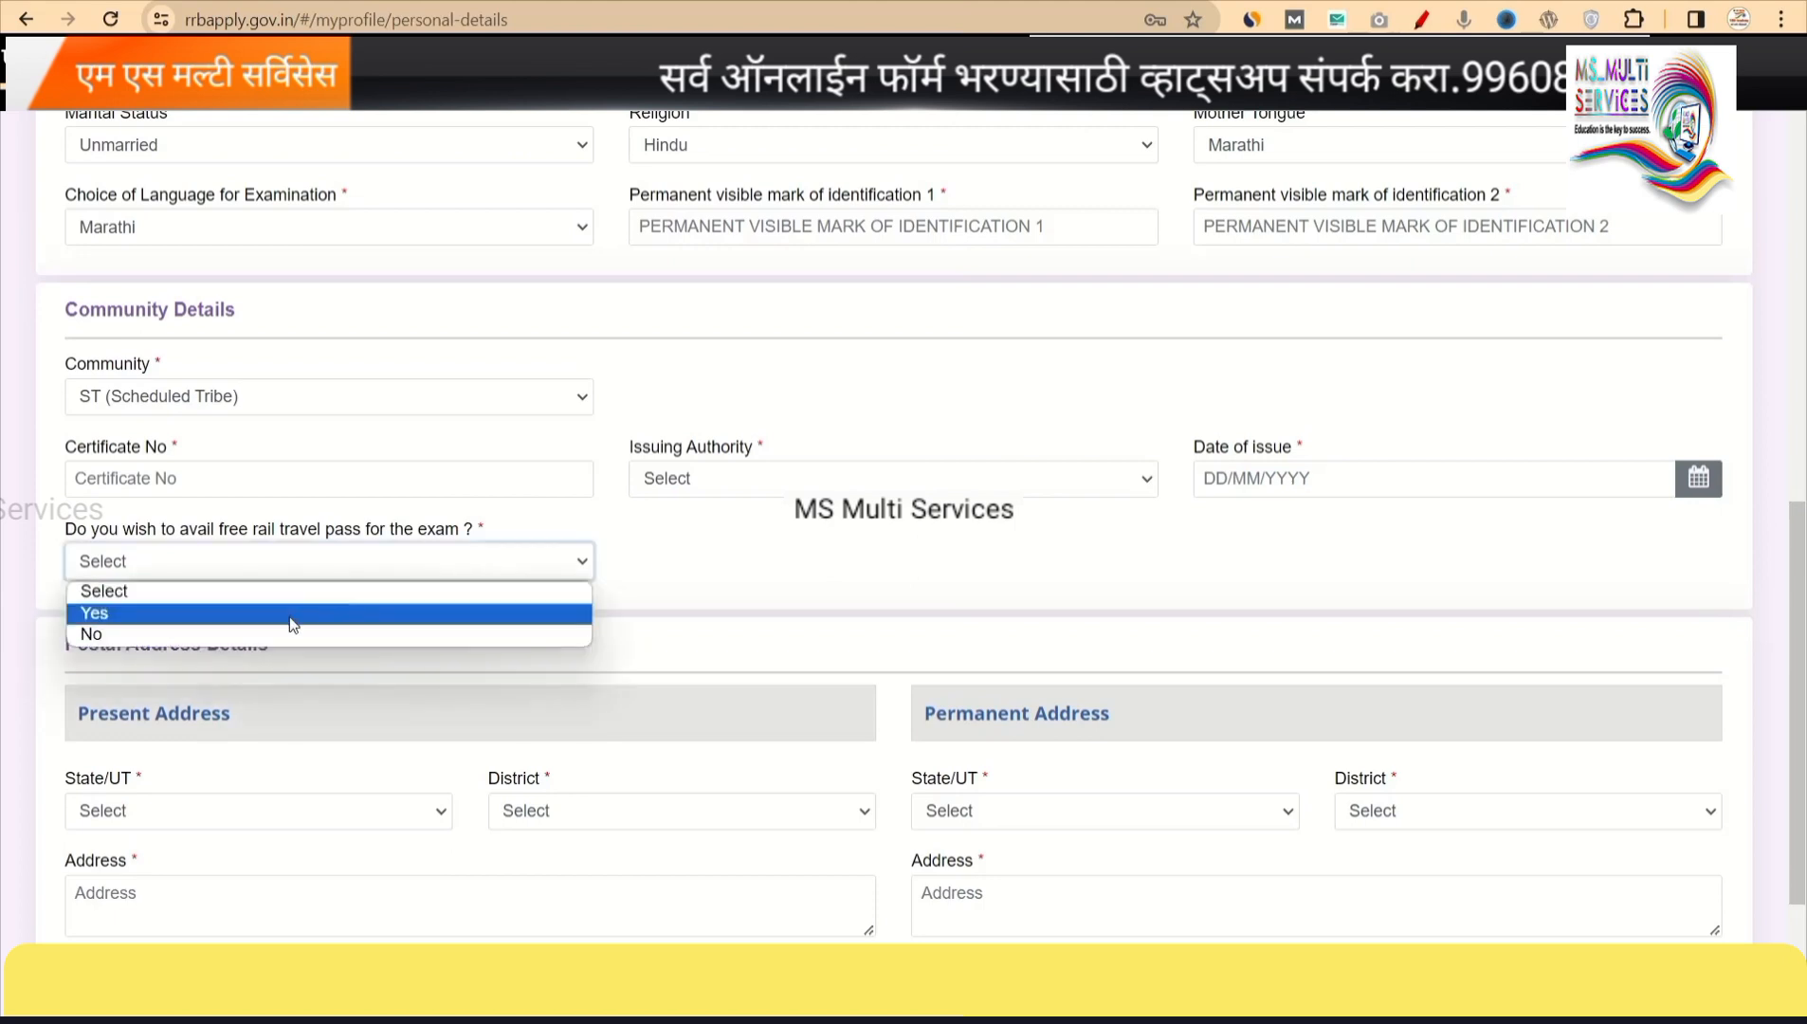
pyautogui.click(210, 617)
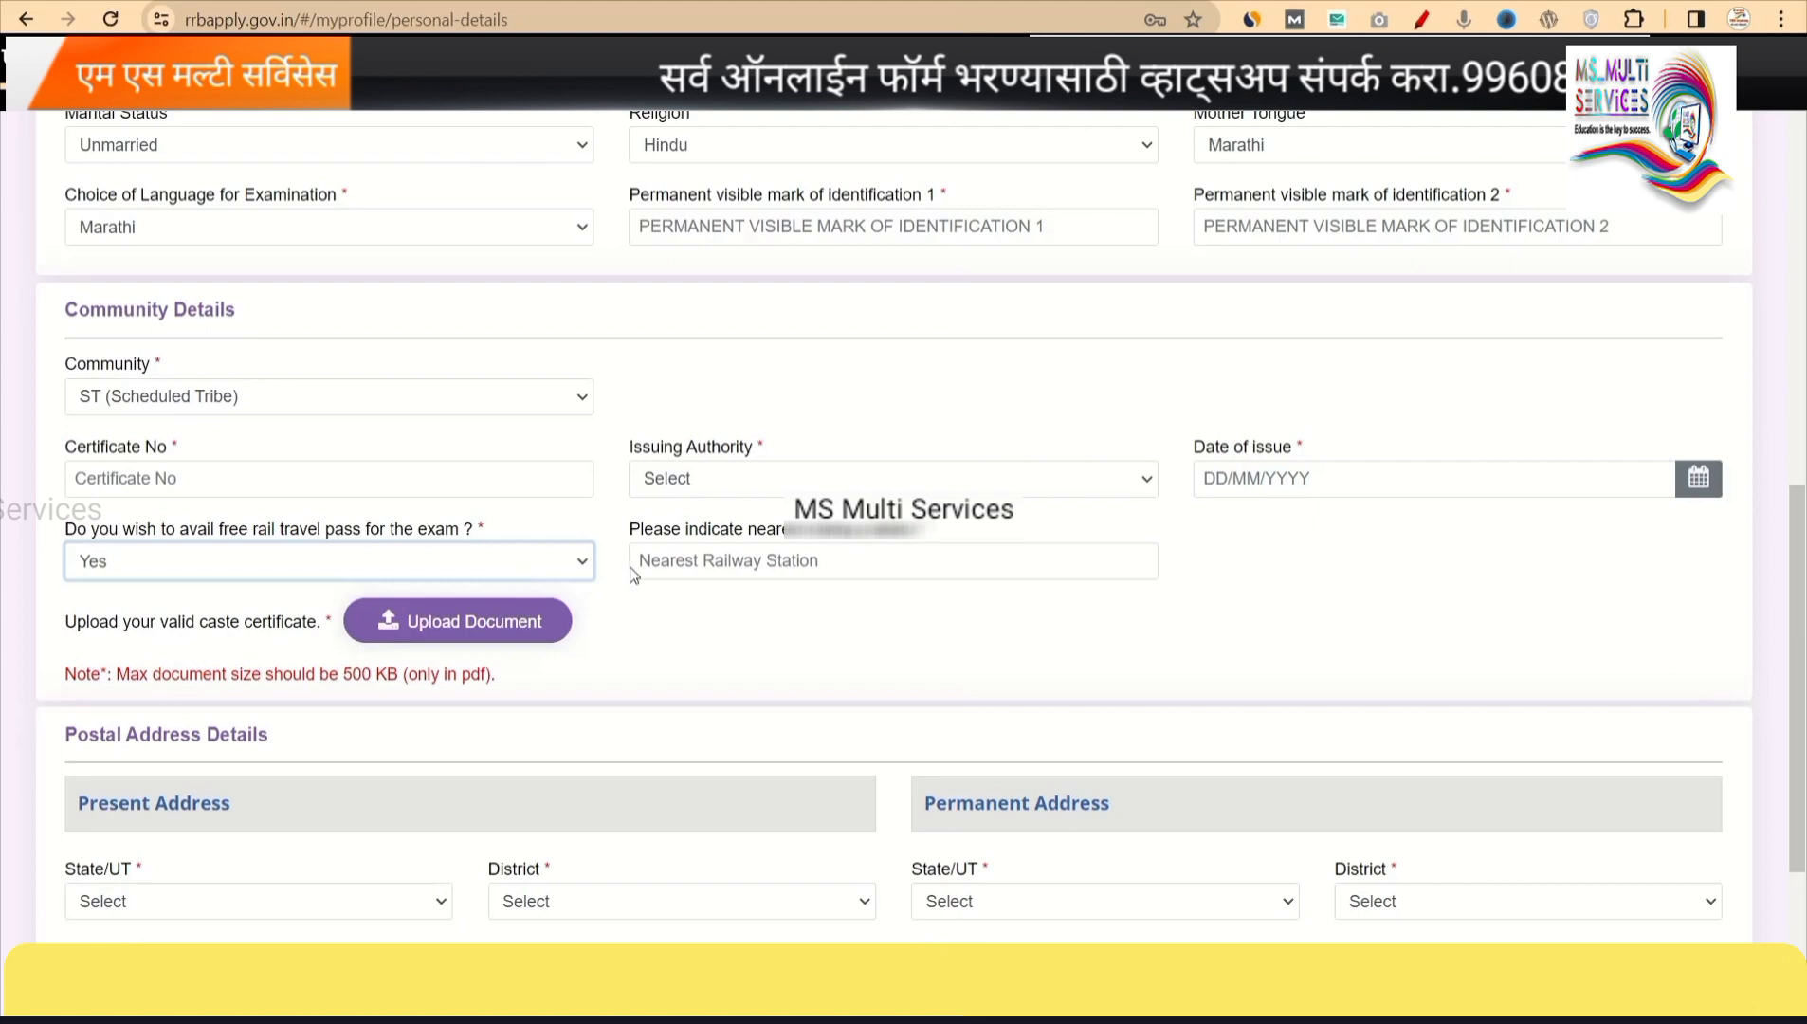
pyautogui.click(581, 563)
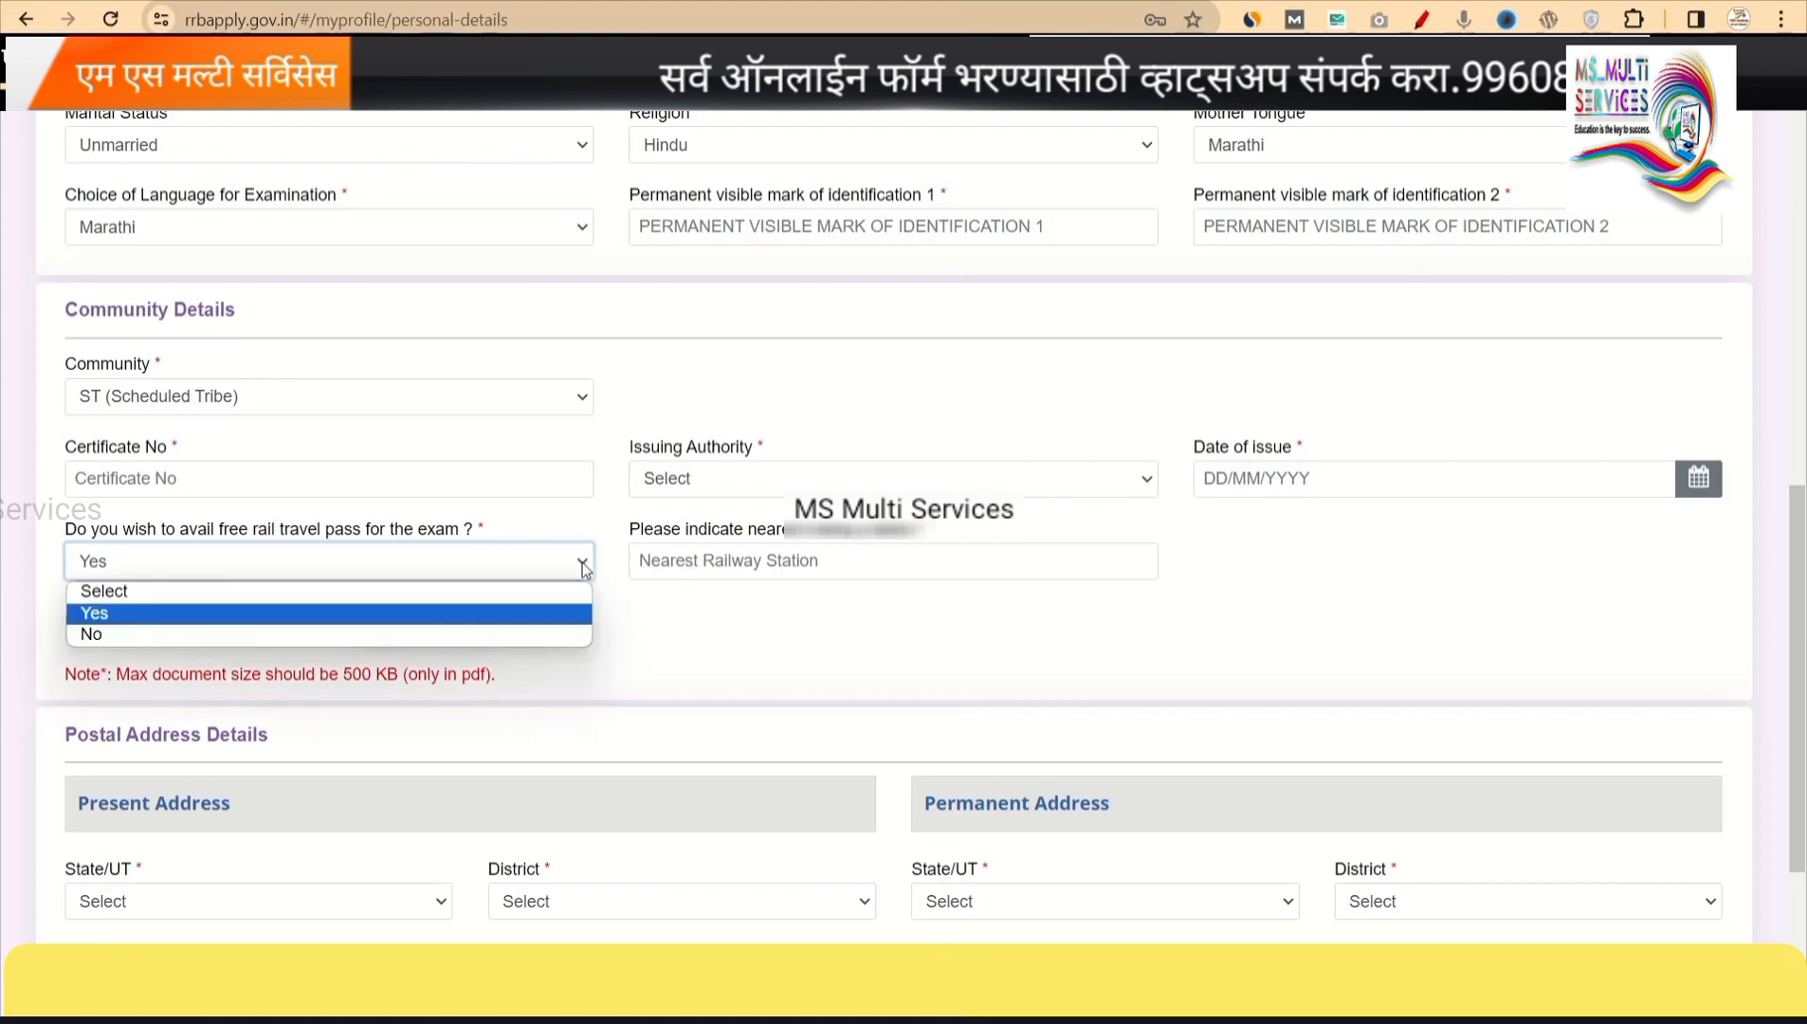
# Switch the free rail travel pass answer to No and scroll to the Postal Address fields.
pyautogui.click(269, 635)
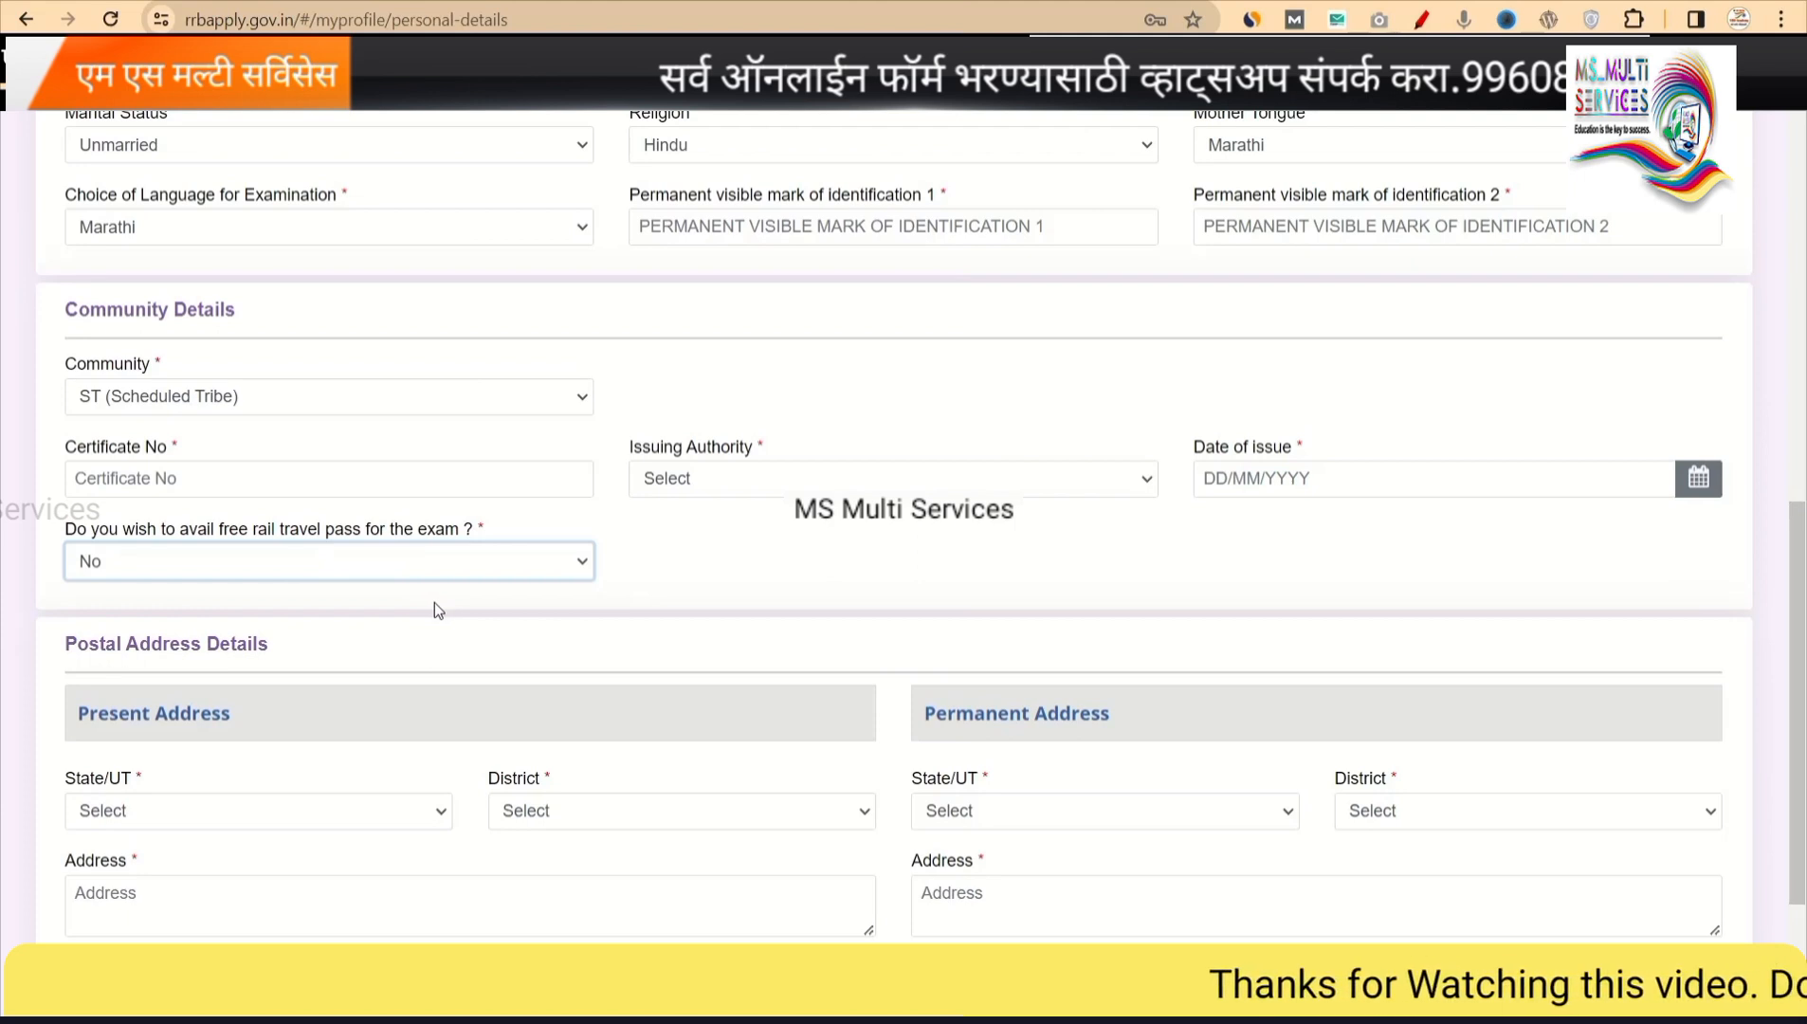
pyautogui.scroll(-3, 571, 668)
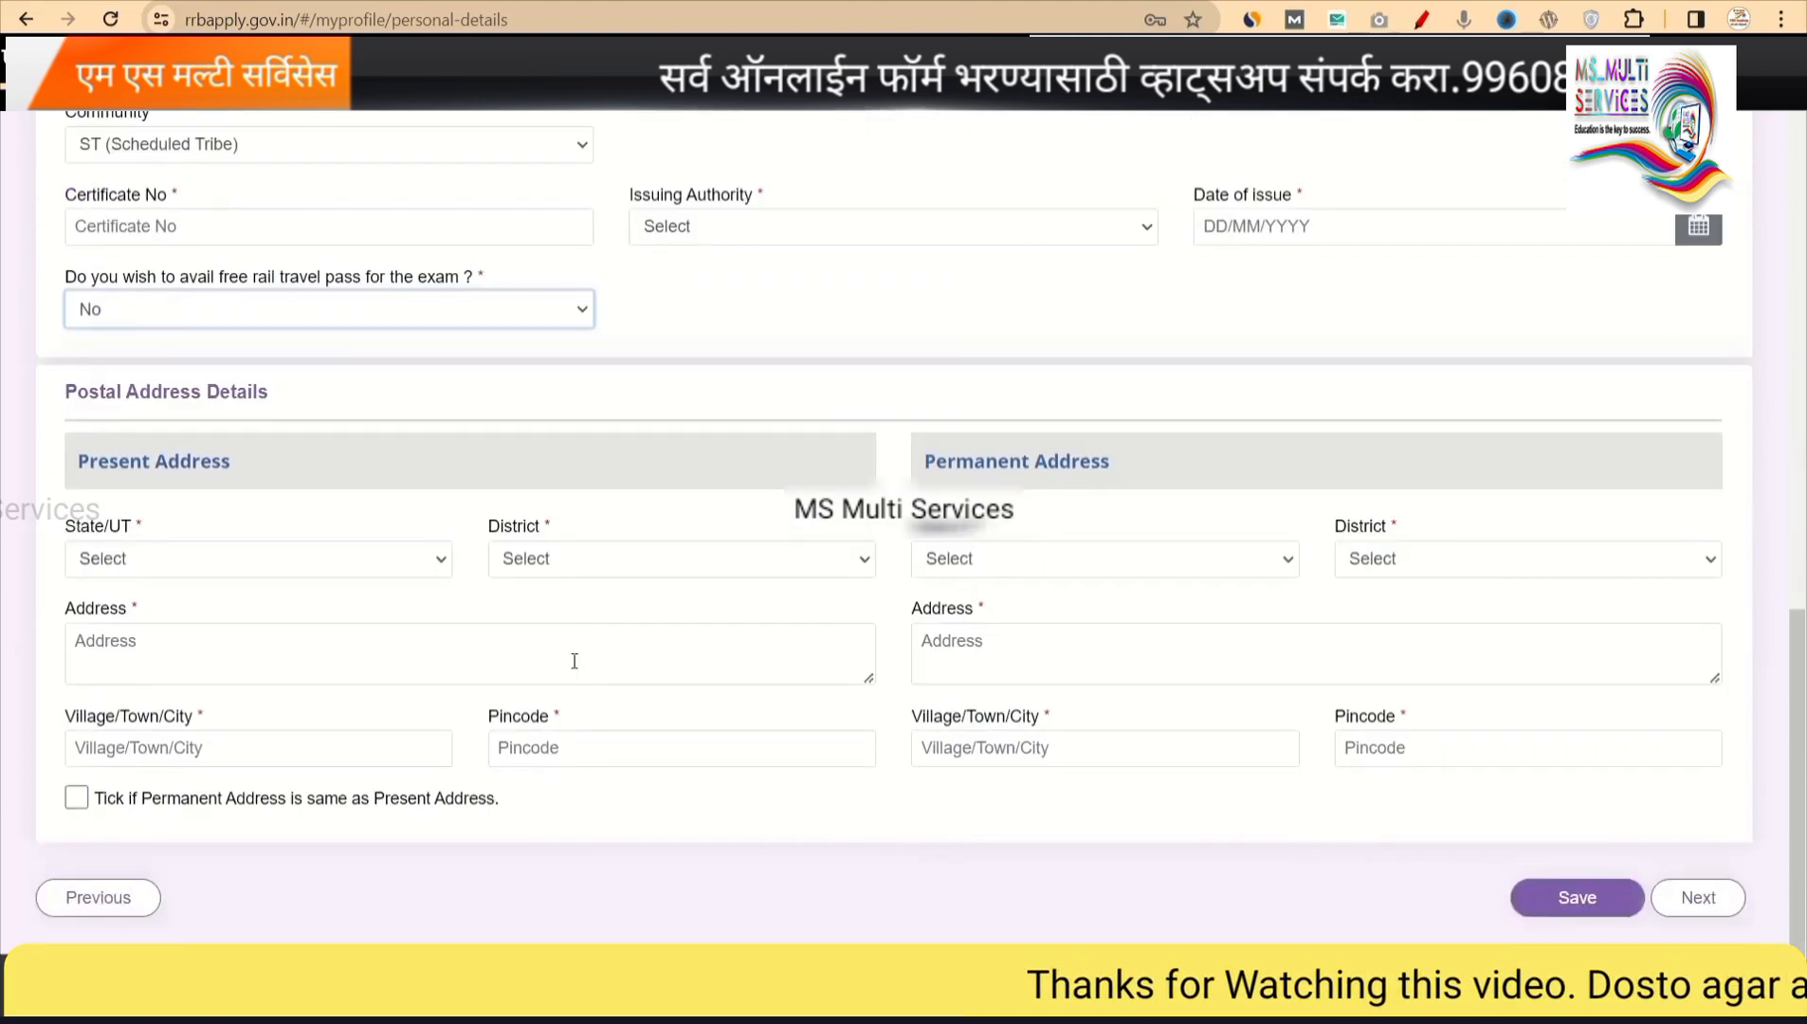
# Set the present address State/UT to MAHARASHTRA and District to Ahmednagar.
pyautogui.click(139, 545)
pyautogui.press('Down')
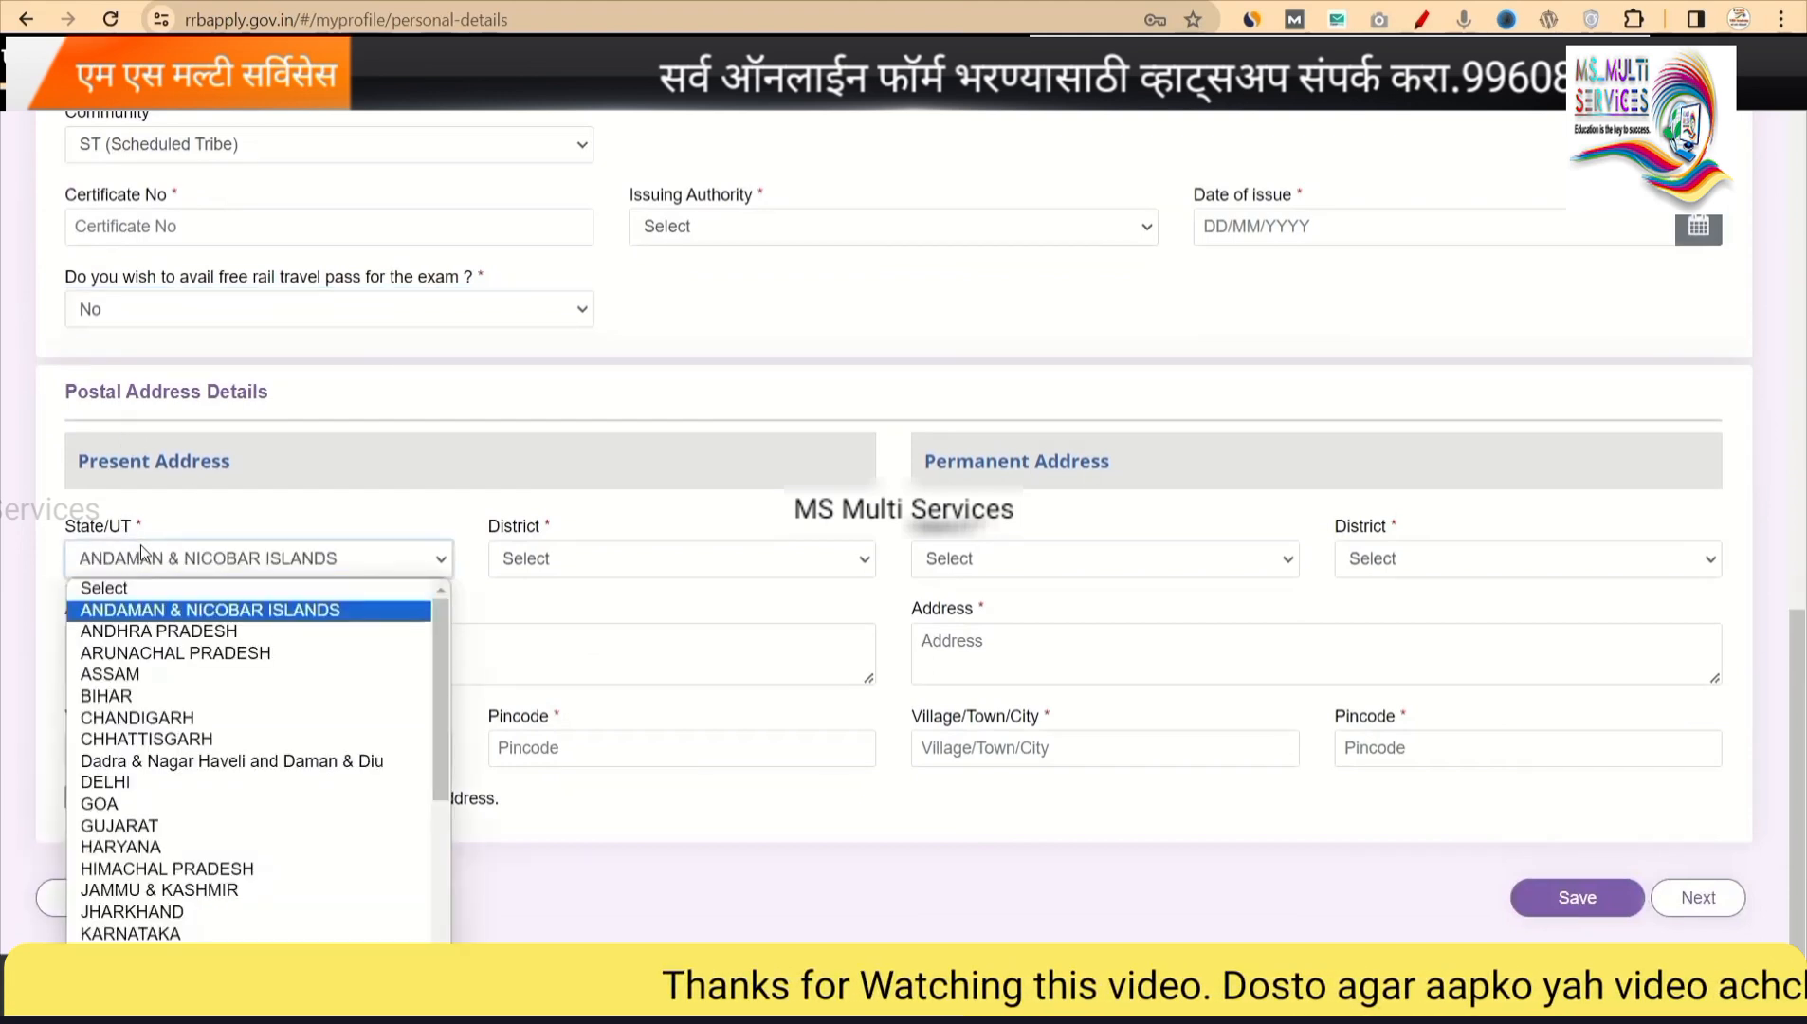
pyautogui.write('maha')
pyautogui.press('Return')
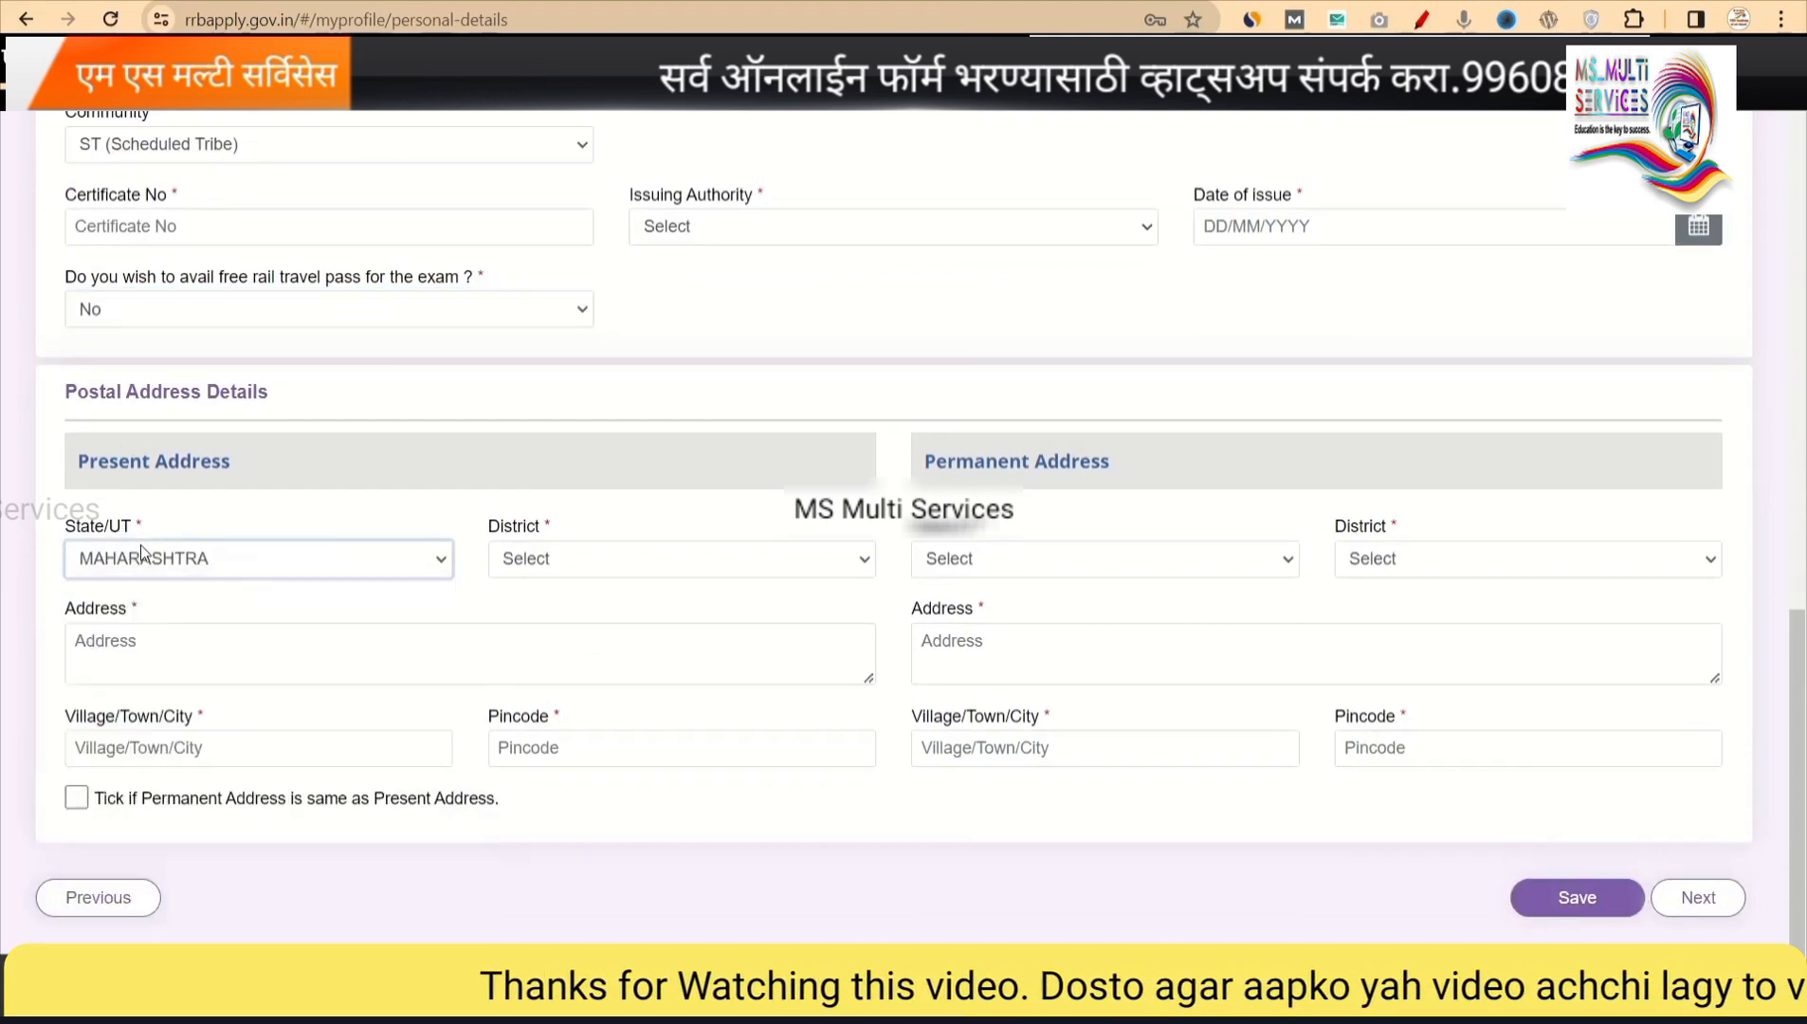
pyautogui.click(612, 558)
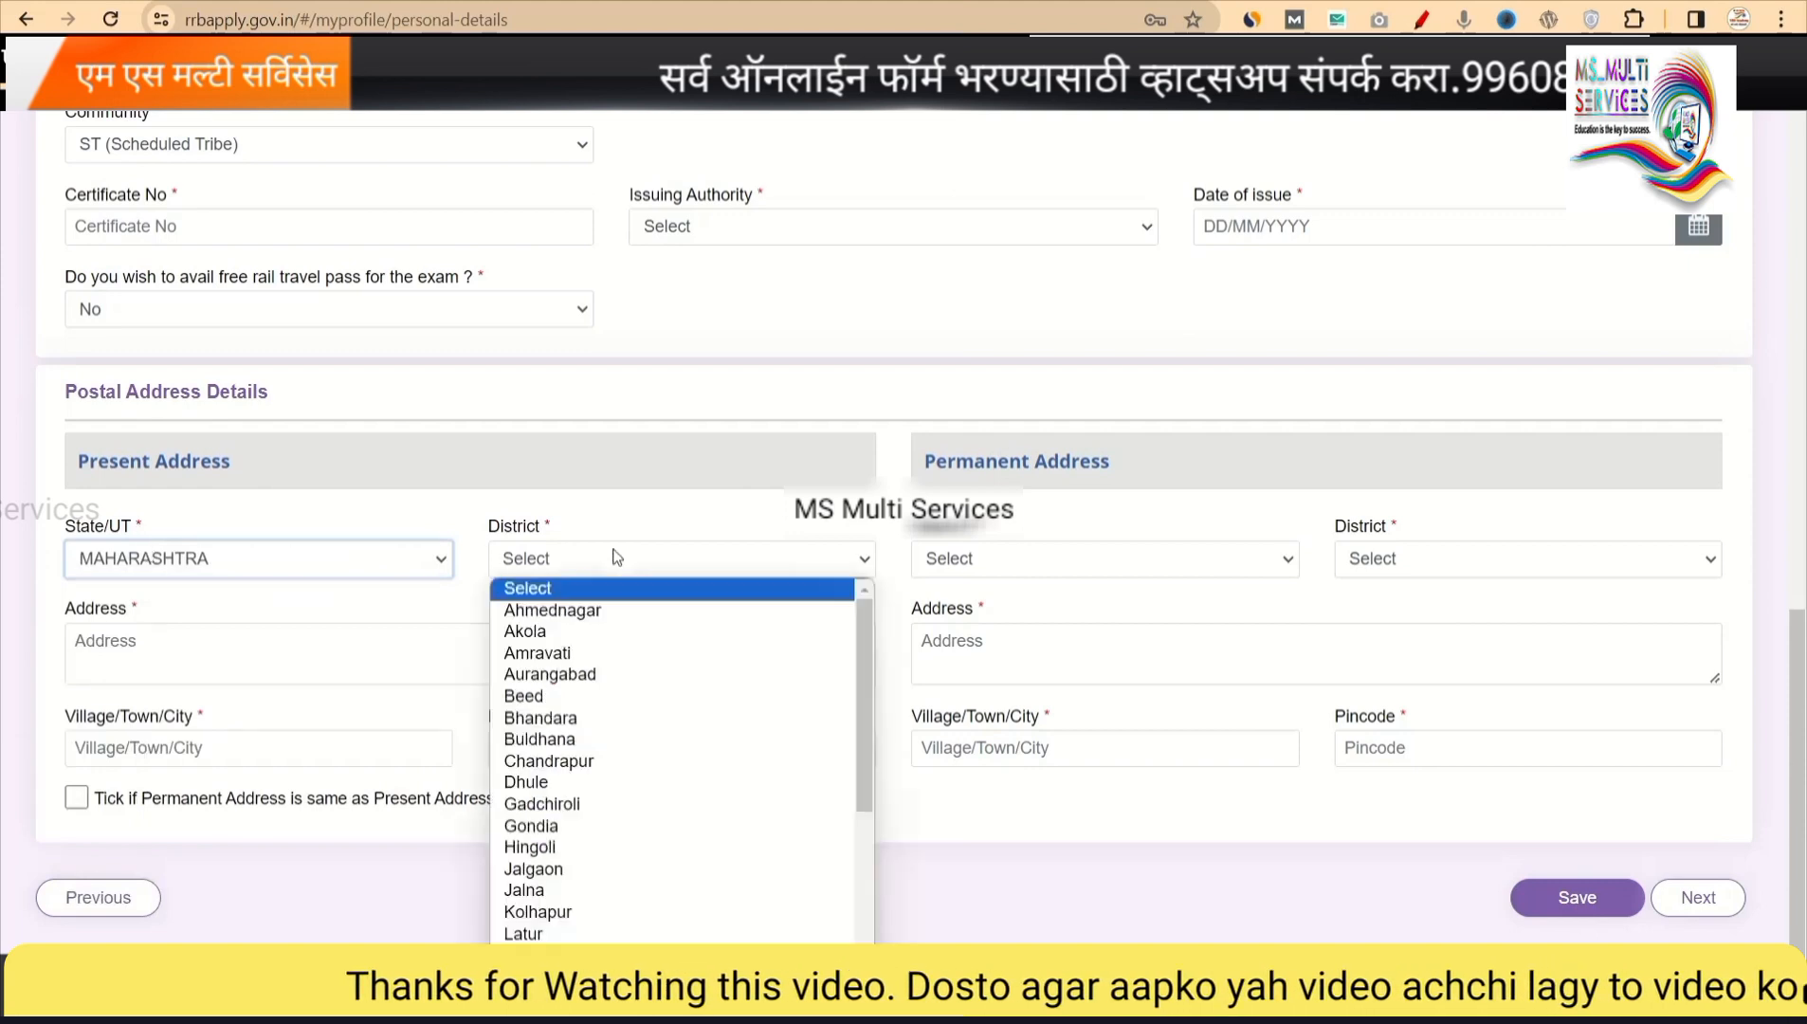
pyautogui.click(561, 612)
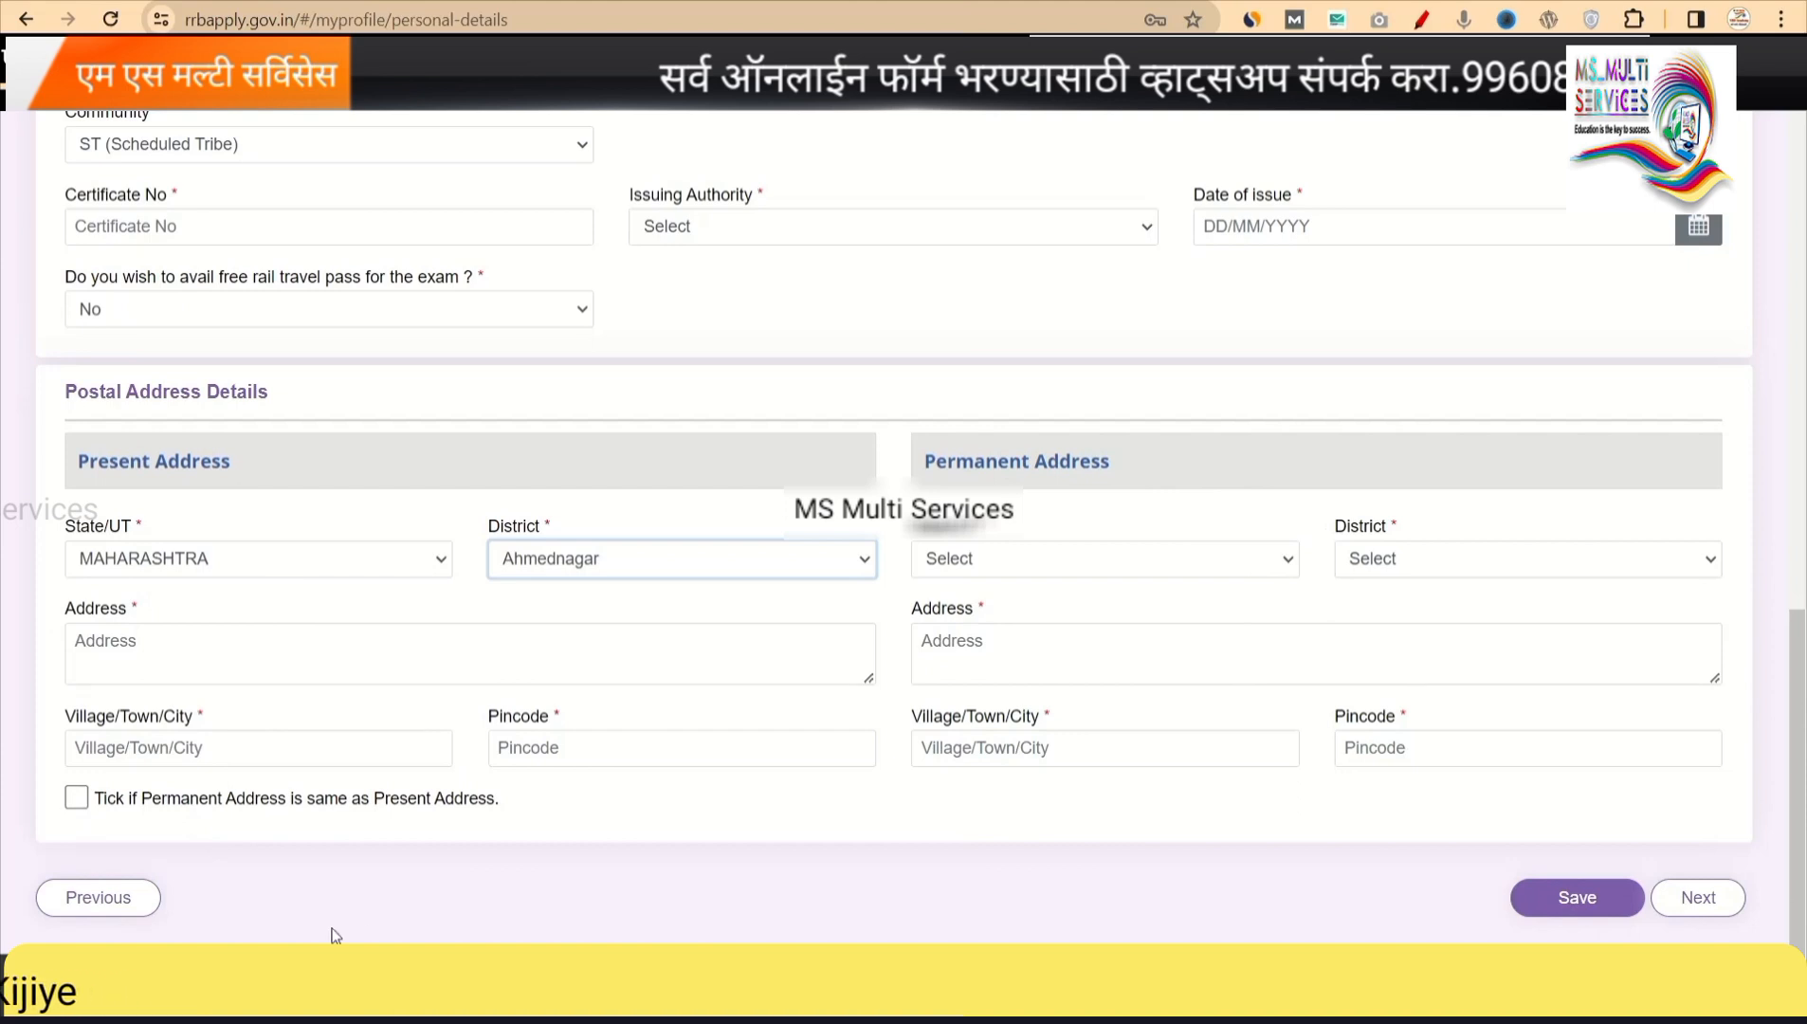
# Make the permanent address same as present and save the personal details.
pyautogui.click(77, 797)
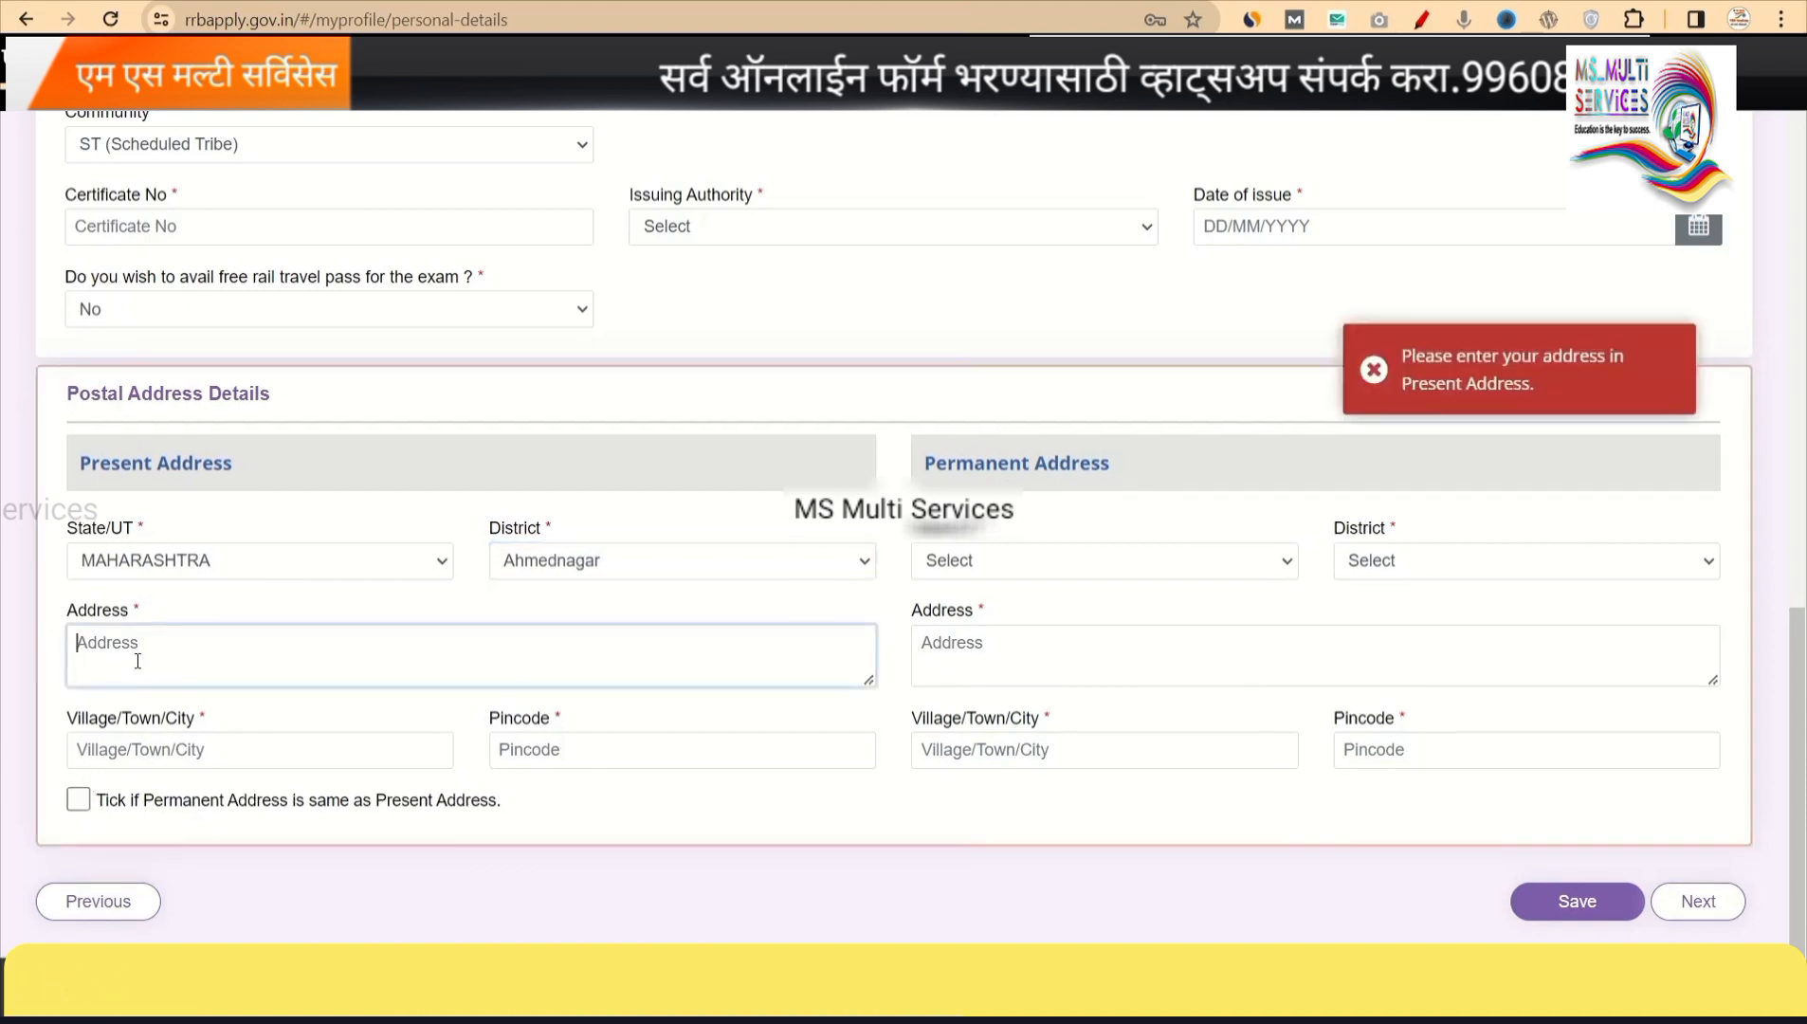
pyautogui.click(1372, 370)
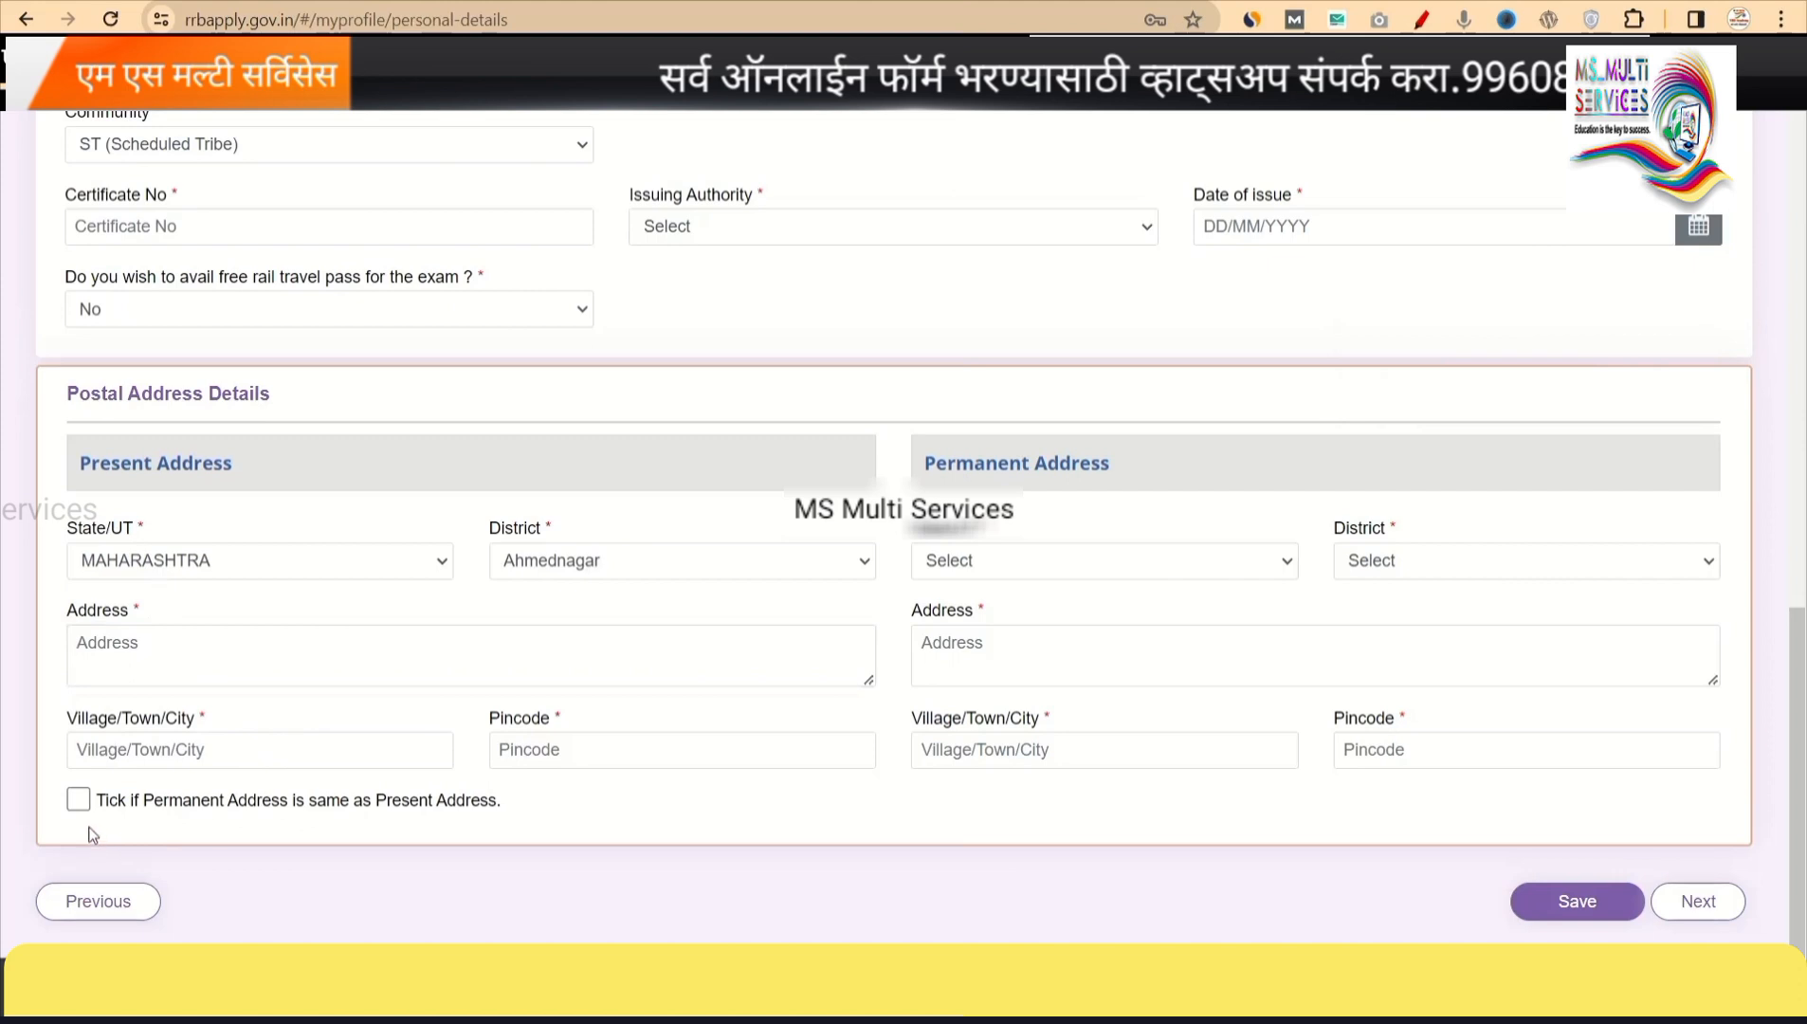
pyautogui.click(1520, 887)
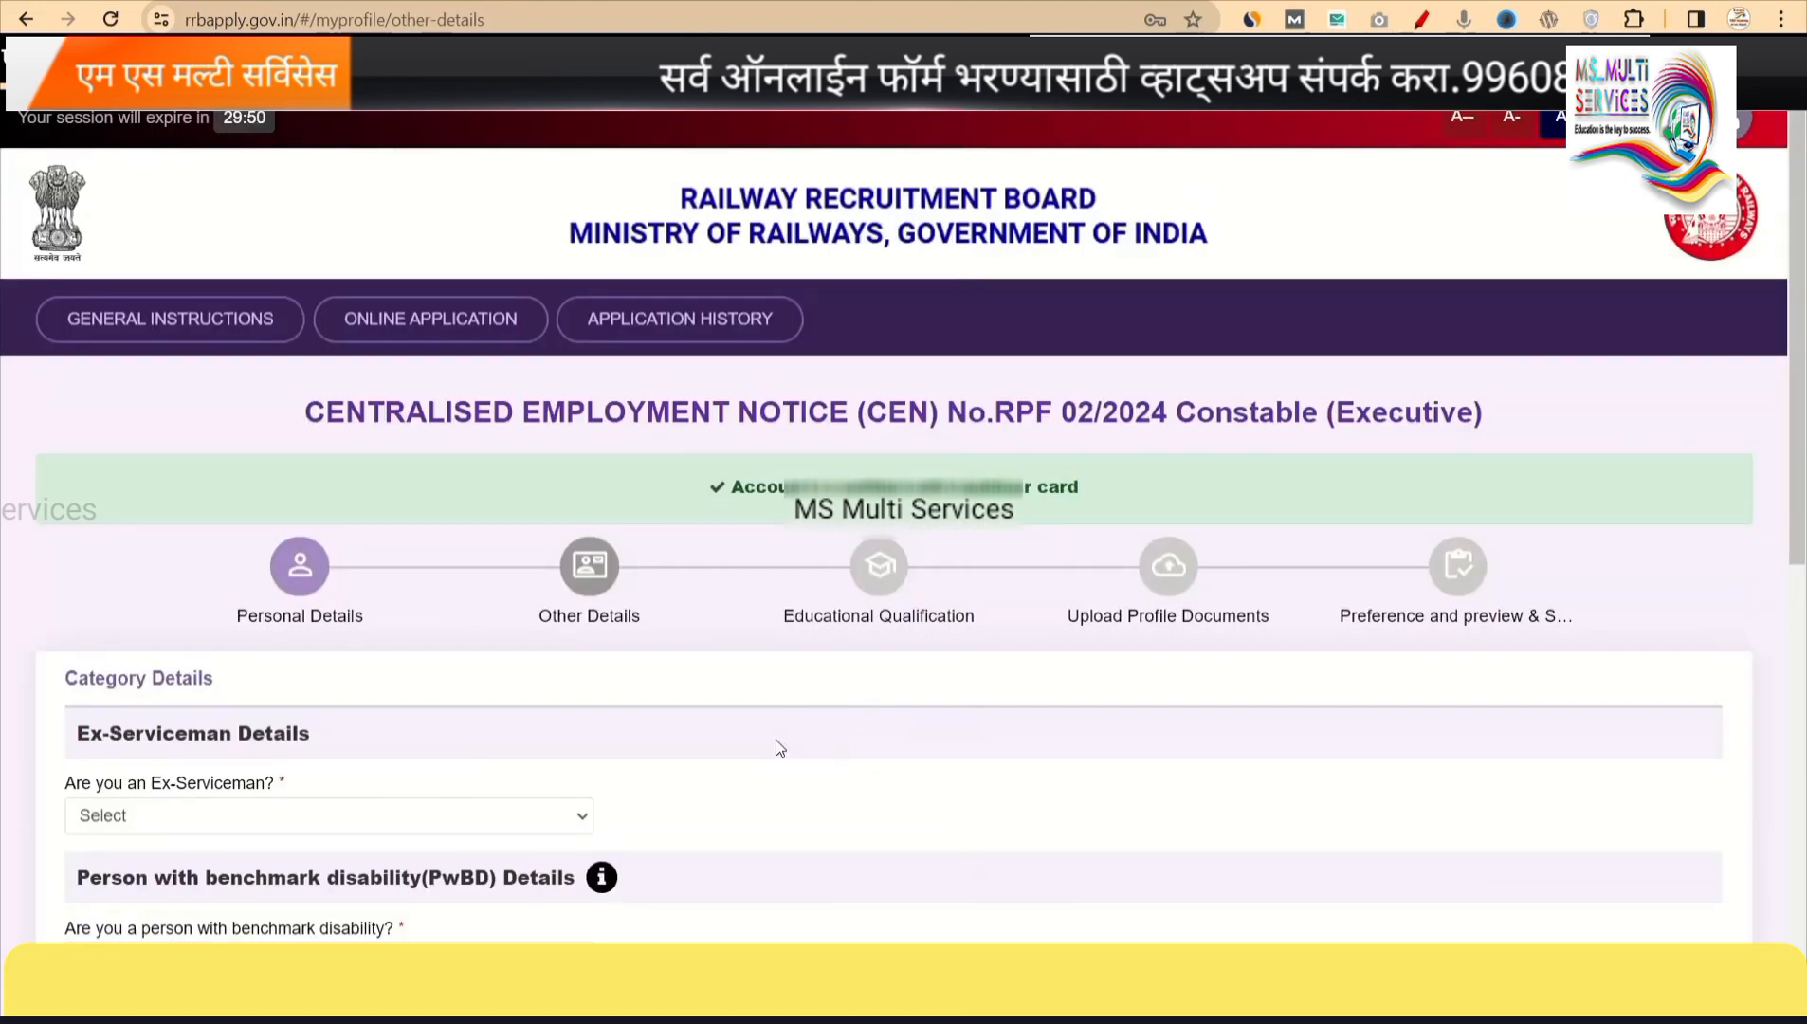
# Answer No for Ex-Serviceman, PwBD (benchmark disability) and EBC certificate holder.
pyautogui.scroll(-4, 776, 742)
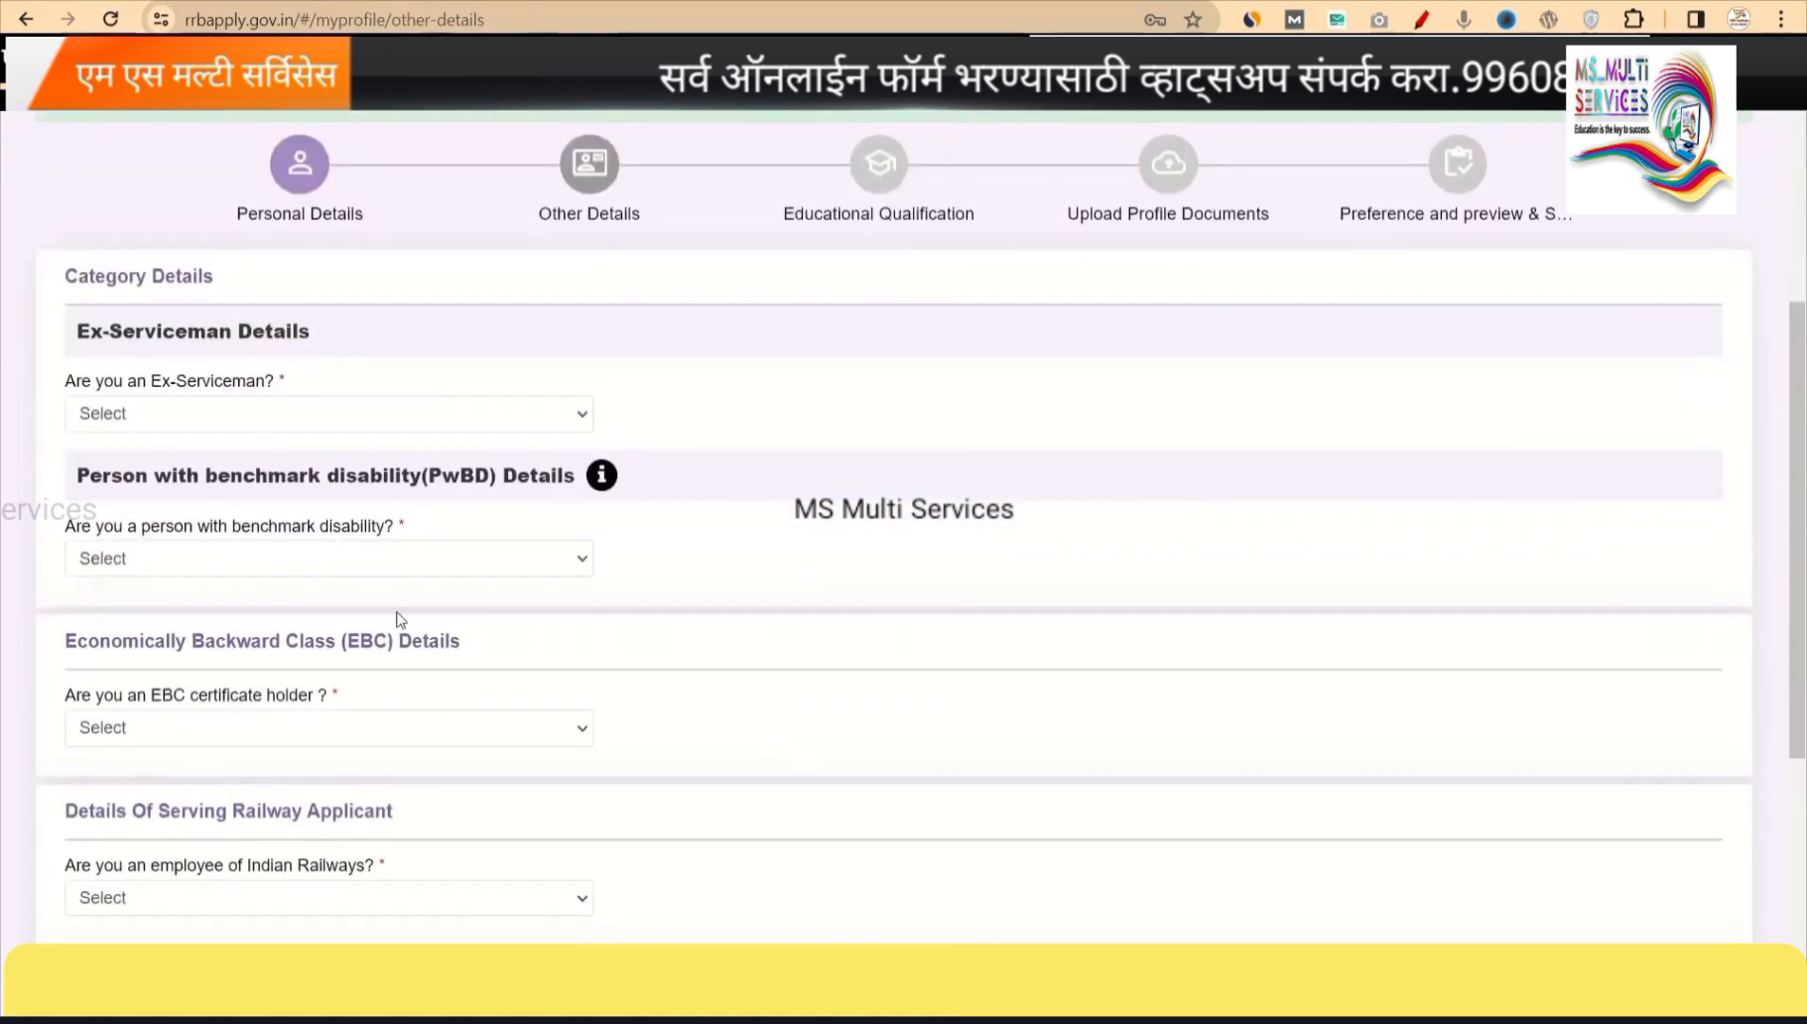
pyautogui.click(305, 413)
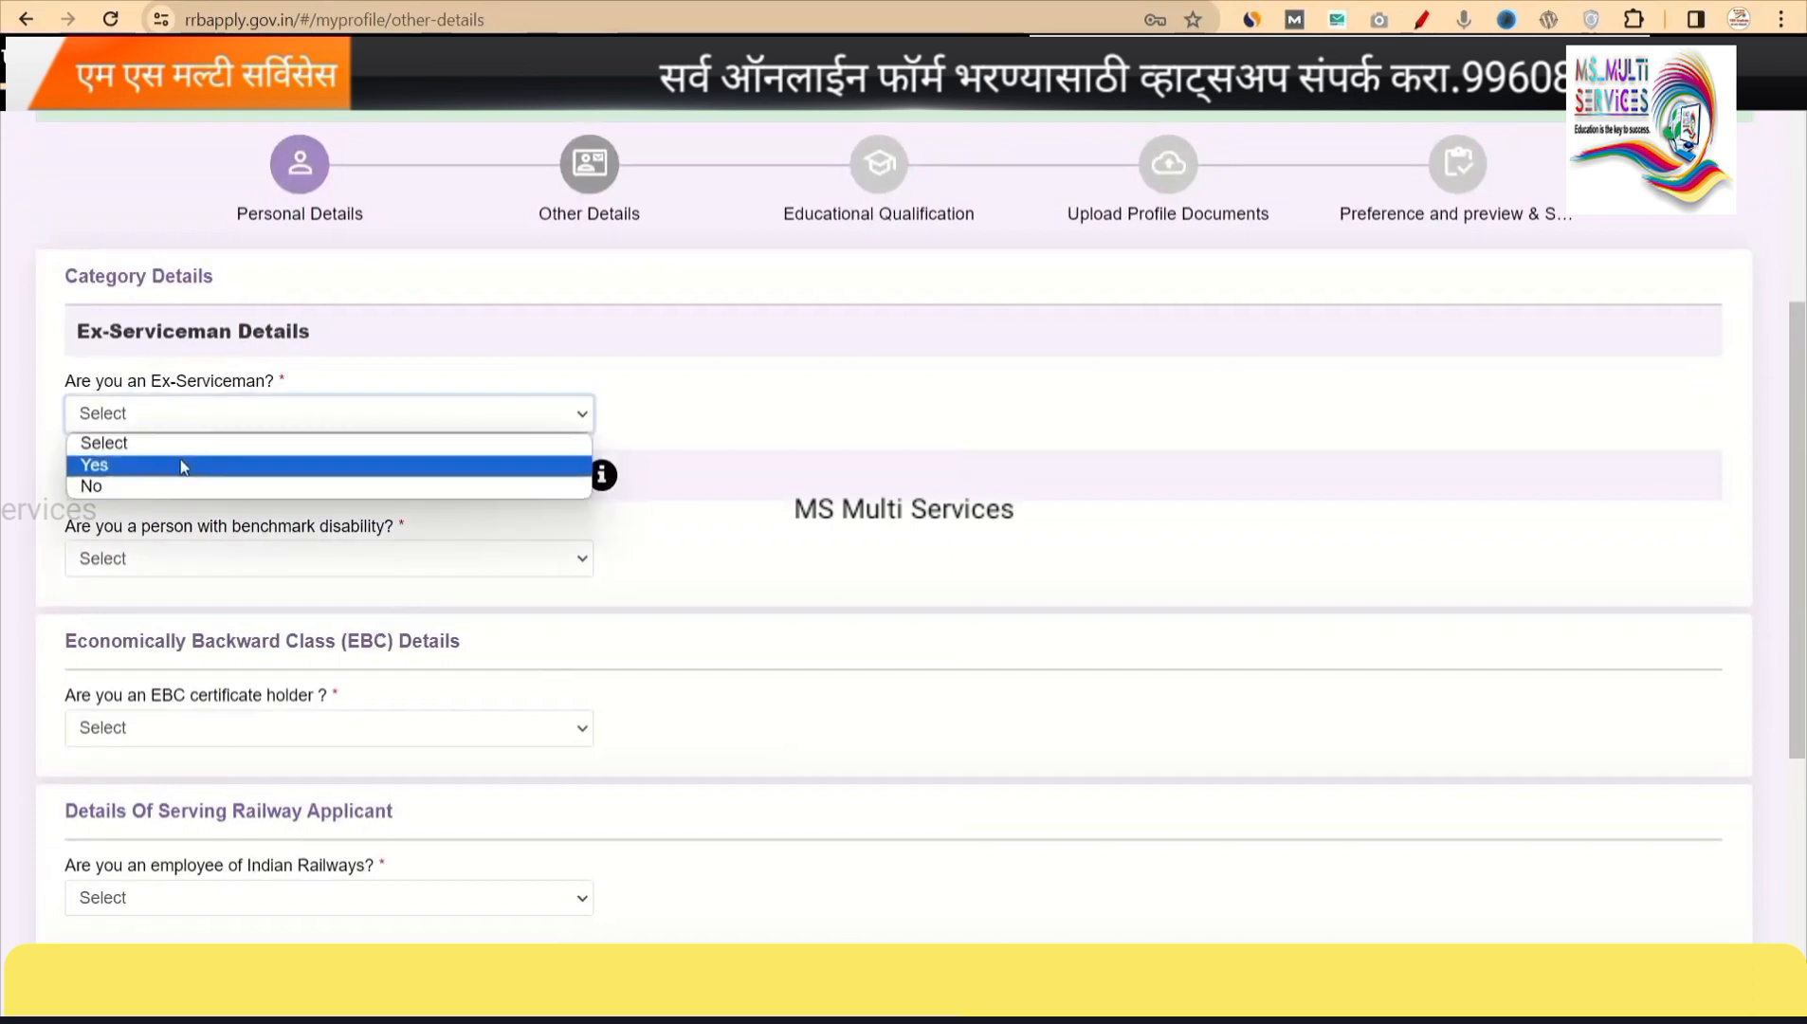
pyautogui.click(111, 488)
pyautogui.scroll(-1, 317, 595)
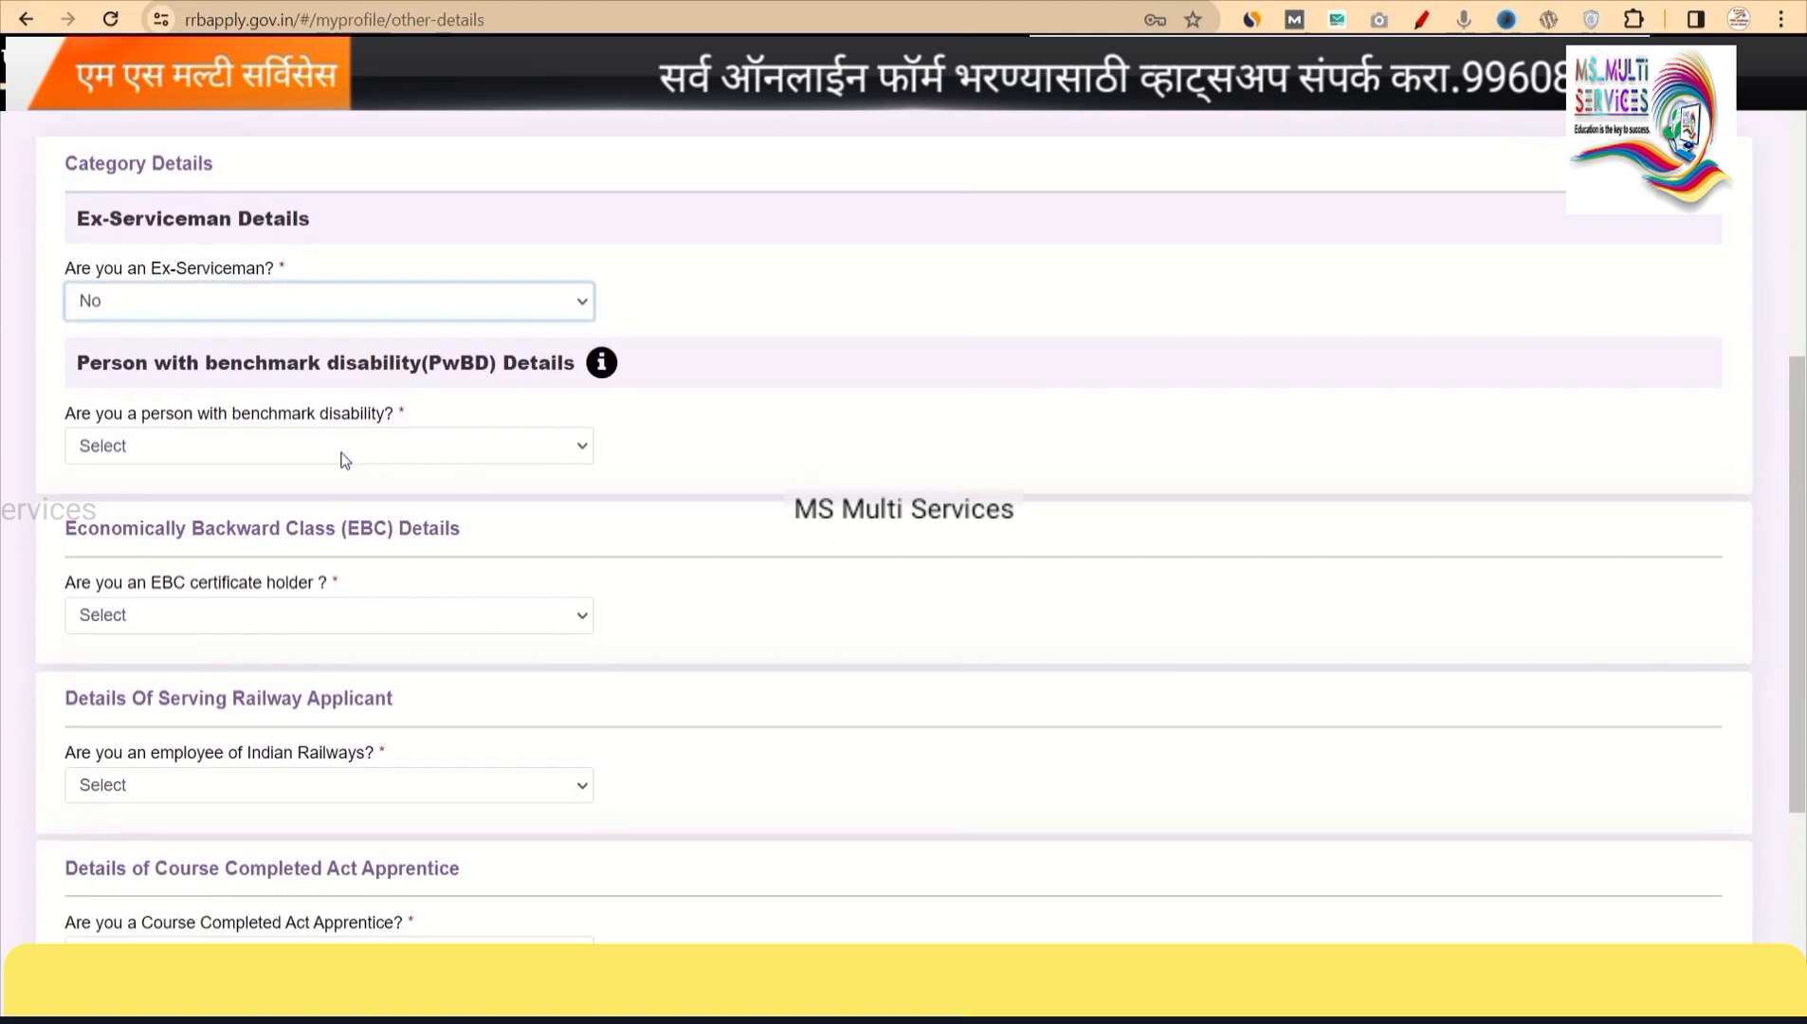
pyautogui.click(264, 451)
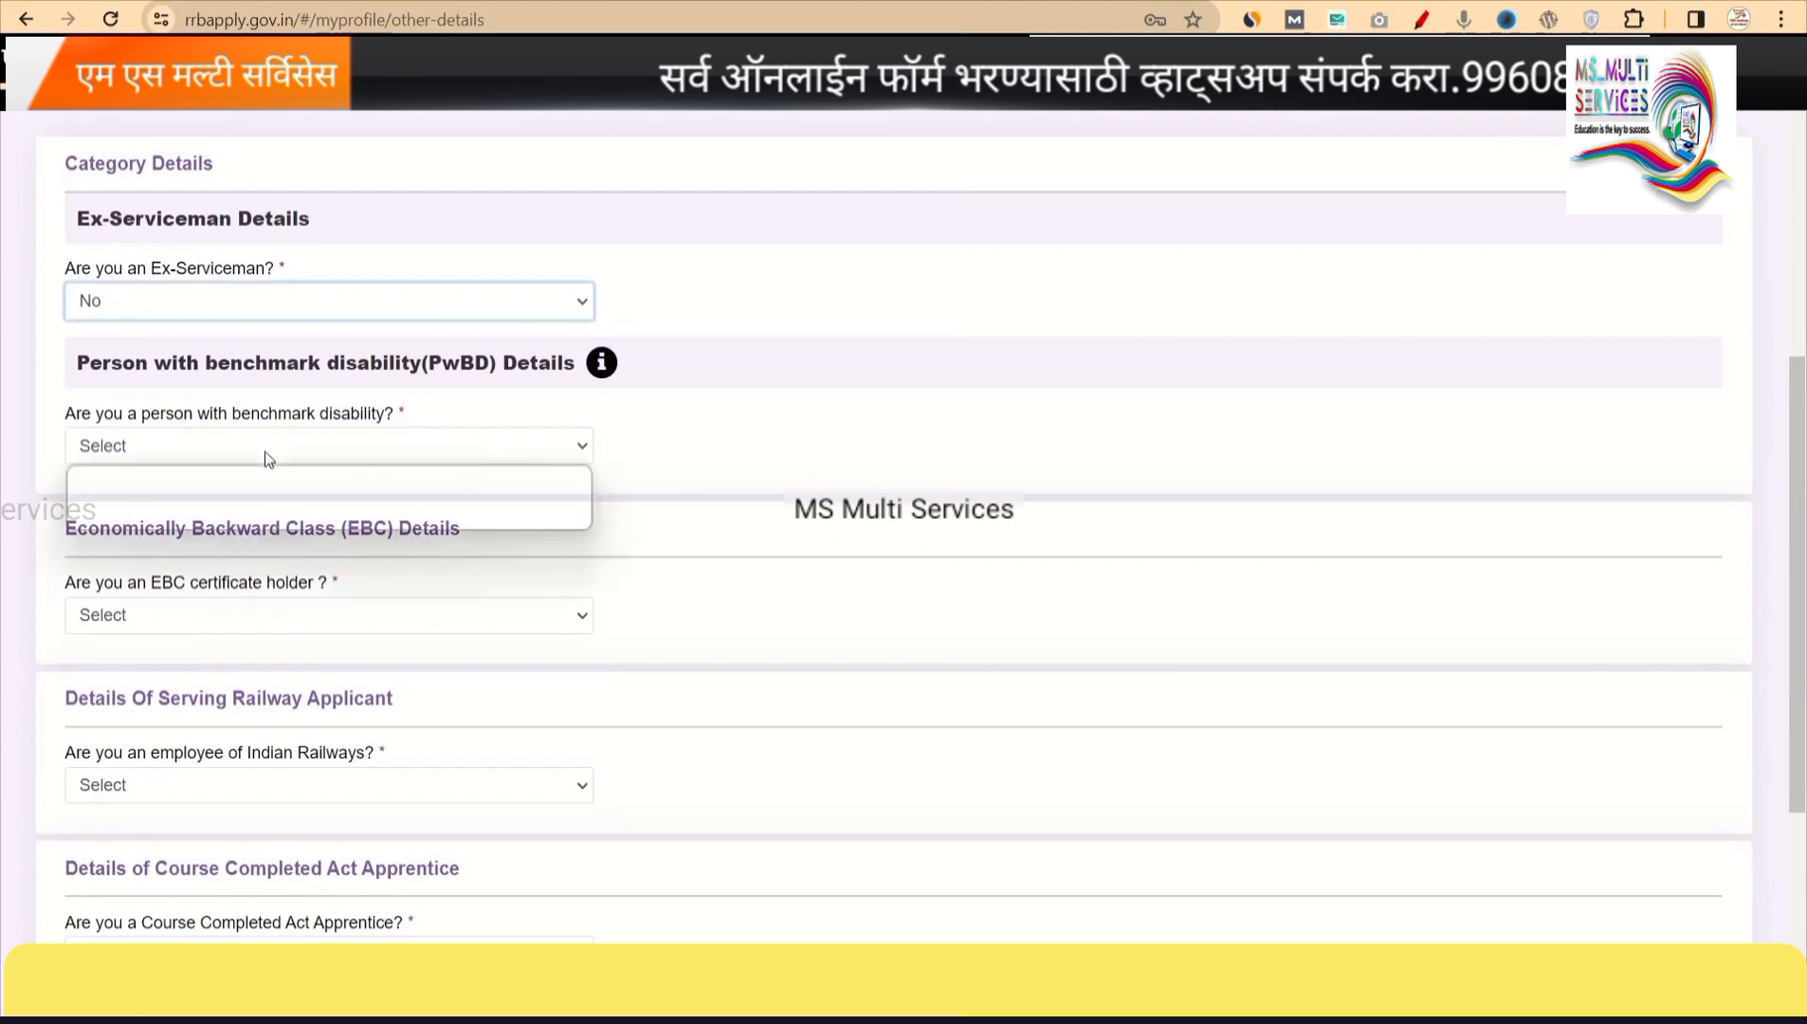
pyautogui.click(131, 517)
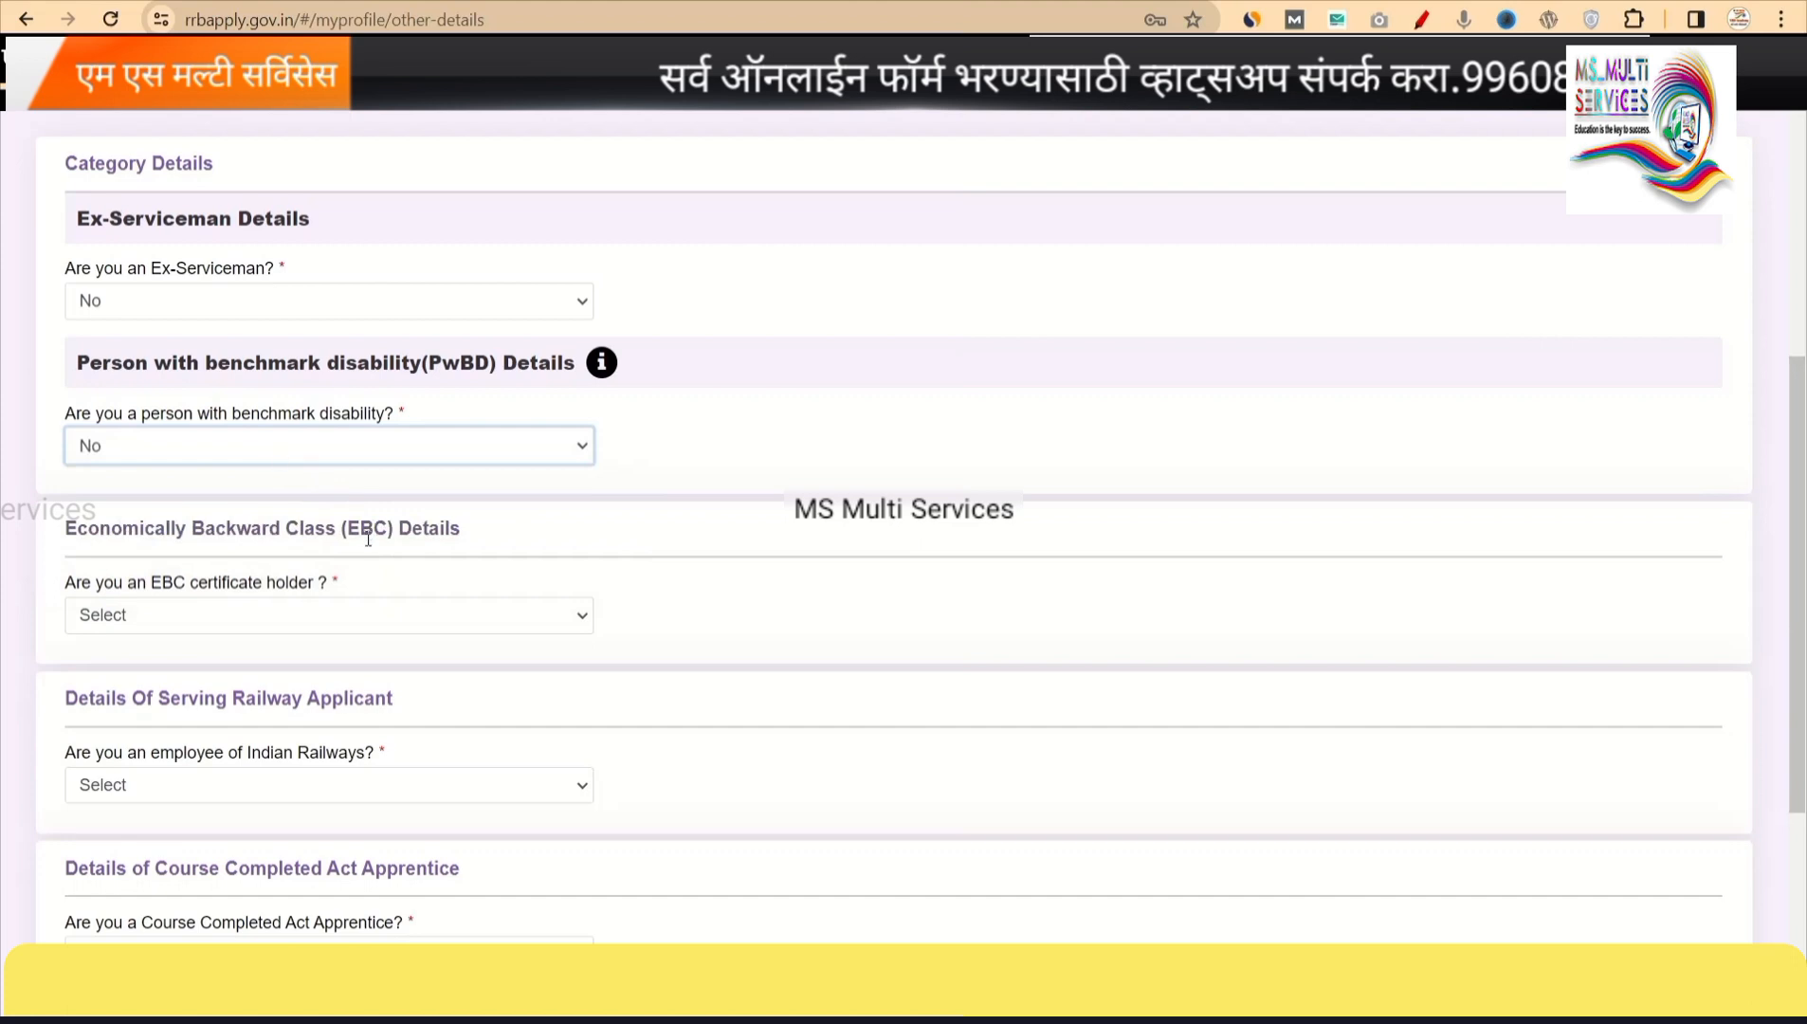
pyautogui.scroll(-1, 433, 630)
pyautogui.scroll(-1, 432, 630)
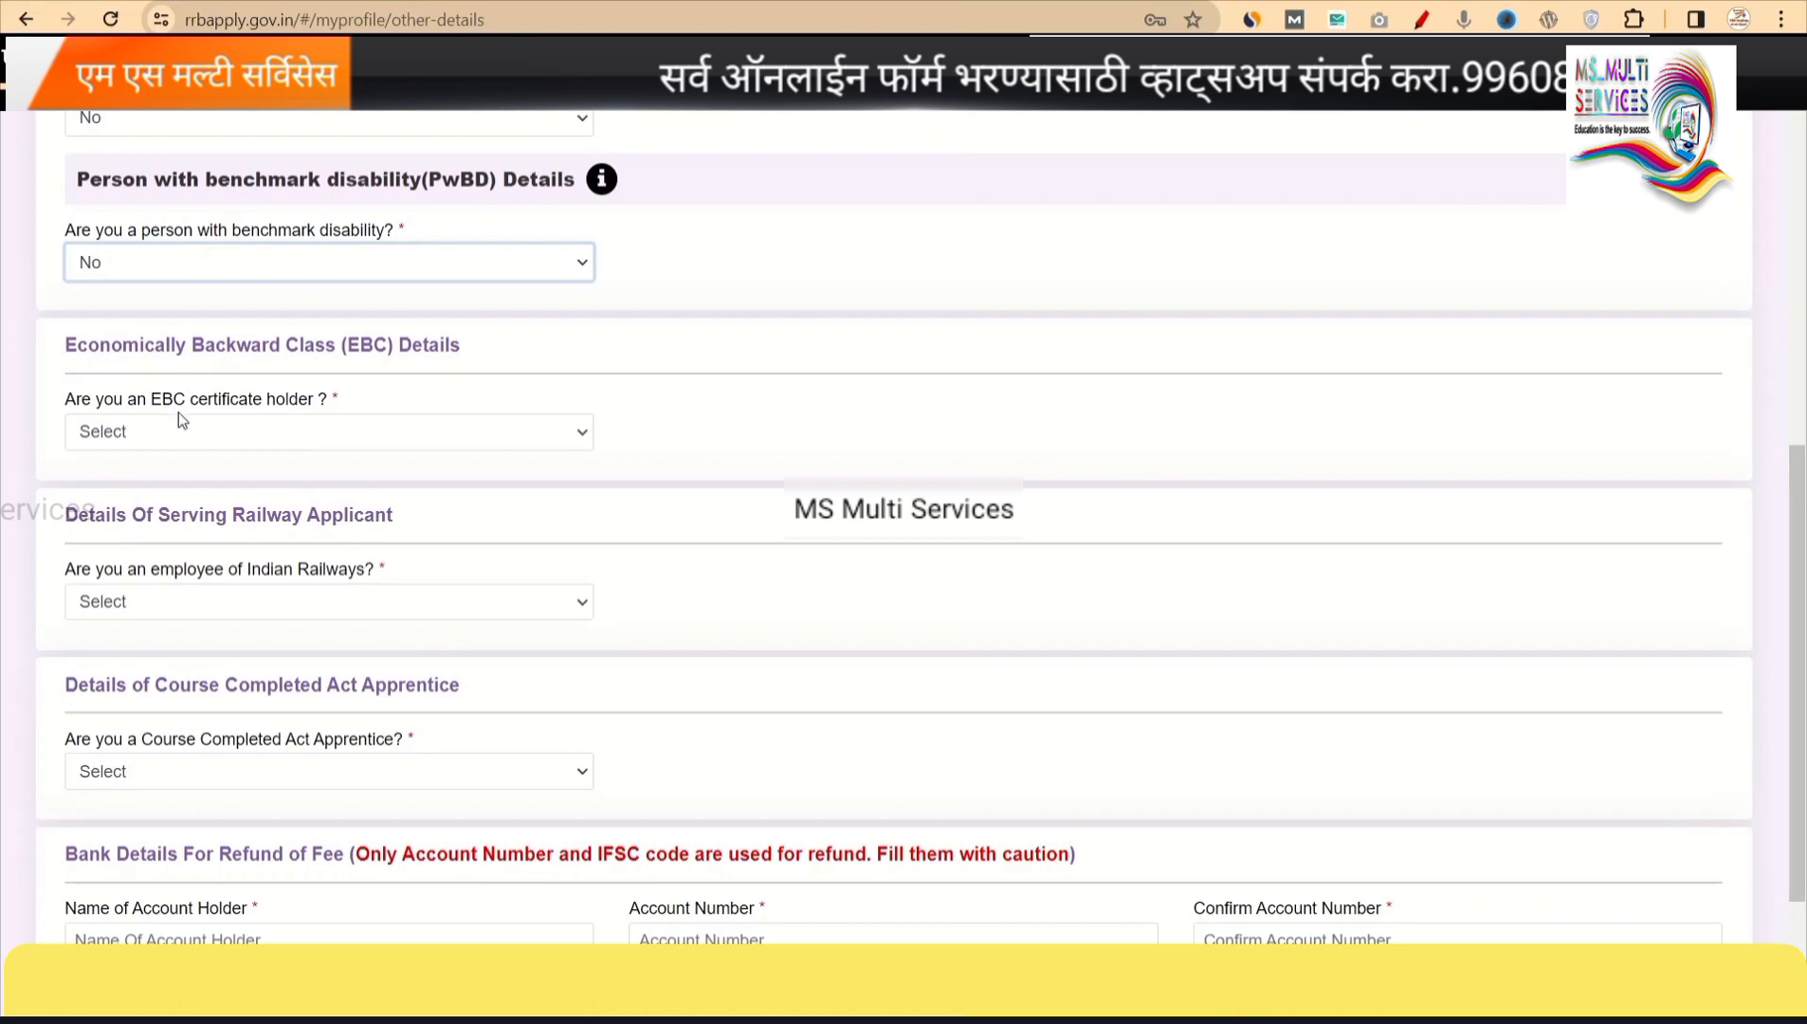
pyautogui.click(222, 438)
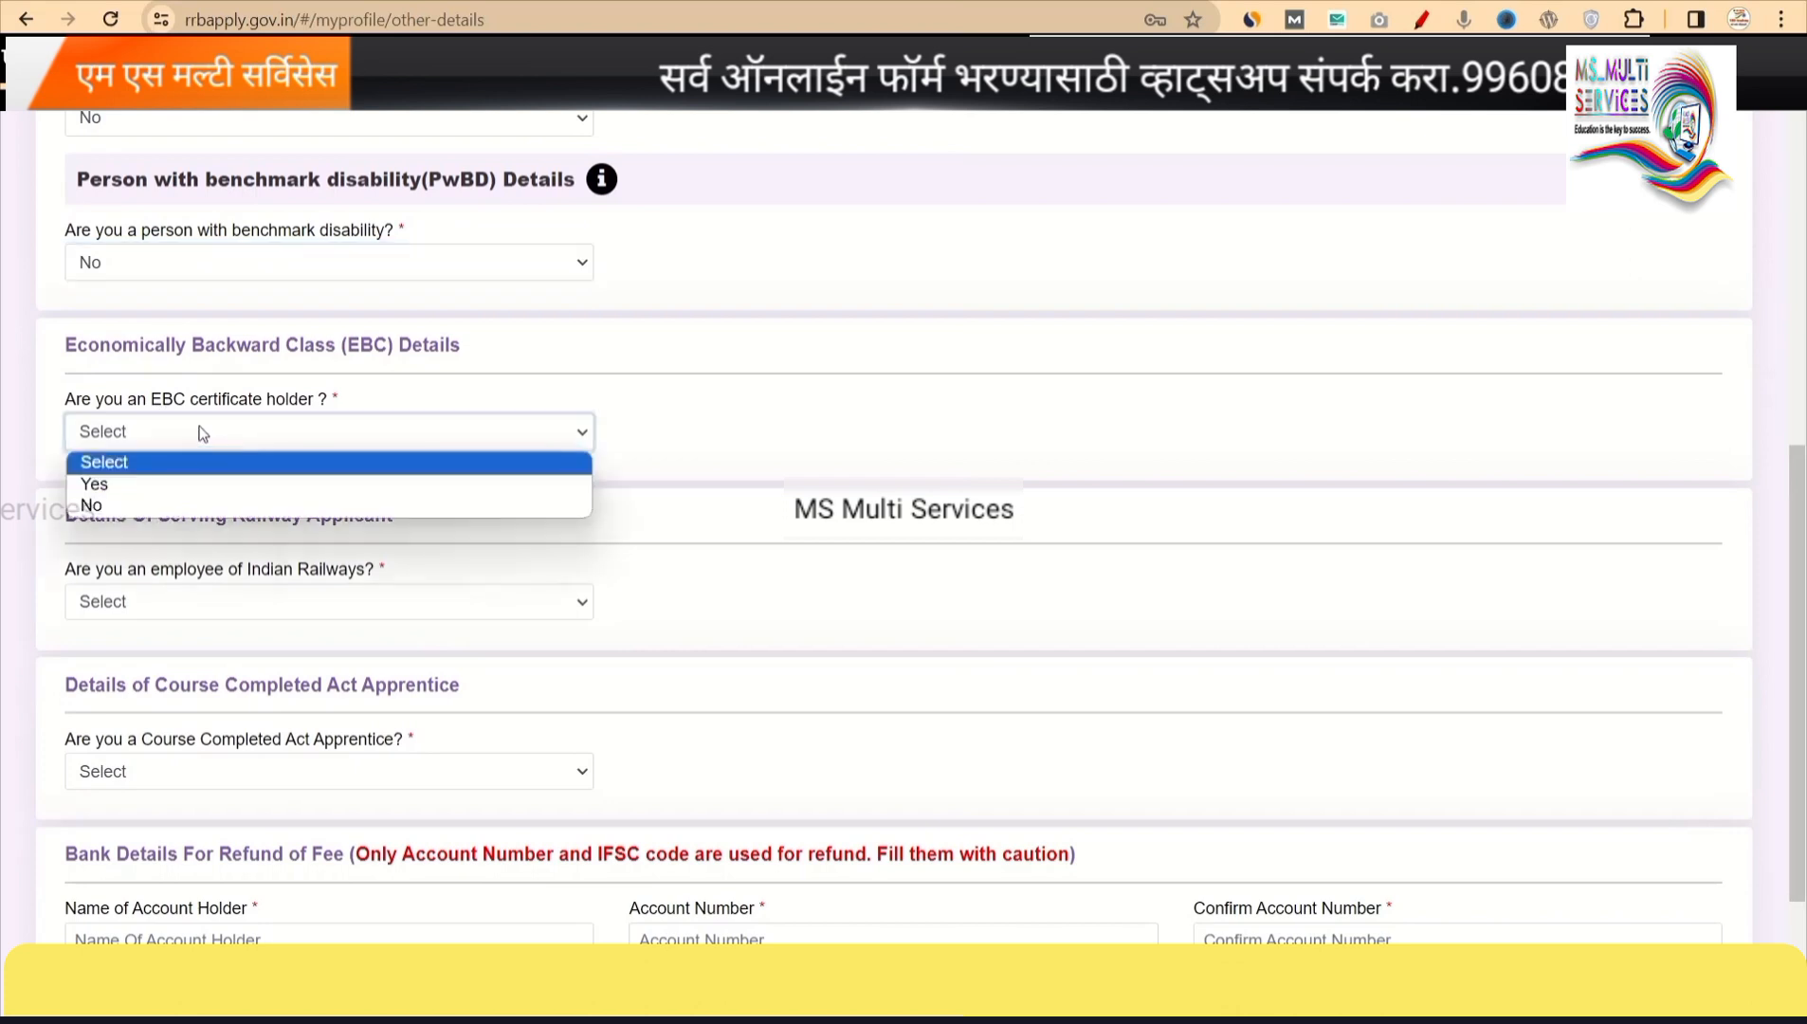
pyautogui.click(126, 504)
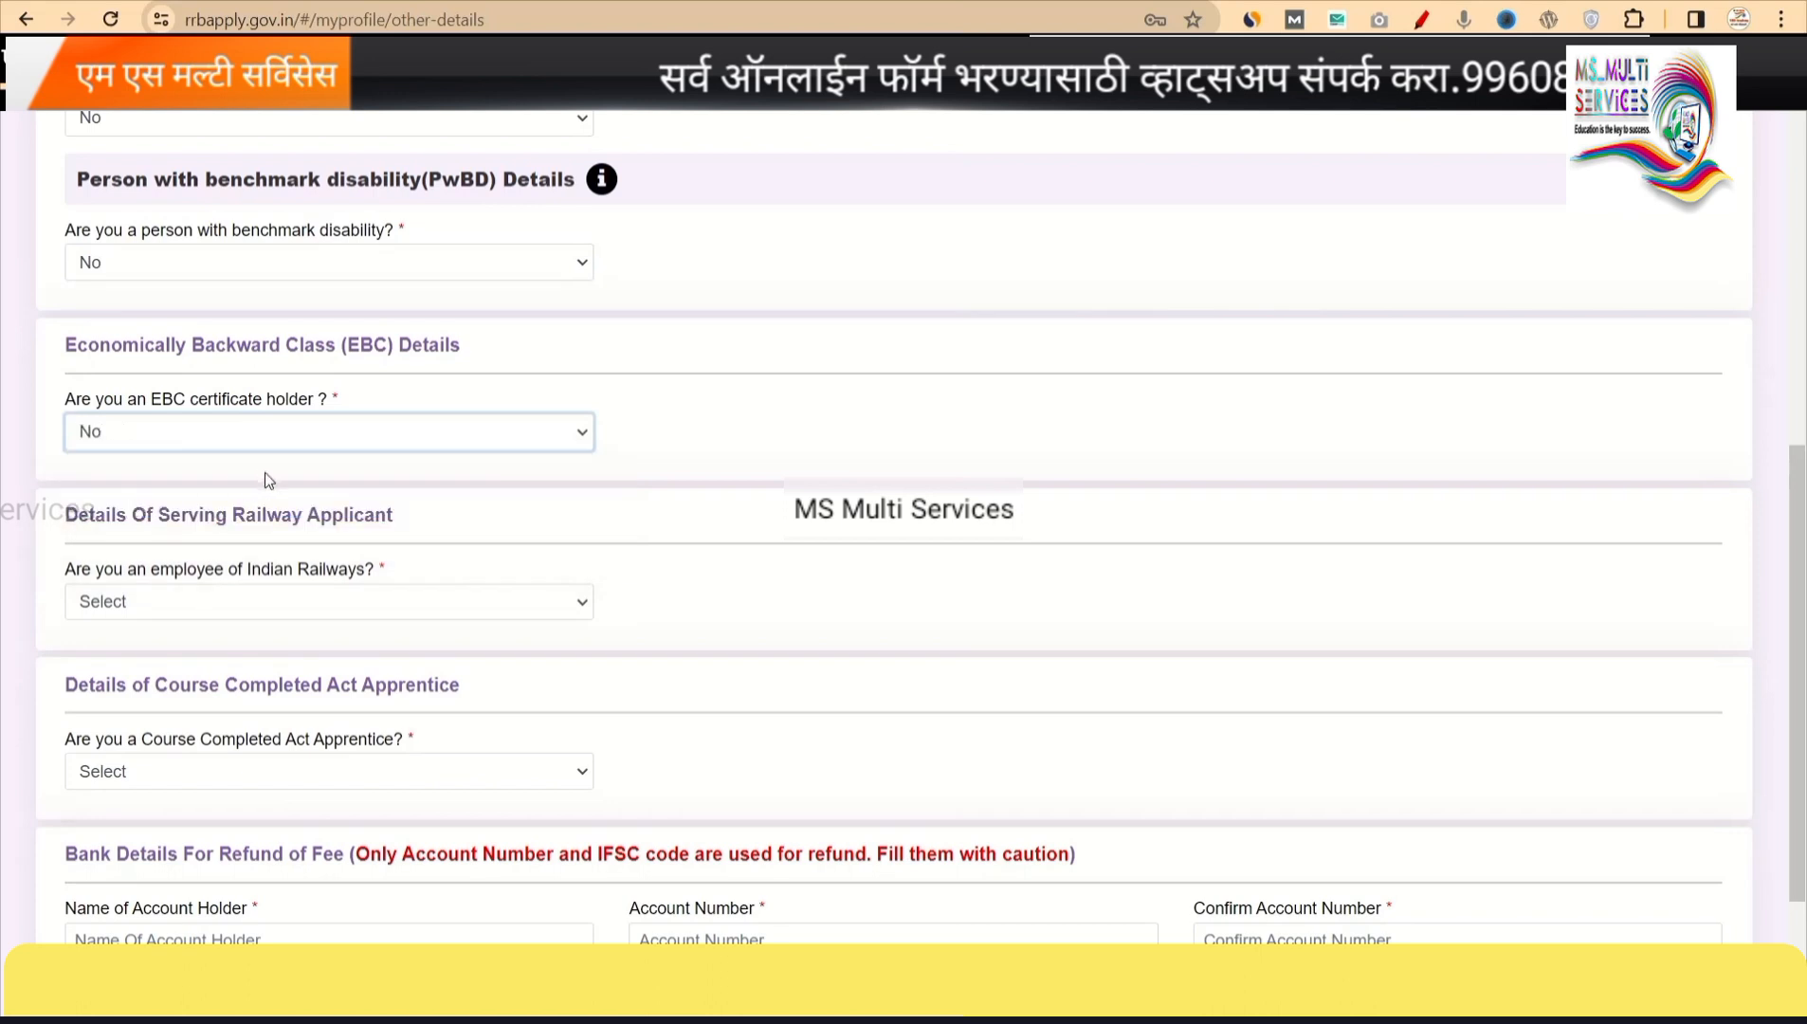
pyautogui.scroll(-3, 343, 599)
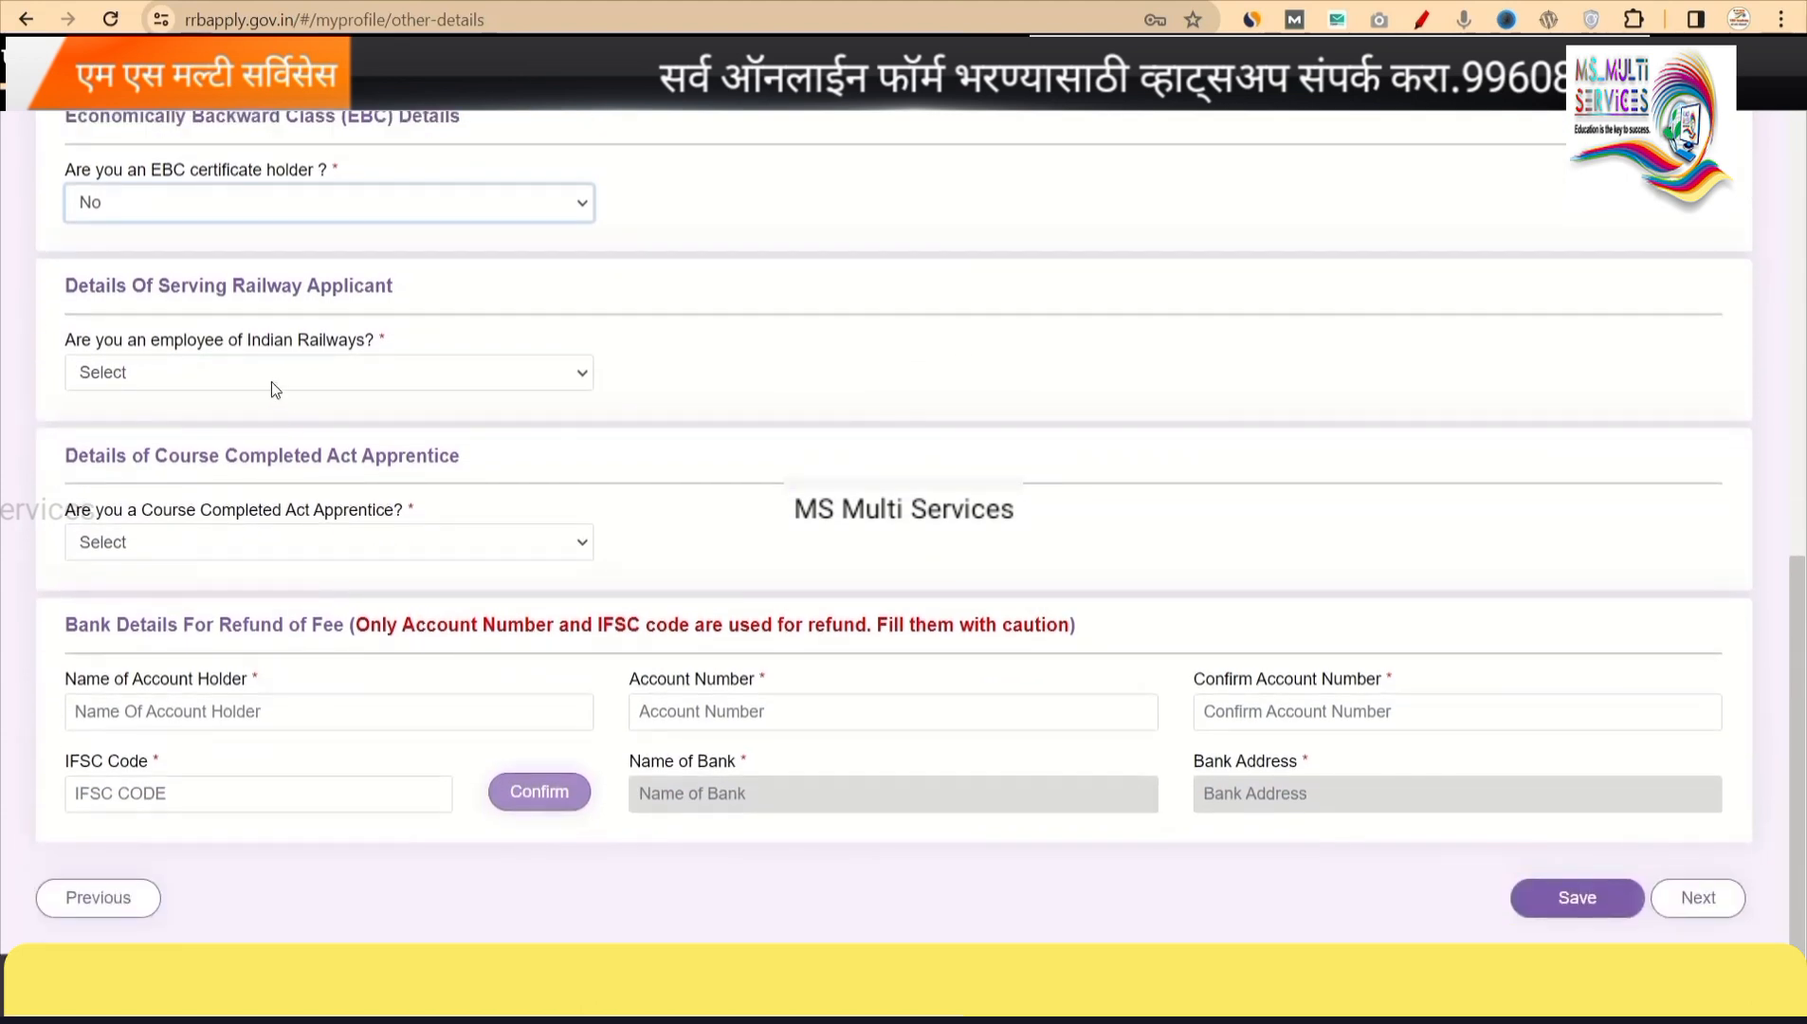
# Answer No to Indian Railways employee and set current department/organization to Not Applicable.
pyautogui.click(271, 381)
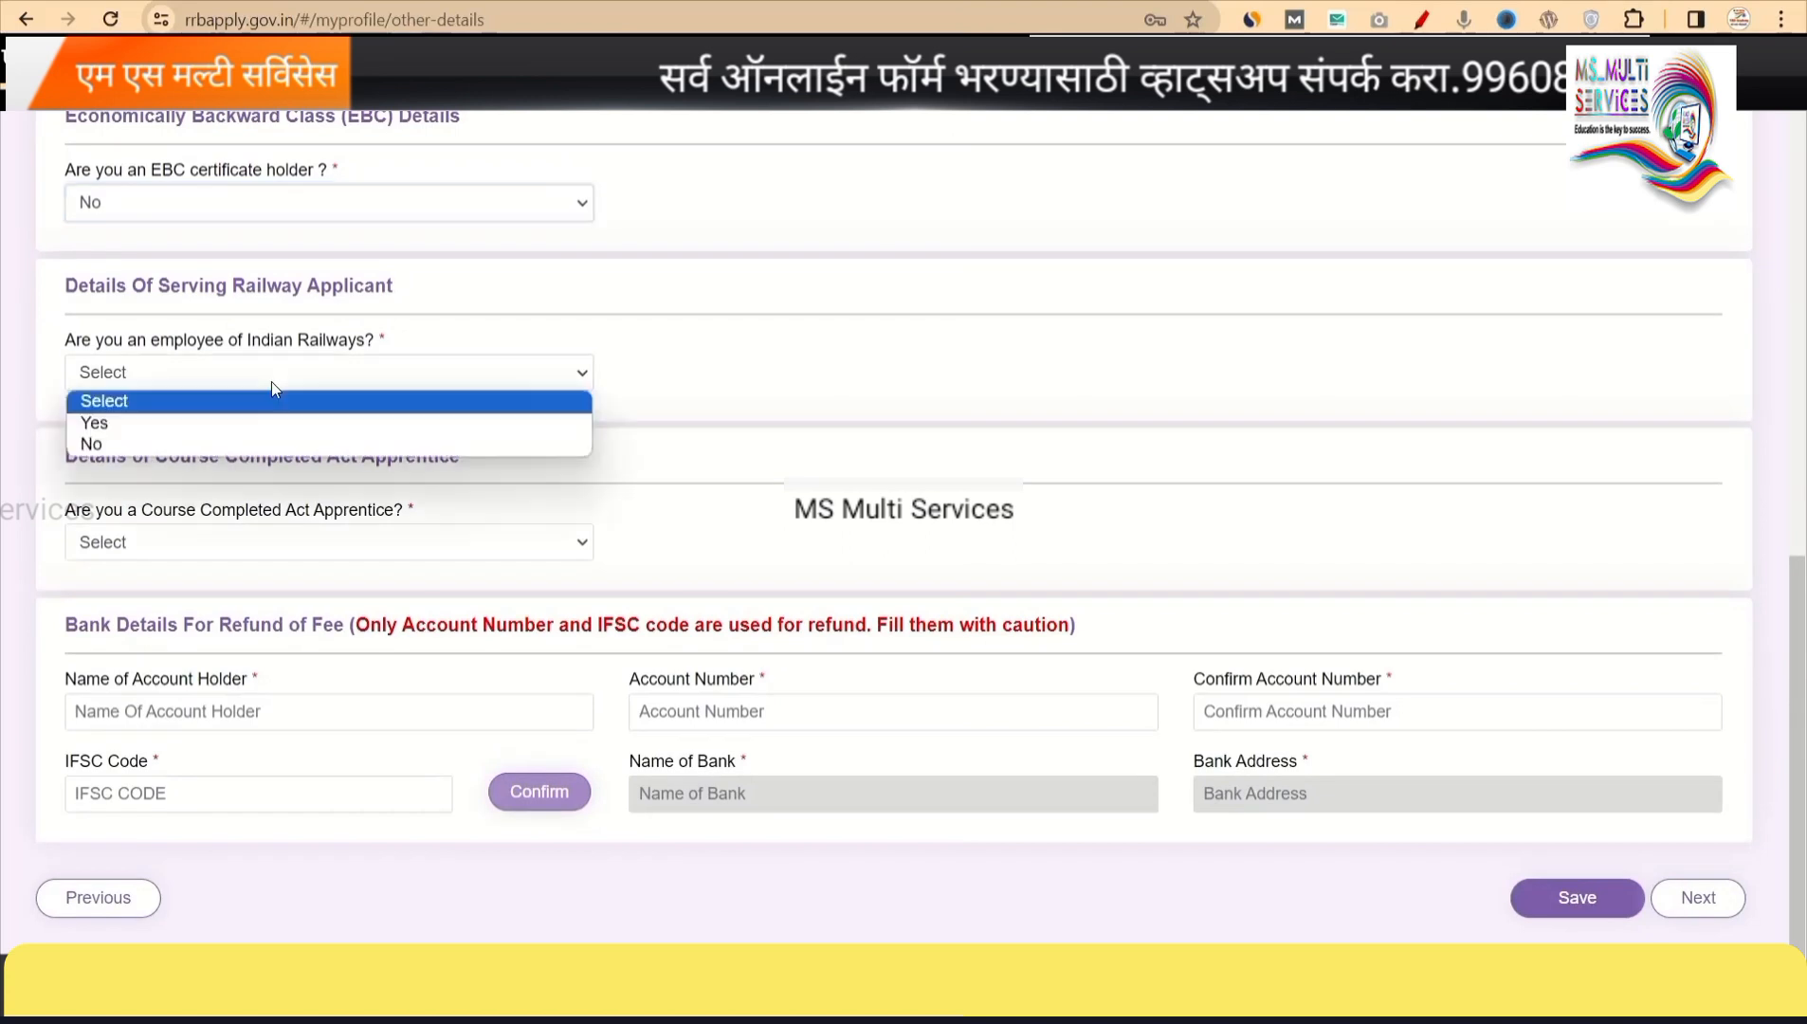
pyautogui.click(147, 445)
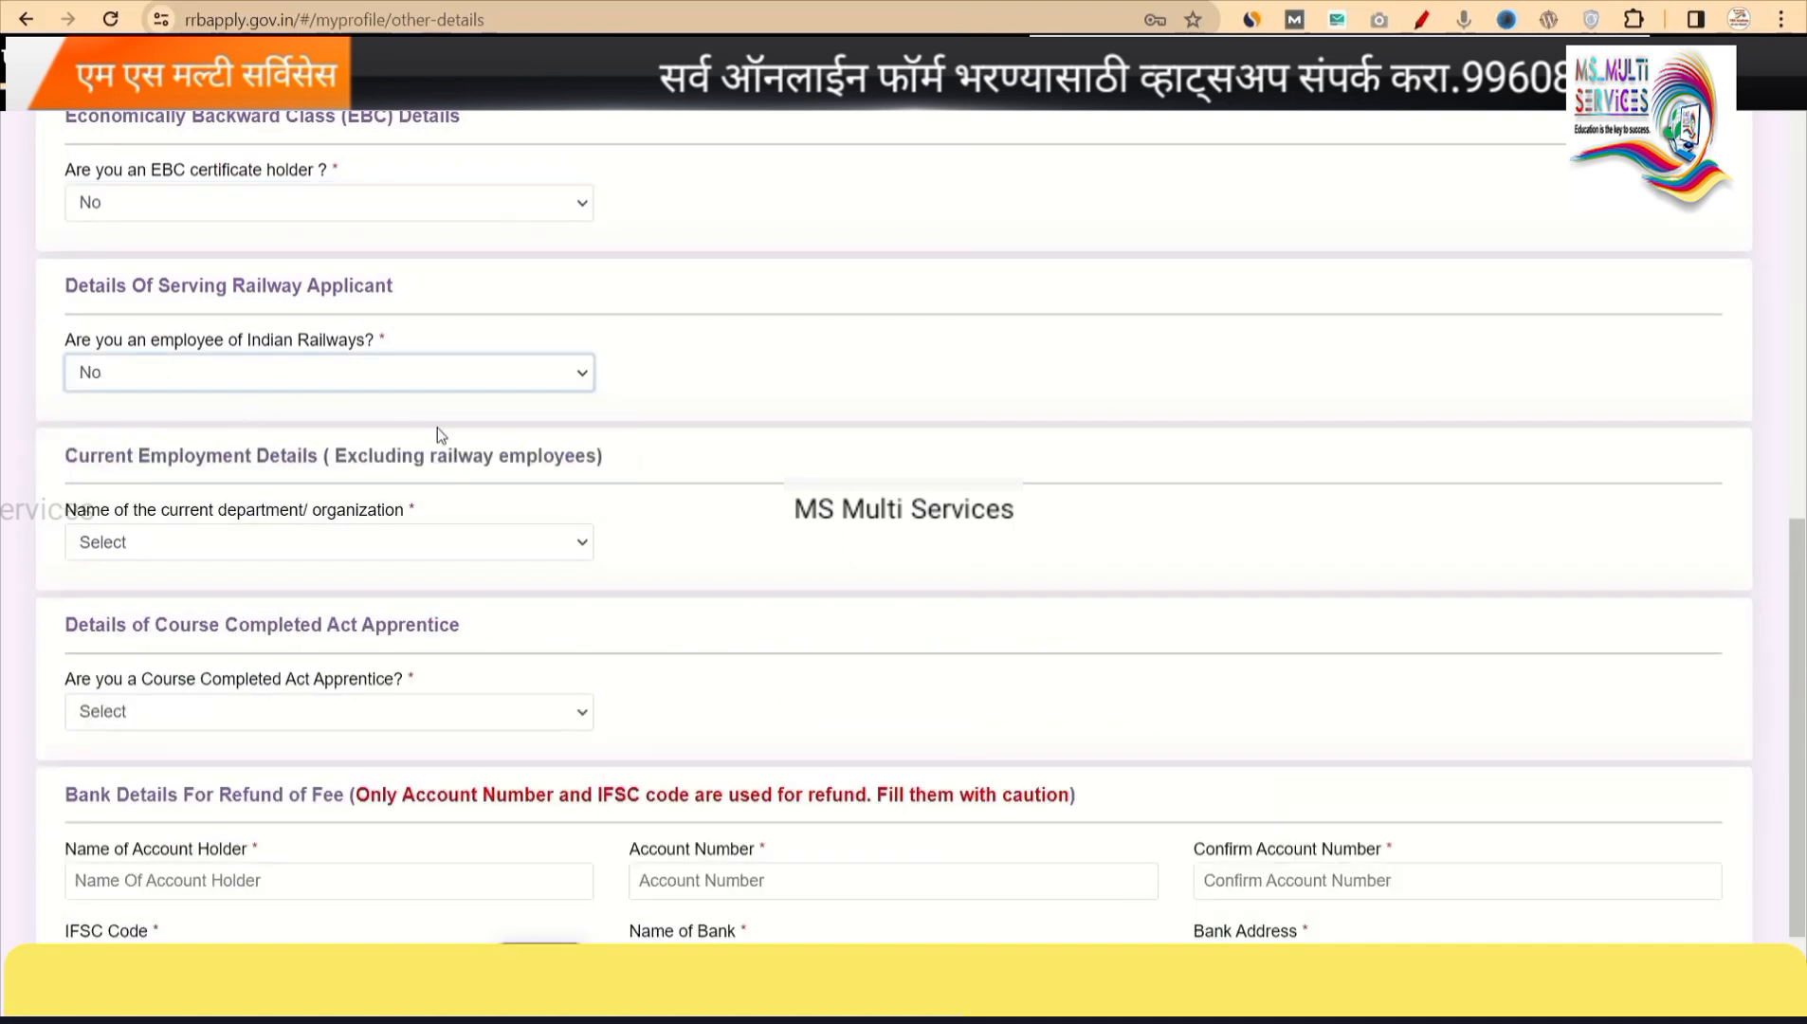
pyautogui.scroll(-1, 464, 503)
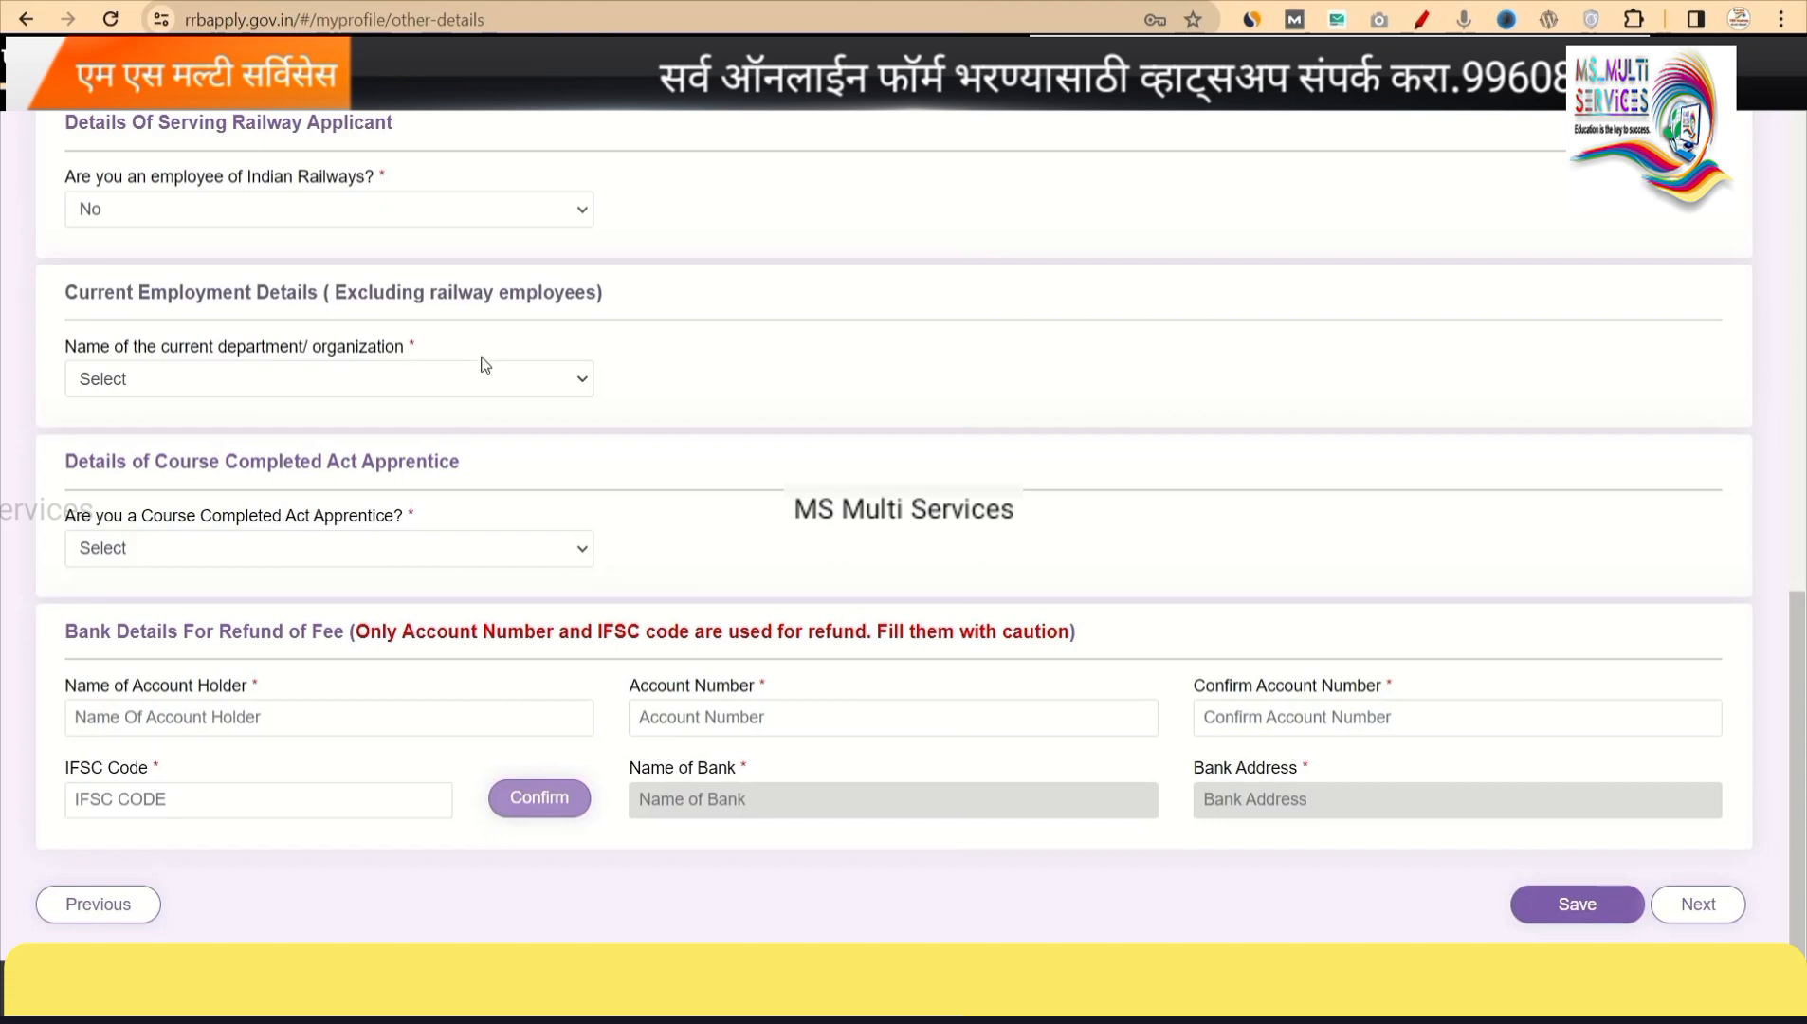
pyautogui.click(423, 395)
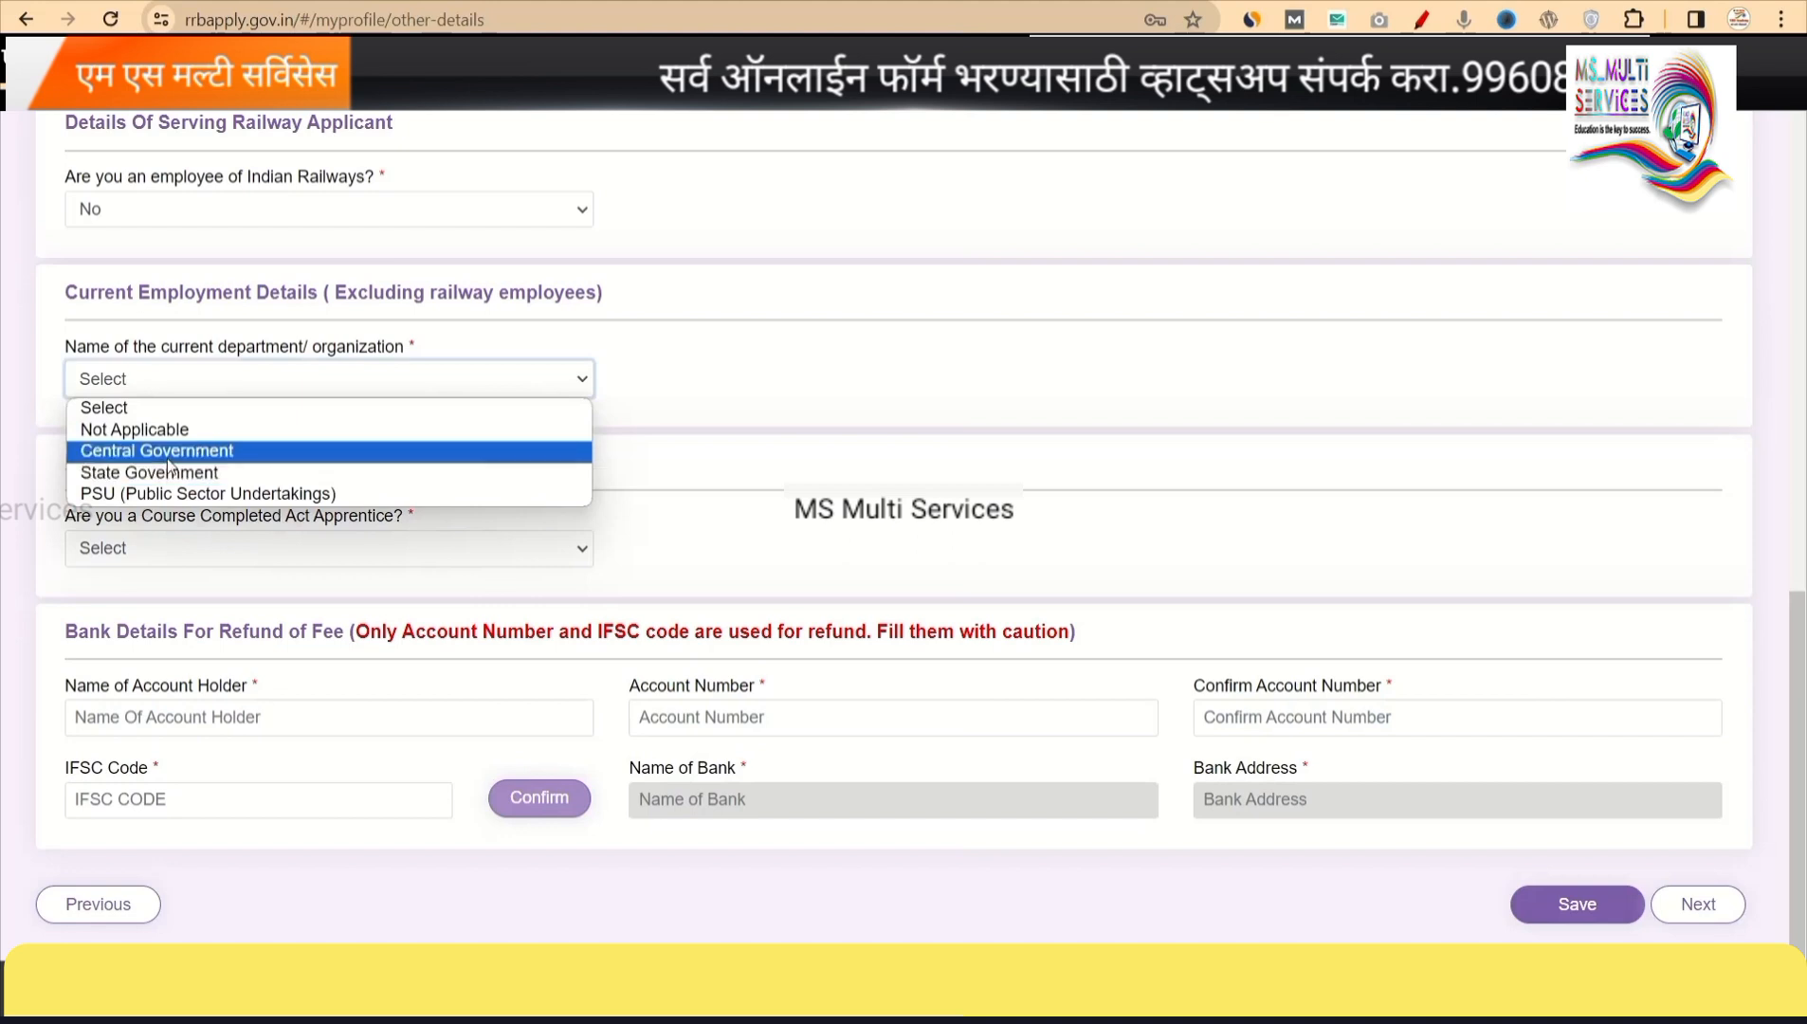
pyautogui.click(153, 431)
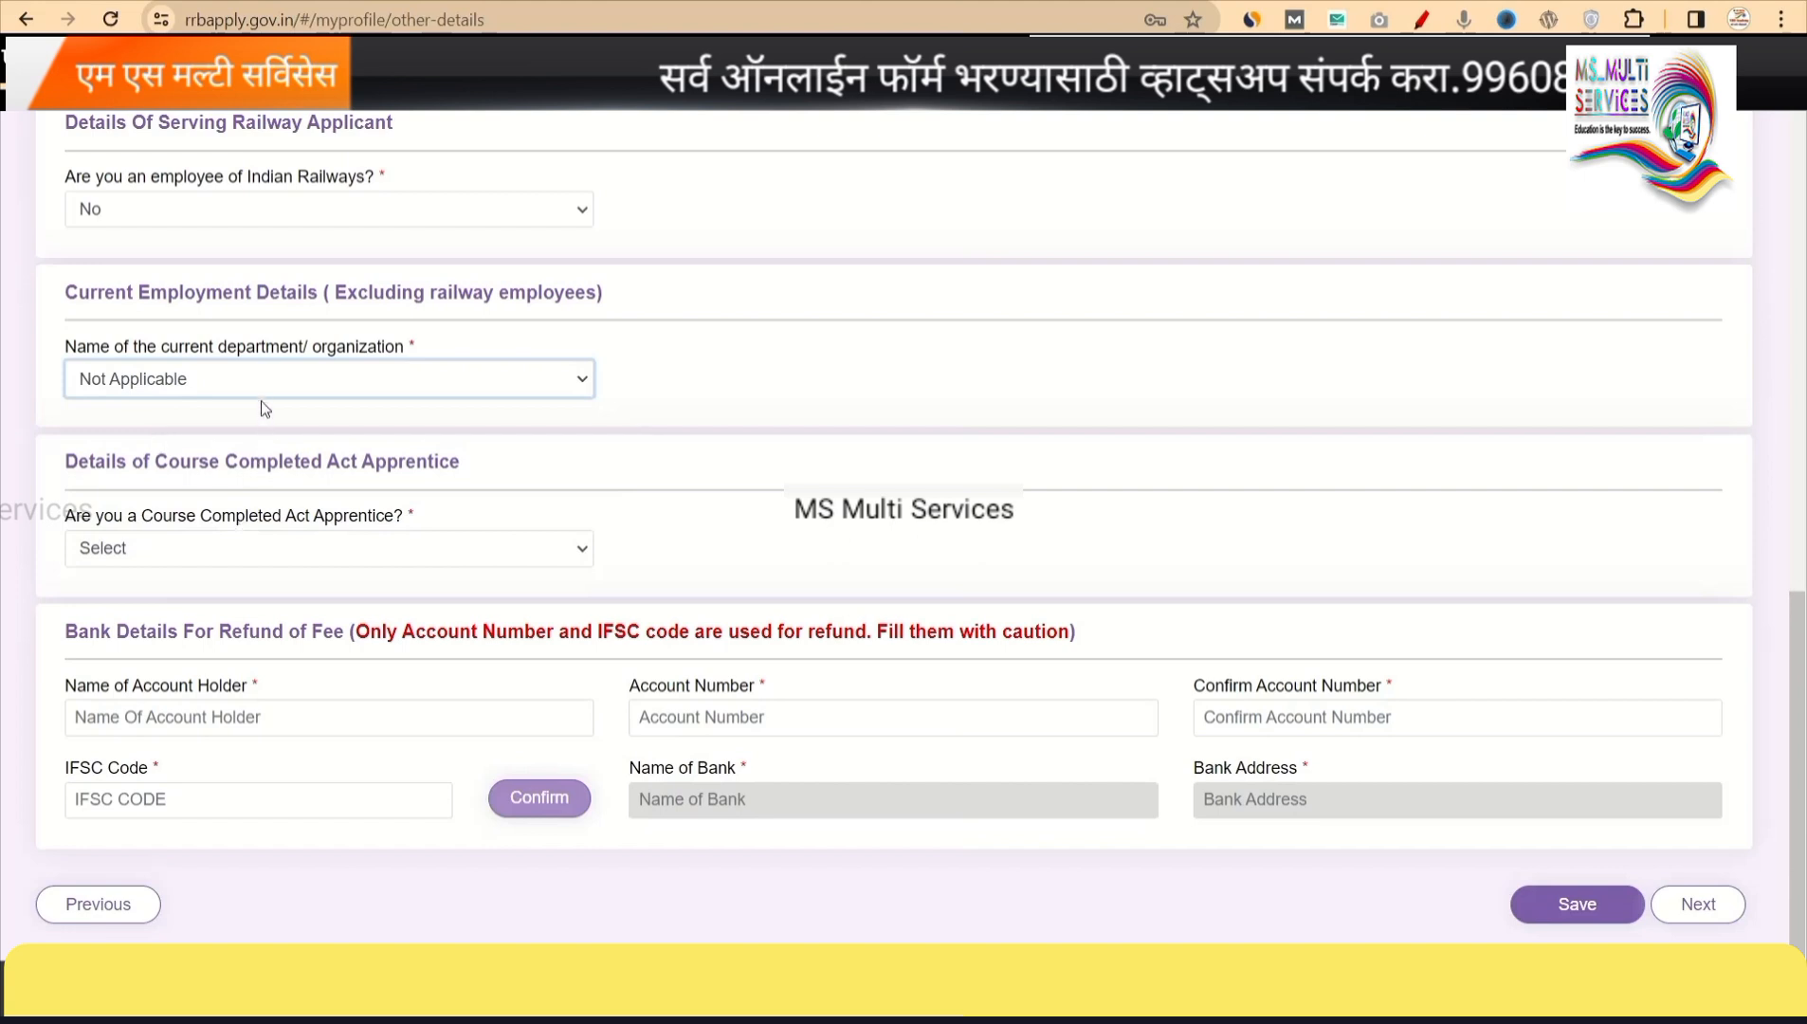
pyautogui.scroll(-1, 260, 396)
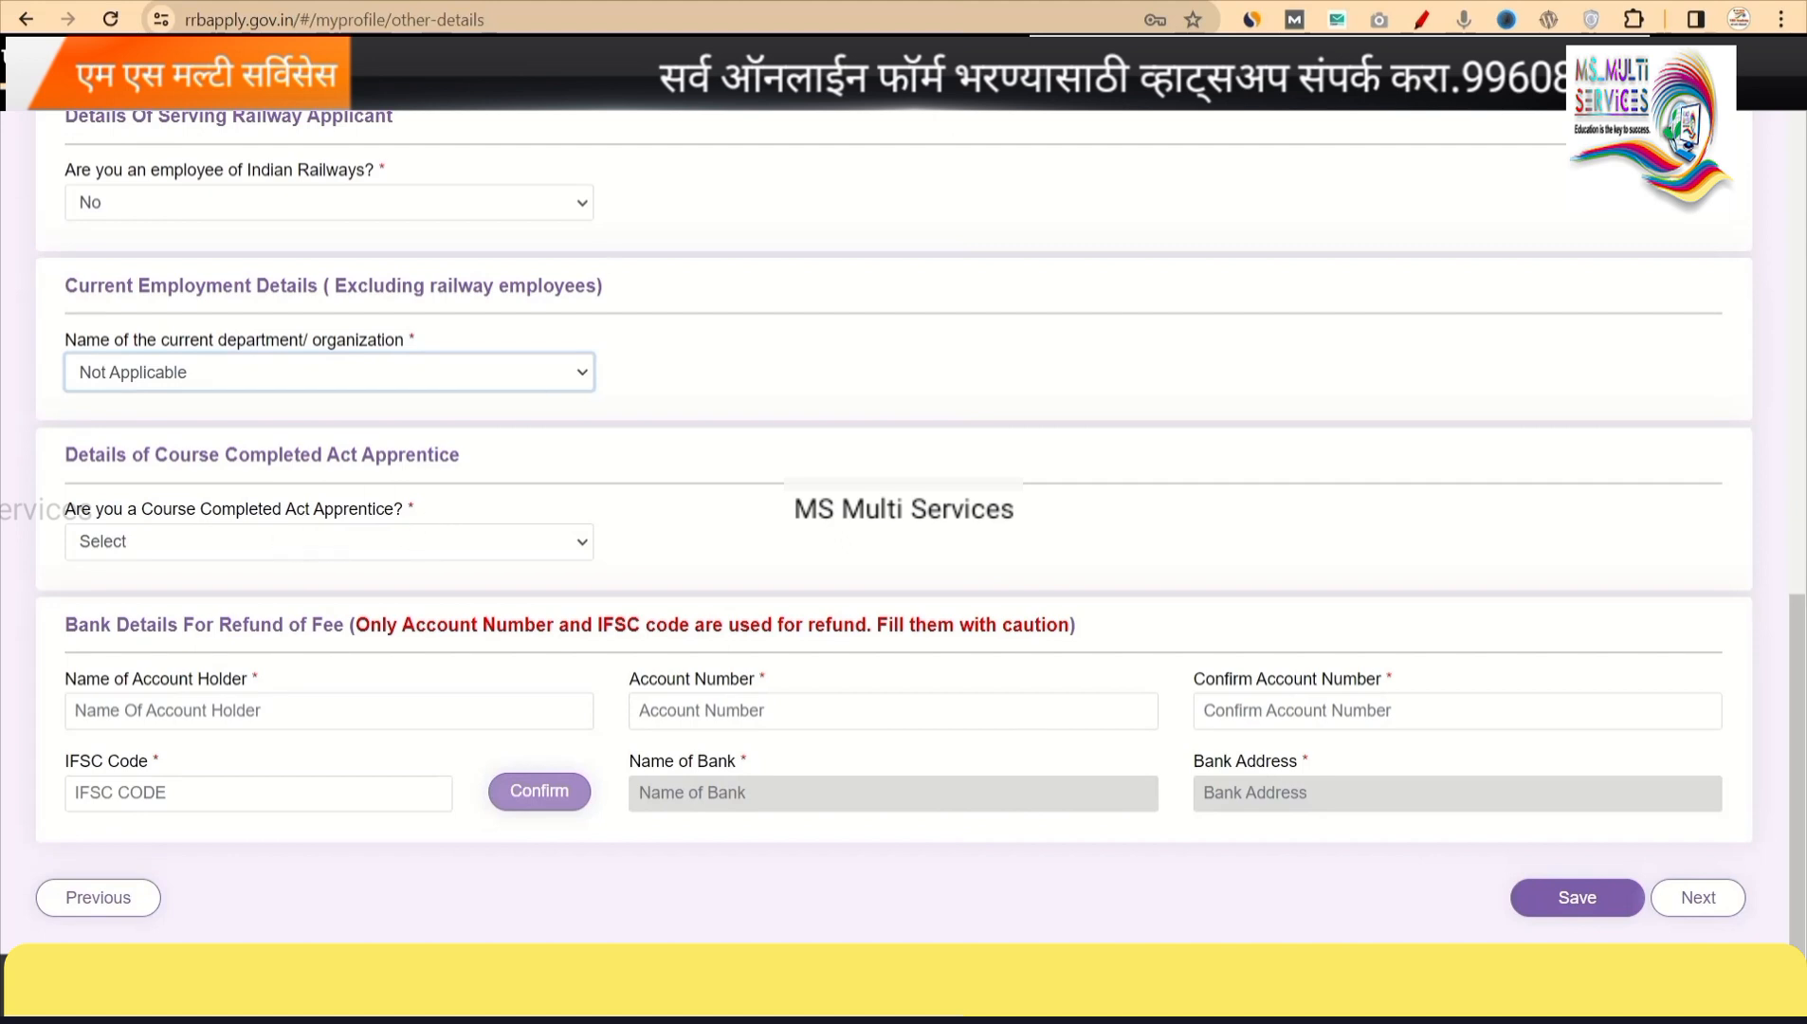
pyautogui.click(640, 422)
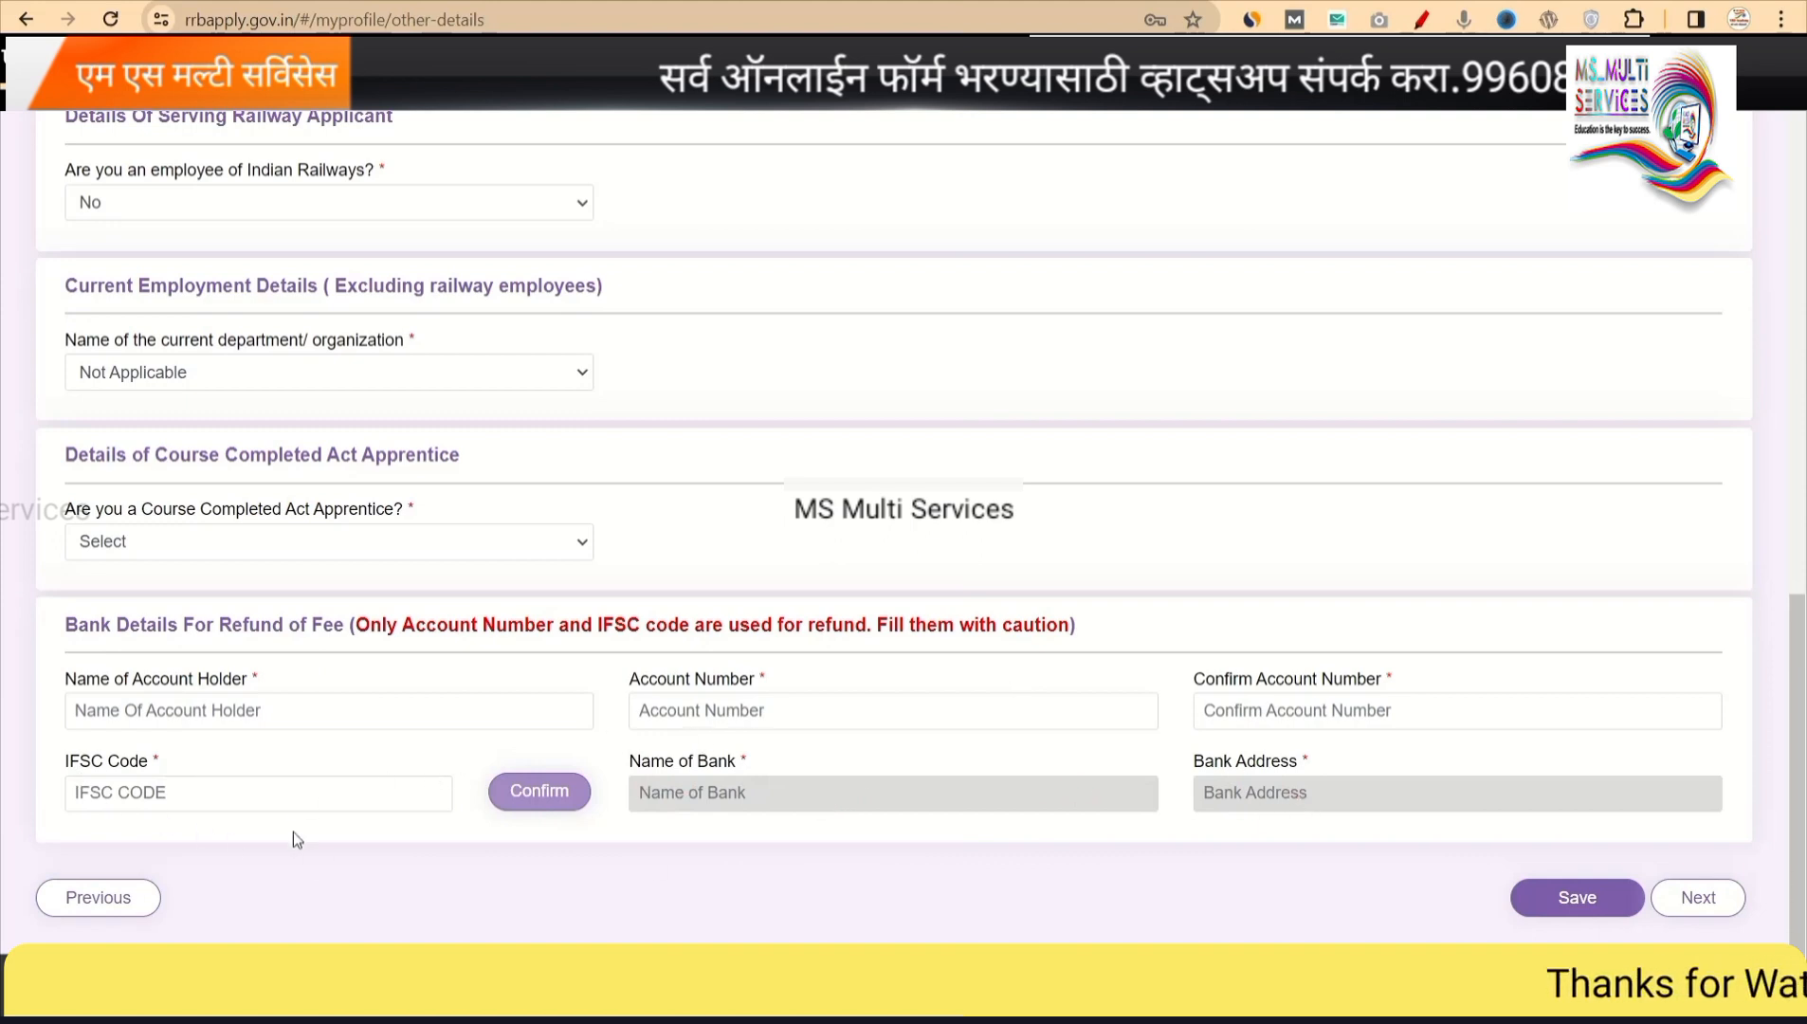
# Set Course Completed Act Apprentice to No, after briefly trying Yes.
pyautogui.click(389, 531)
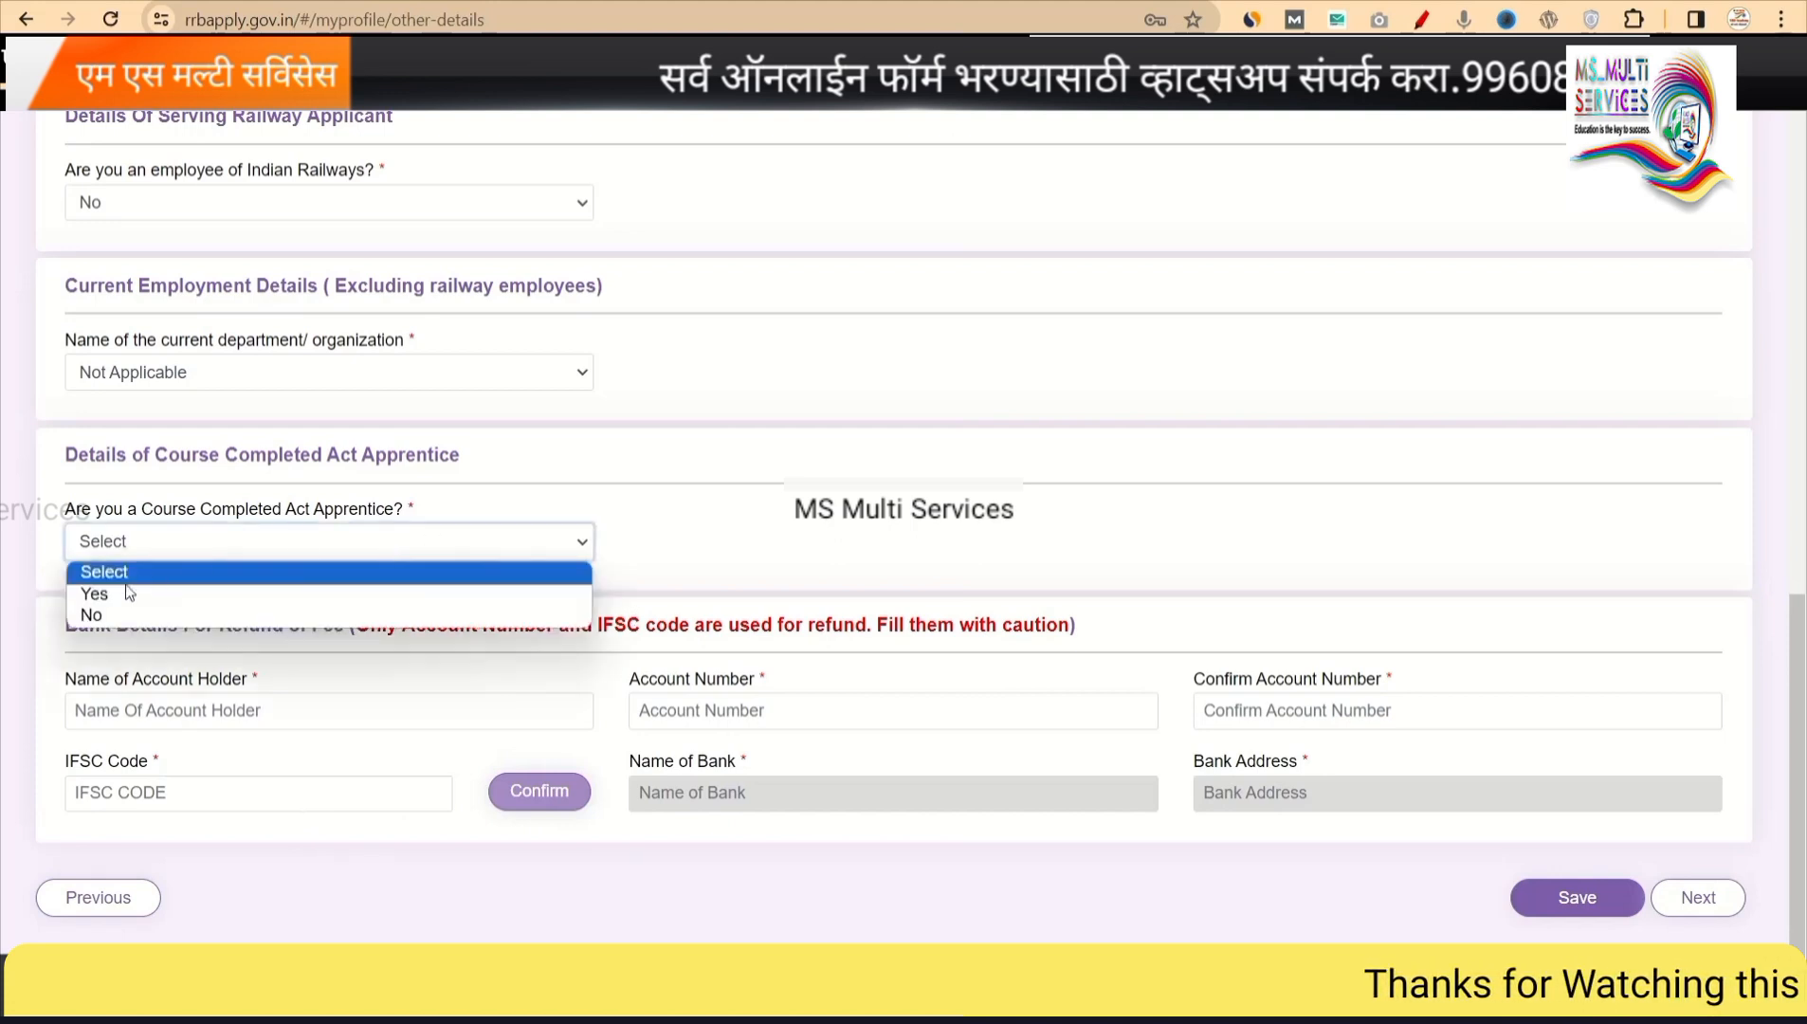
pyautogui.click(109, 614)
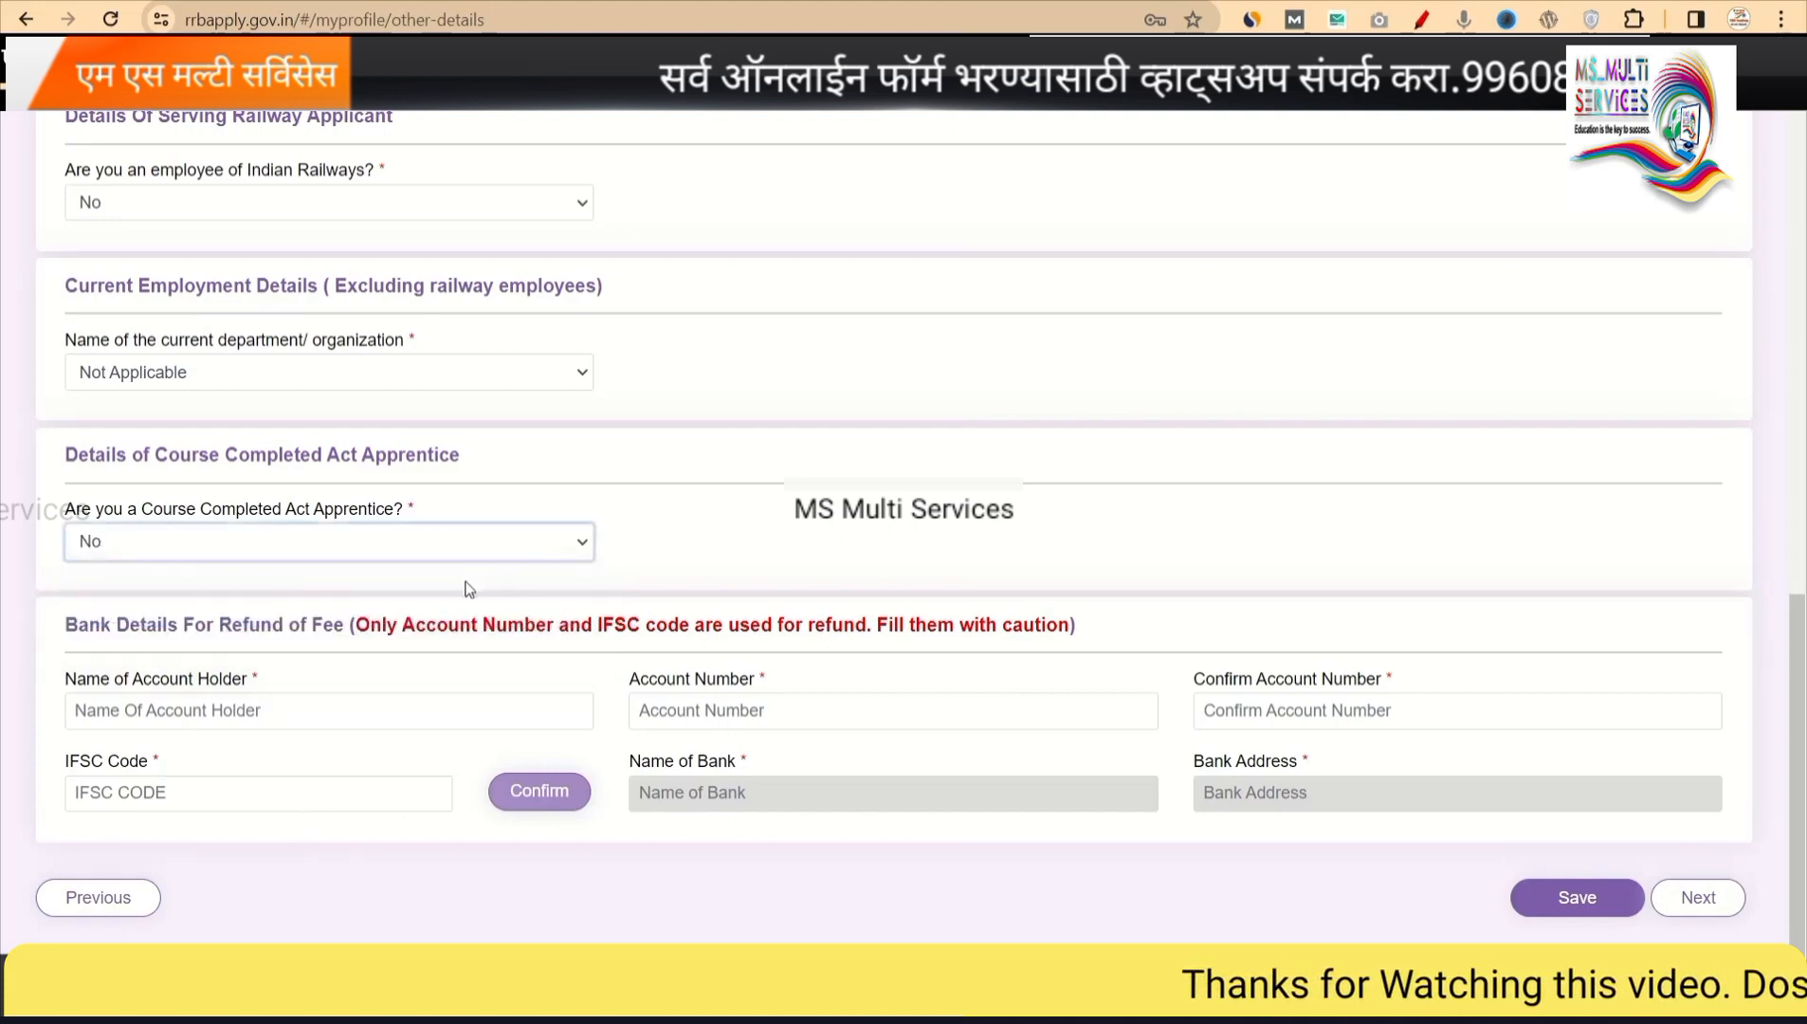
pyautogui.click(332, 543)
pyautogui.click(202, 596)
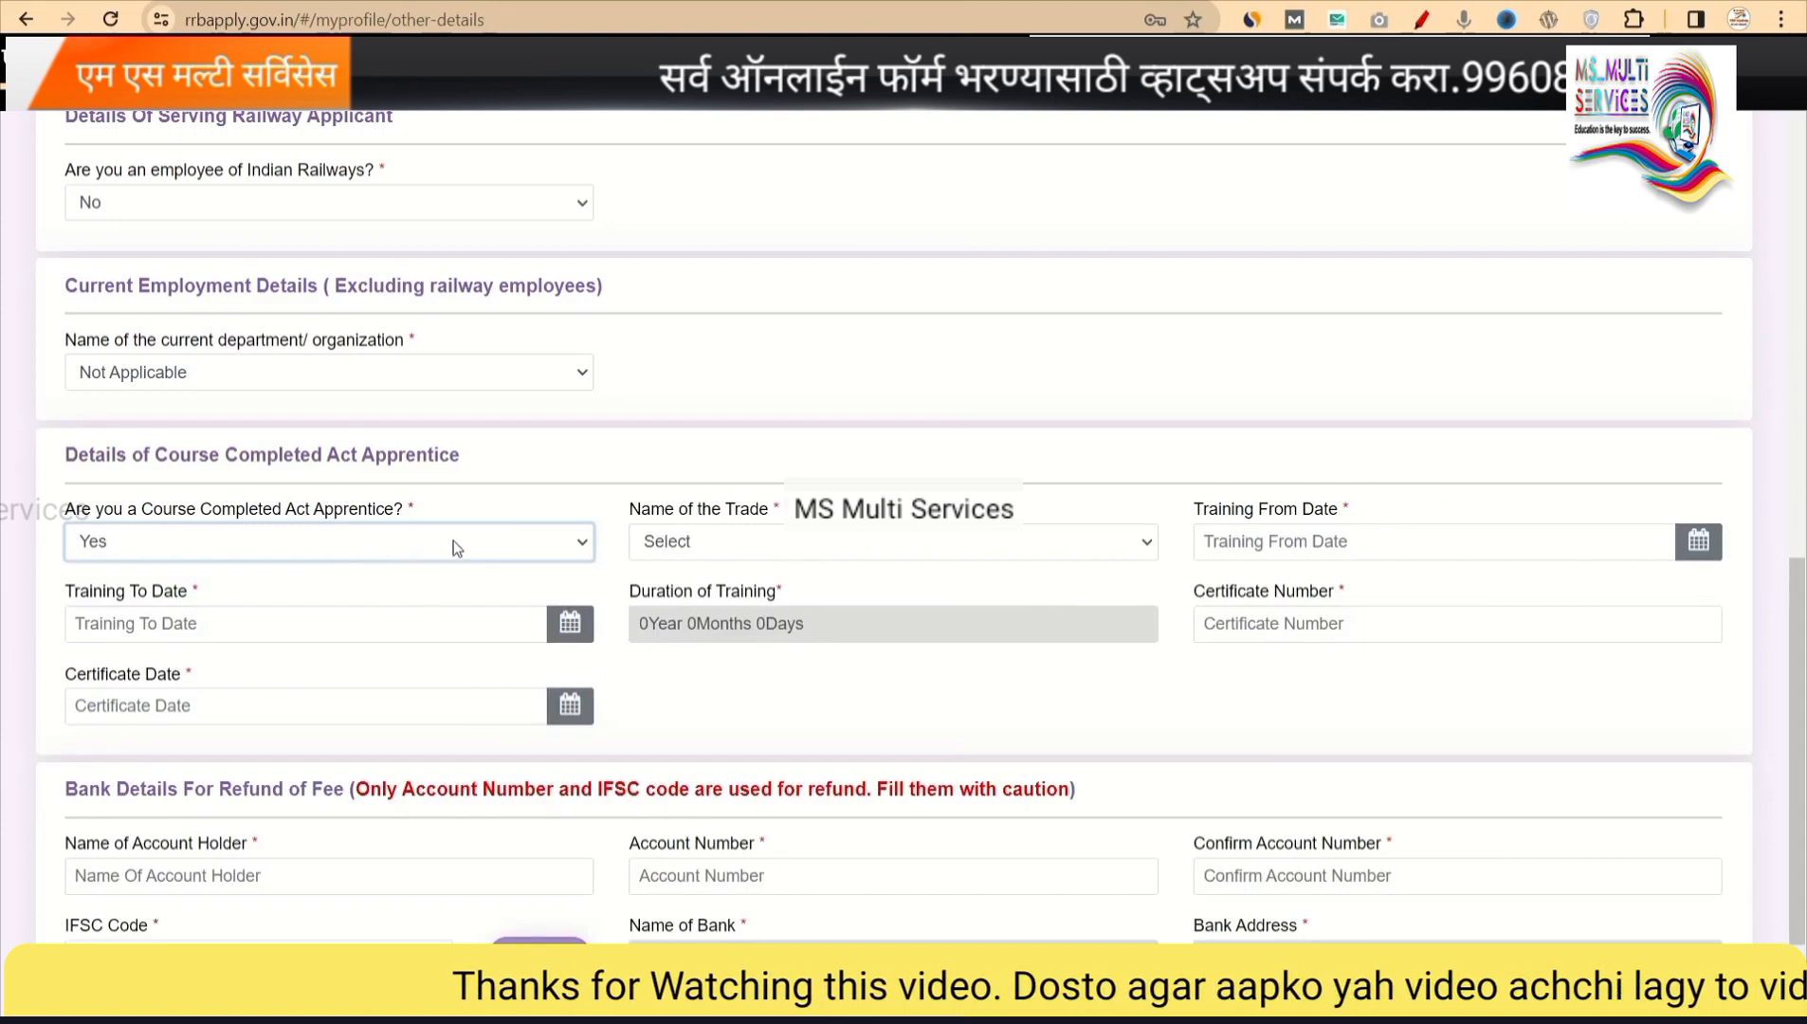
pyautogui.click(571, 557)
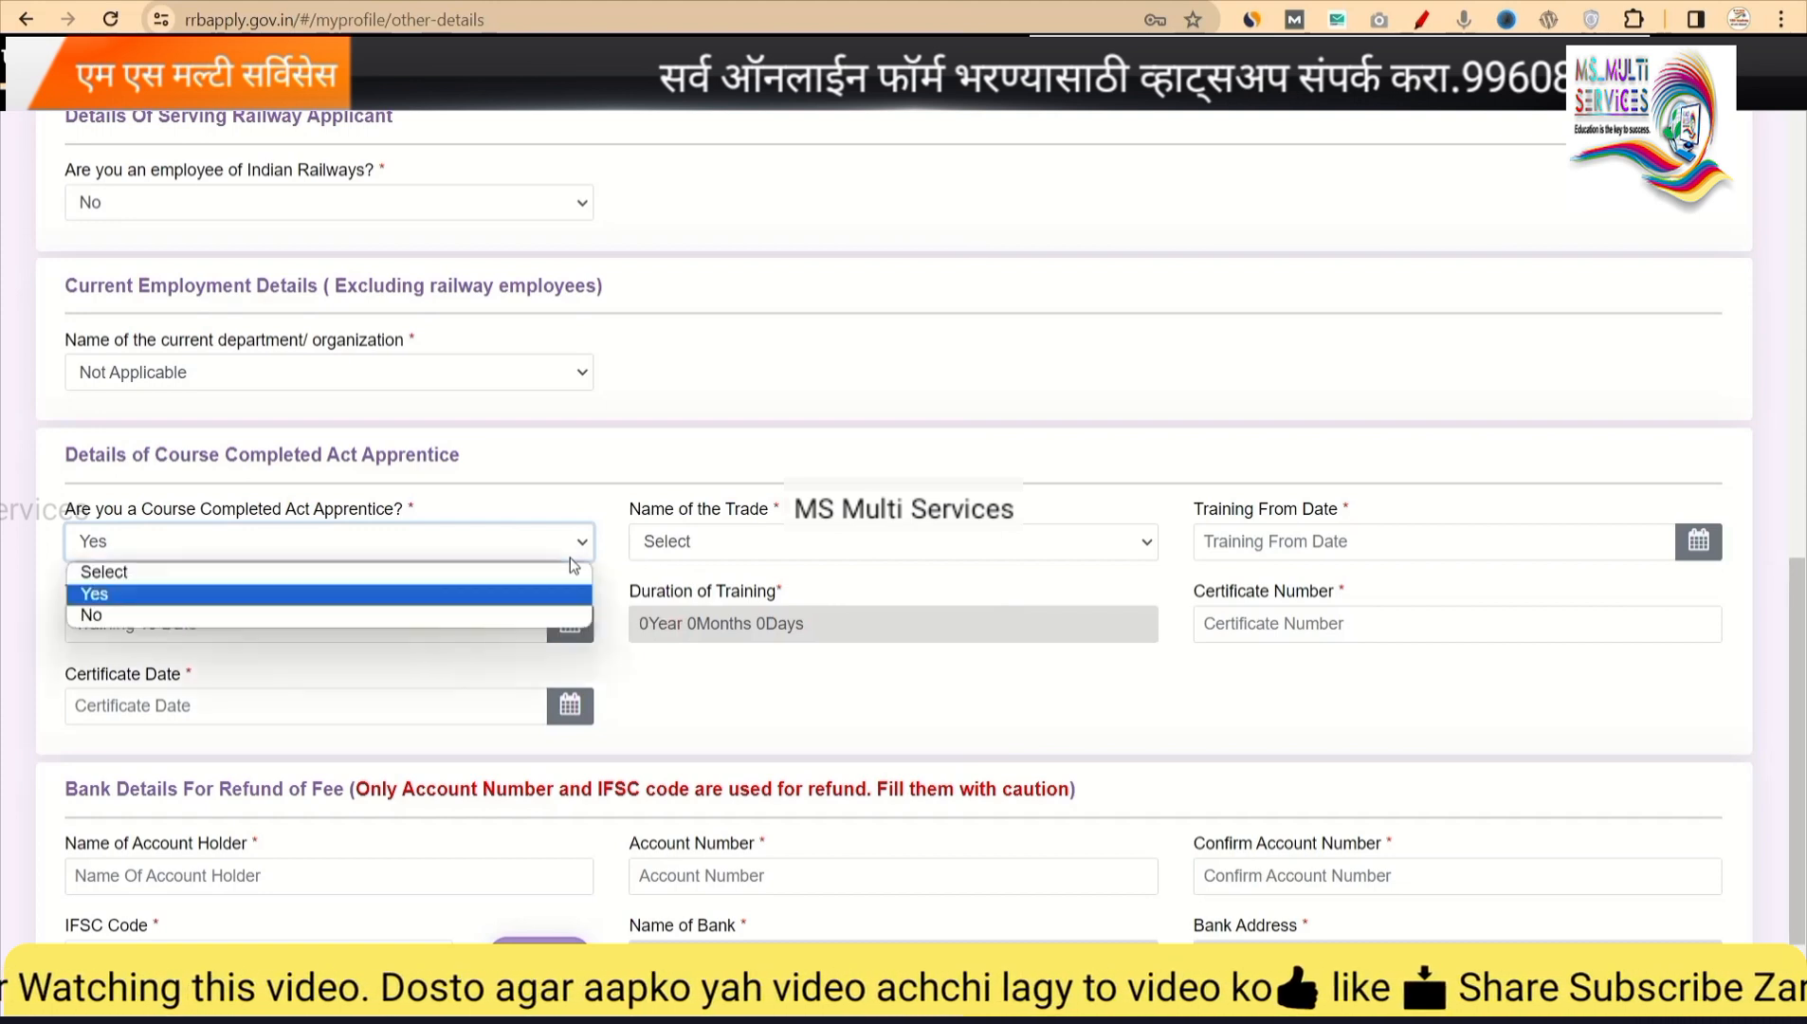
pyautogui.click(318, 617)
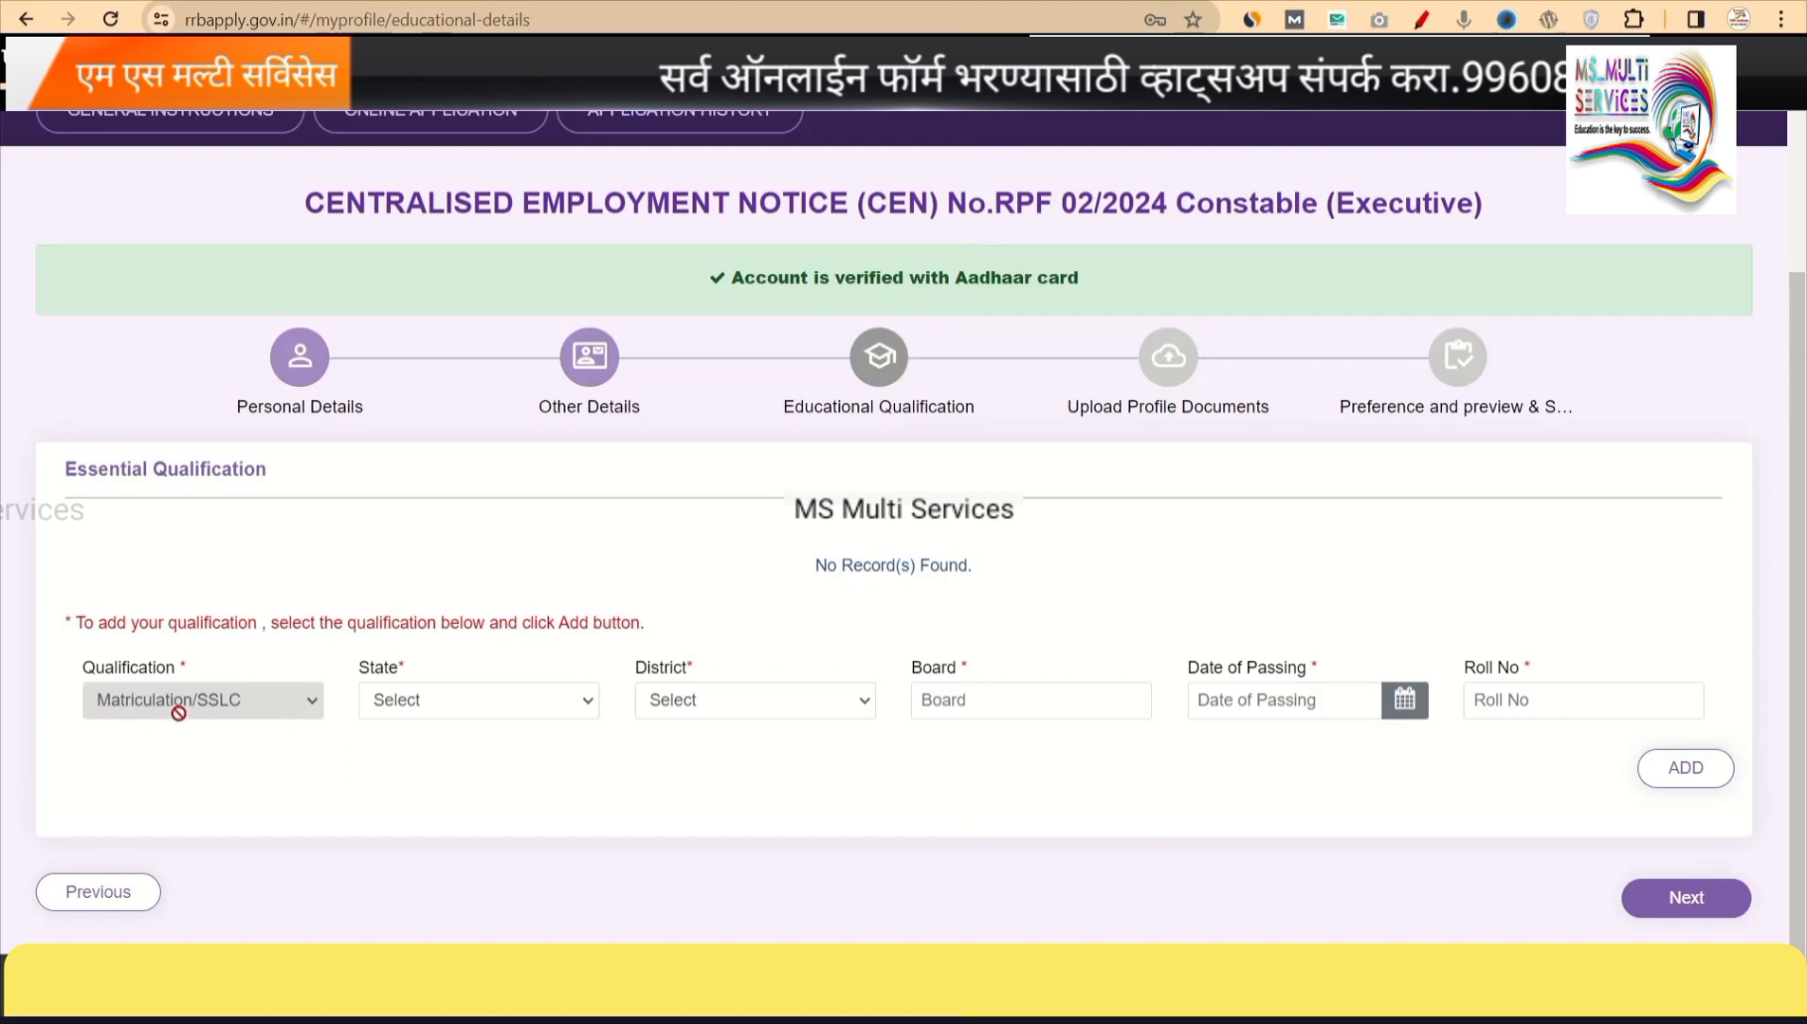
# Select MAHARASHTRA as the qualification state and Ahmednagar as the district.
pyautogui.click(446, 714)
pyautogui.press('m')
pyautogui.press('m')
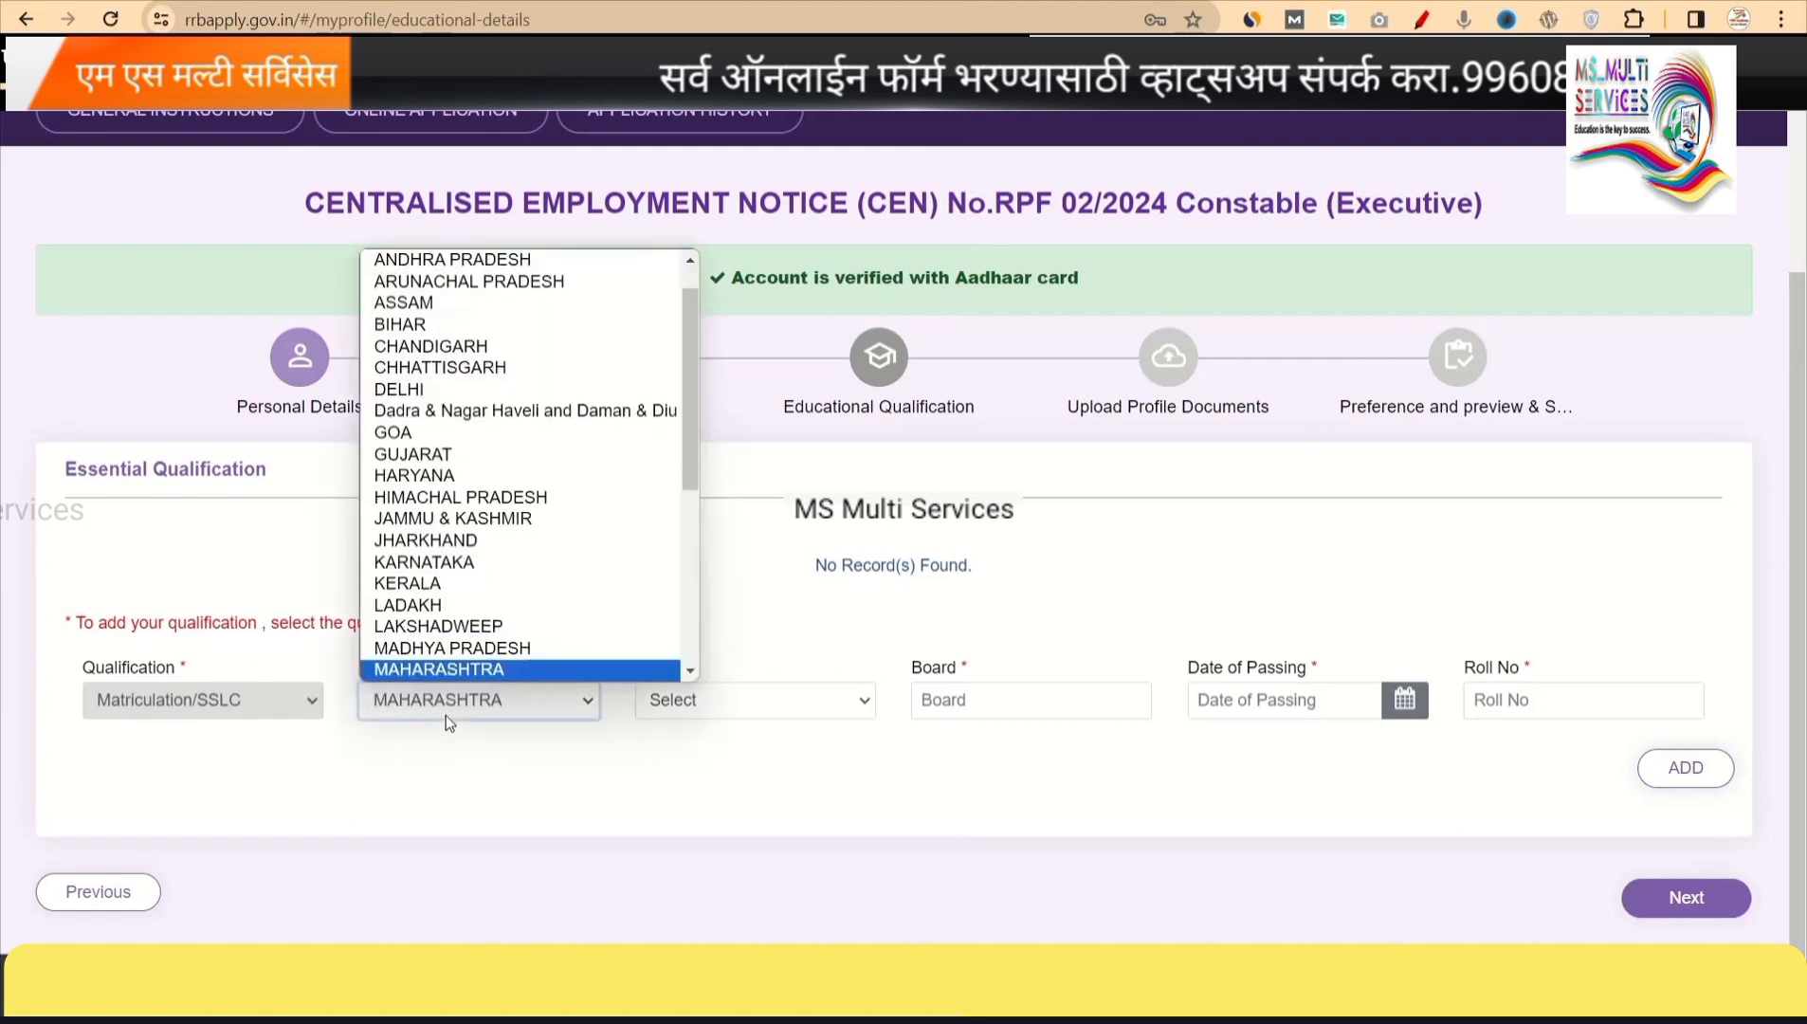
pyautogui.press('Return')
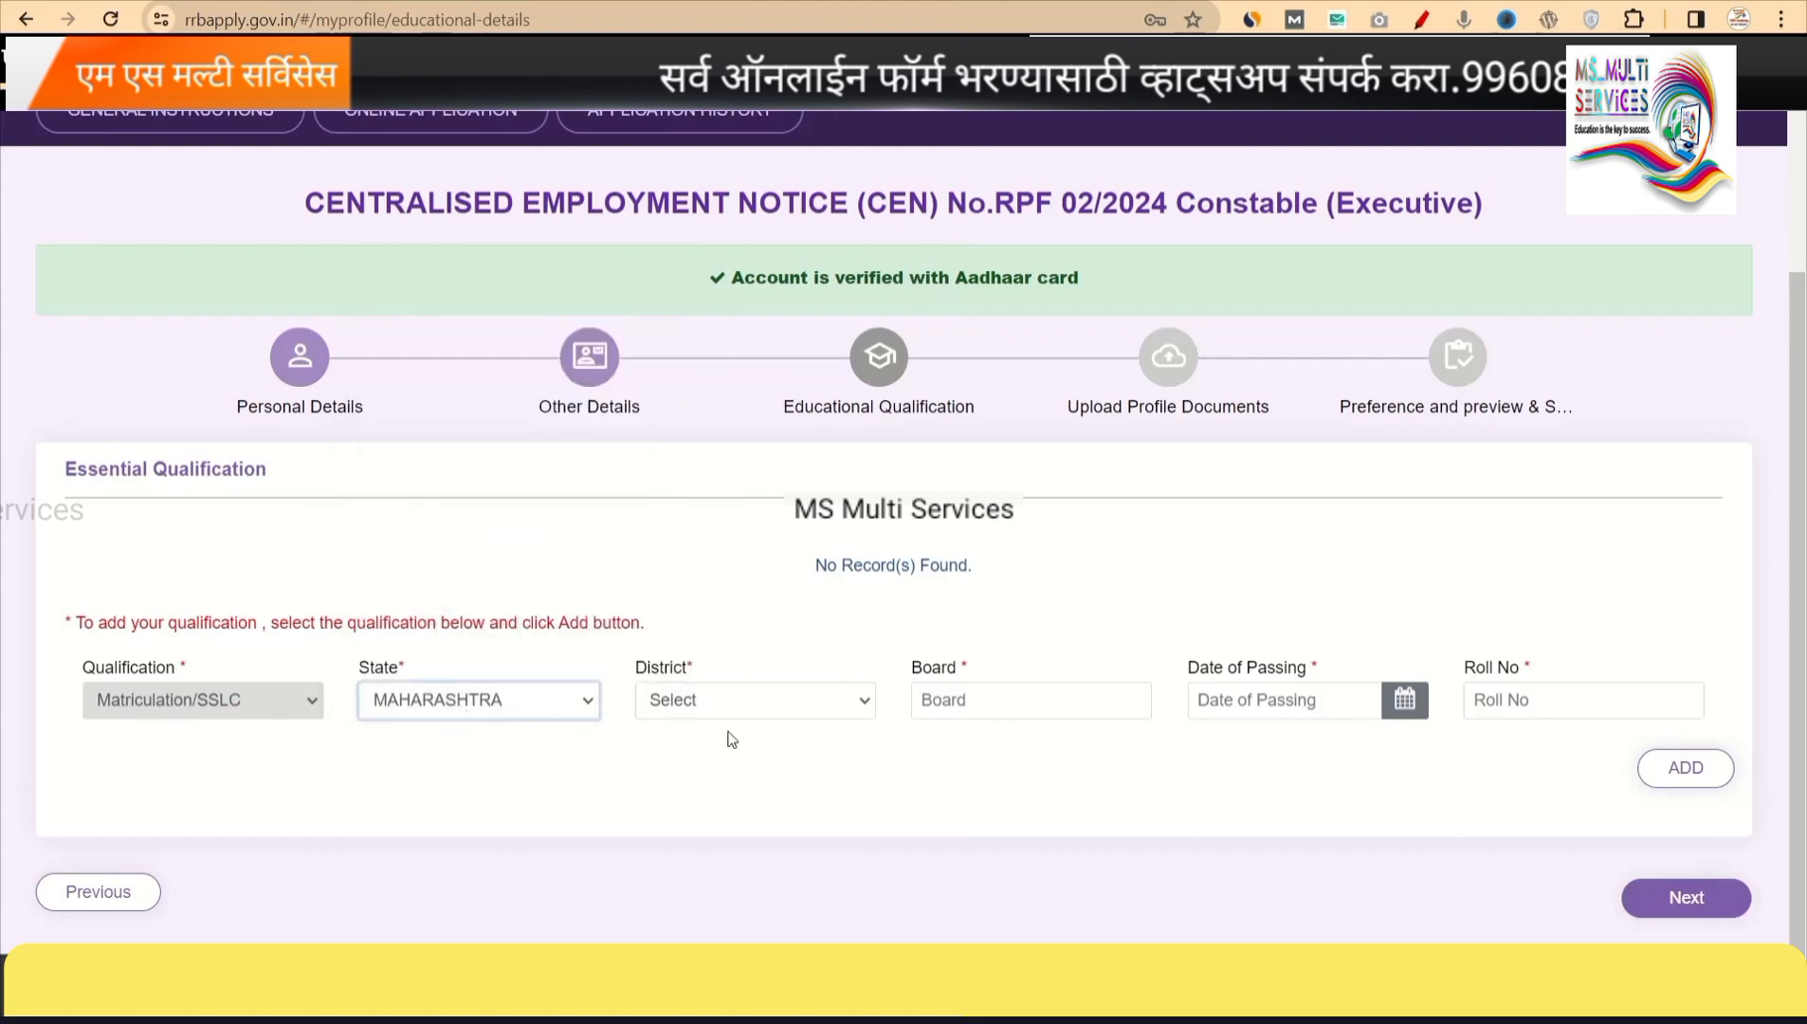
pyautogui.click(720, 699)
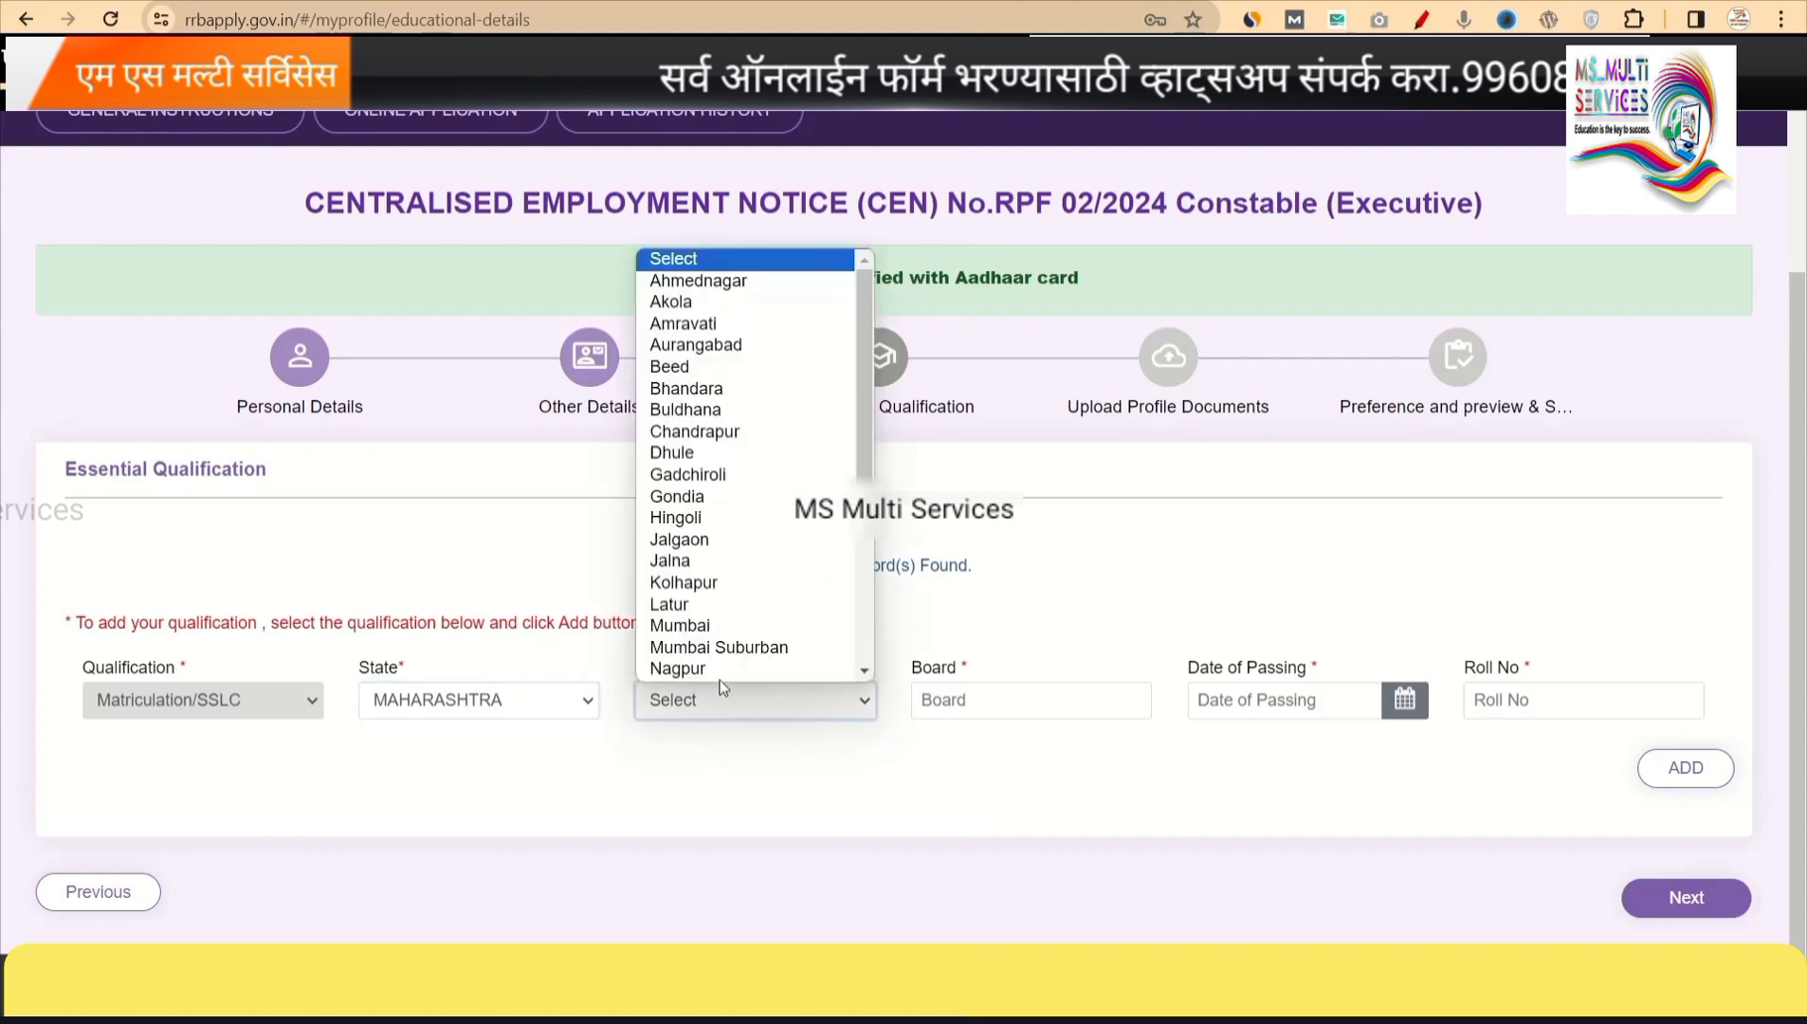
pyautogui.click(712, 289)
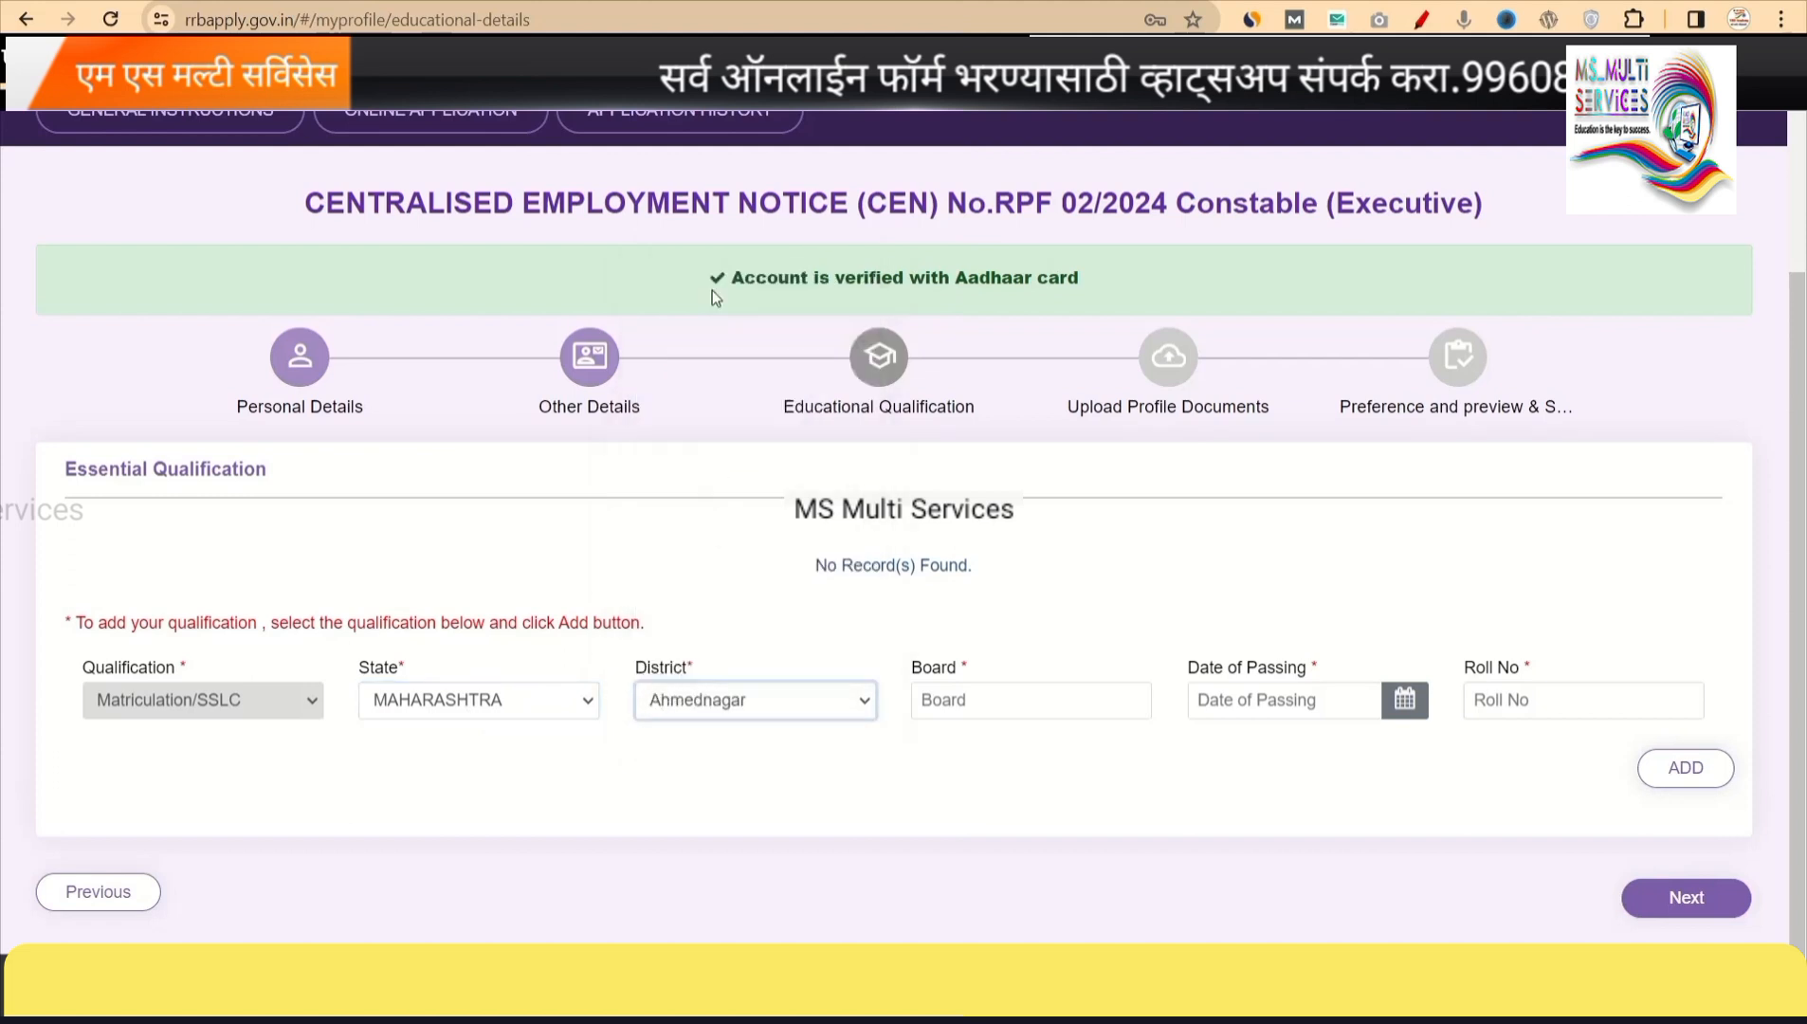
# Enter PUNE as the board name and check the date-of-passing calendar.
pyautogui.click(1011, 692)
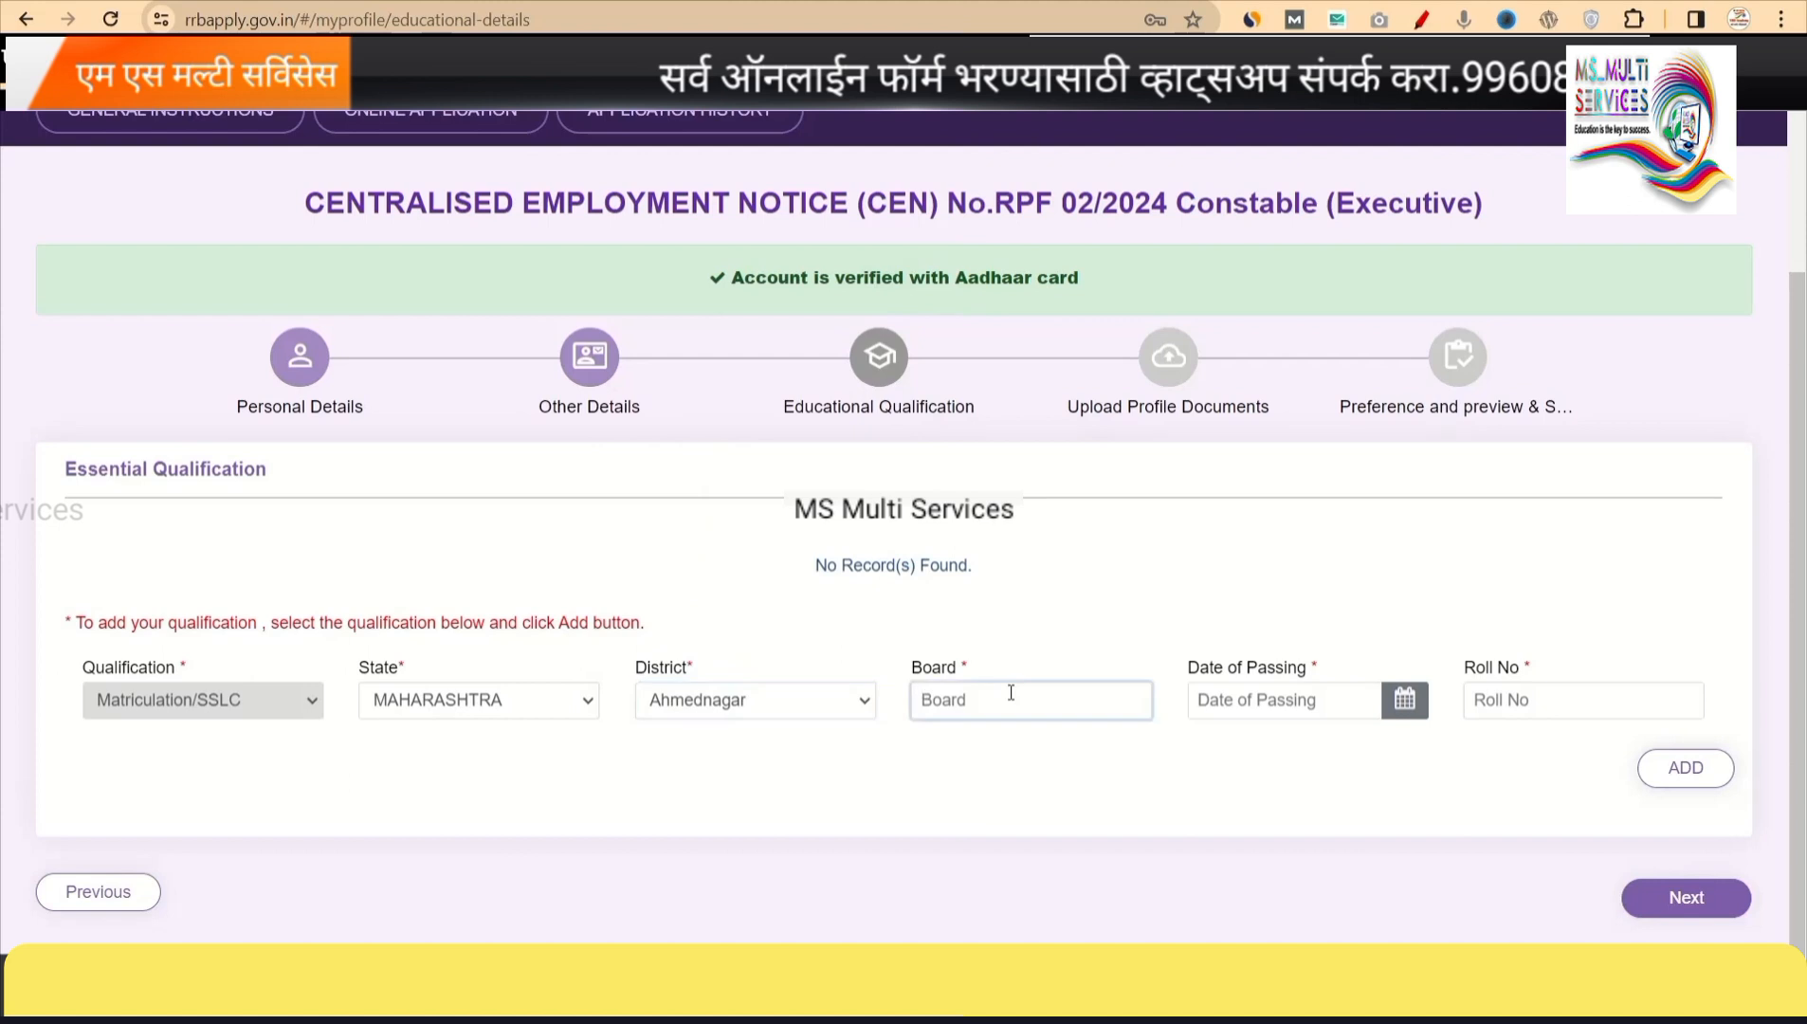
pyautogui.write('PUNE')
pyautogui.click(1386, 716)
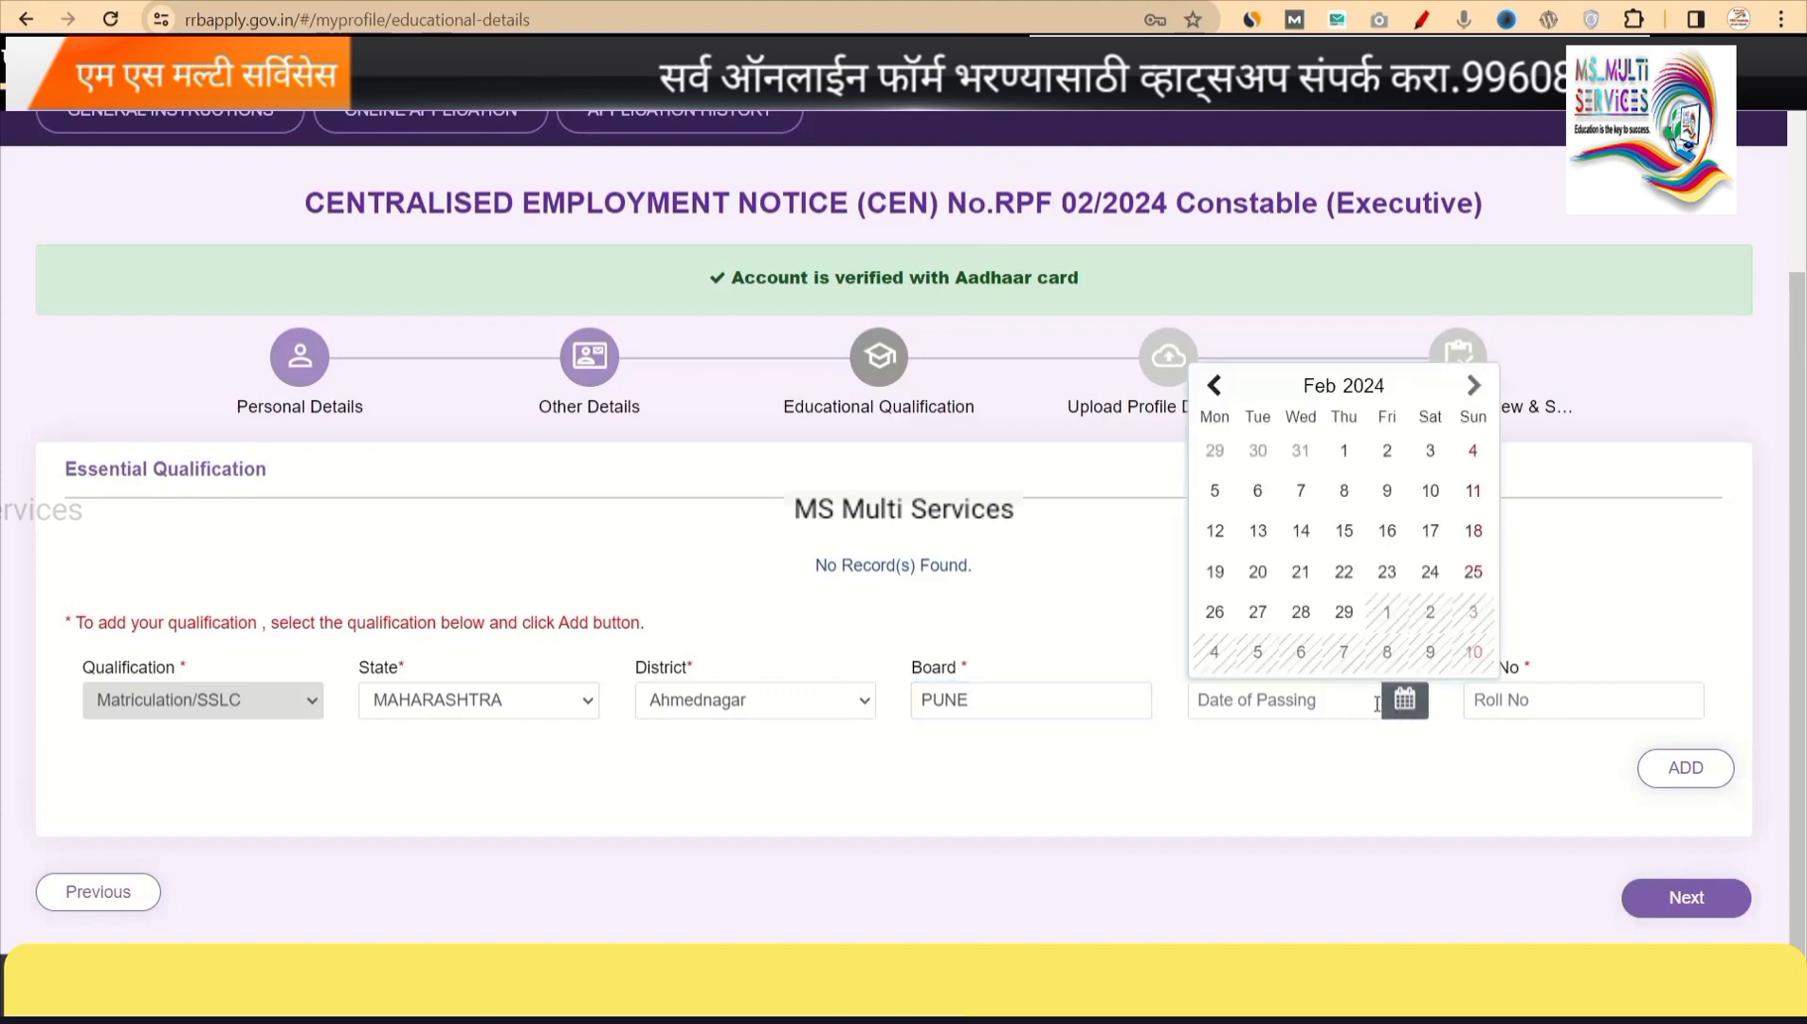
pyautogui.click(1397, 729)
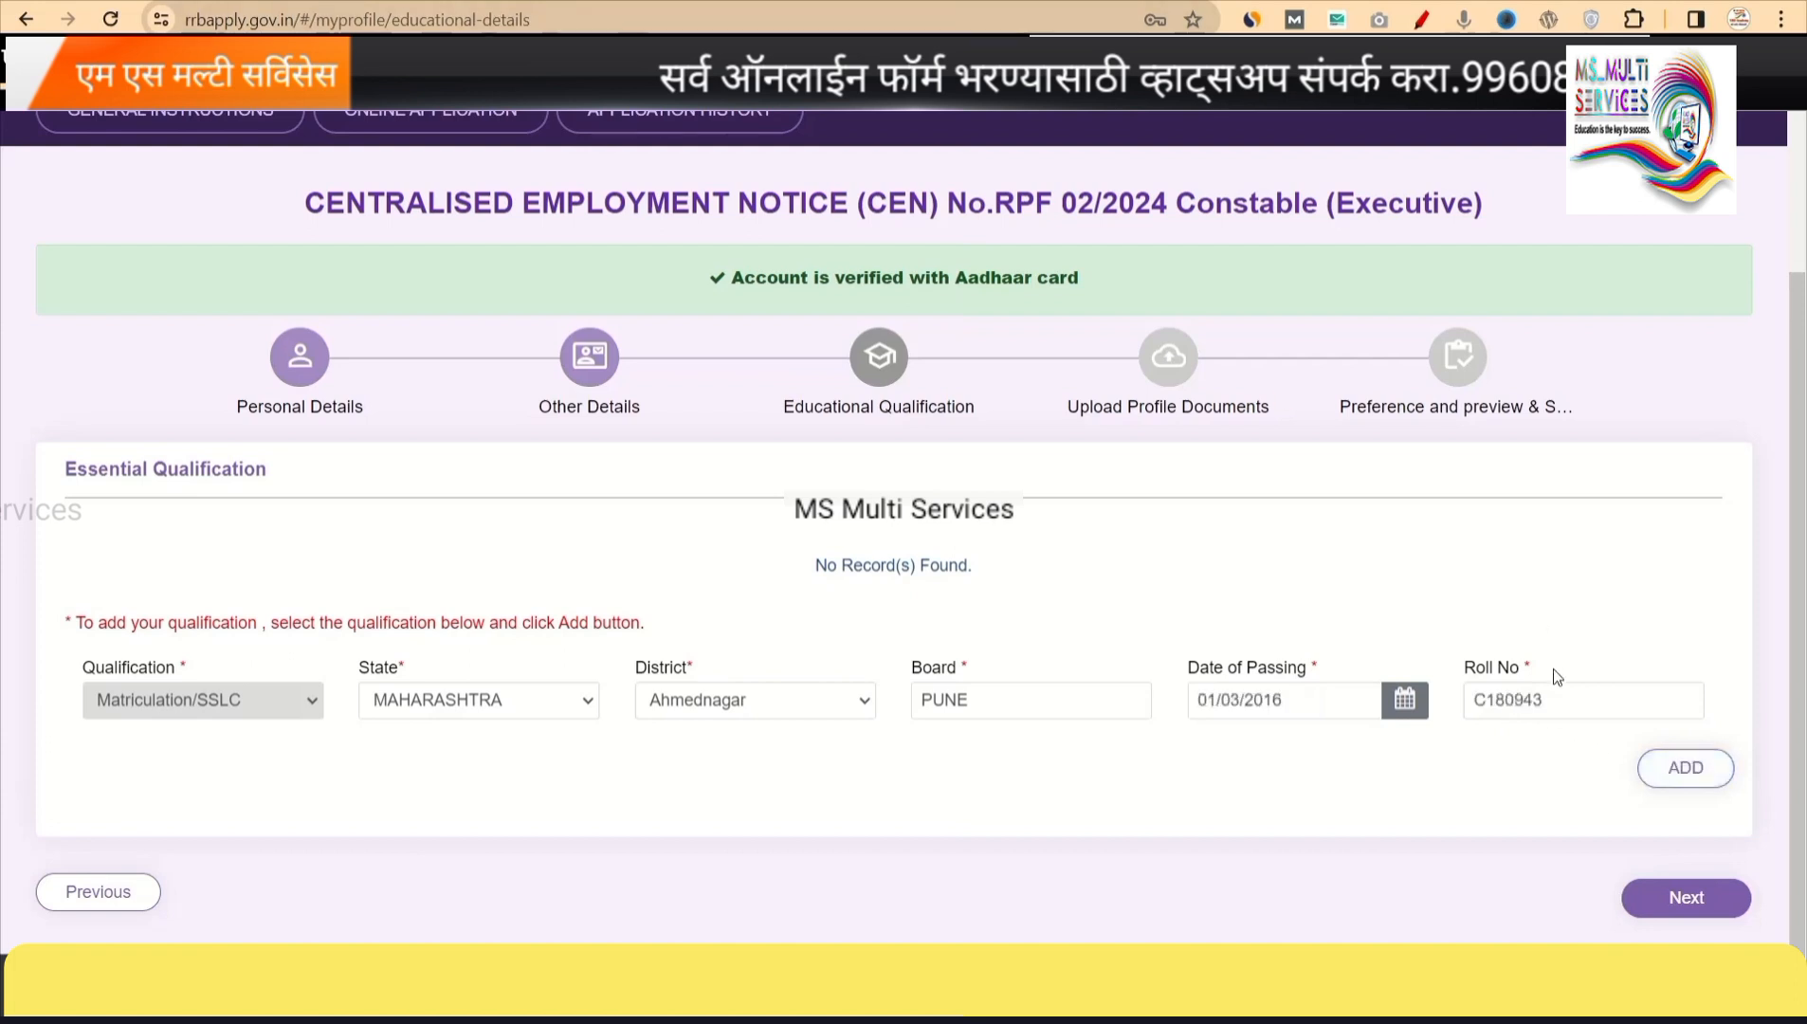
# Add the Matriculation/SSLC row to the qualifications table and continue to Upload Profile Documents.
pyautogui.click(1678, 770)
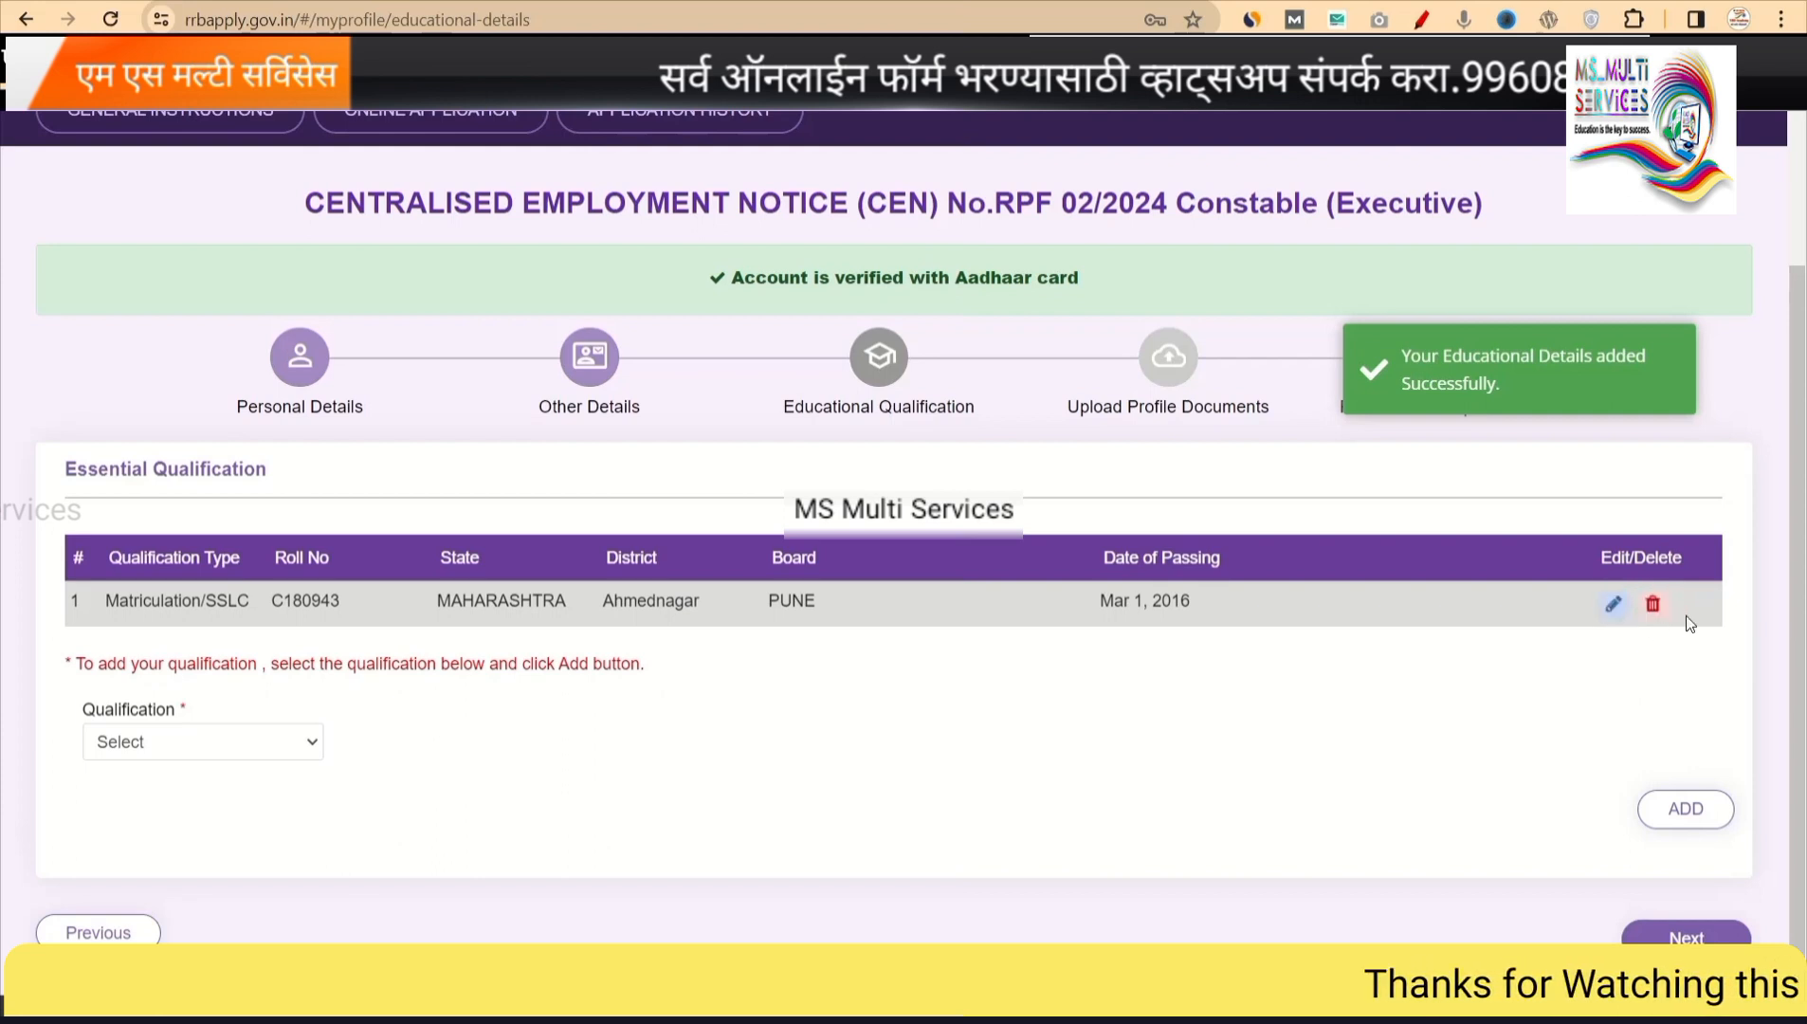
pyautogui.click(198, 754)
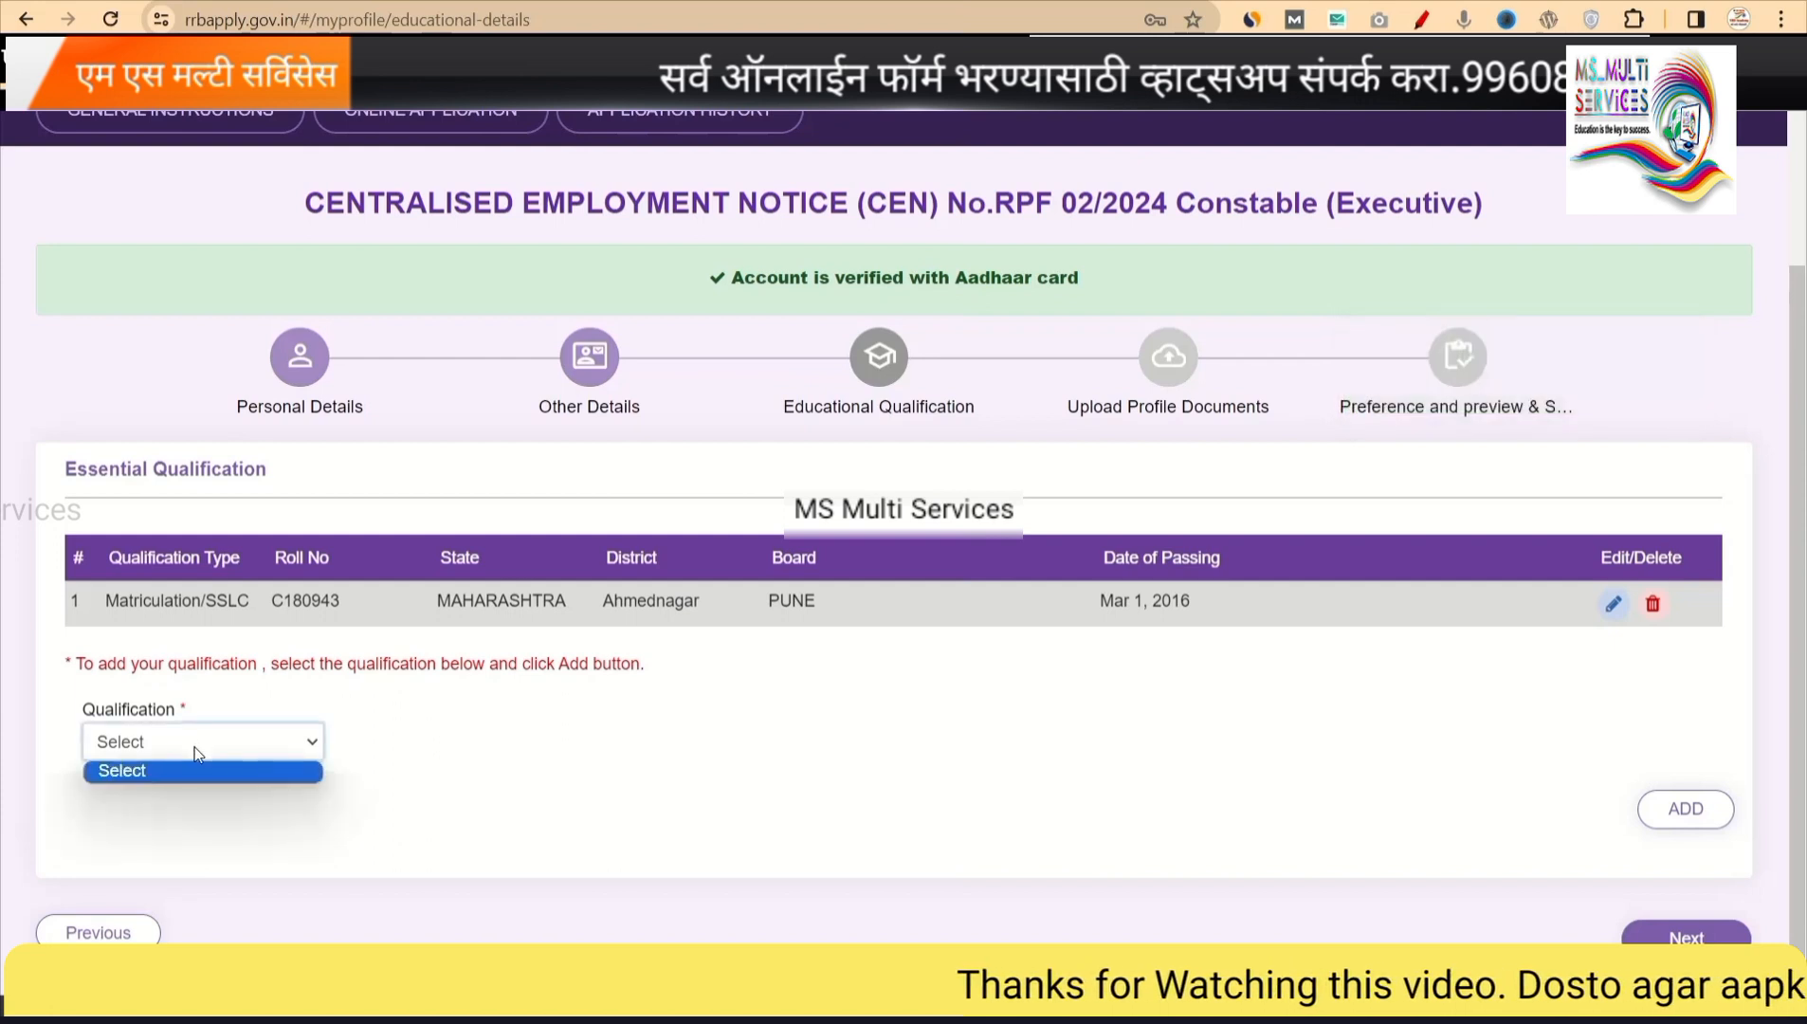
pyautogui.click(280, 774)
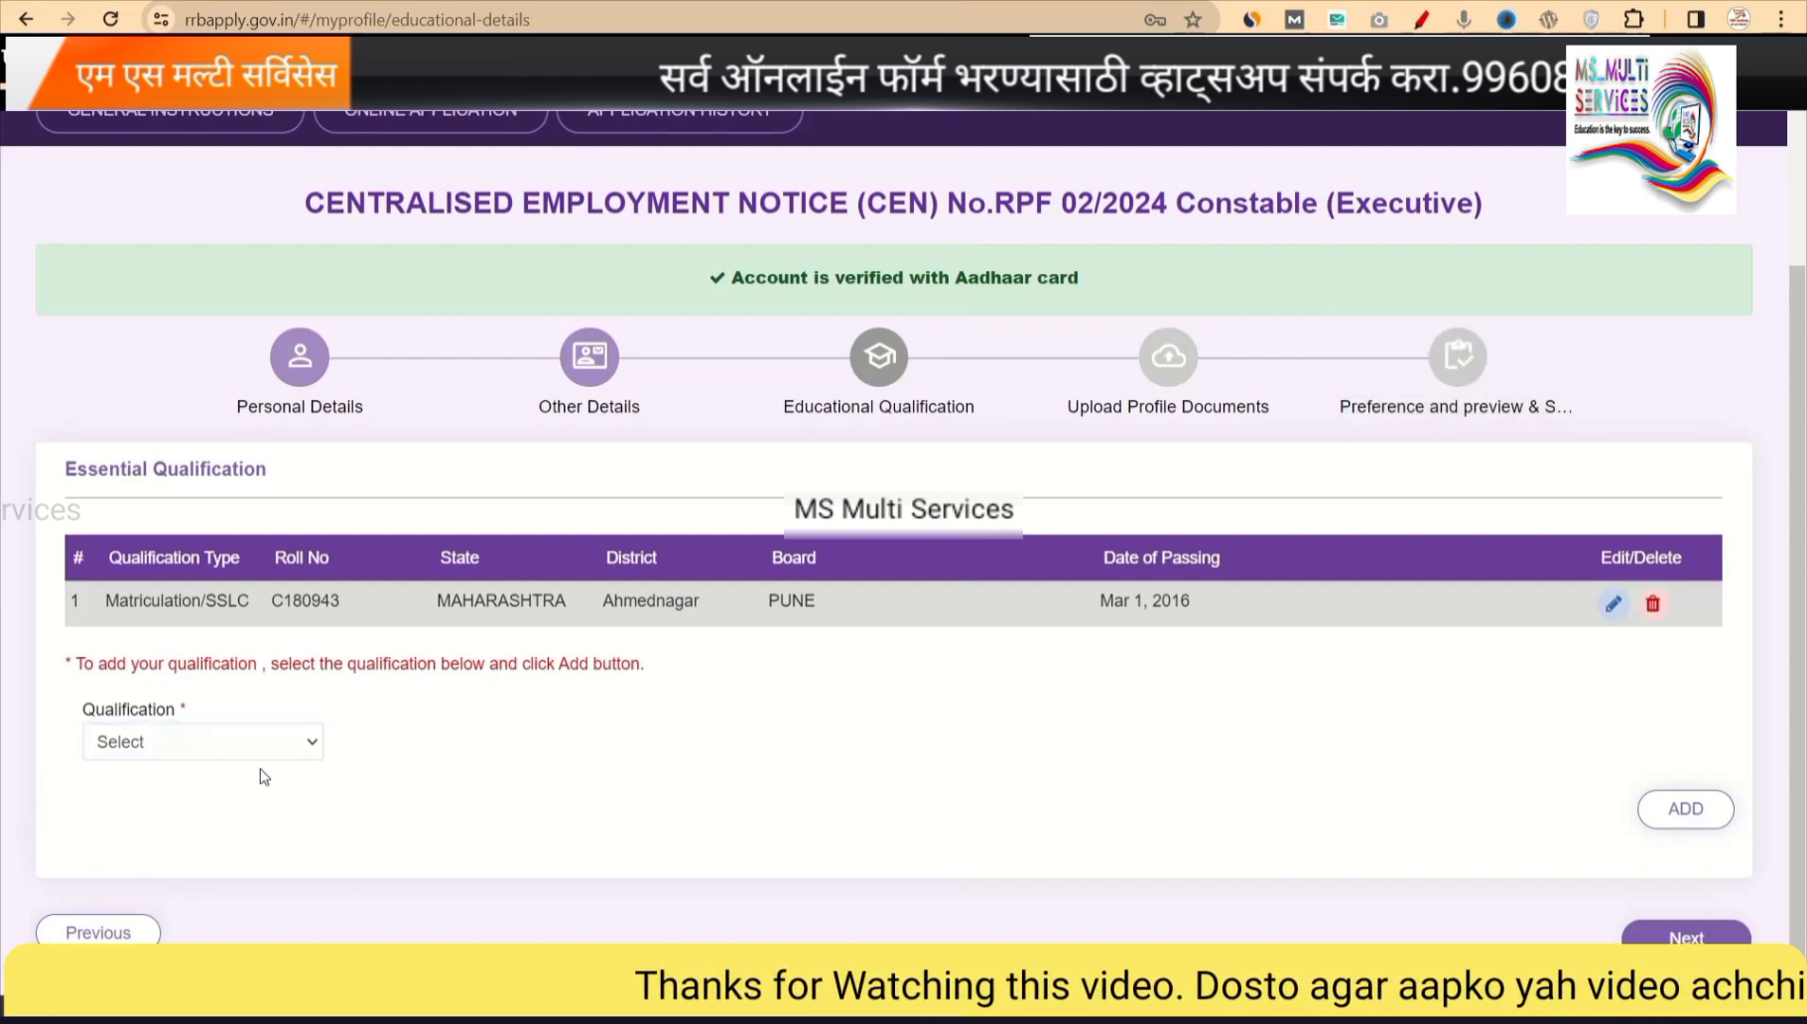
pyautogui.click(294, 743)
pyautogui.click(806, 806)
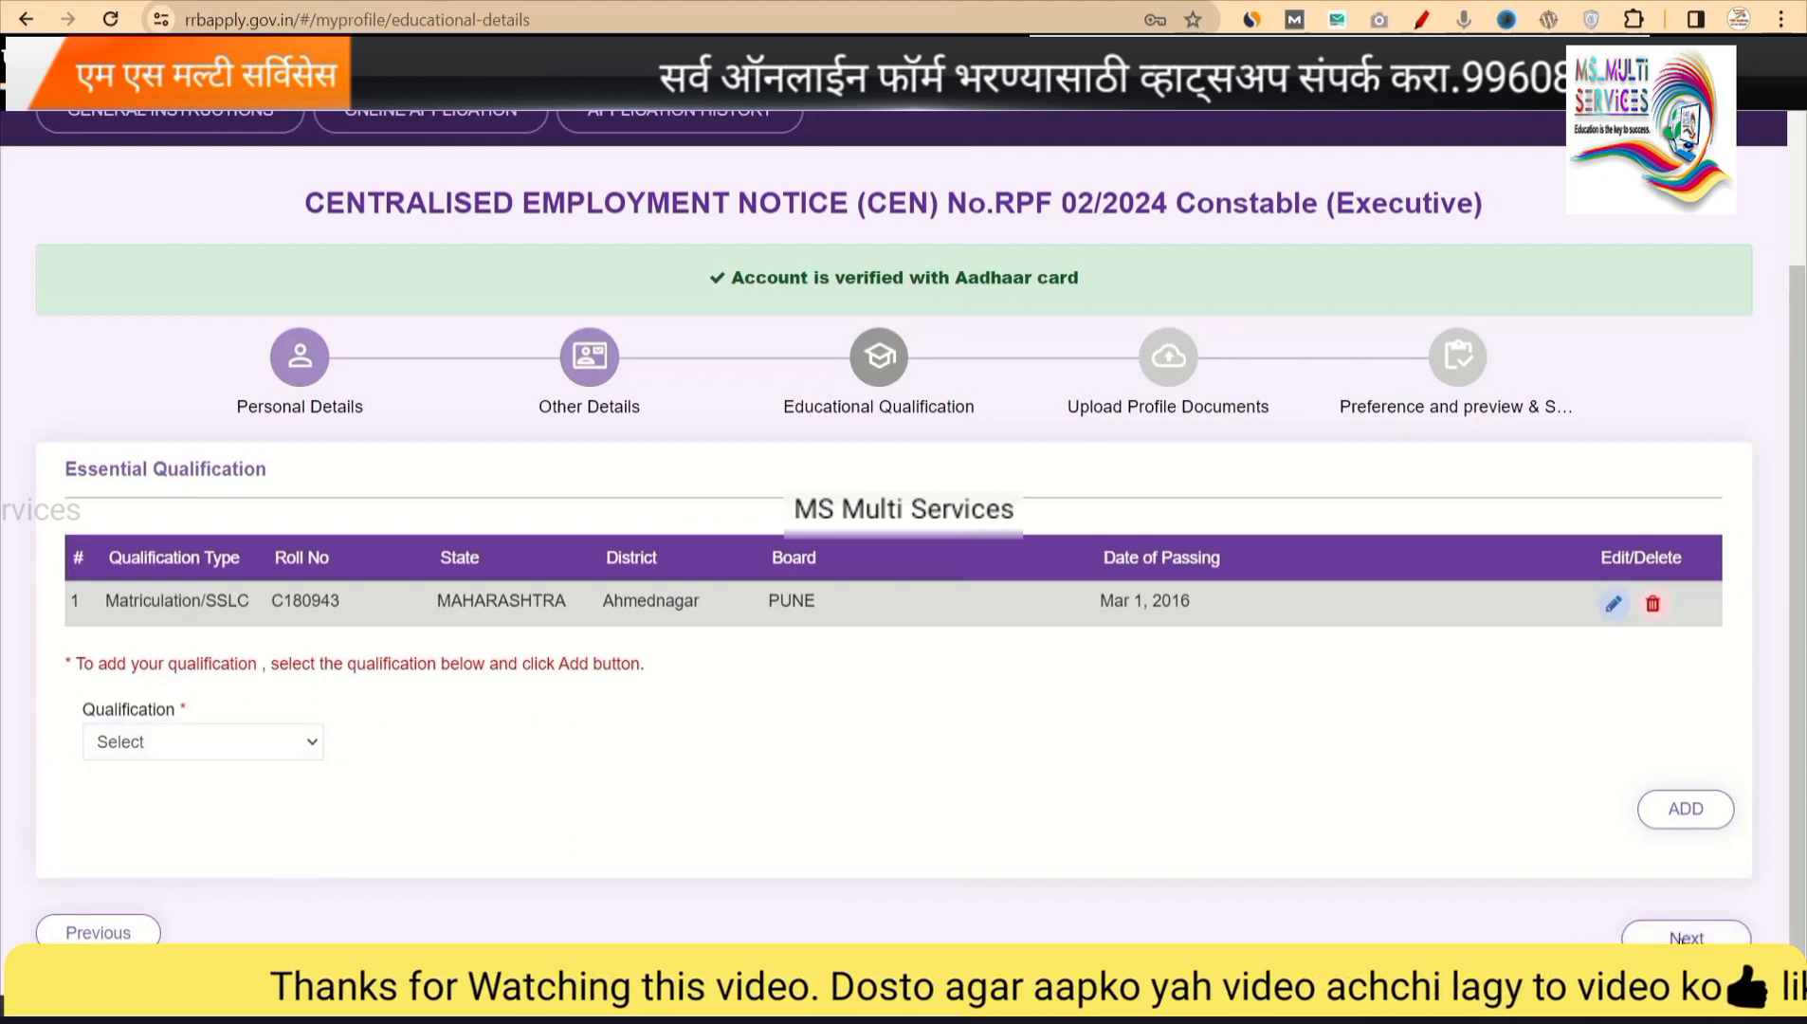
pyautogui.click(1684, 939)
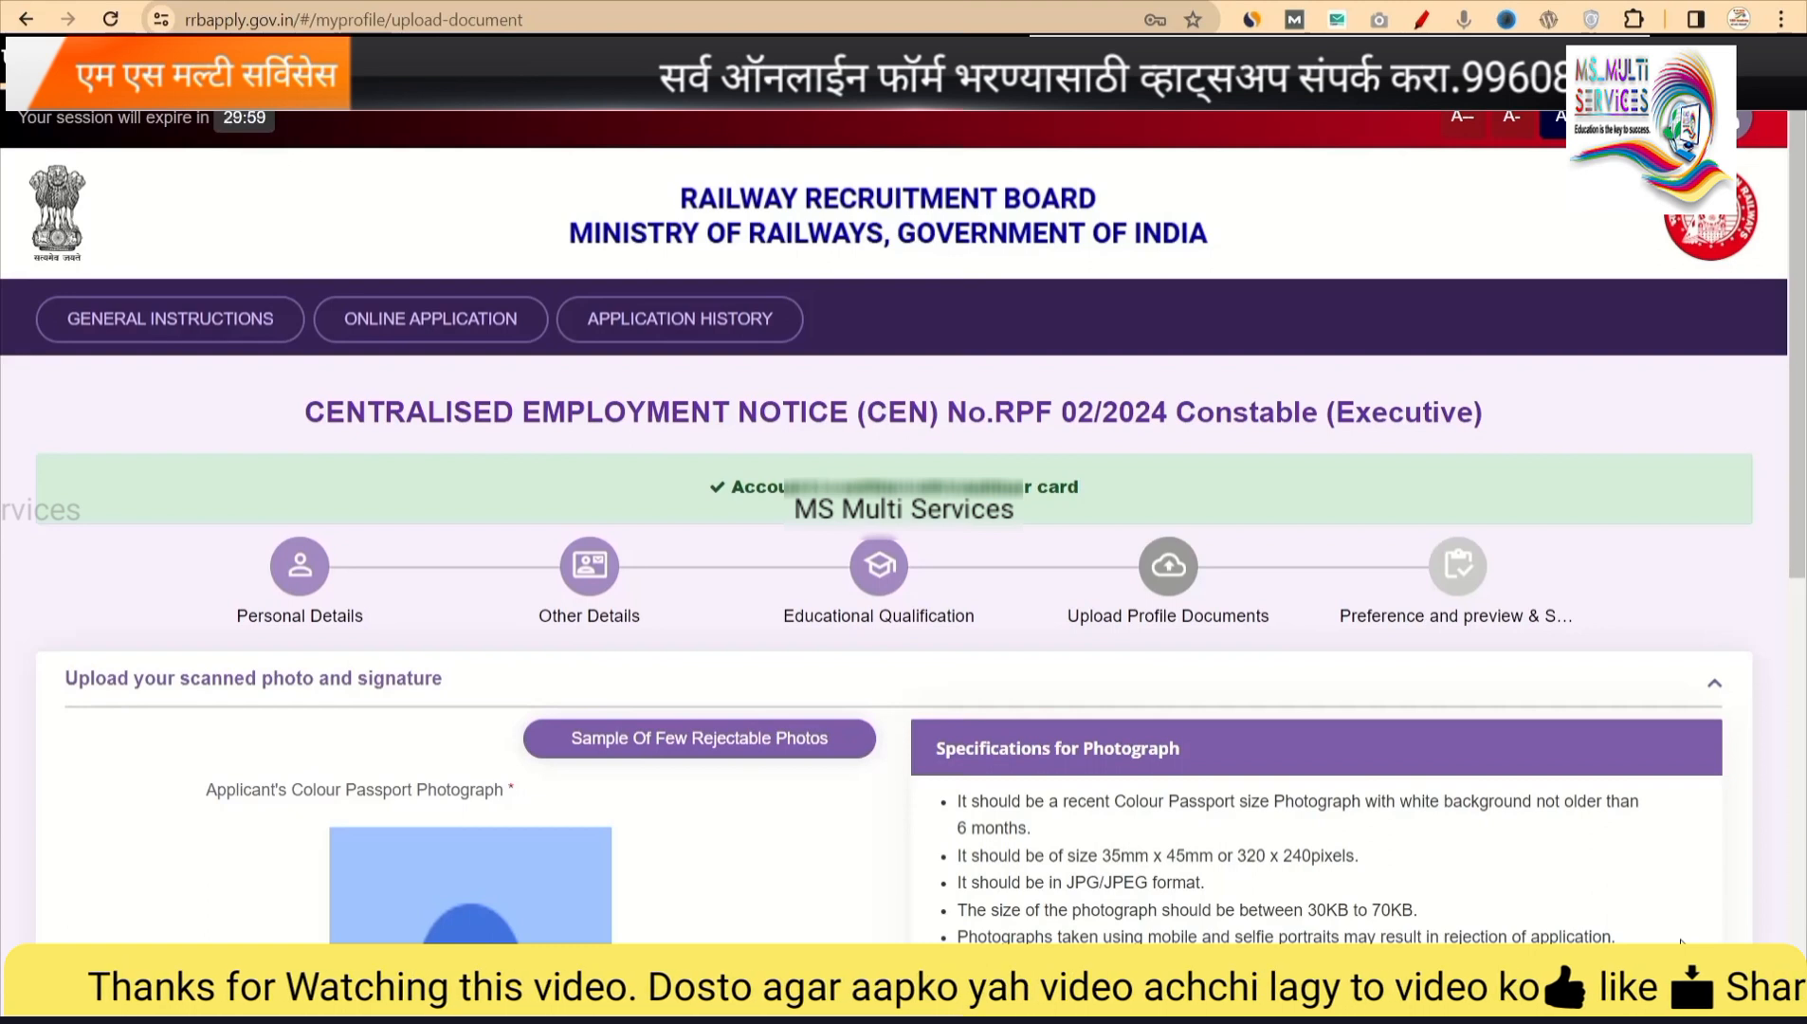
pyautogui.scroll(-1, 961, 891)
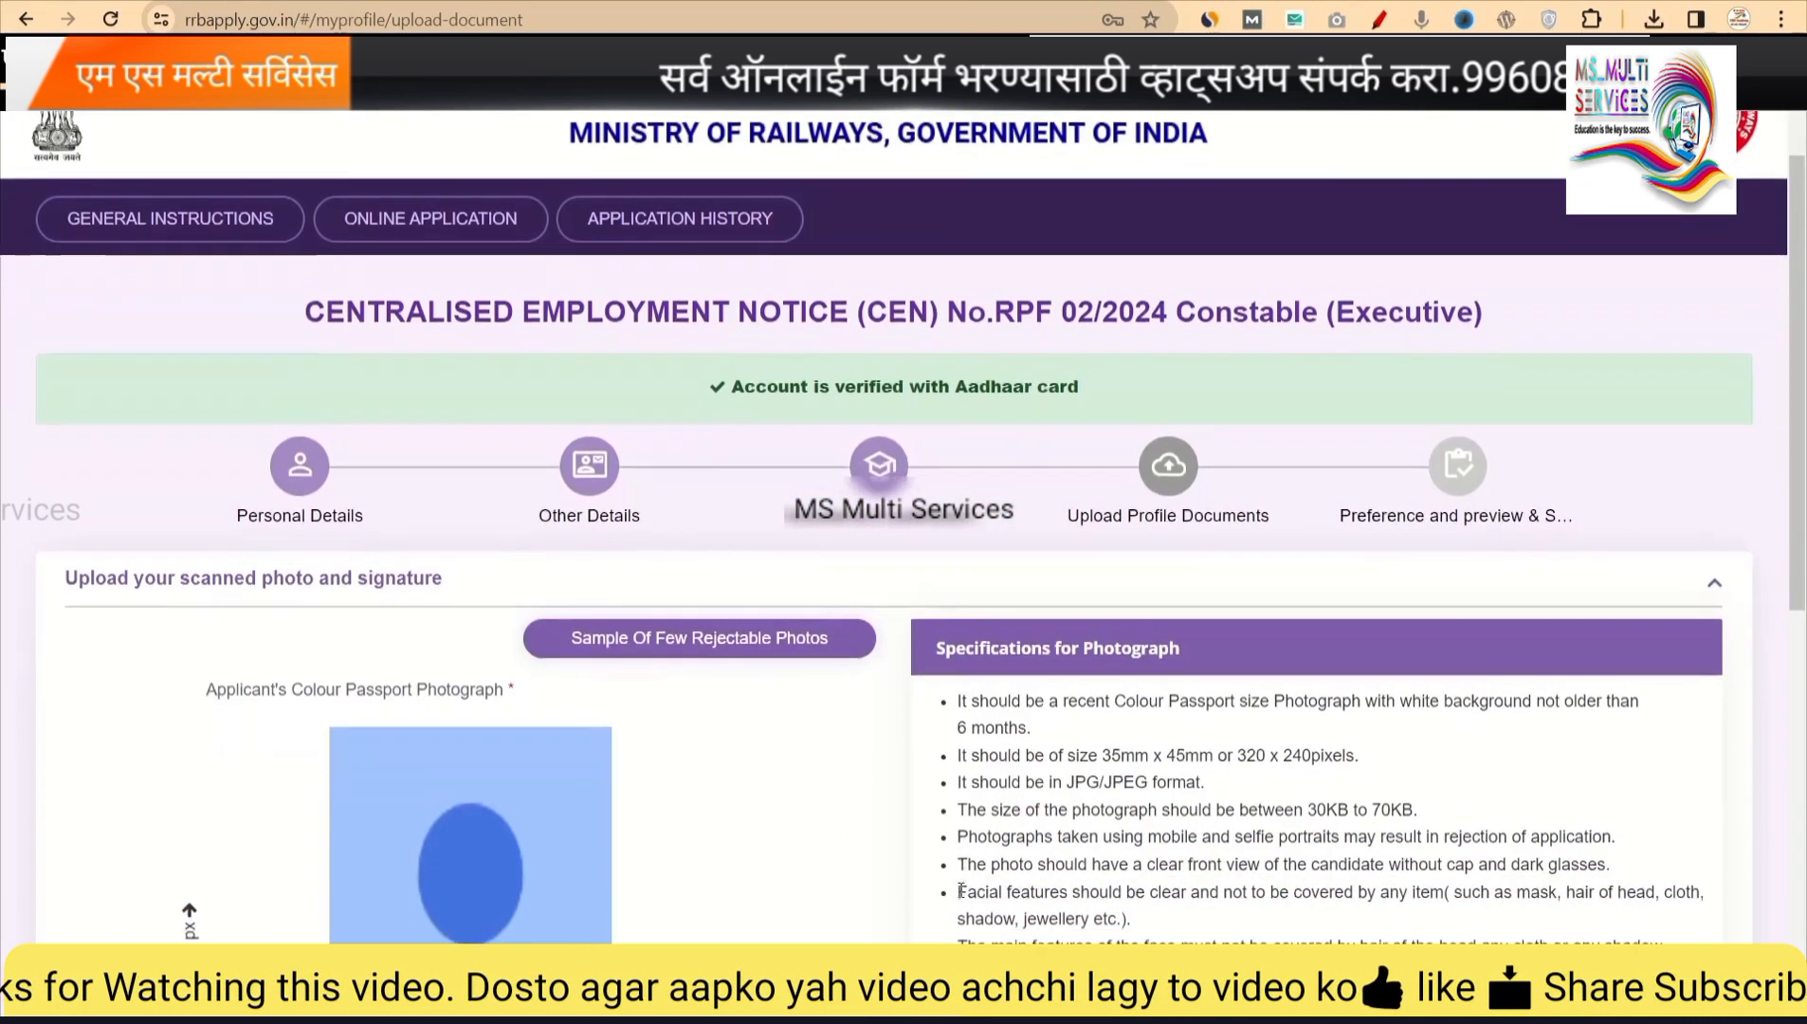
pyautogui.scroll(-3, 961, 891)
pyautogui.scroll(-1, 961, 891)
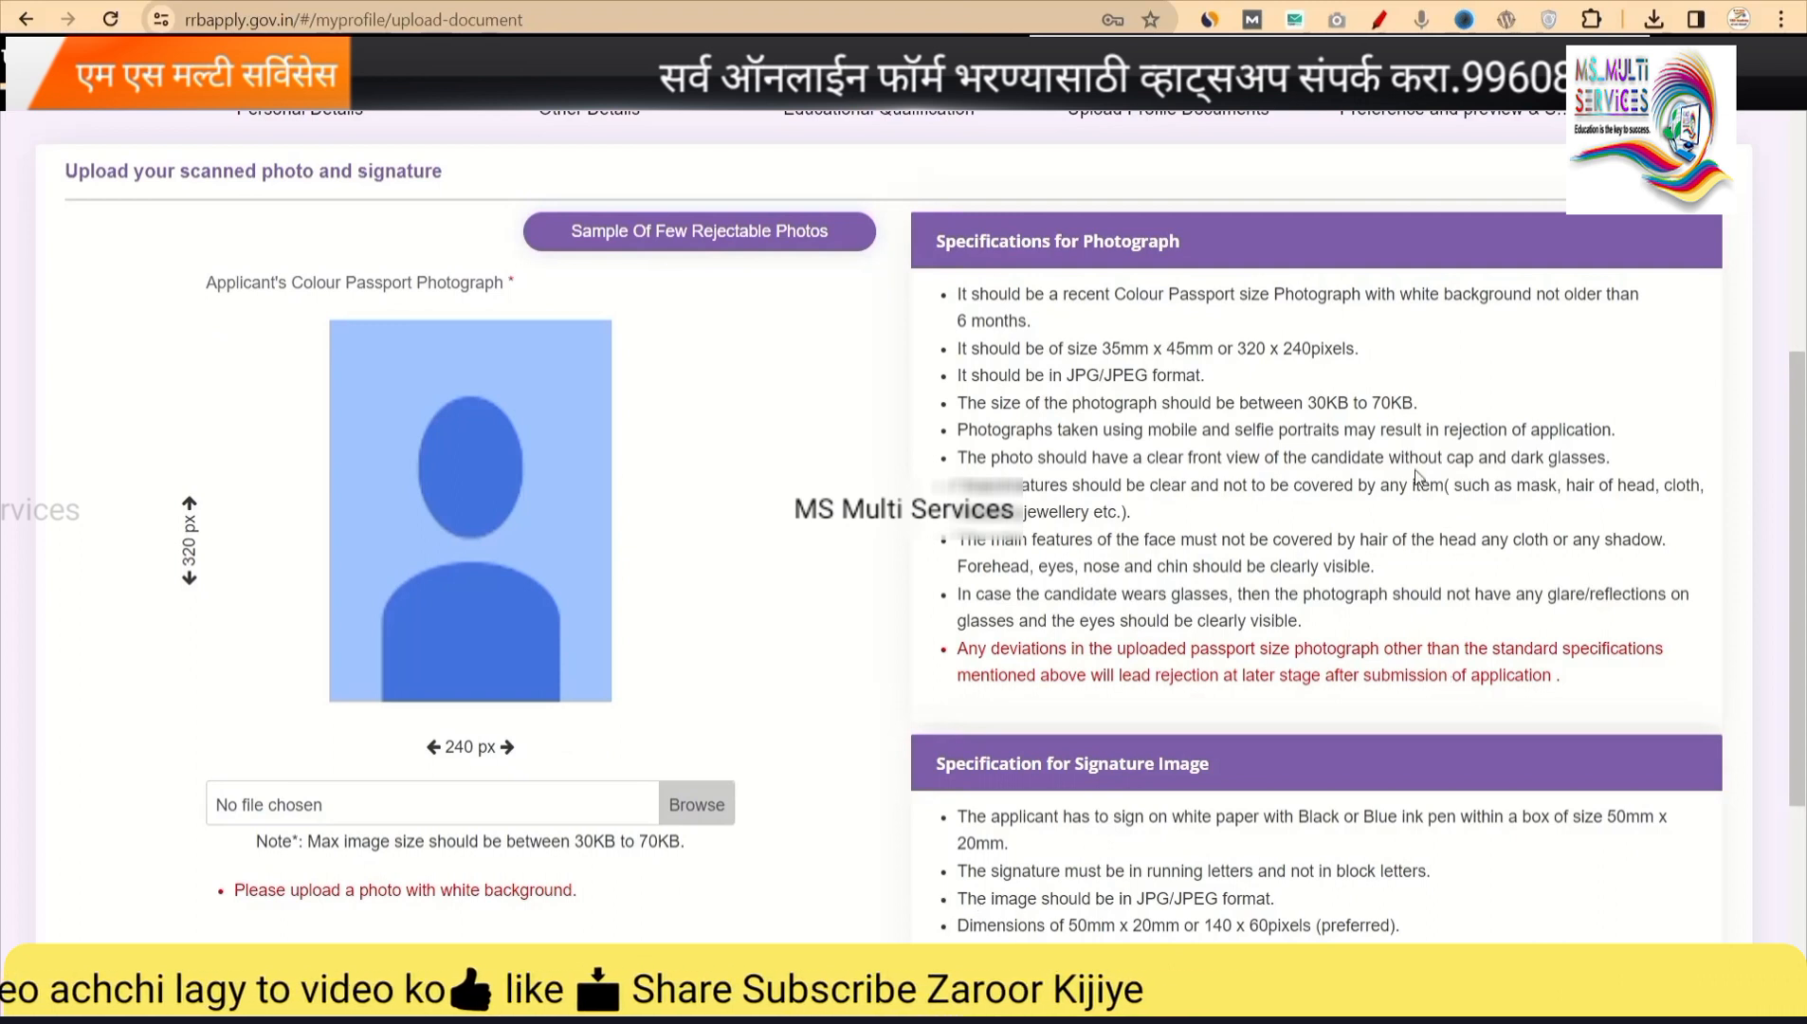
pyautogui.moveTo(1416, 403); pyautogui.dragTo(1307, 403)
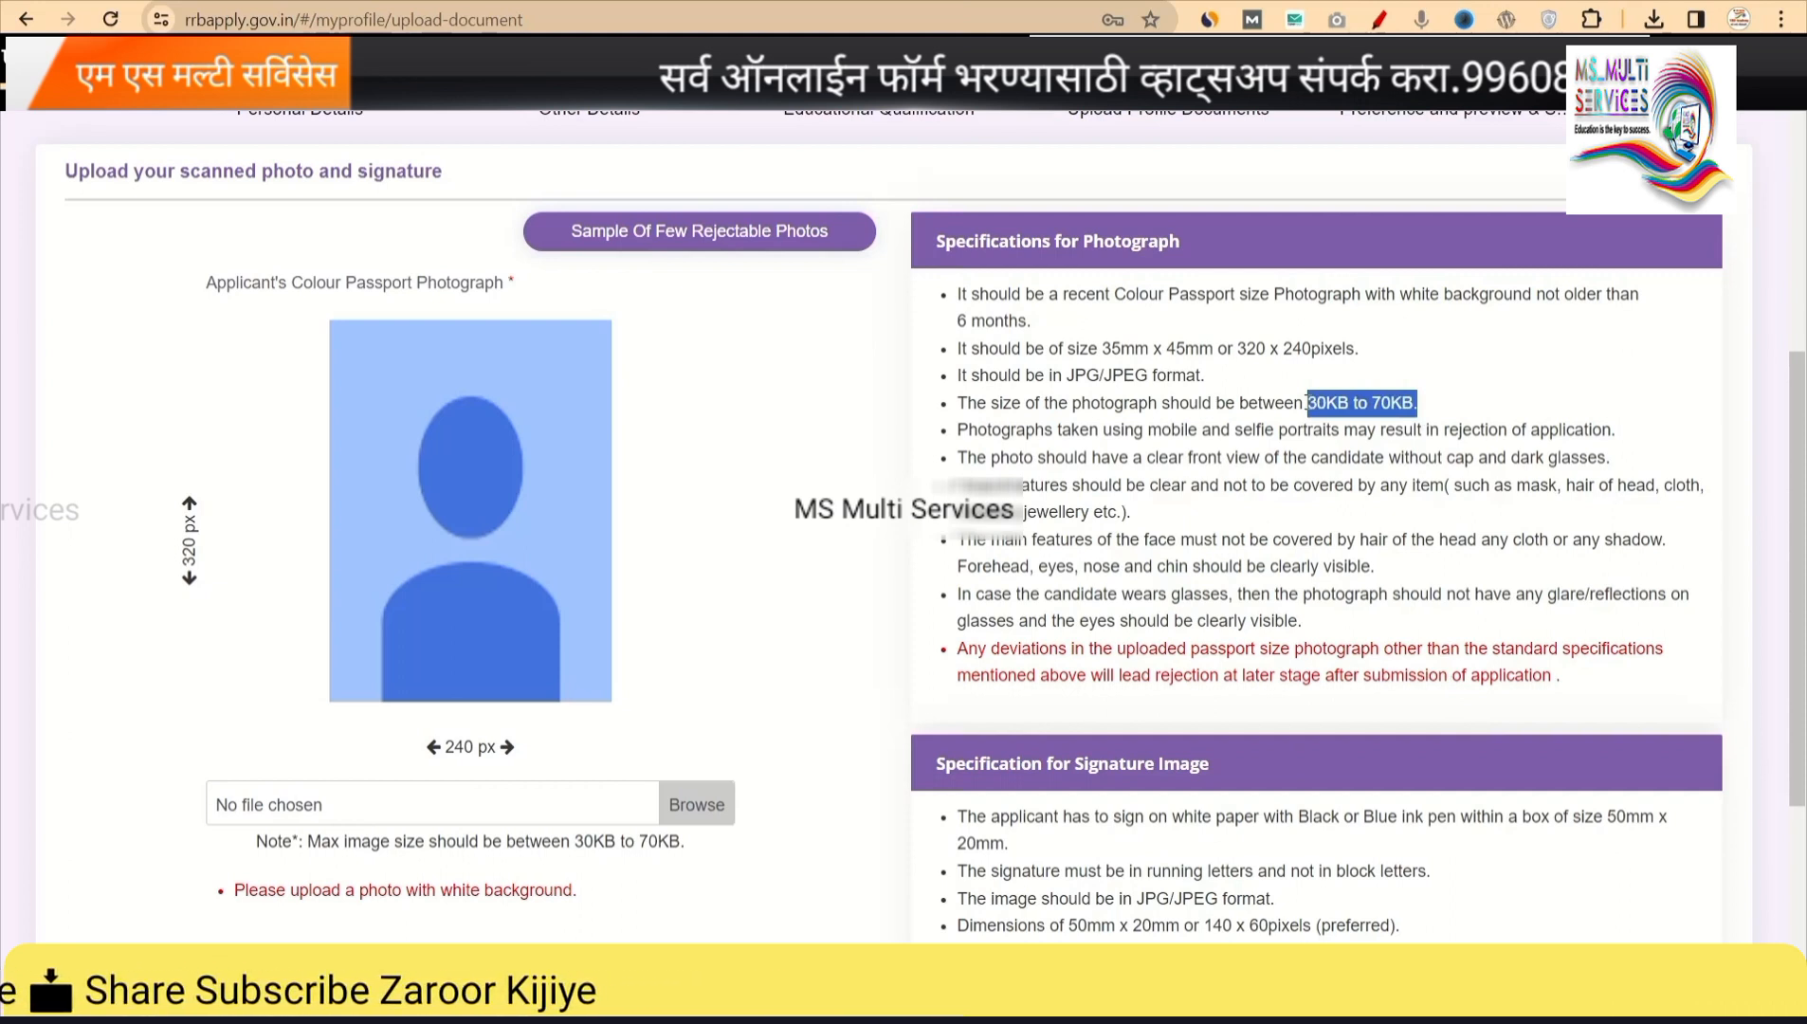
pyautogui.click(582, 895)
pyautogui.moveTo(575, 841); pyautogui.dragTo(437, 898)
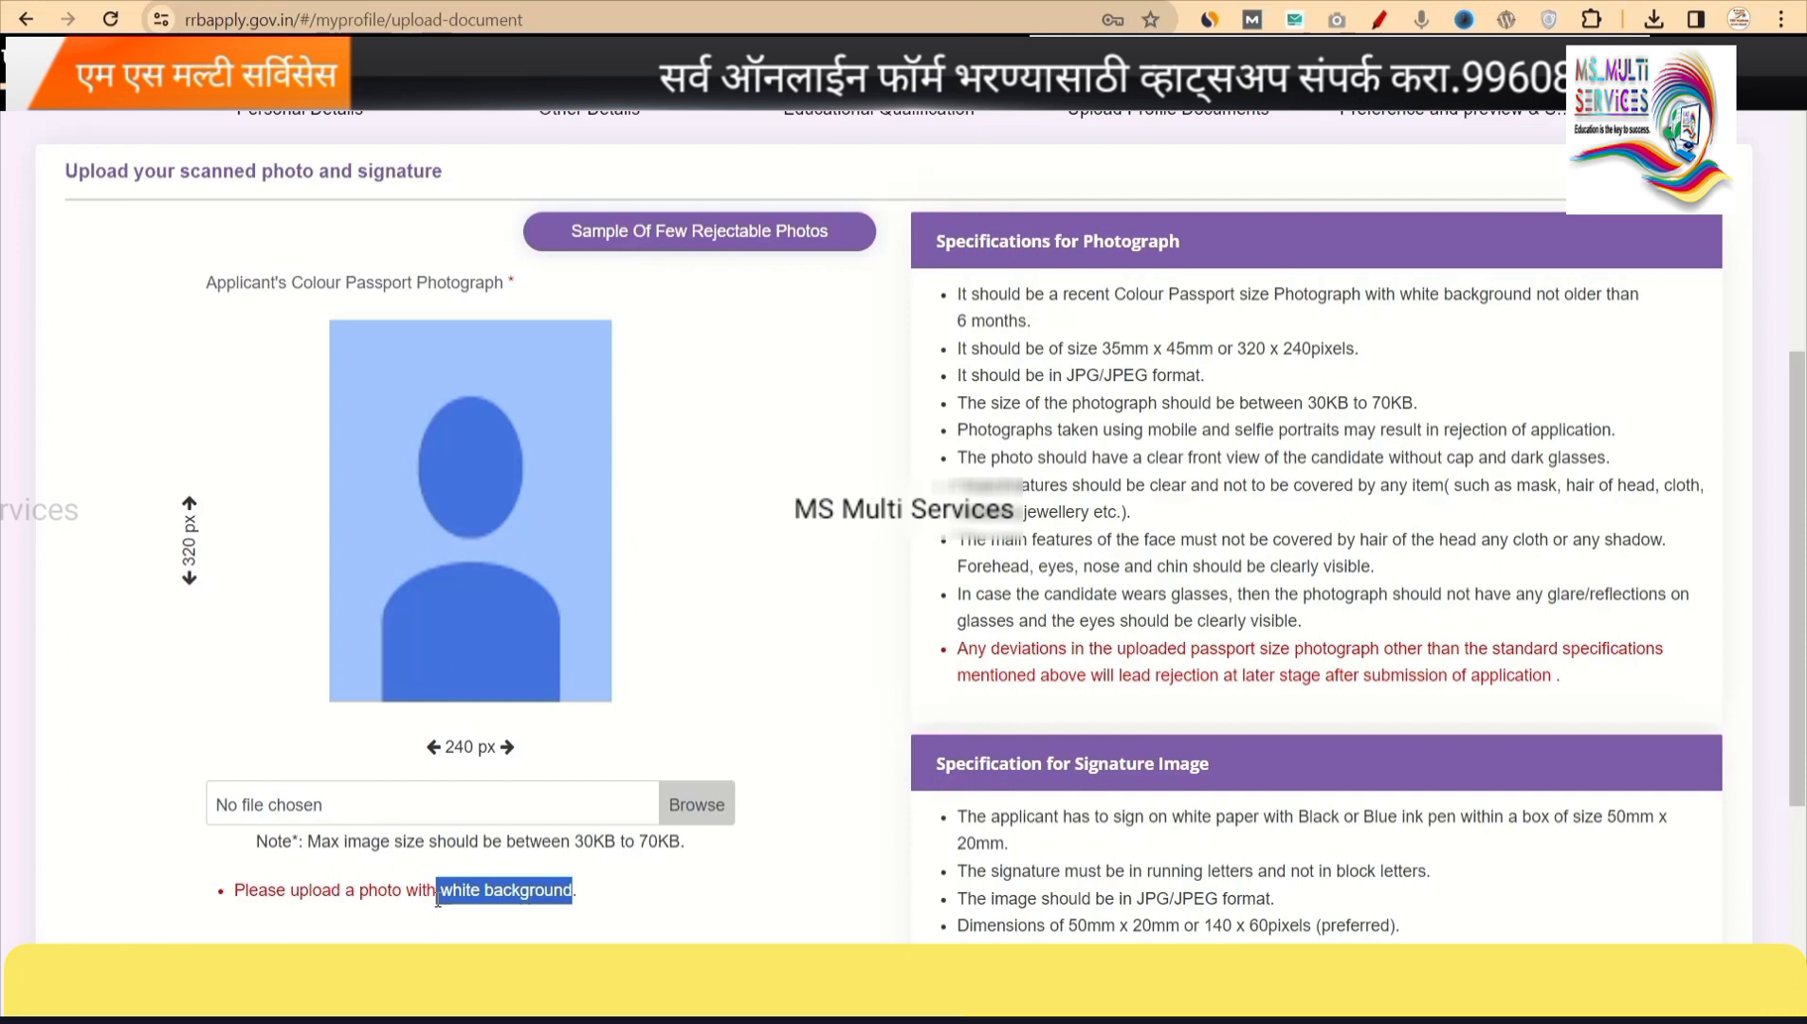
pyautogui.moveTo(576, 842); pyautogui.dragTo(684, 843)
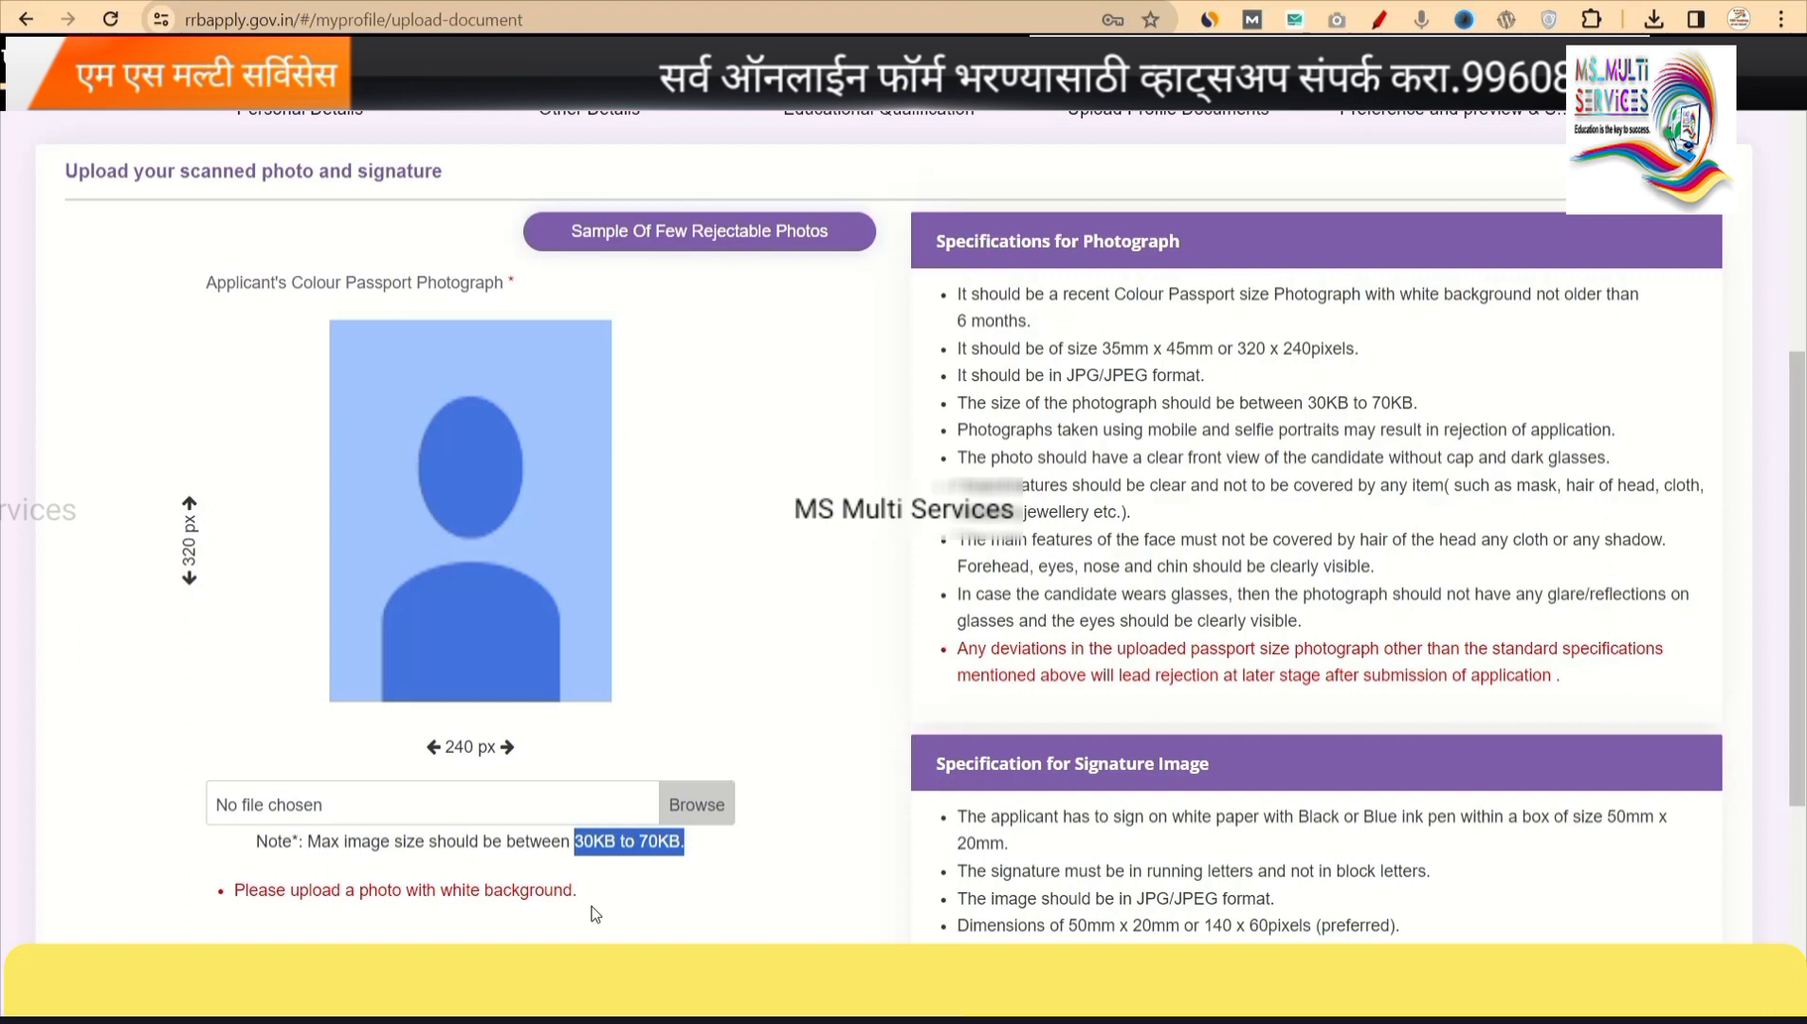
# Upload the passport photo file, tighten the crop box, and confirm it into the photo slot.
pyautogui.click(795, 776)
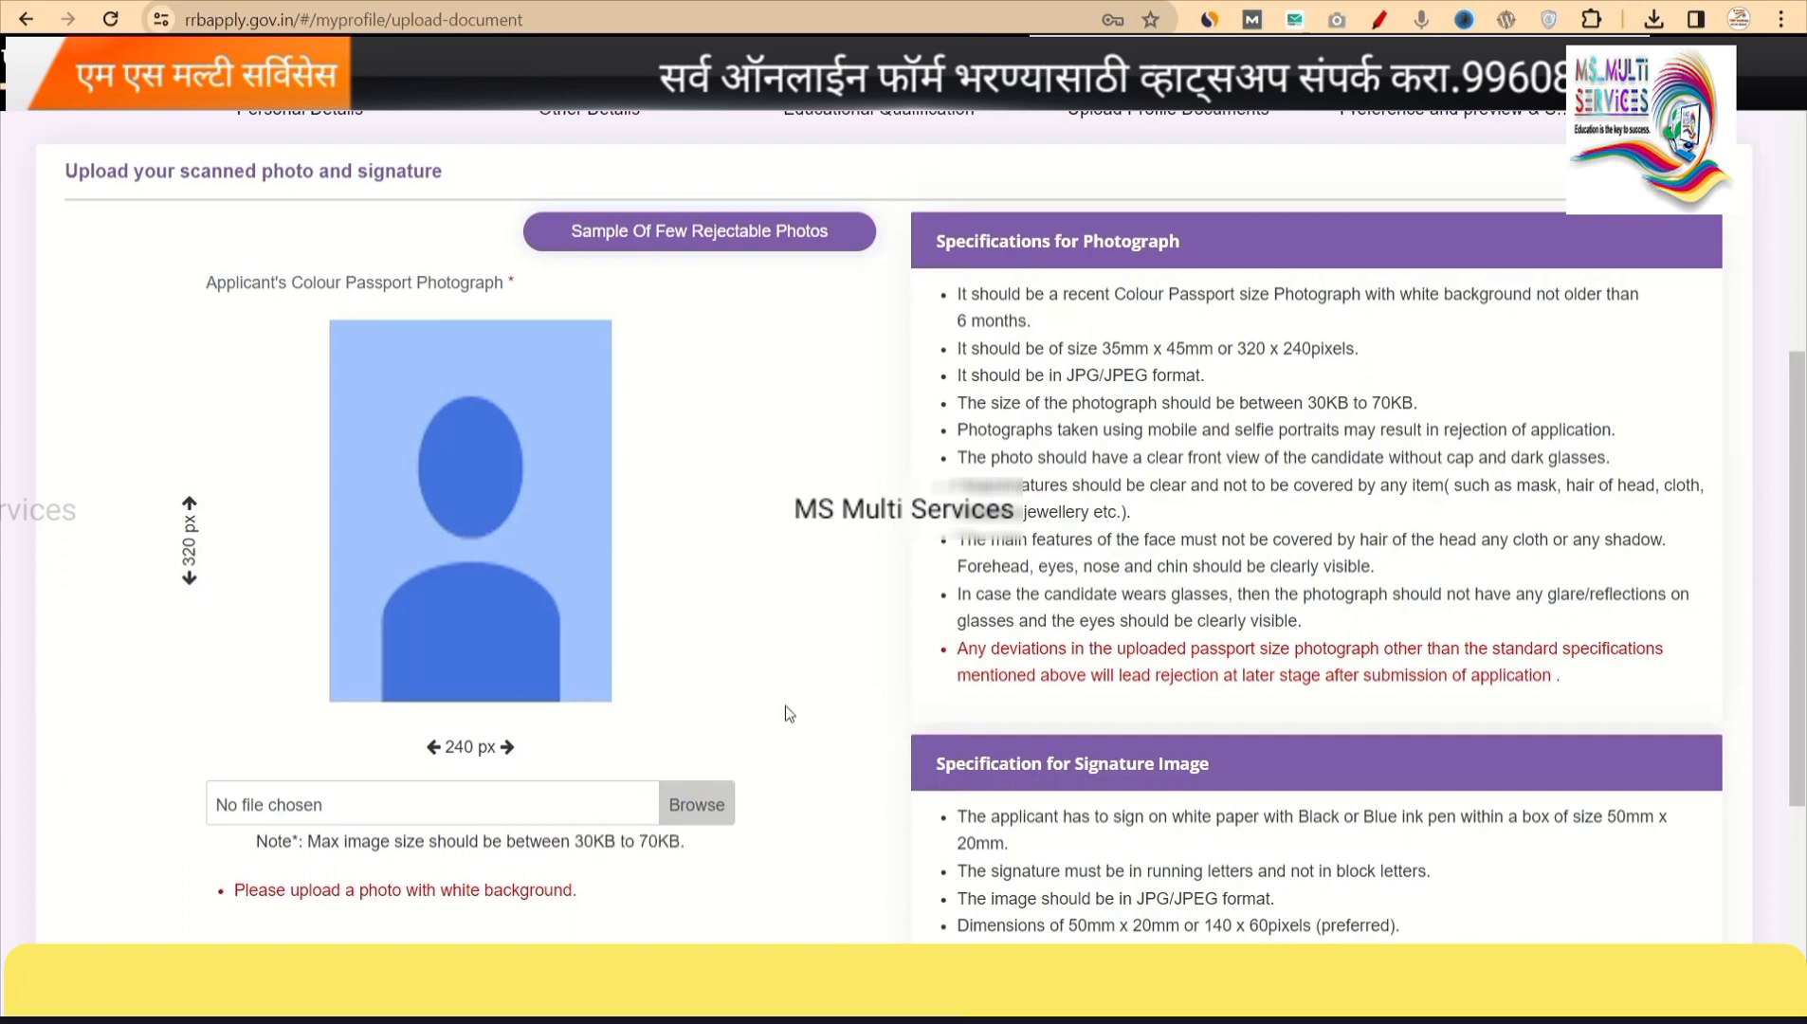
pyautogui.click(695, 801)
pyautogui.scroll(-2, 342, 167)
pyautogui.click(348, 199)
pyautogui.click(728, 479)
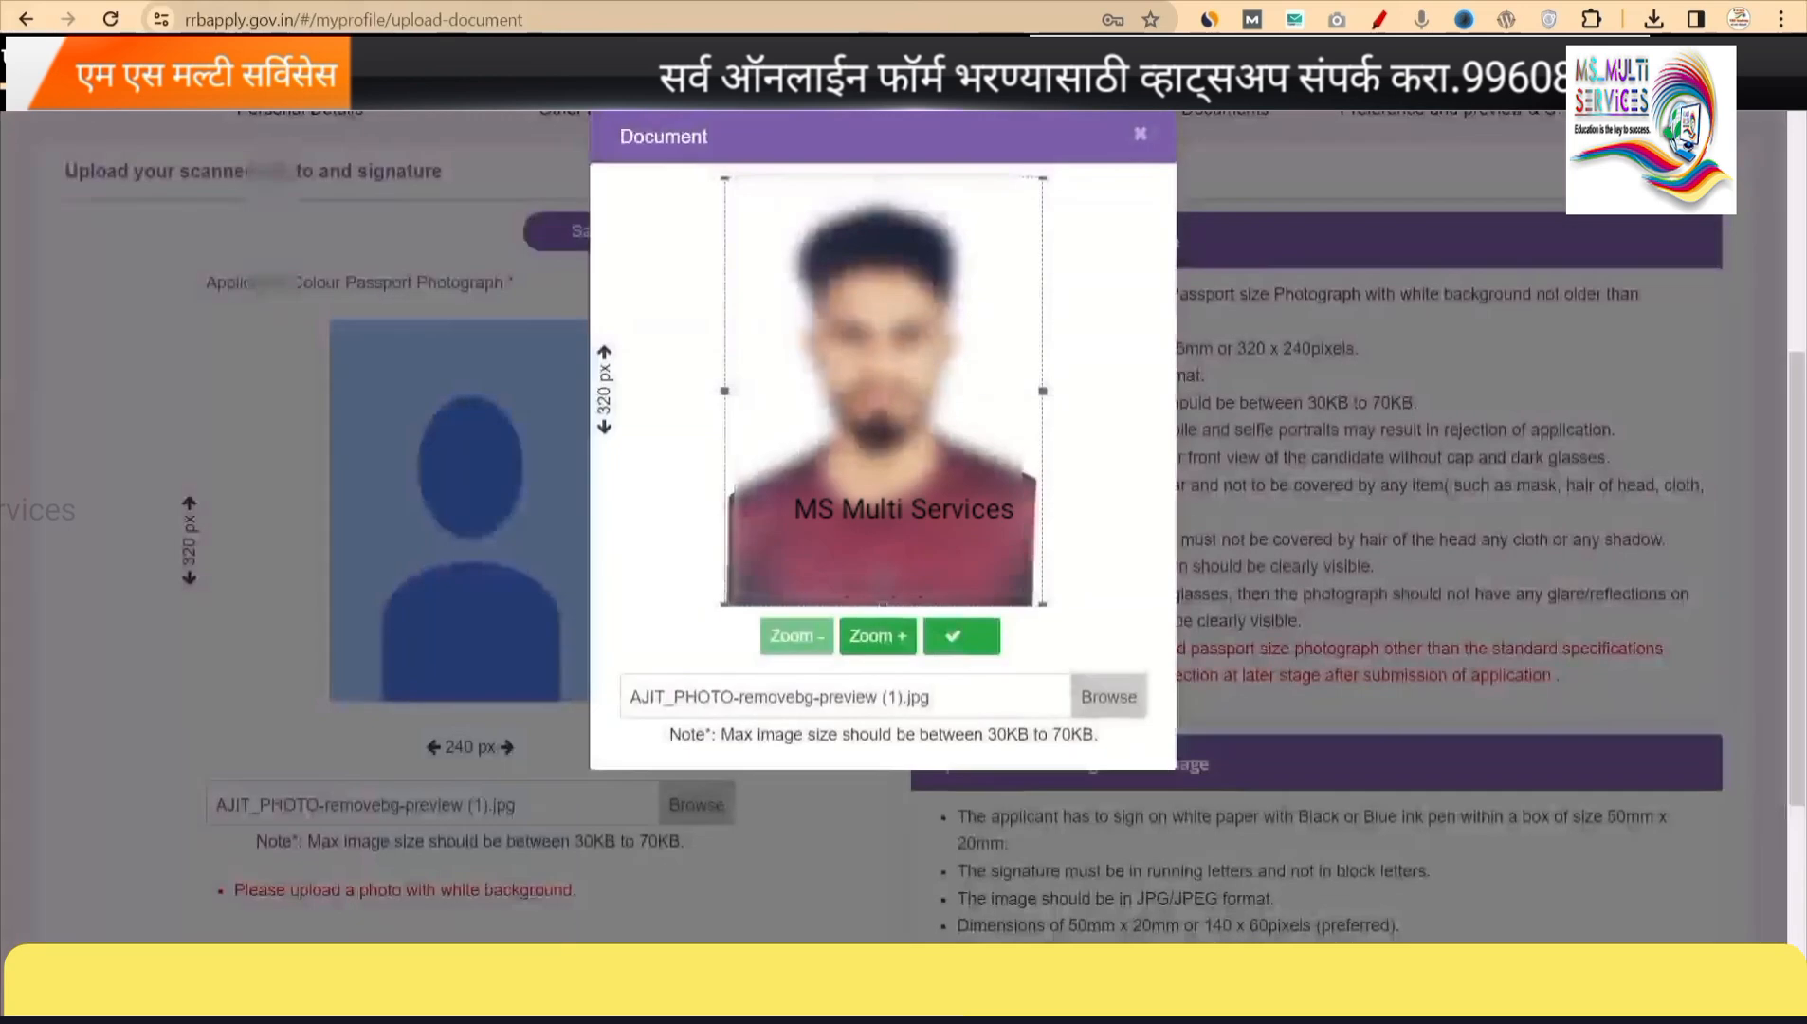
pyautogui.moveTo(1042, 392); pyautogui.dragTo(1032, 399)
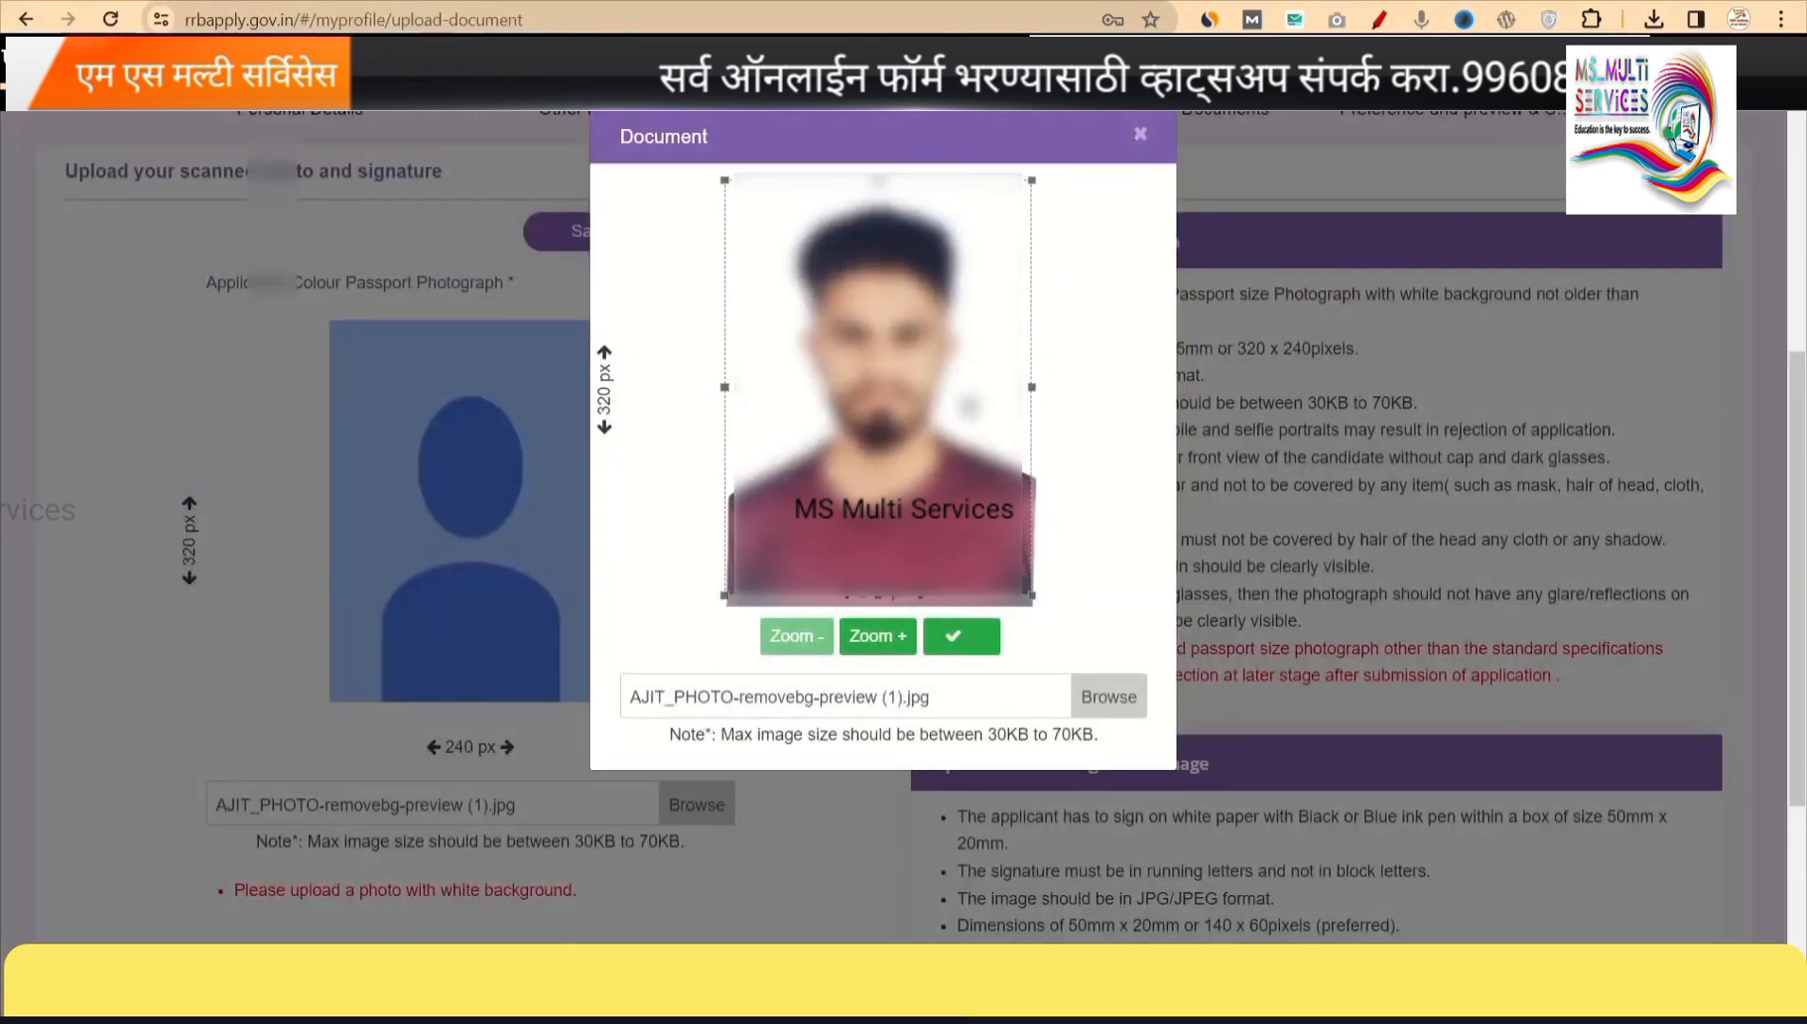
pyautogui.click(956, 641)
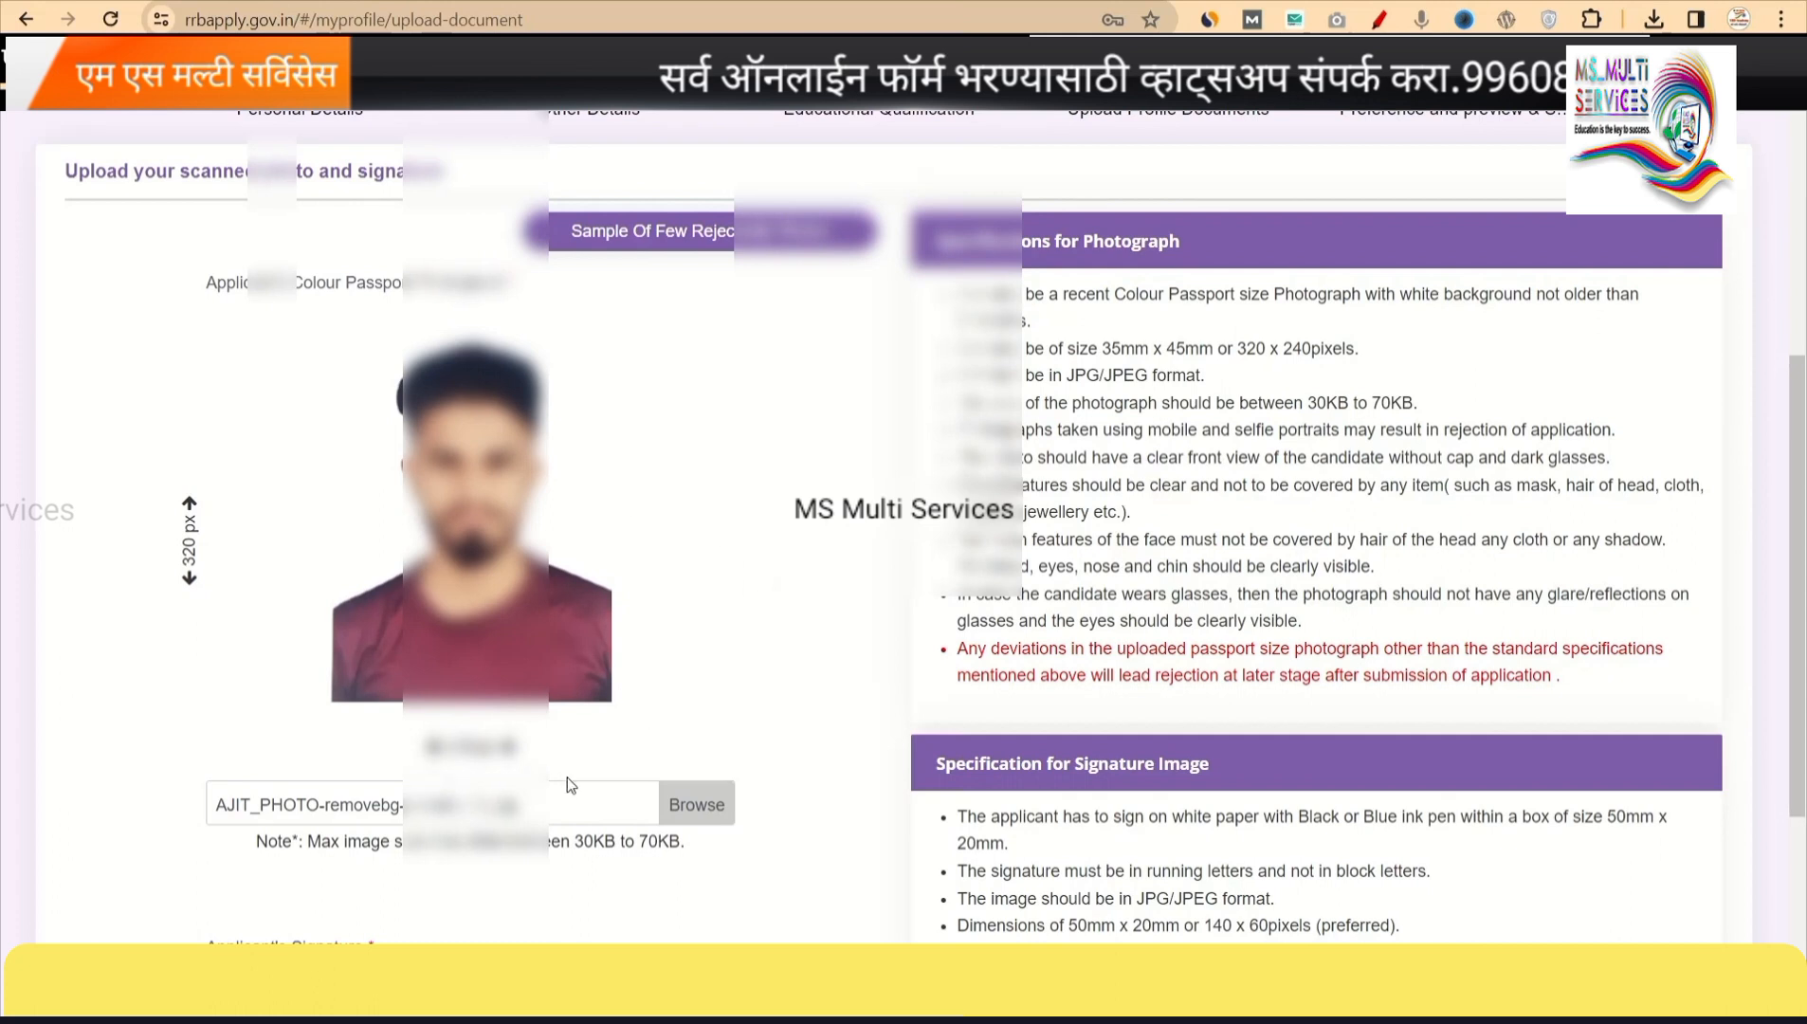
# Upload the signature image file and confirm its crop so it shows under Applicant's Signature.
pyautogui.scroll(-3, 569, 783)
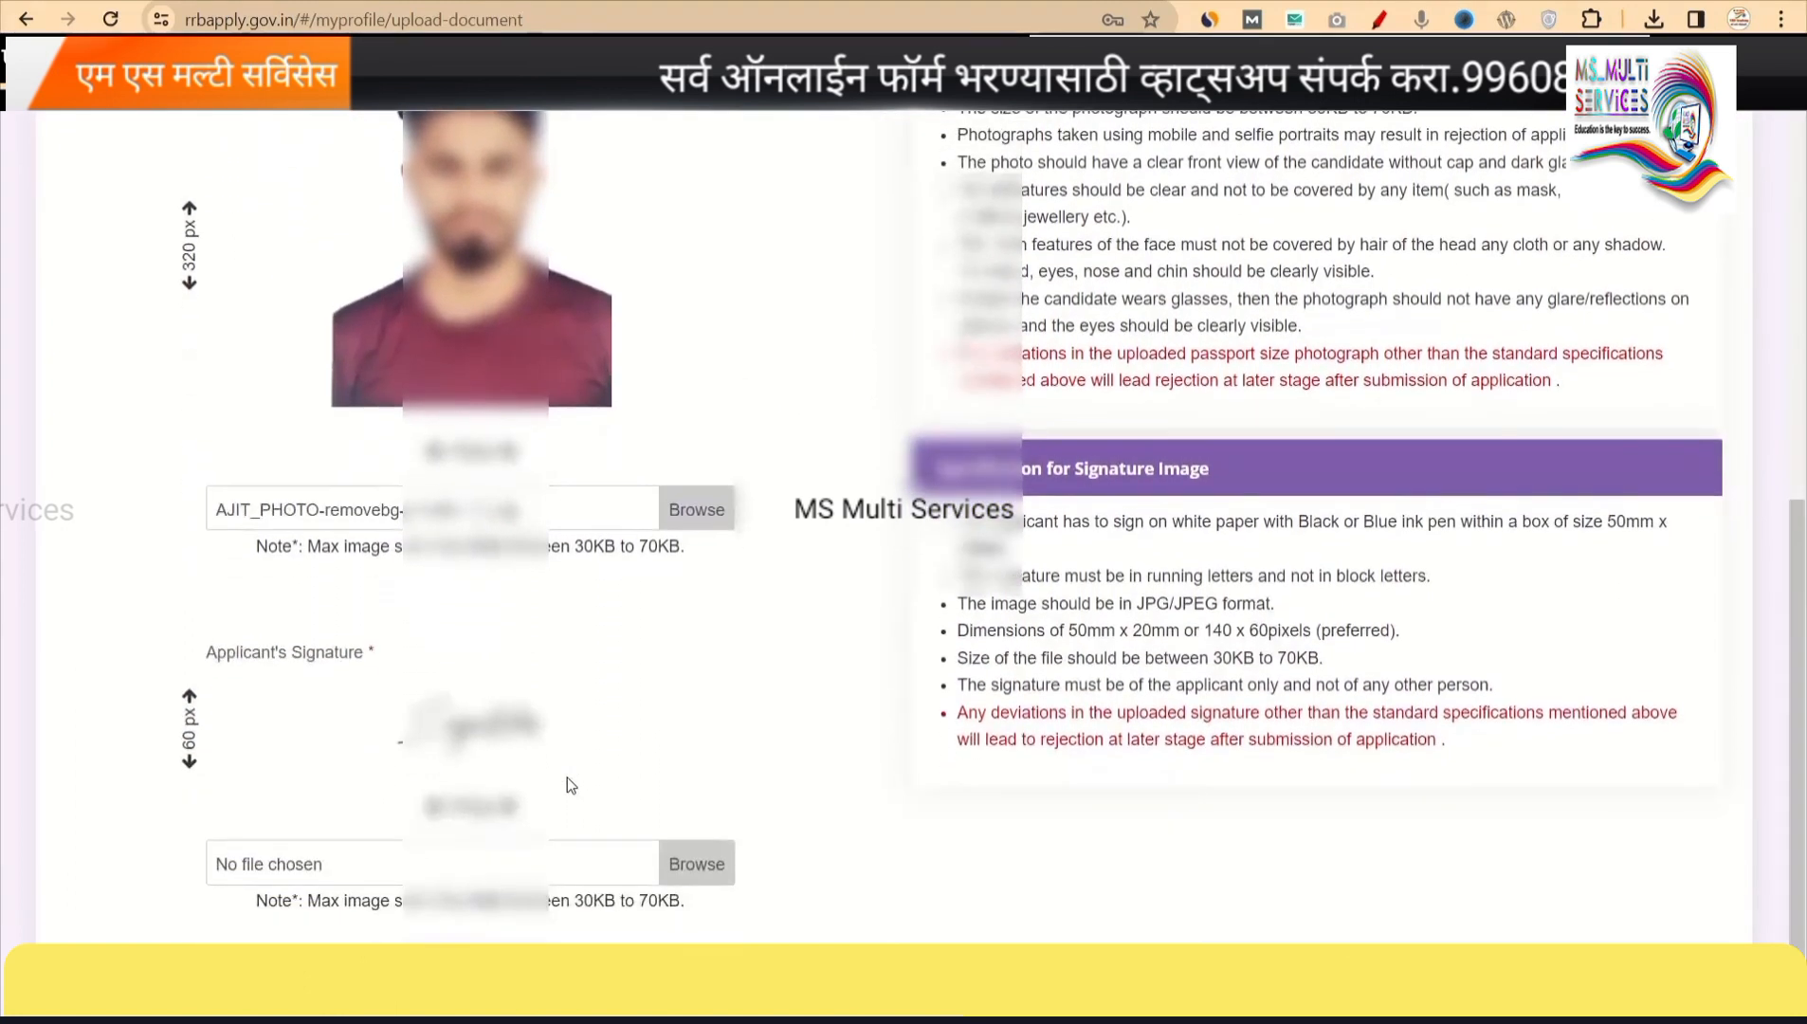
pyautogui.click(683, 881)
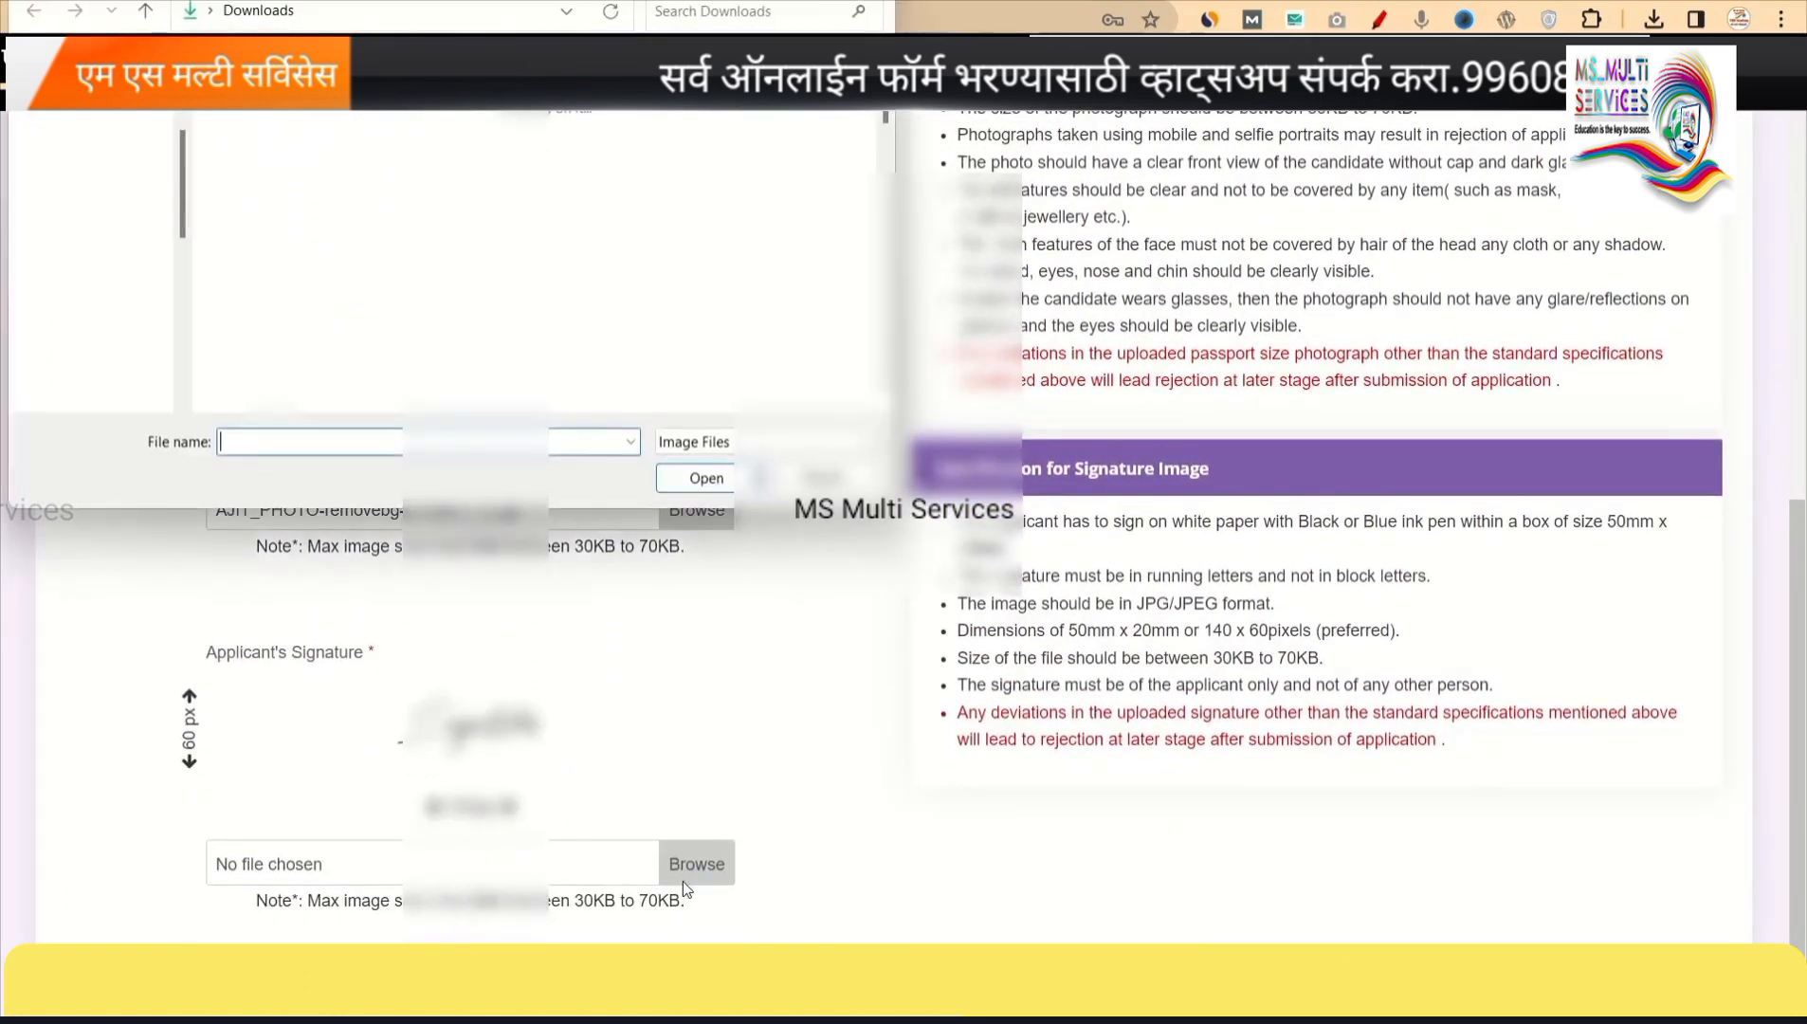
pyautogui.click(366, 142)
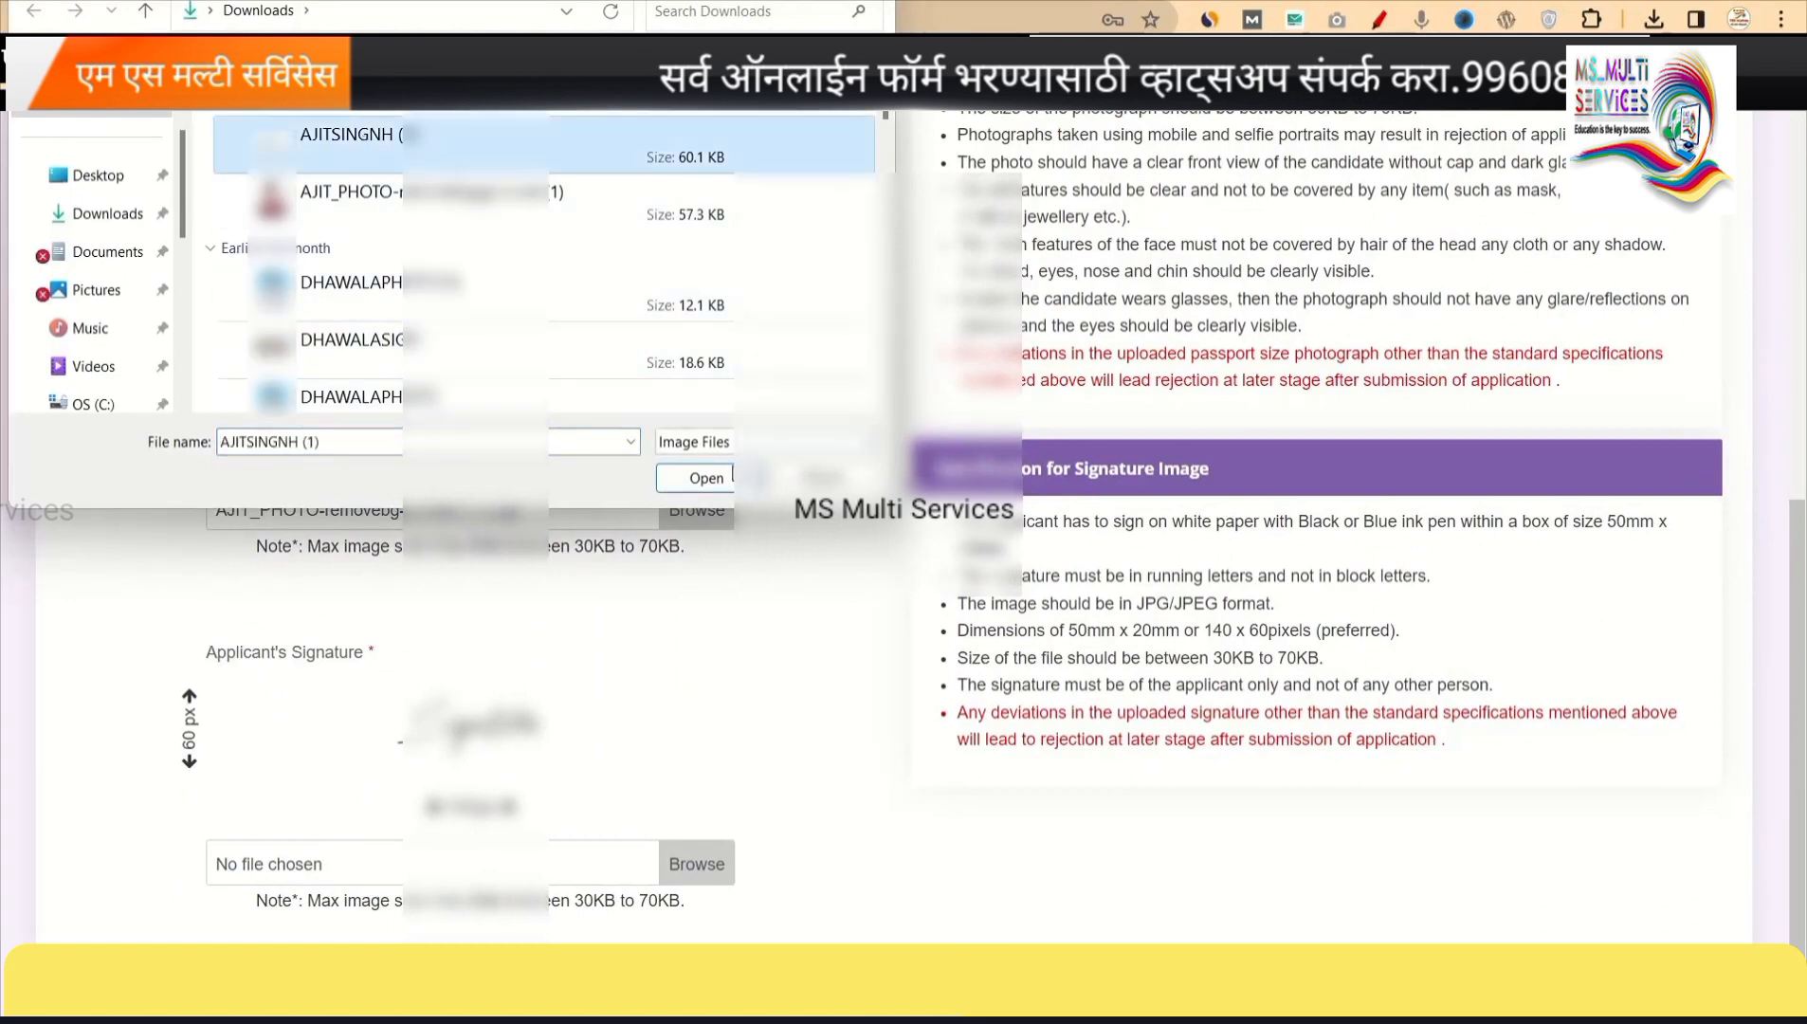
pyautogui.click(722, 482)
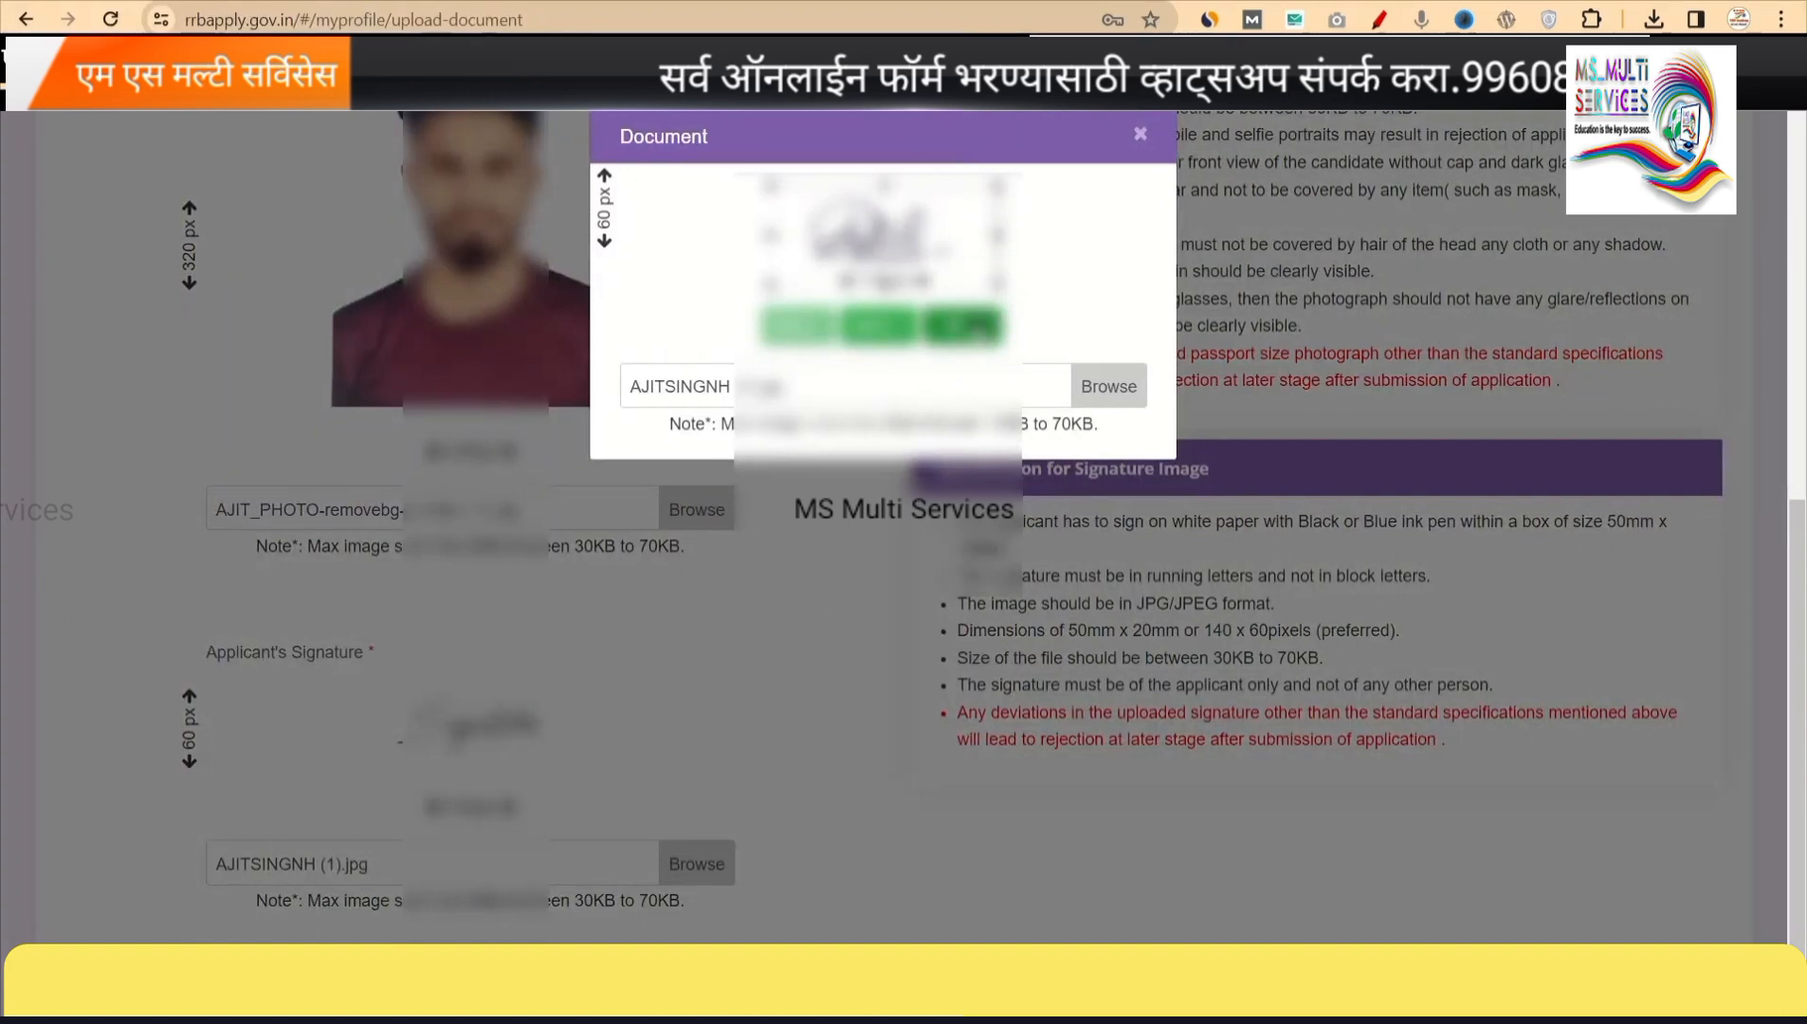
pyautogui.click(967, 327)
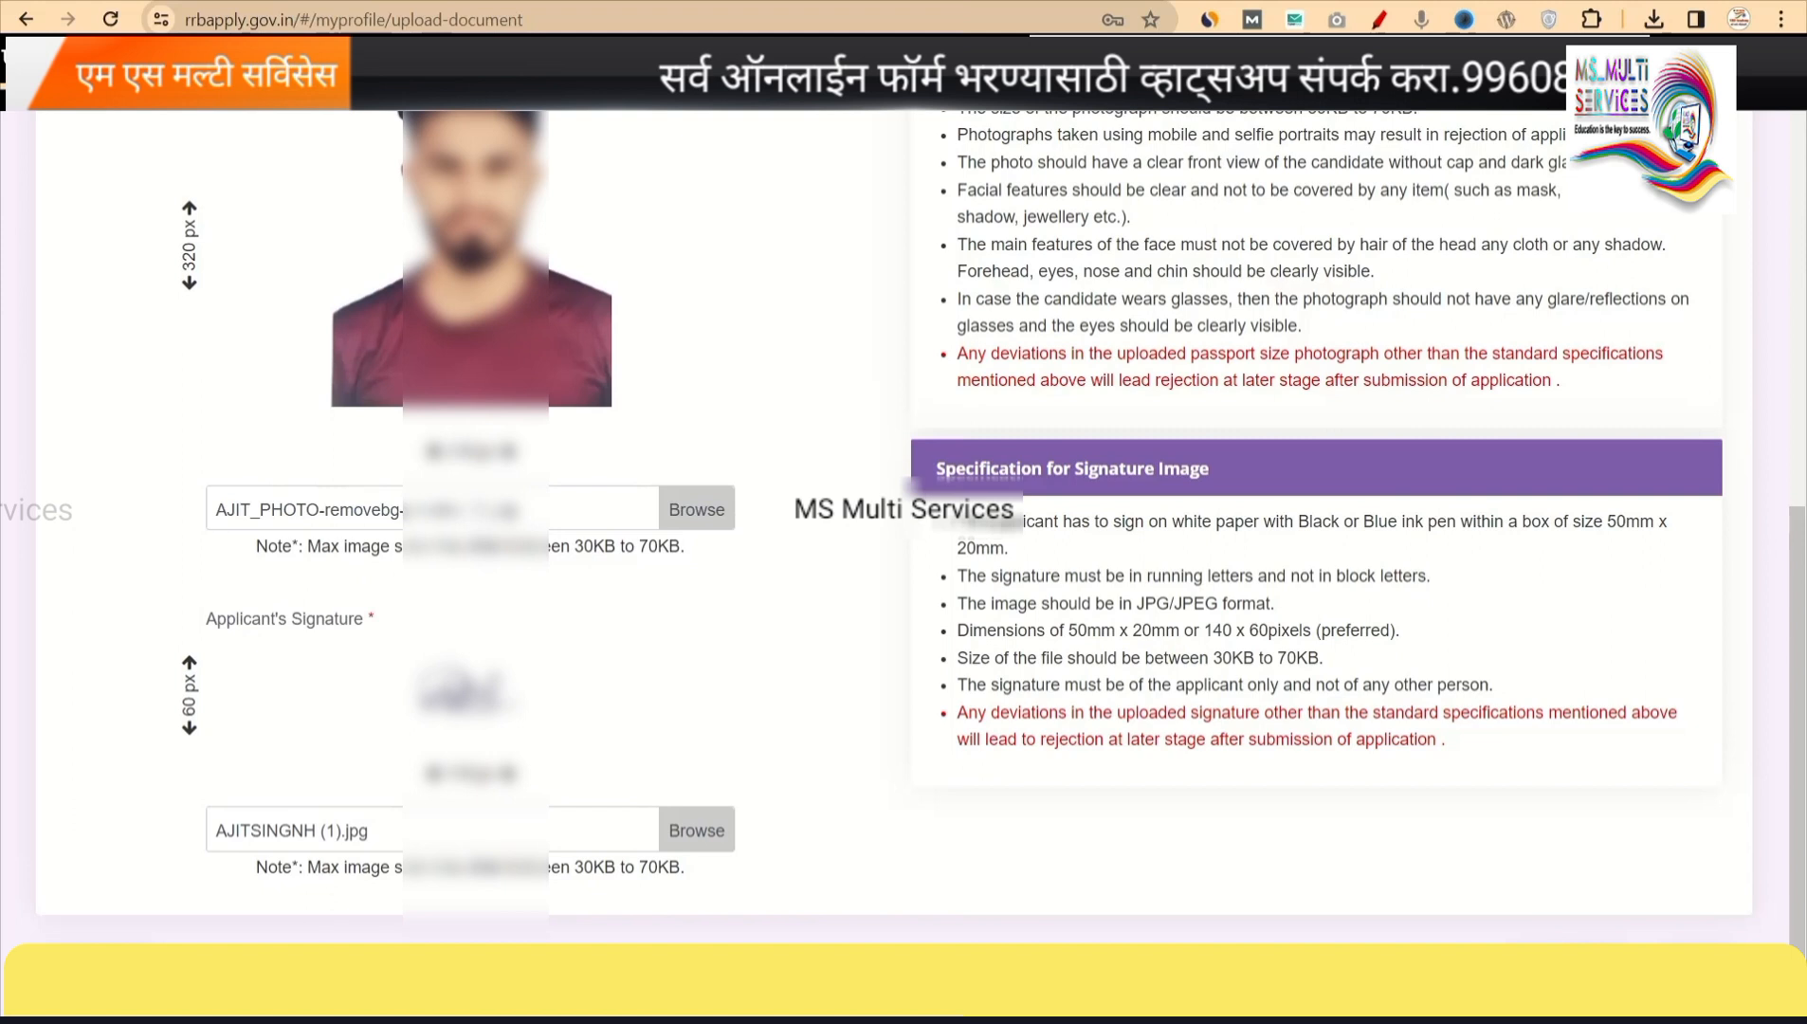
# Tick the eligibility and disqualification declaration and enter AKOLE as the place of application.
pyautogui.rightClick(1171, 386)
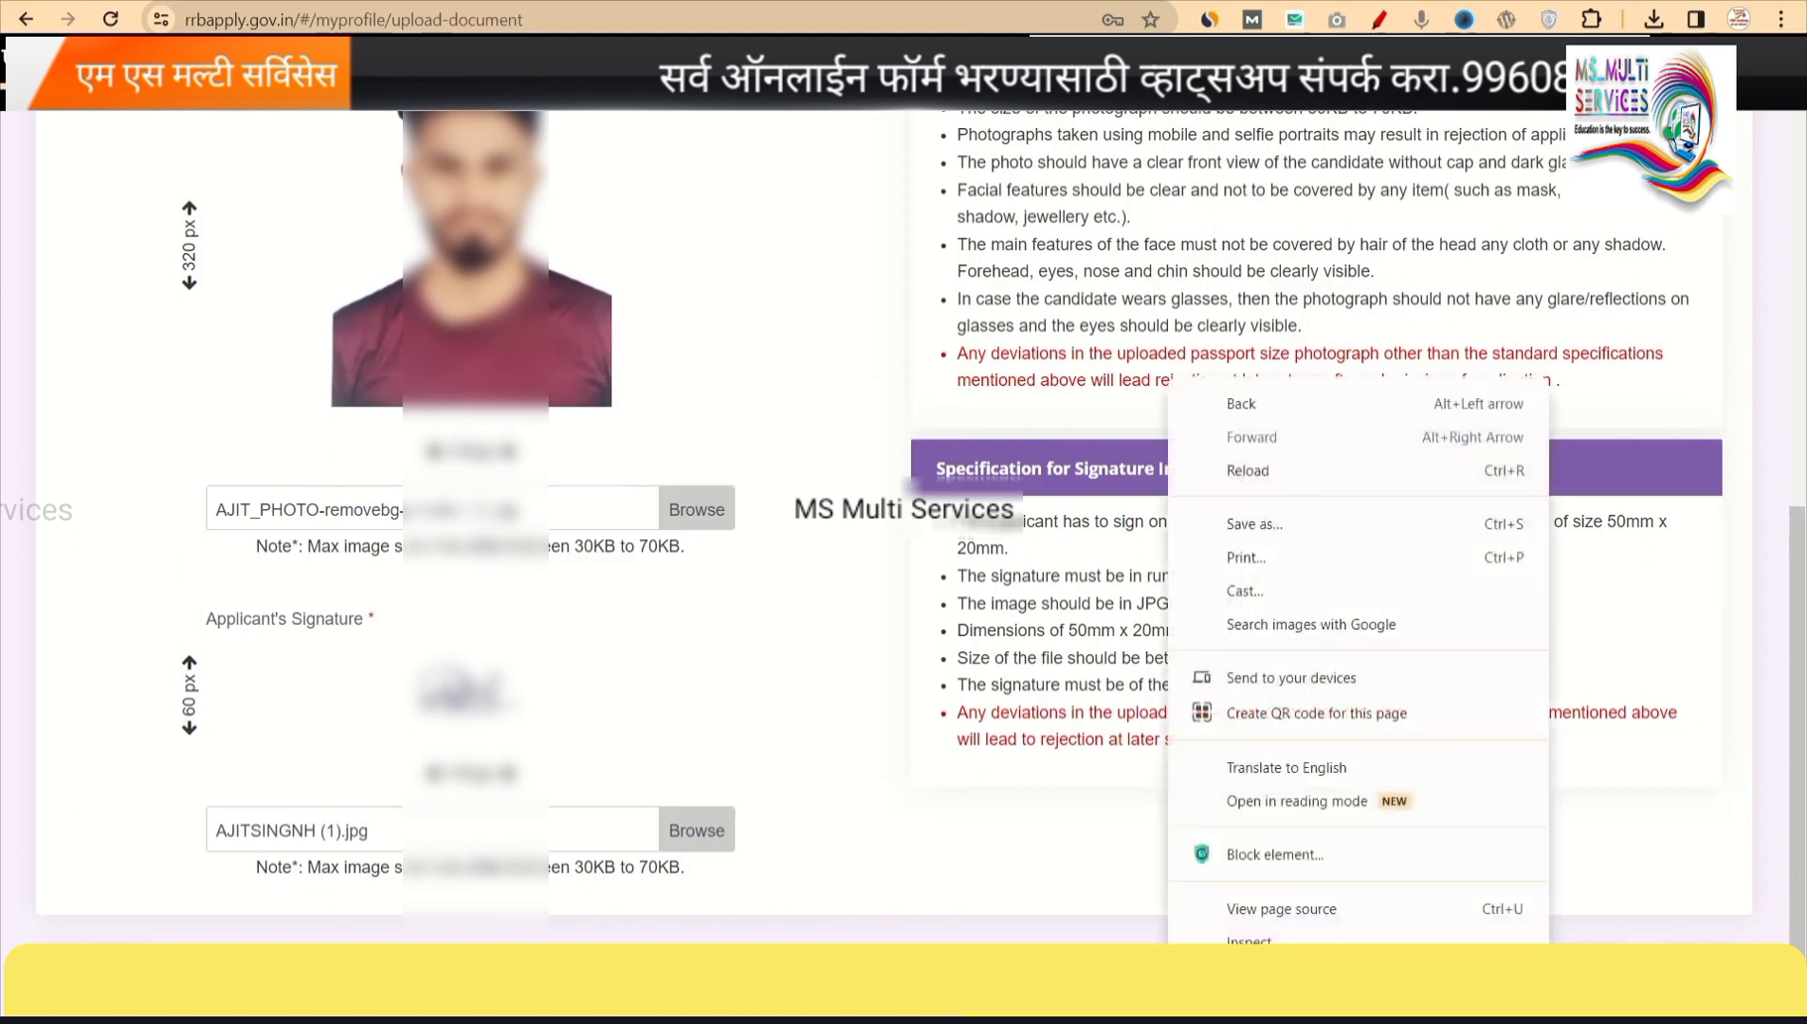
pyautogui.click(1594, 941)
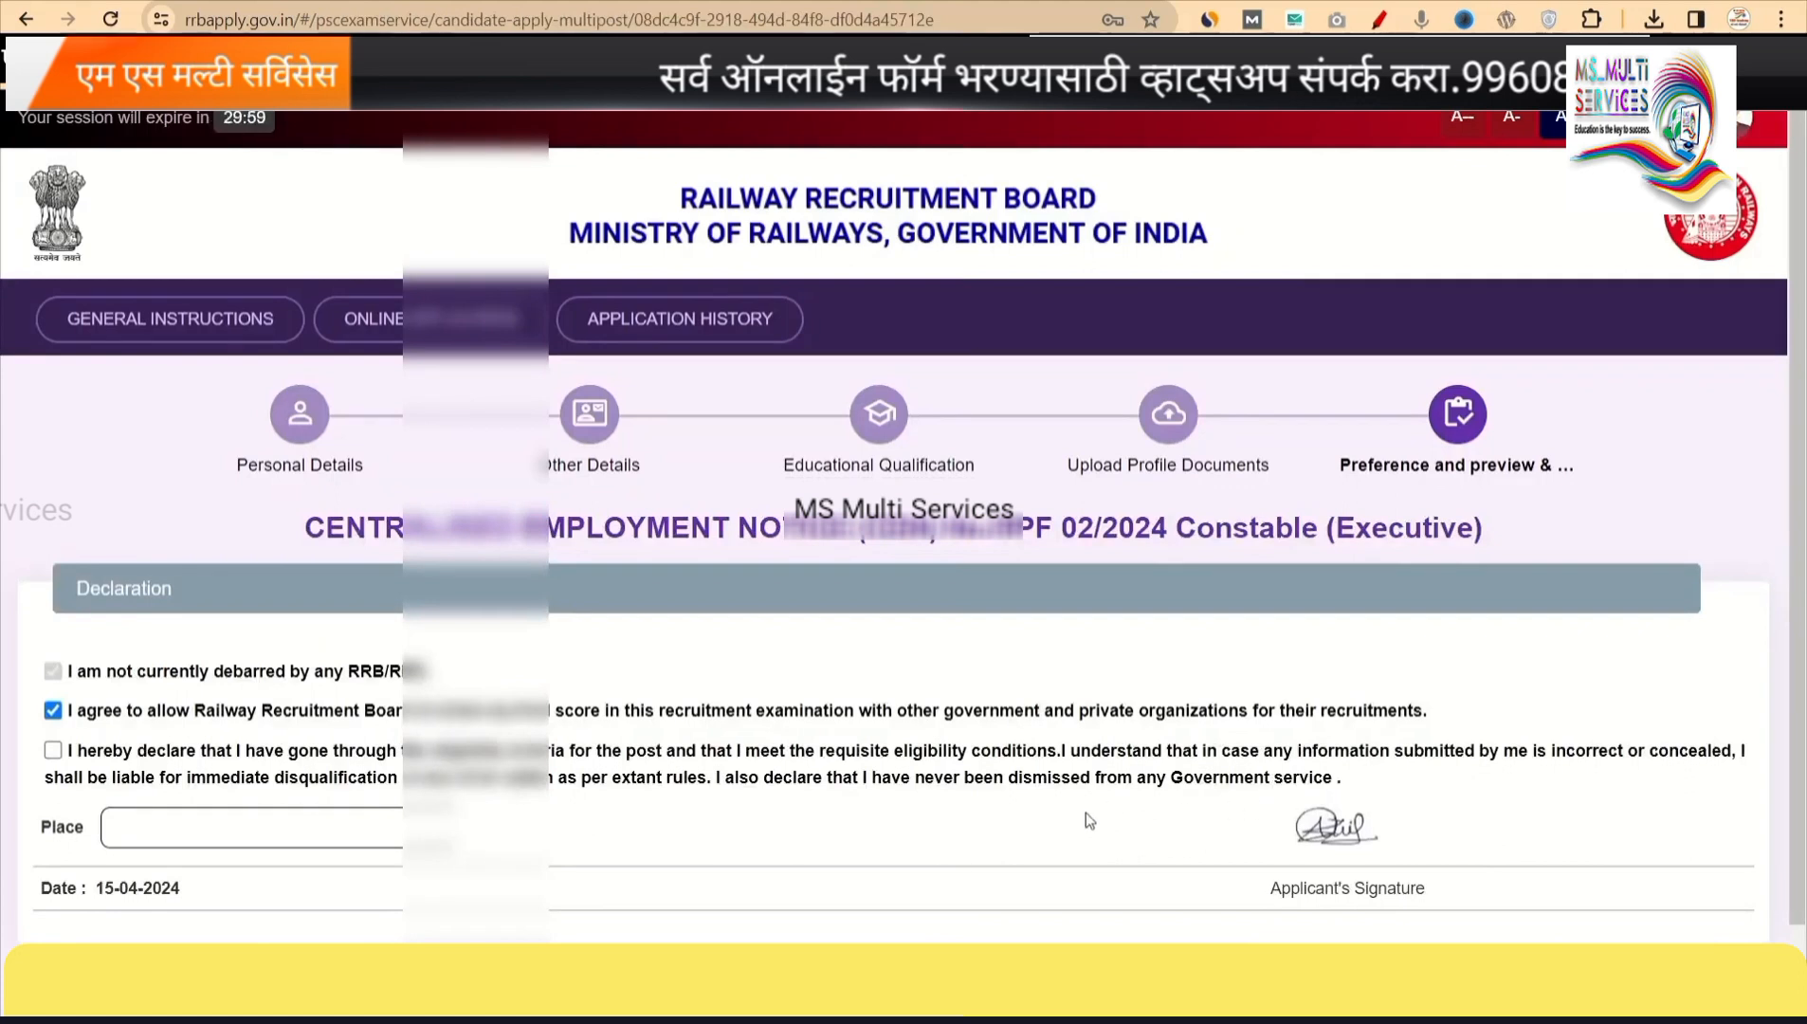
pyautogui.scroll(-1, 550, 860)
pyautogui.scroll(-1, 551, 860)
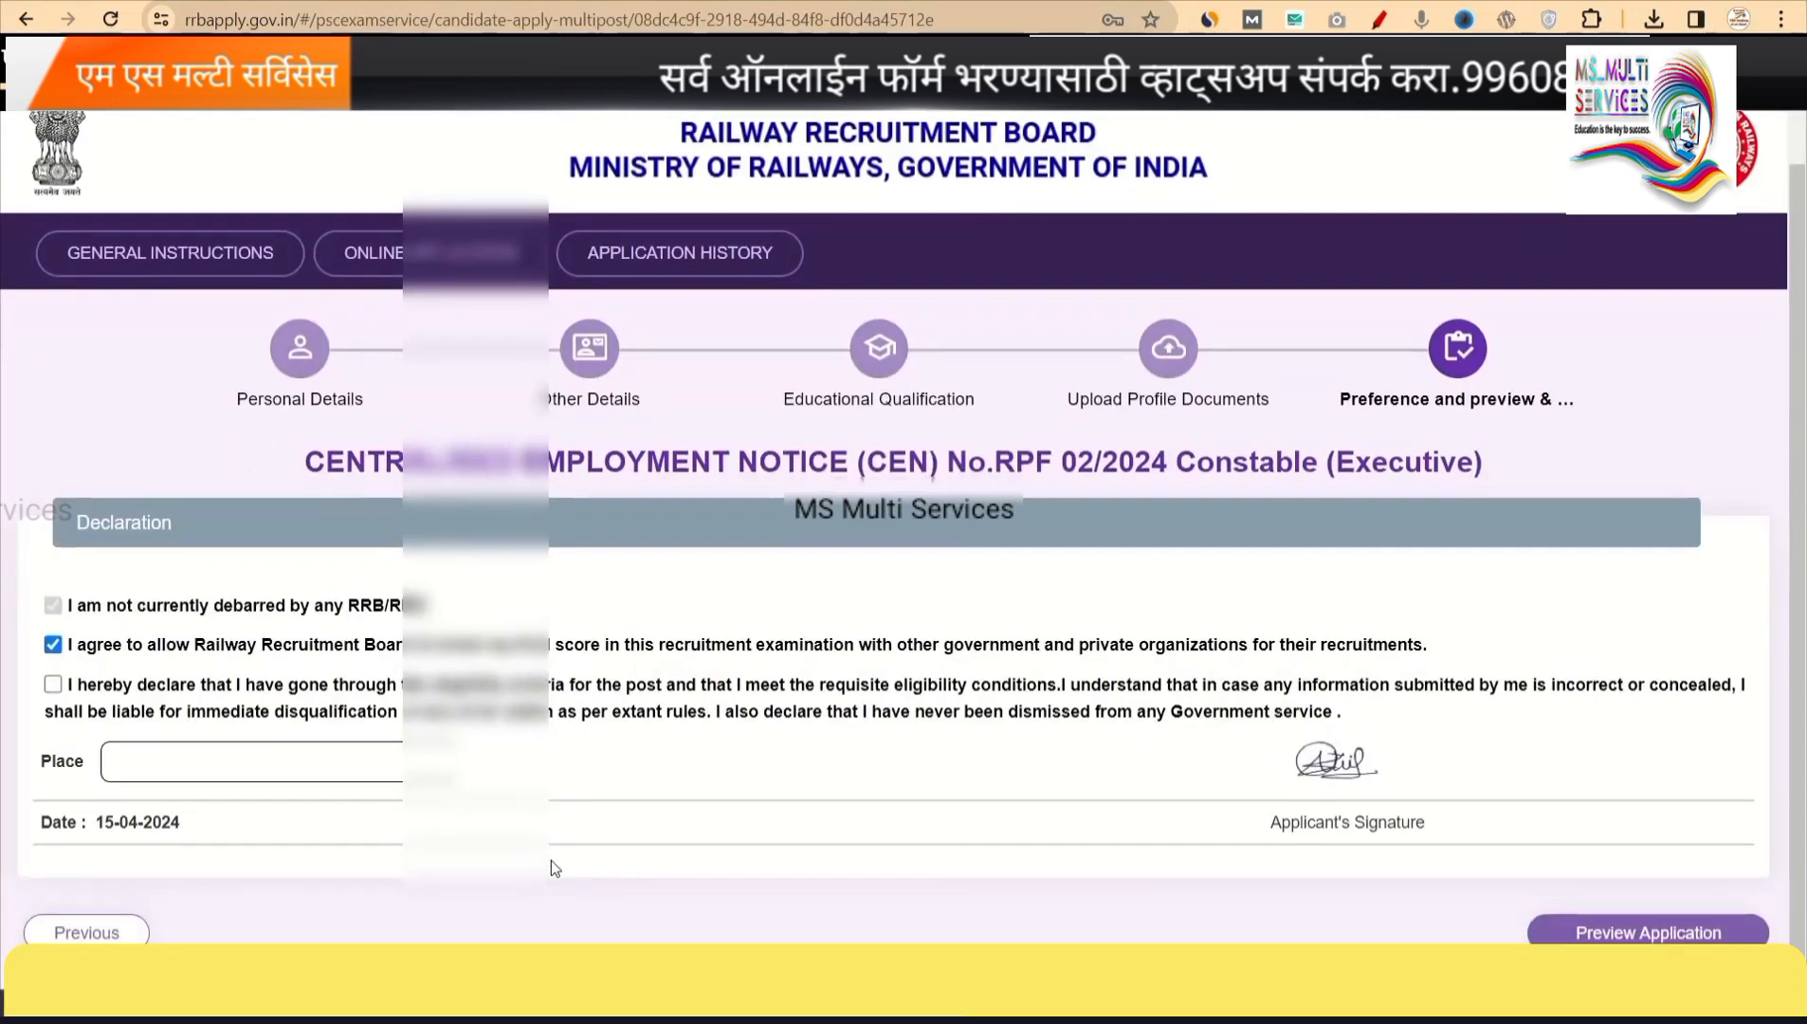
pyautogui.click(54, 685)
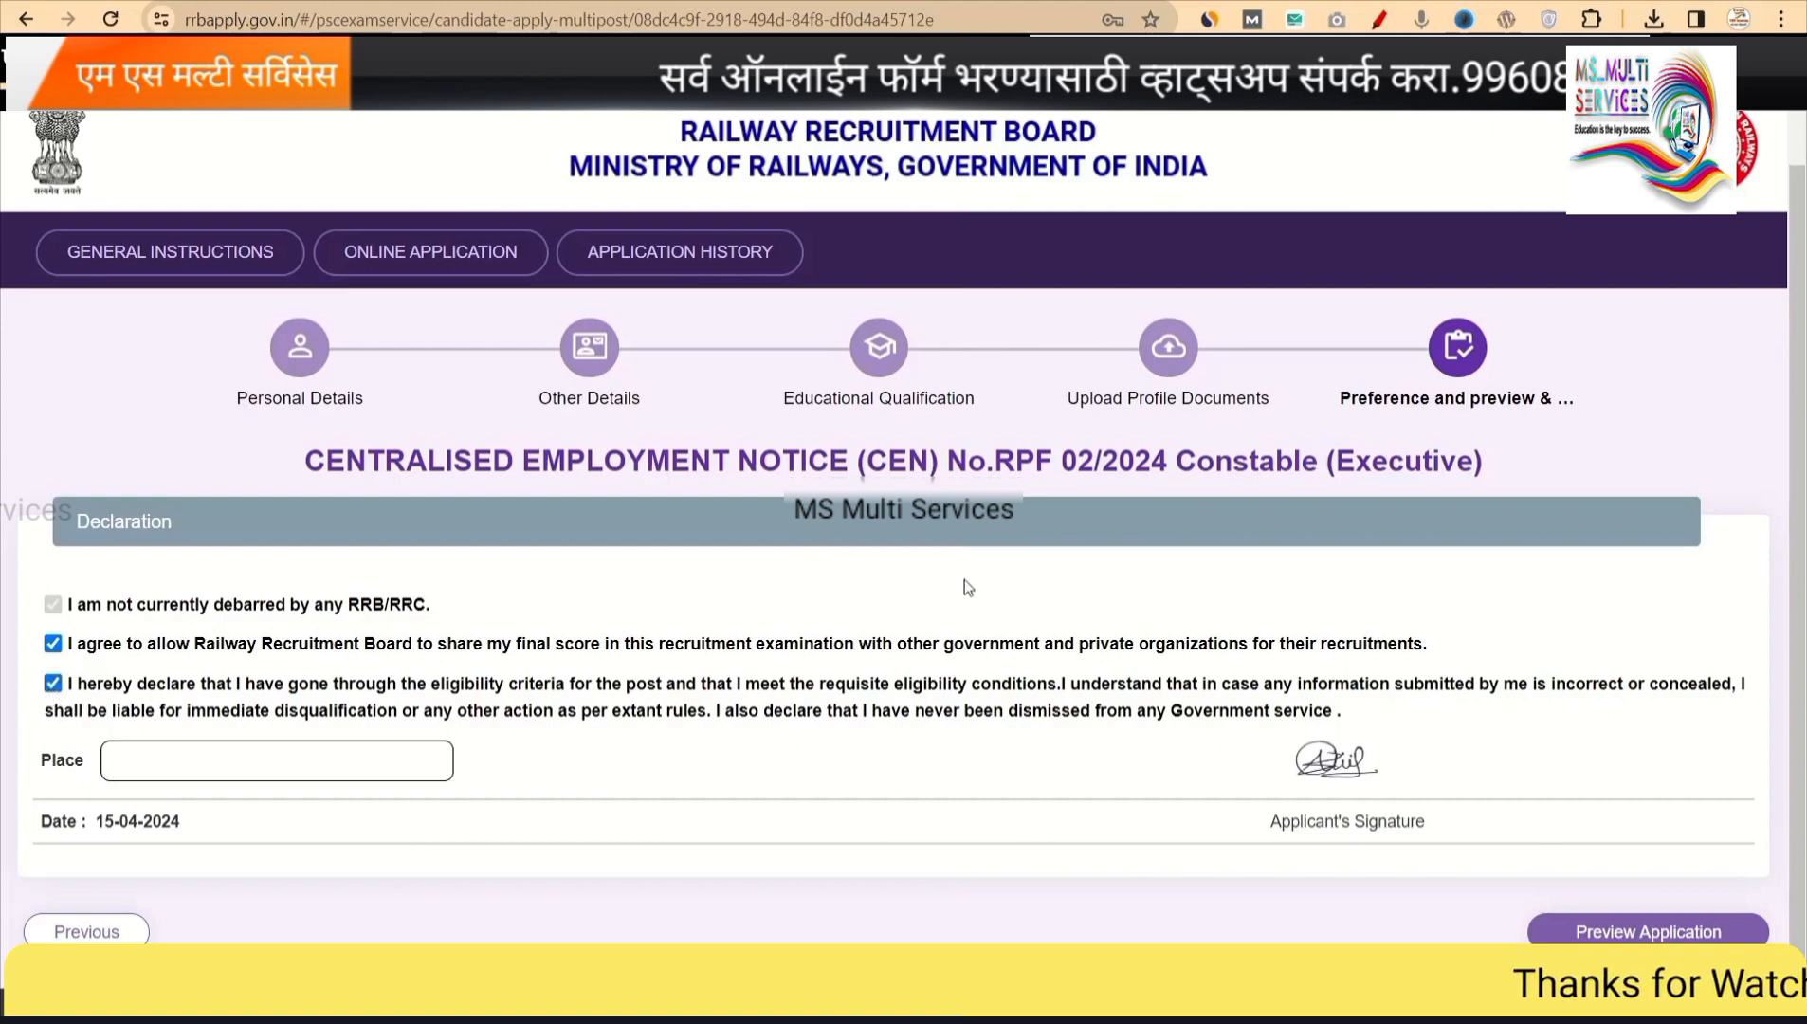
pyautogui.click(160, 759)
pyautogui.write('AKOLE')
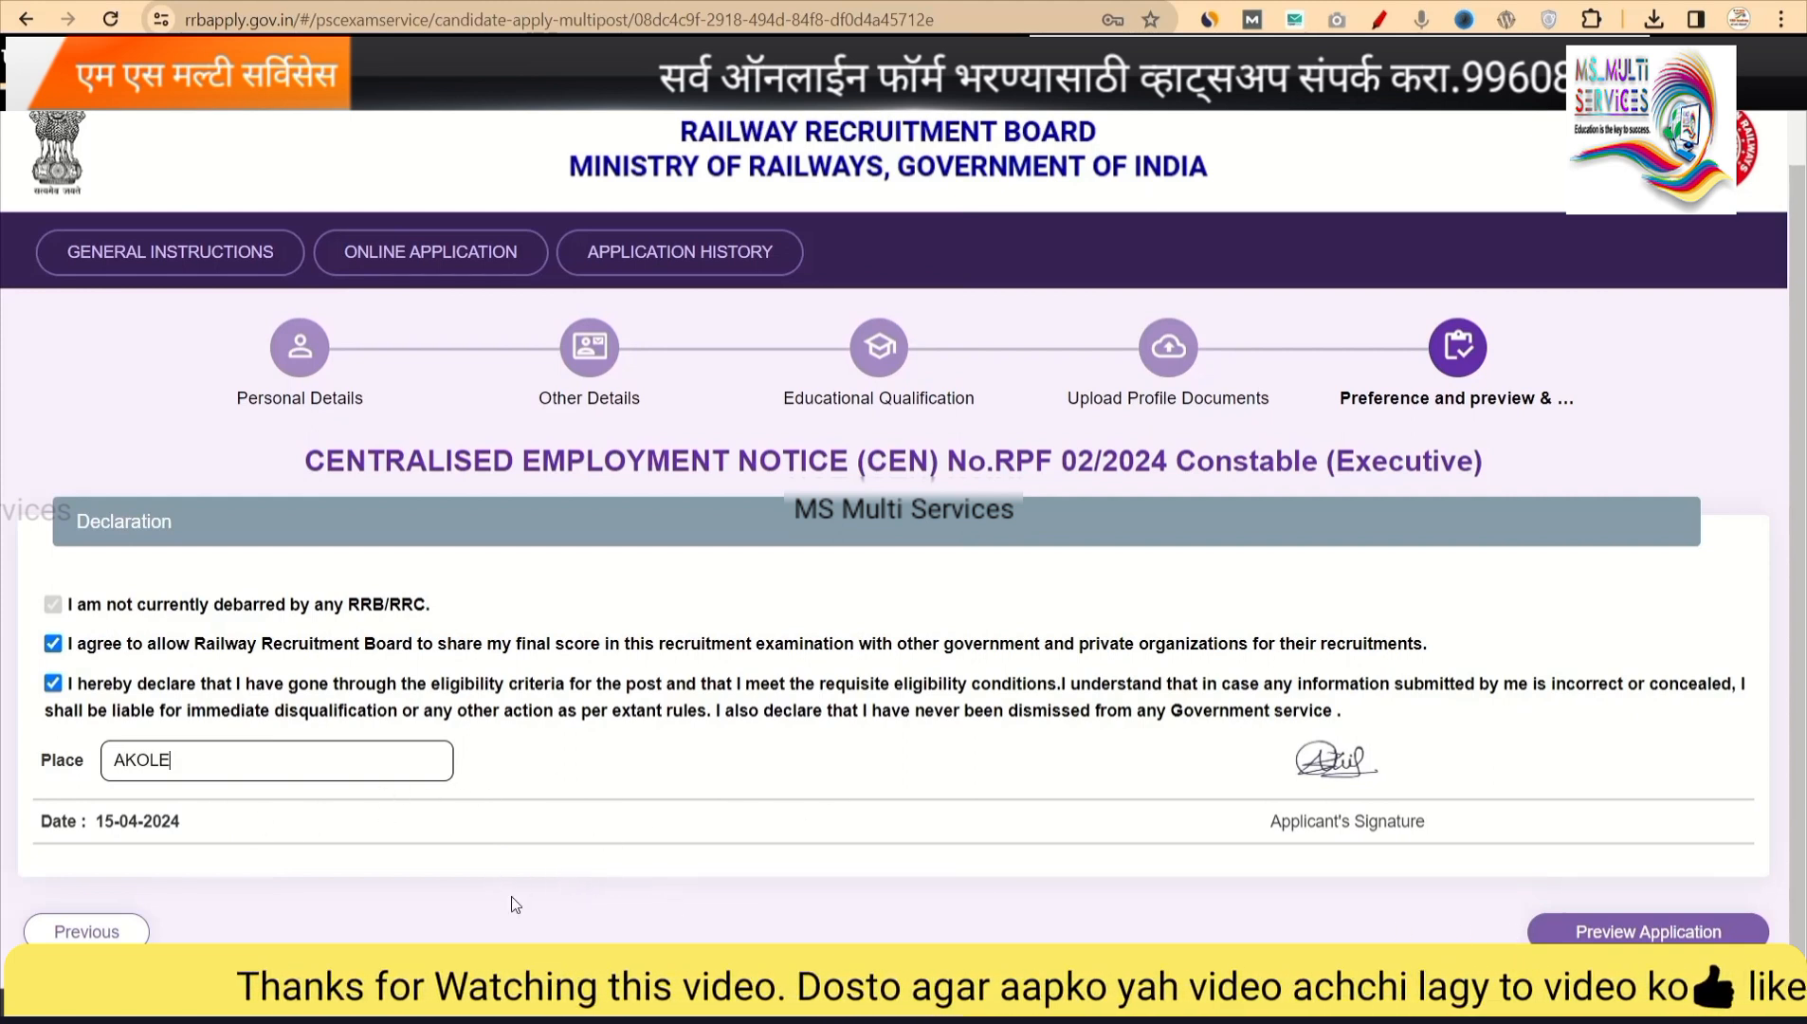
# Preview the full application, confirm the details were re-checked, and submit it for ₹250.00 fee payment.
pyautogui.click(1633, 934)
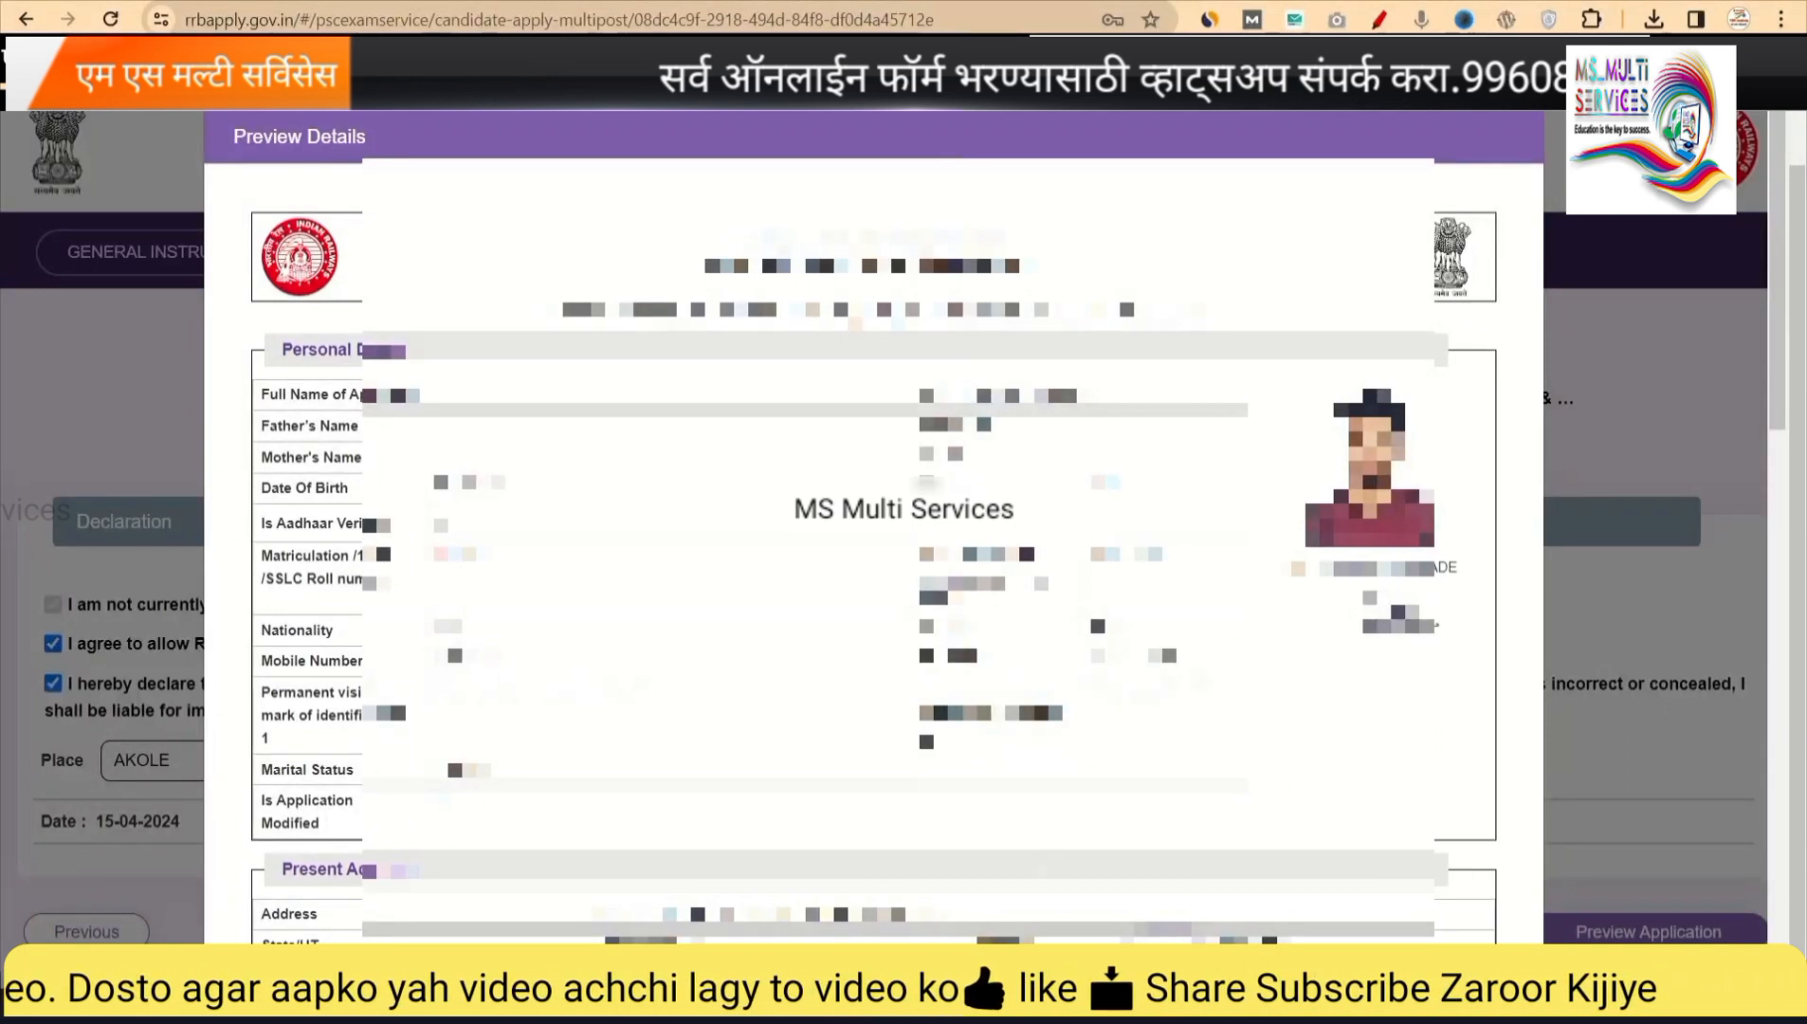
pyautogui.scroll(-2, 872, 521)
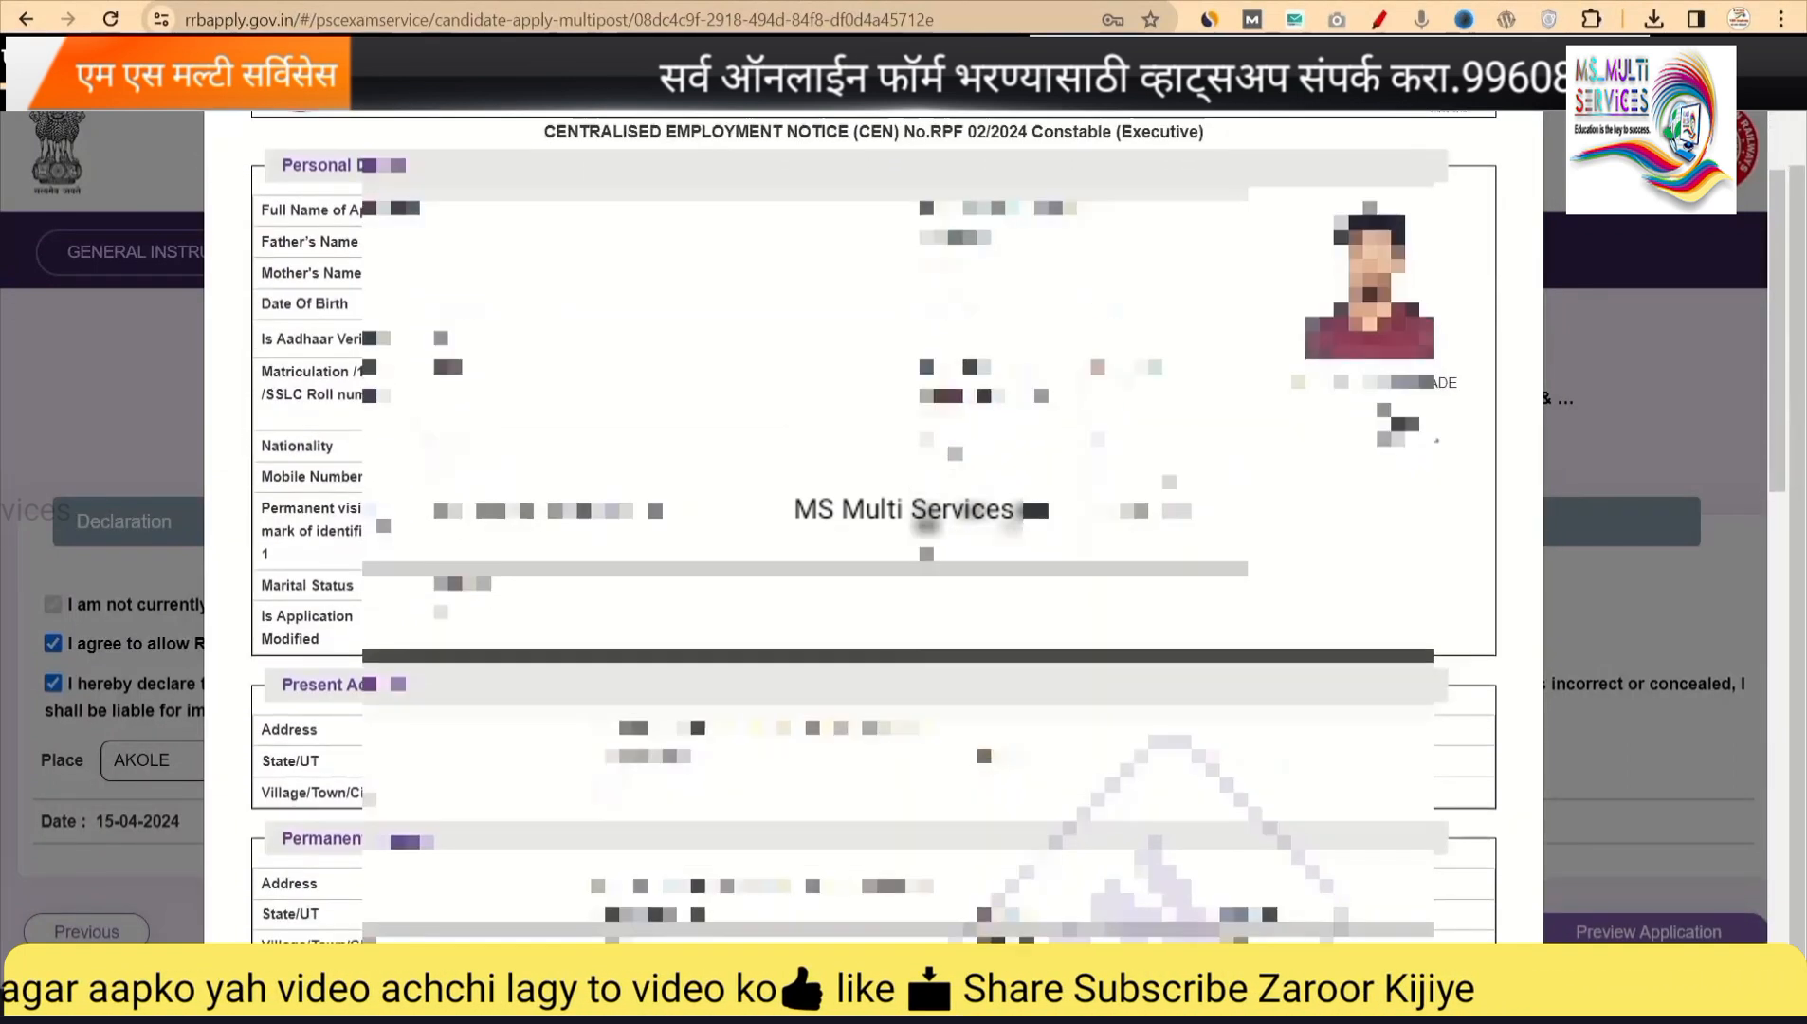
pyautogui.scroll(-5, 873, 521)
pyautogui.scroll(-12, 1043, 859)
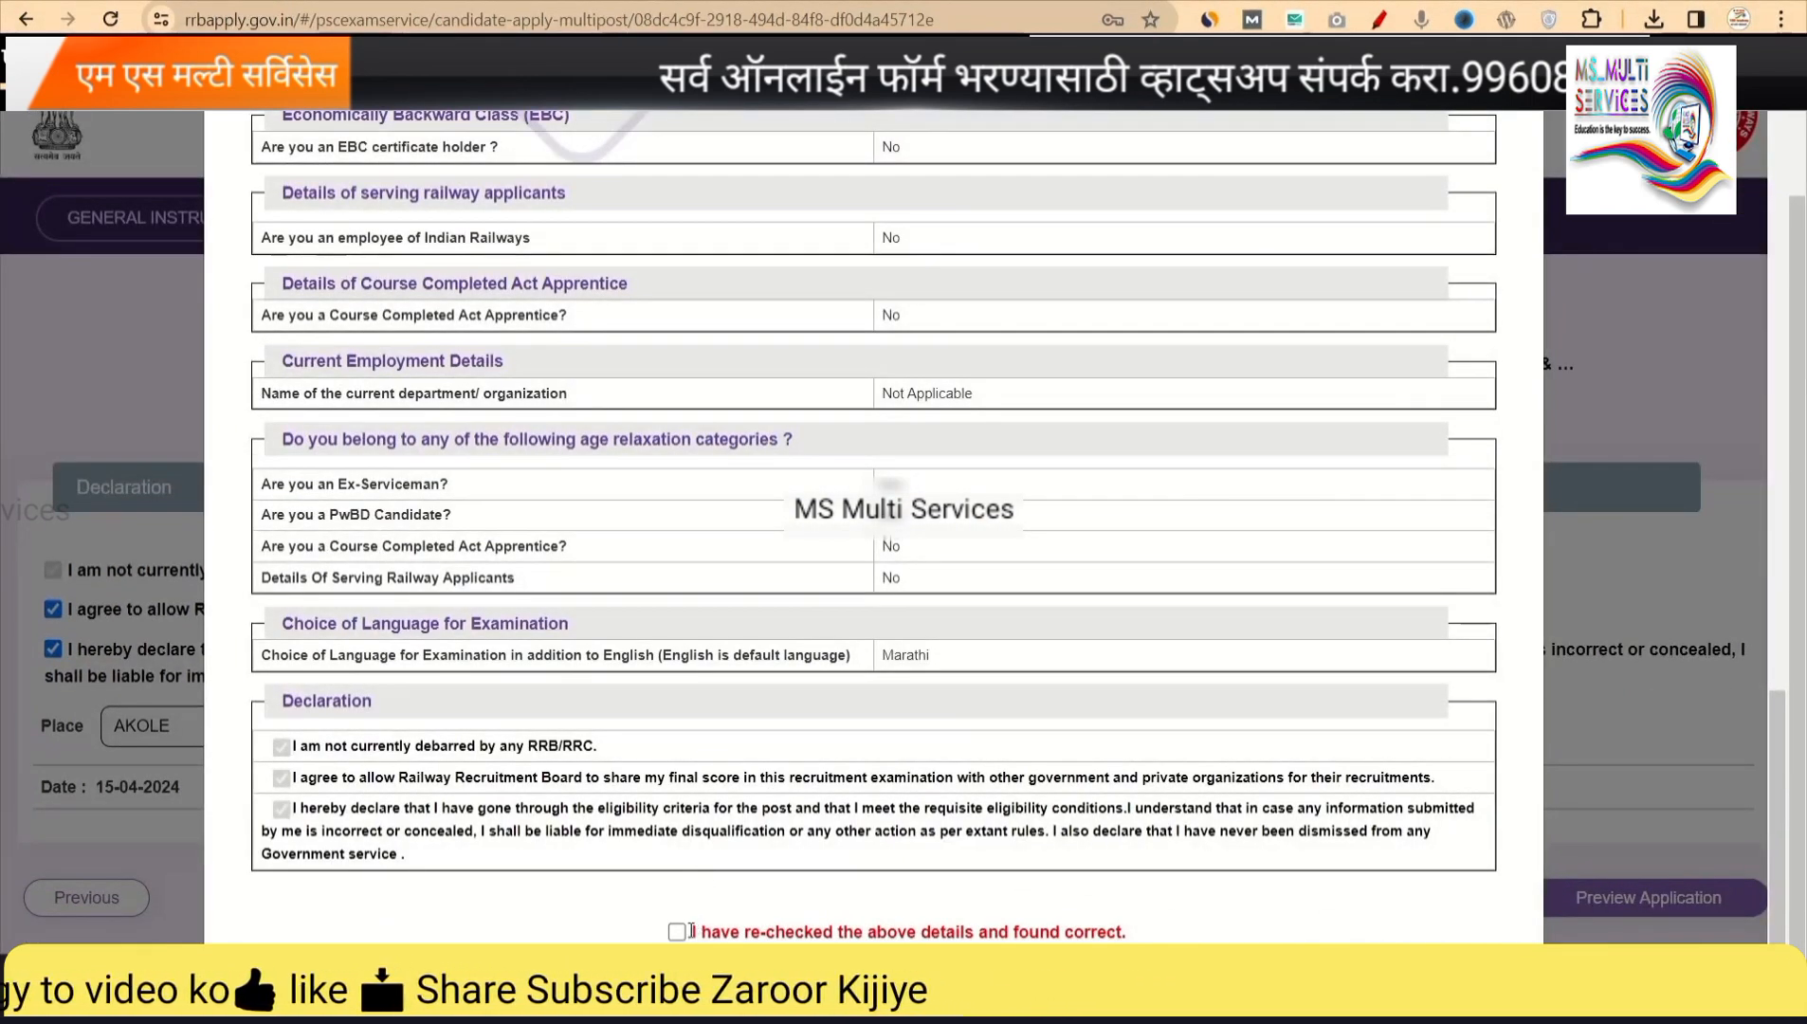
pyautogui.click(825, 932)
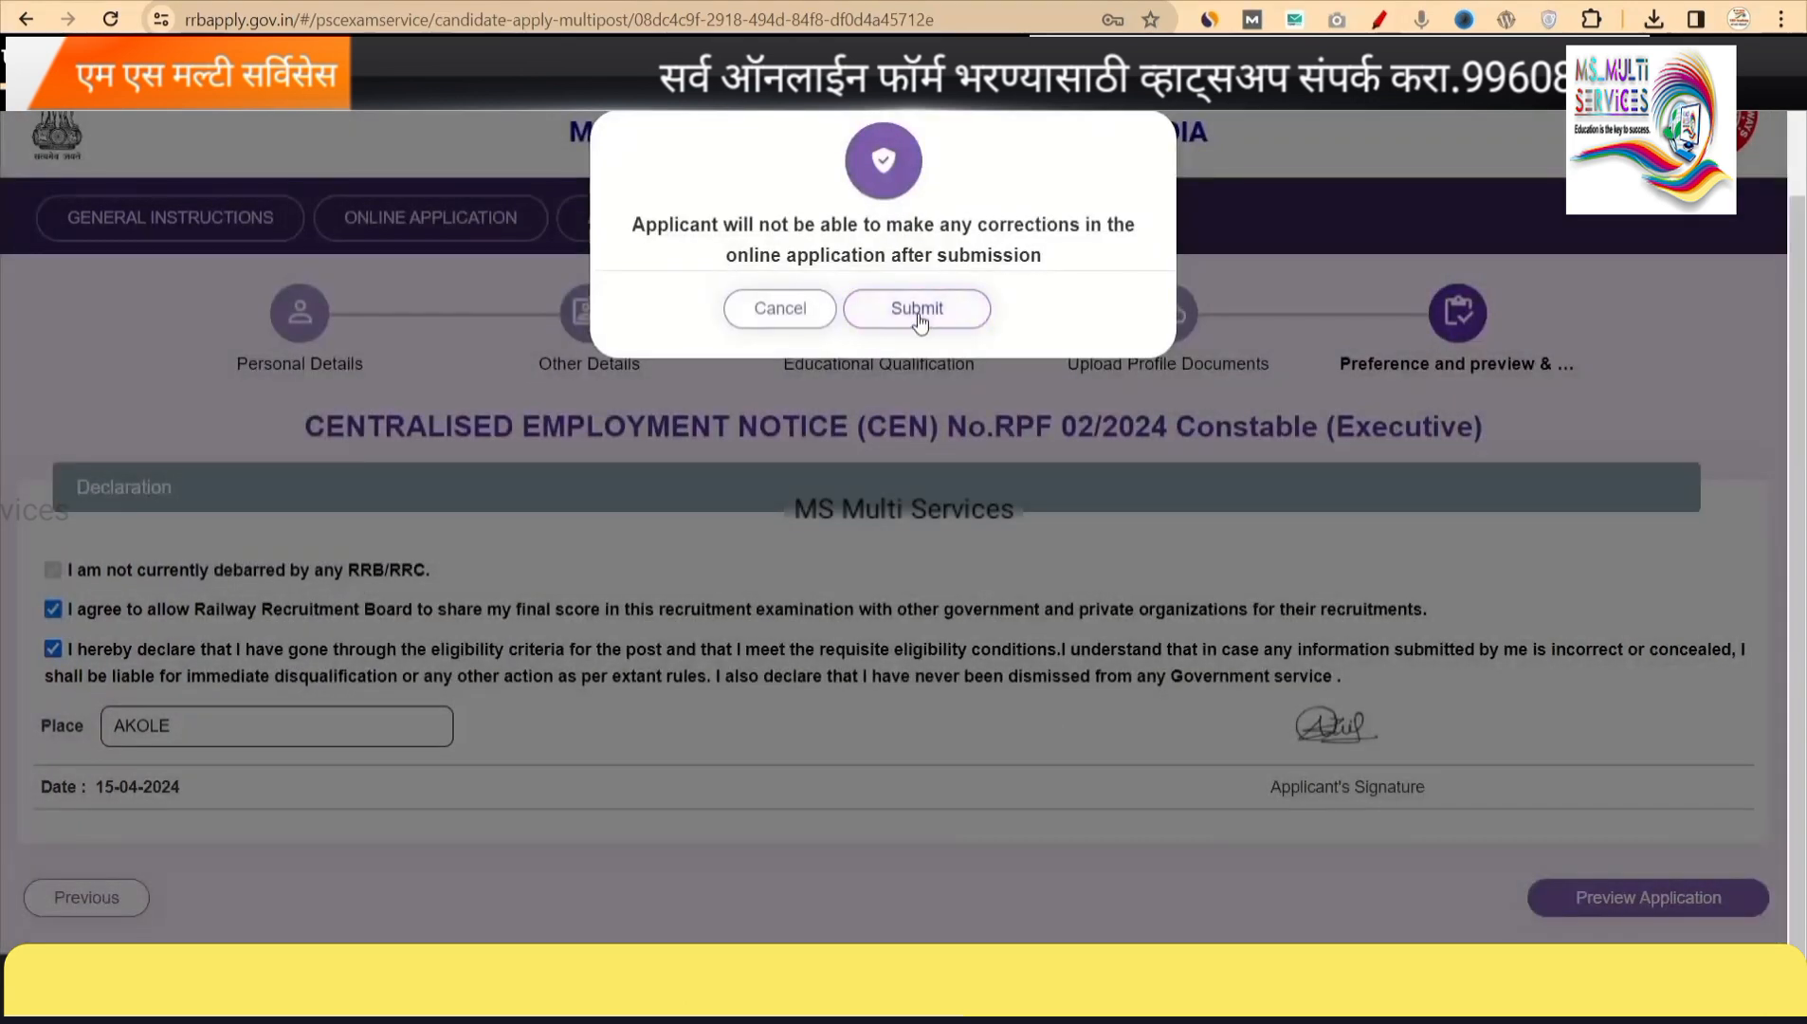
pyautogui.click(918, 317)
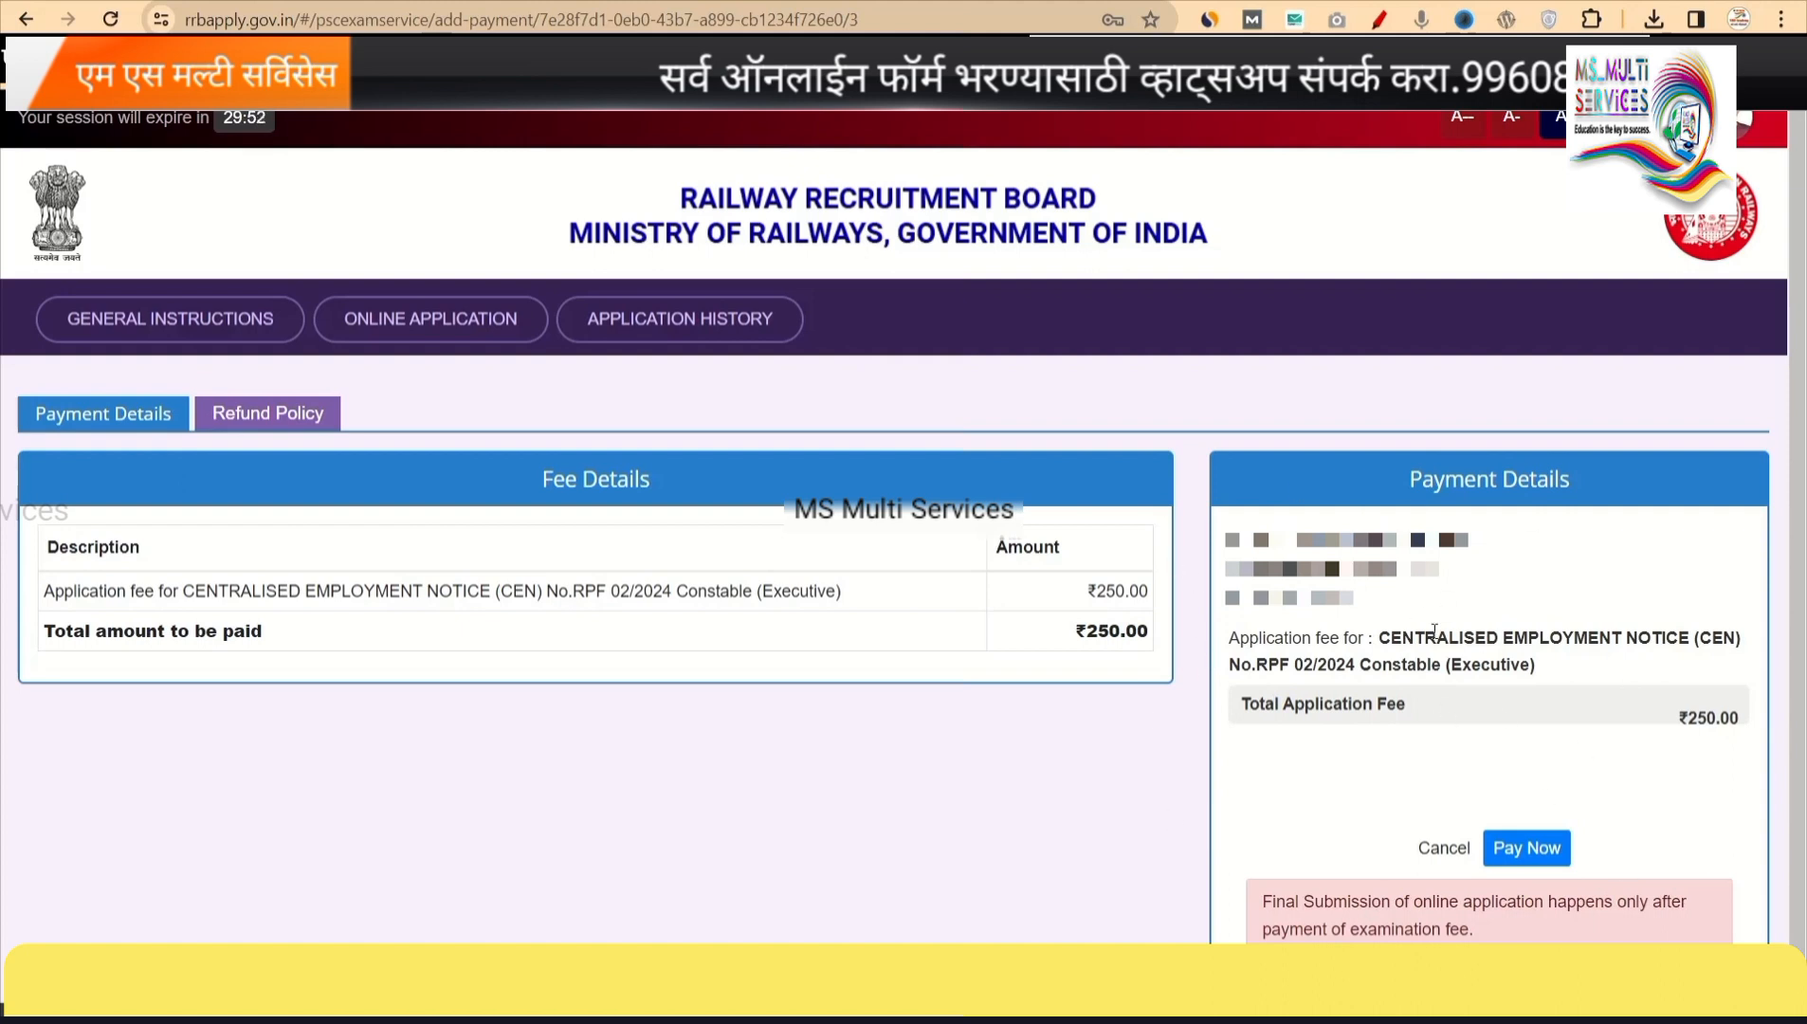
# Start the ₹250.00 fee payment and agree to the non-refundable payment terms.
pyautogui.click(1511, 850)
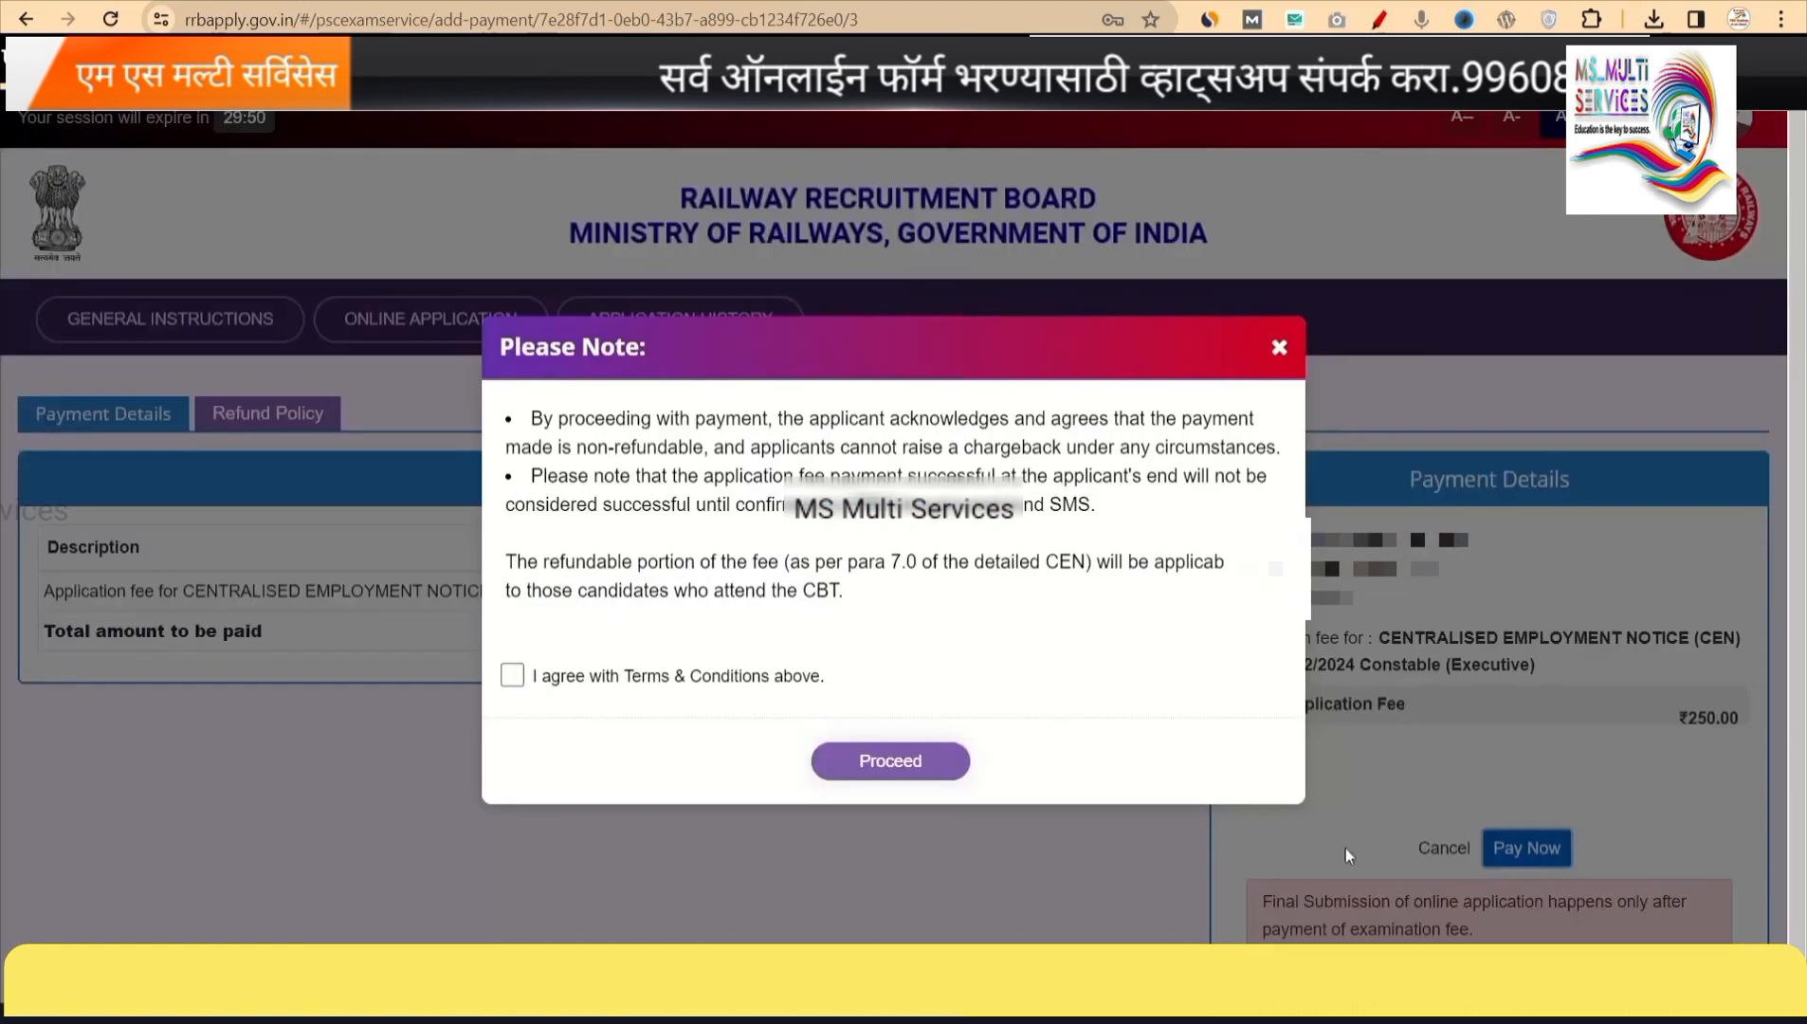
pyautogui.click(519, 678)
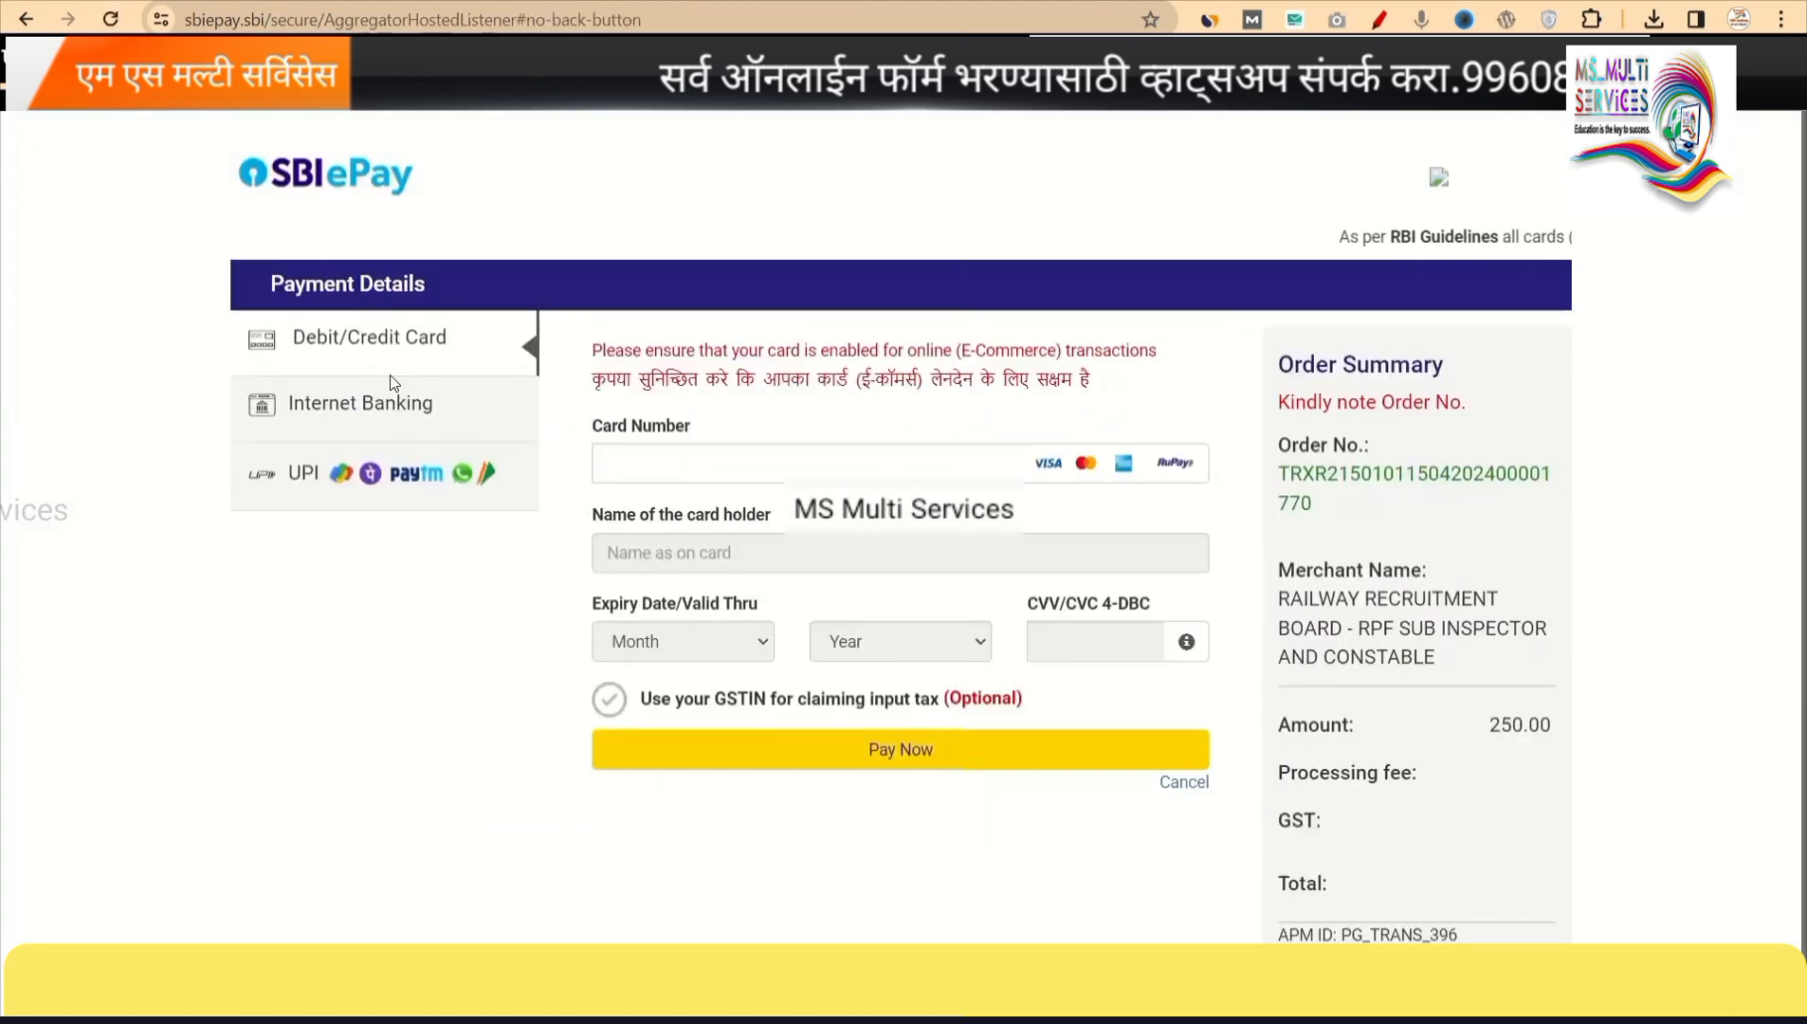
# Pay the 250.00 INR fee in SBI ePay using the UPI QR option.
pyautogui.click(327, 483)
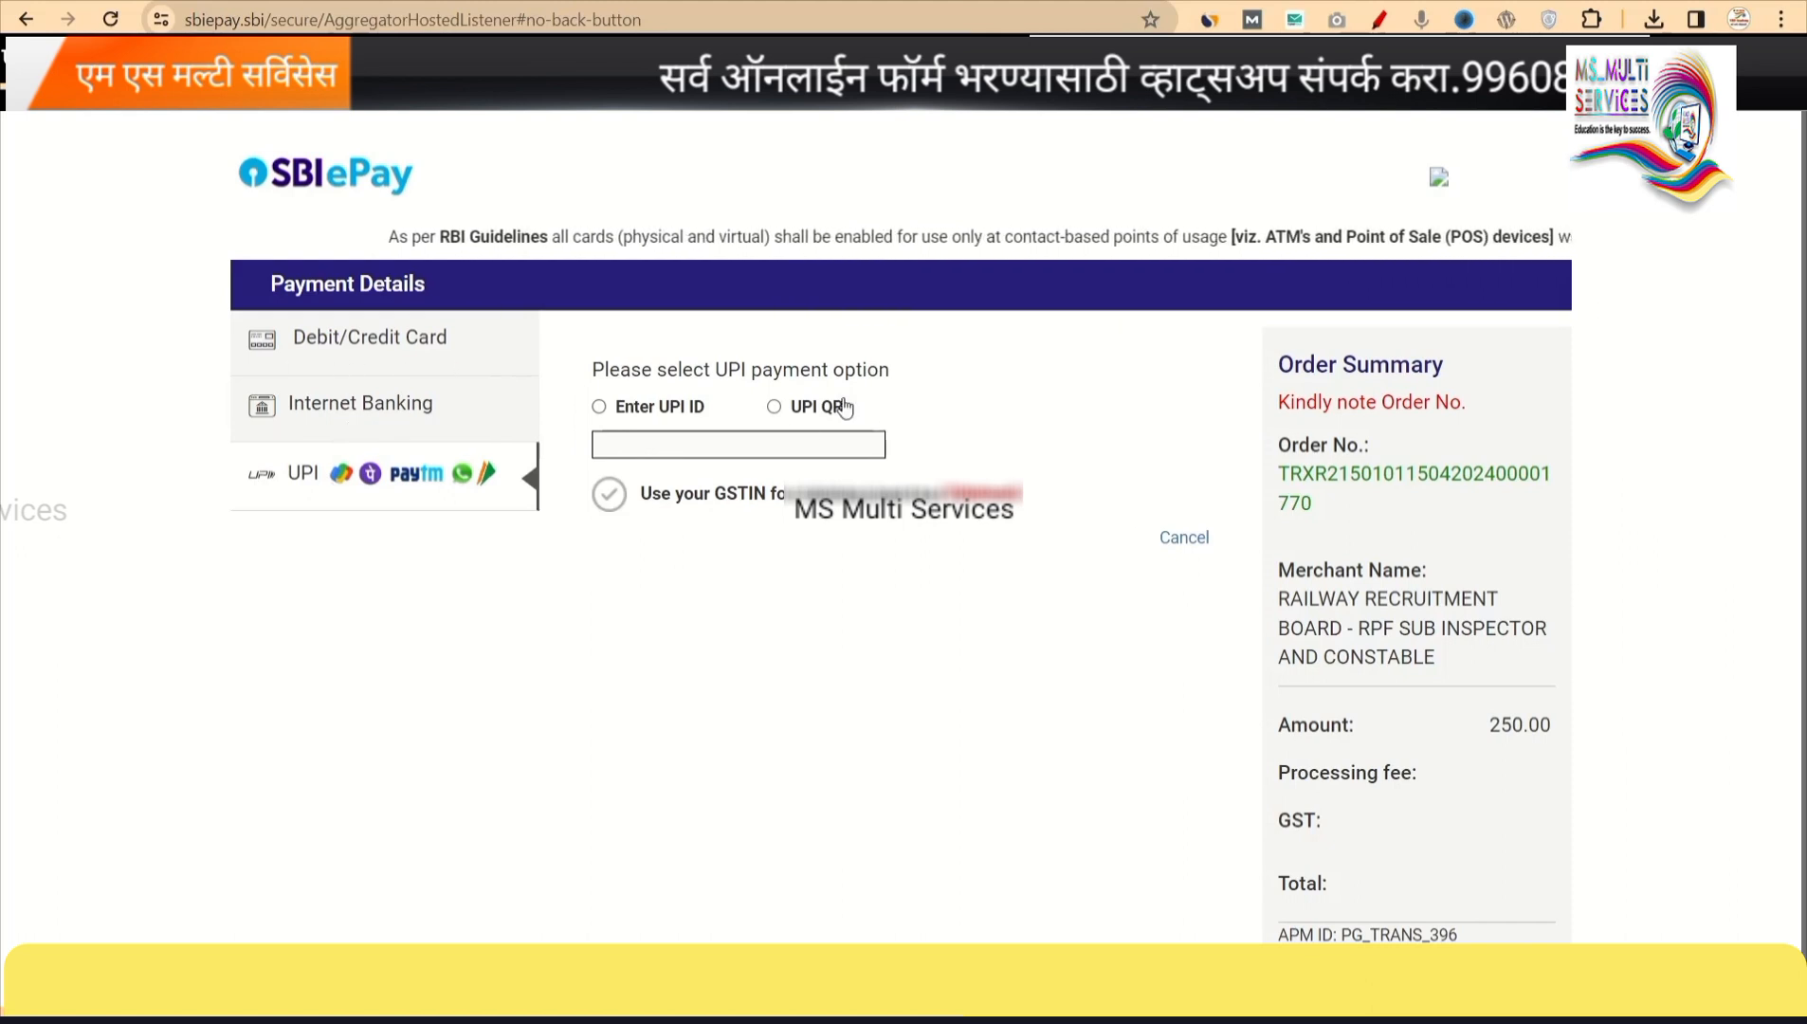
pyautogui.click(771, 404)
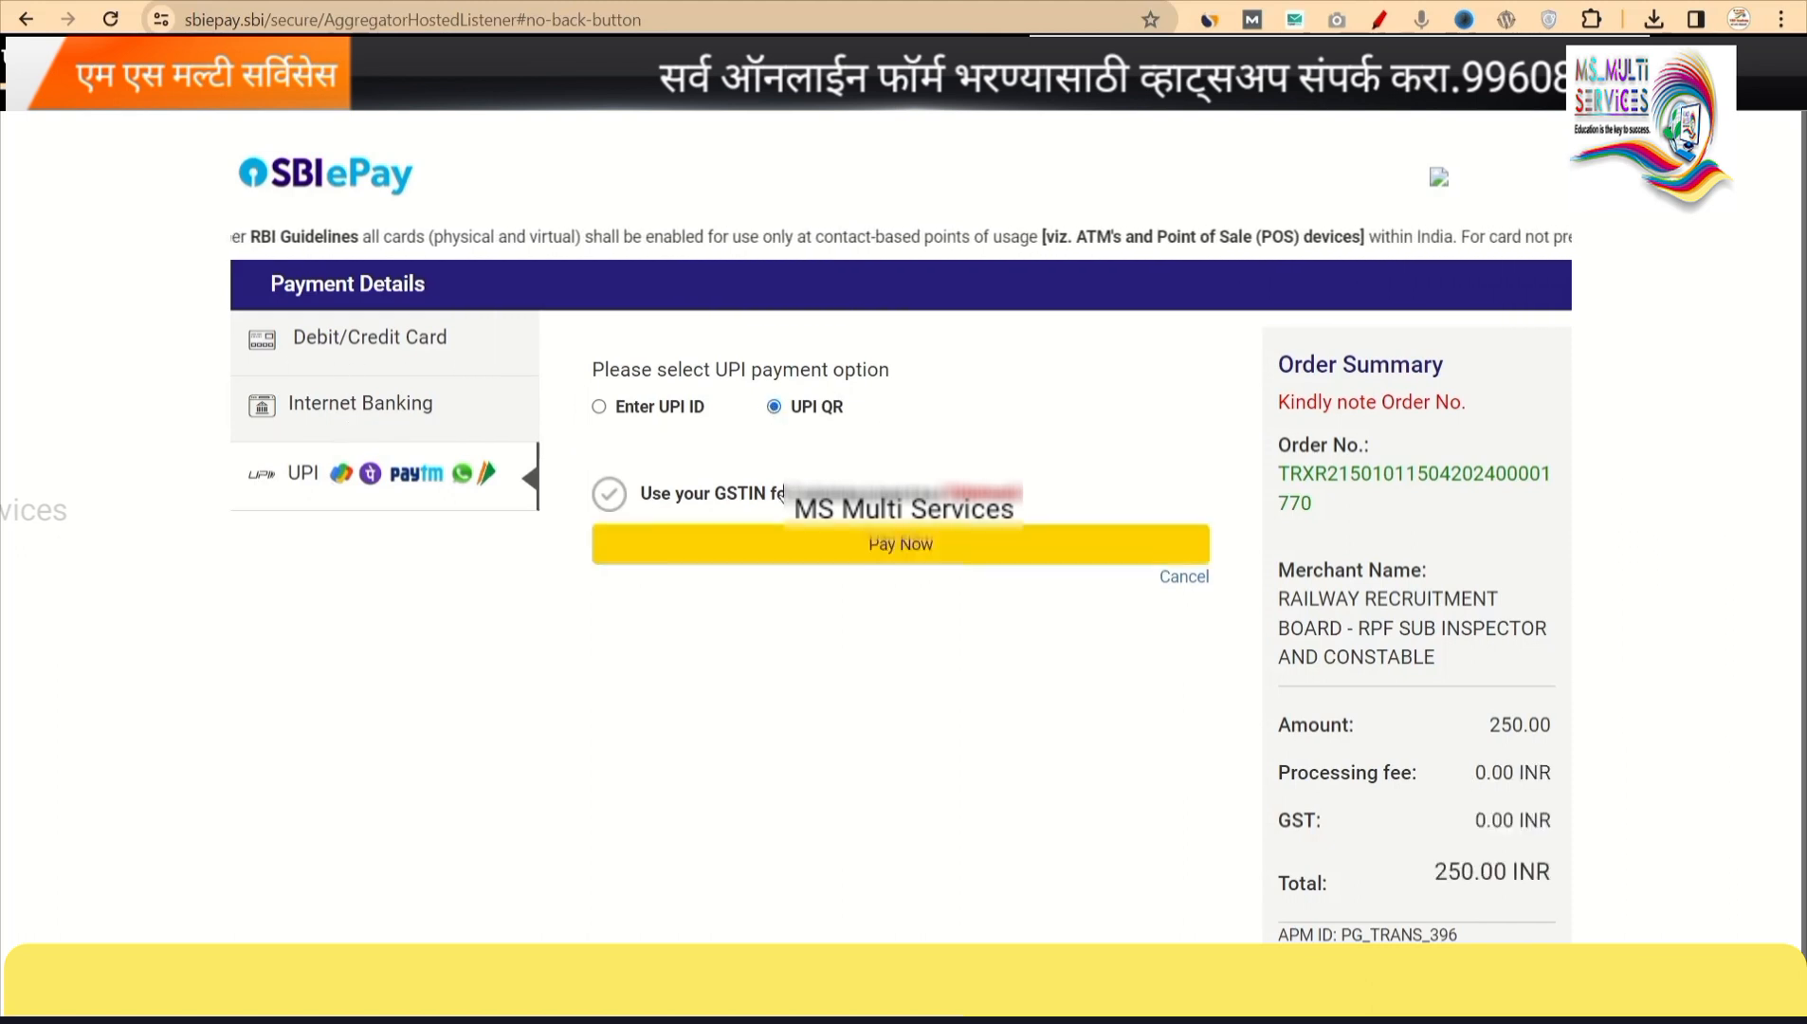
pyautogui.click(899, 559)
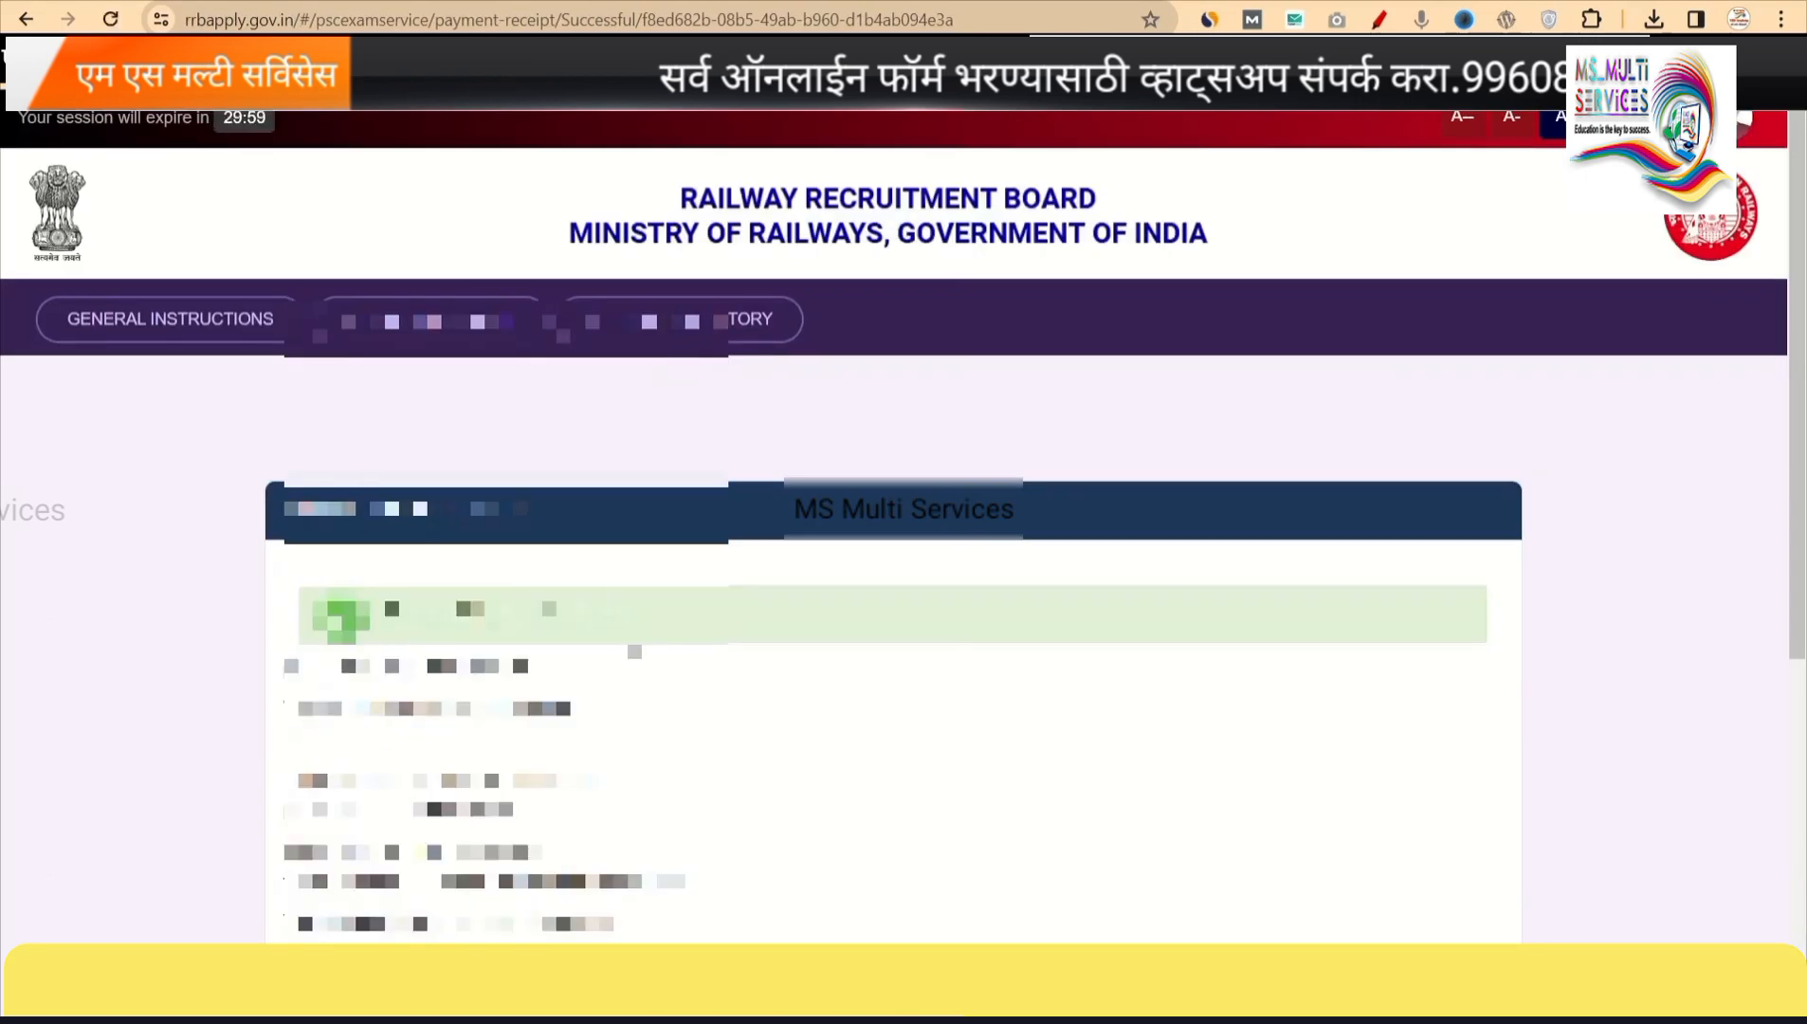
# Check the receipt shows Payment Successful, then go back to My Application.
pyautogui.moveTo(628, 616); pyautogui.dragTo(385, 616)
pyautogui.scroll(-1, 894, 527)
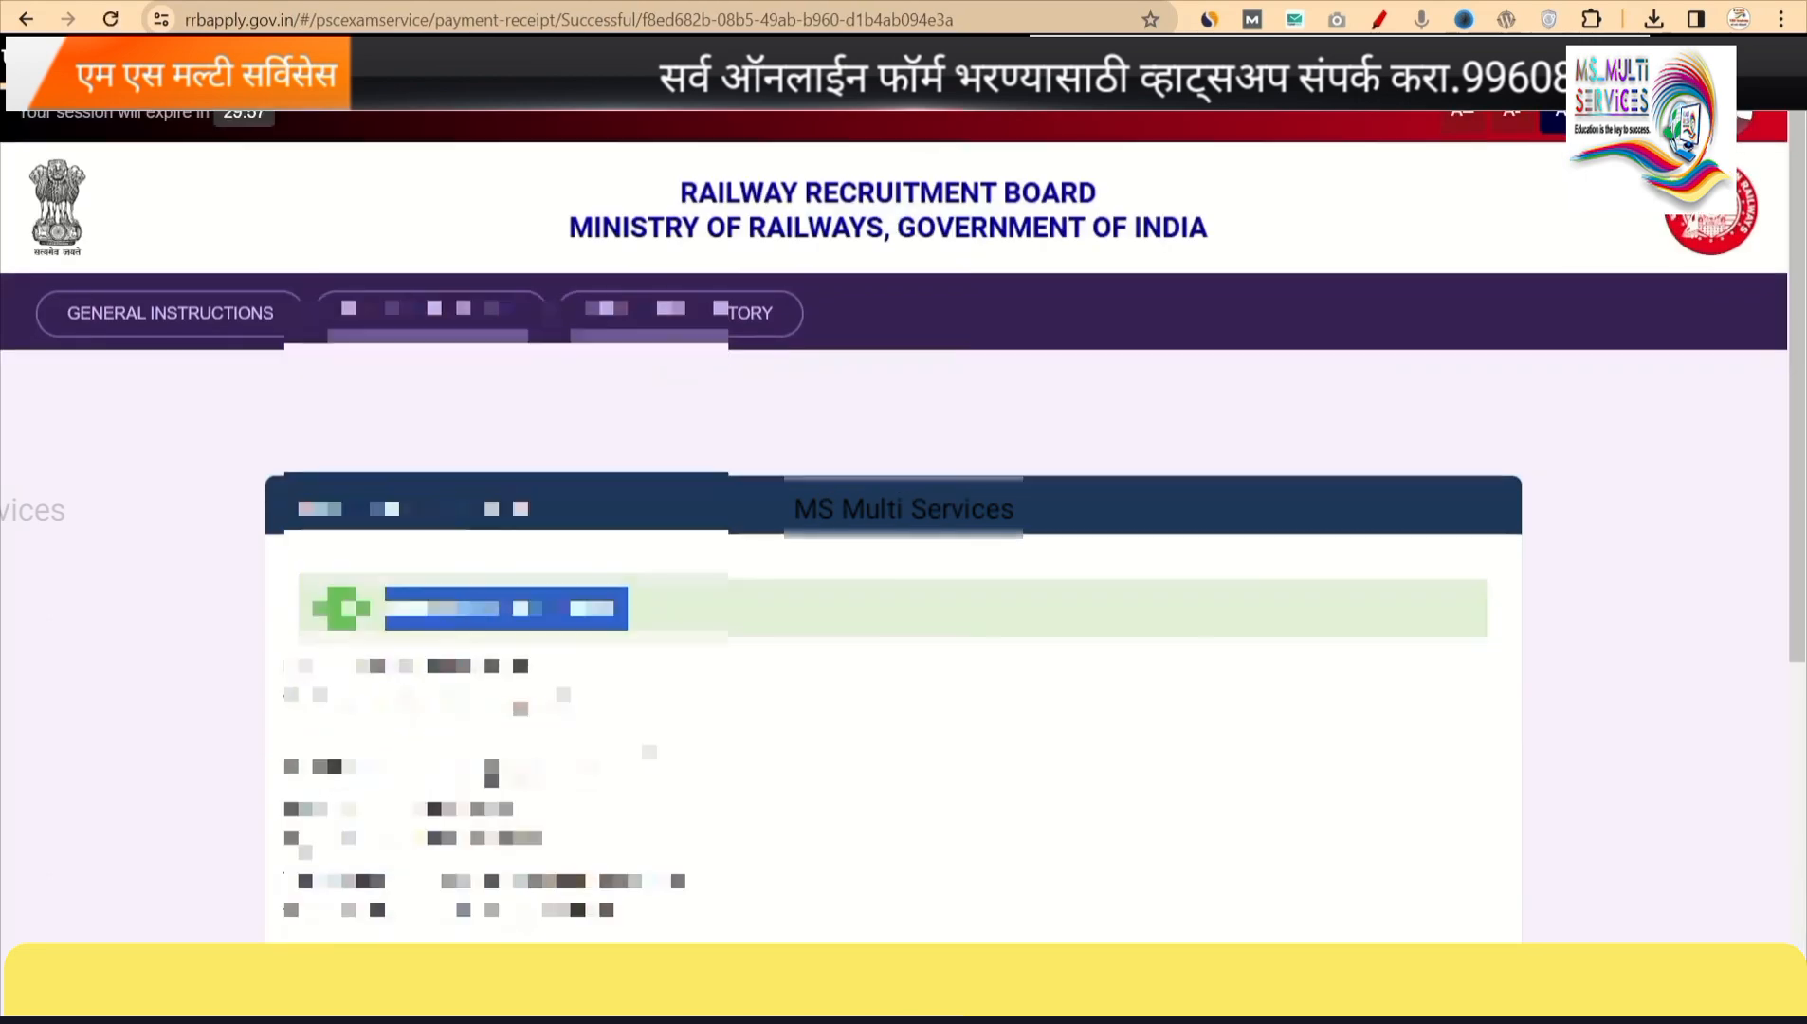
pyautogui.scroll(-3, 1043, 870)
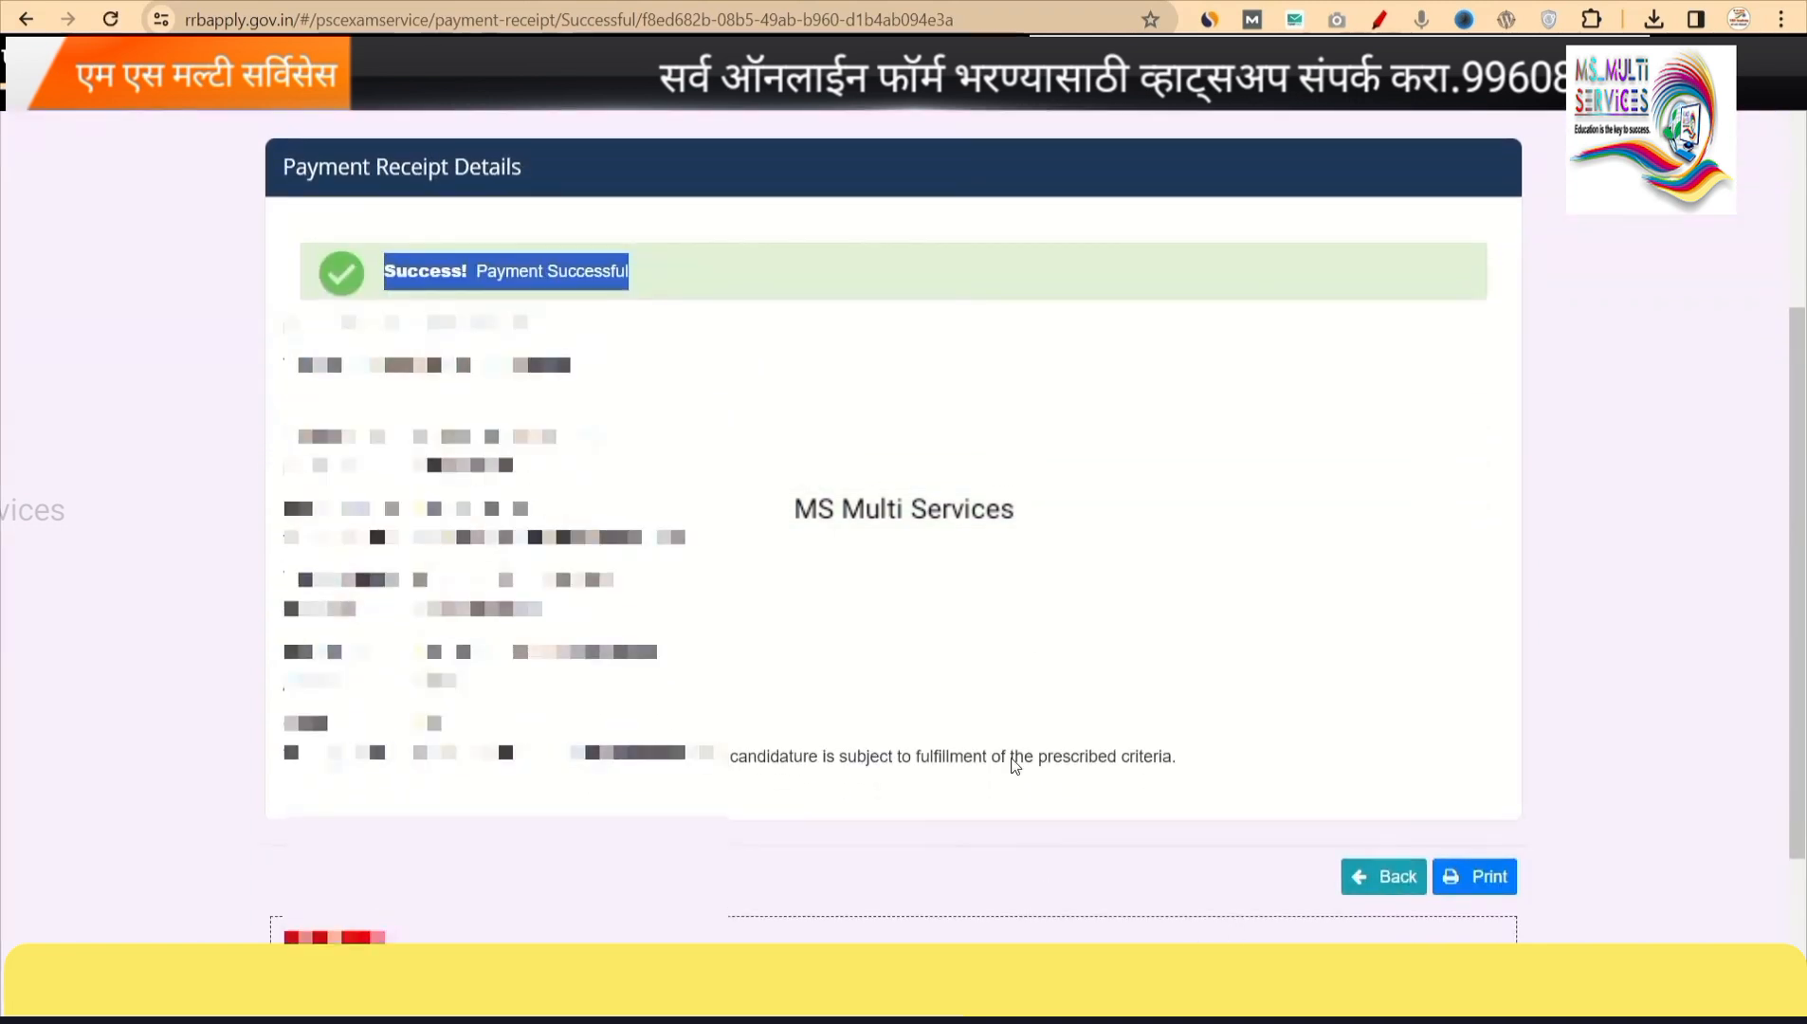
pyautogui.click(1369, 882)
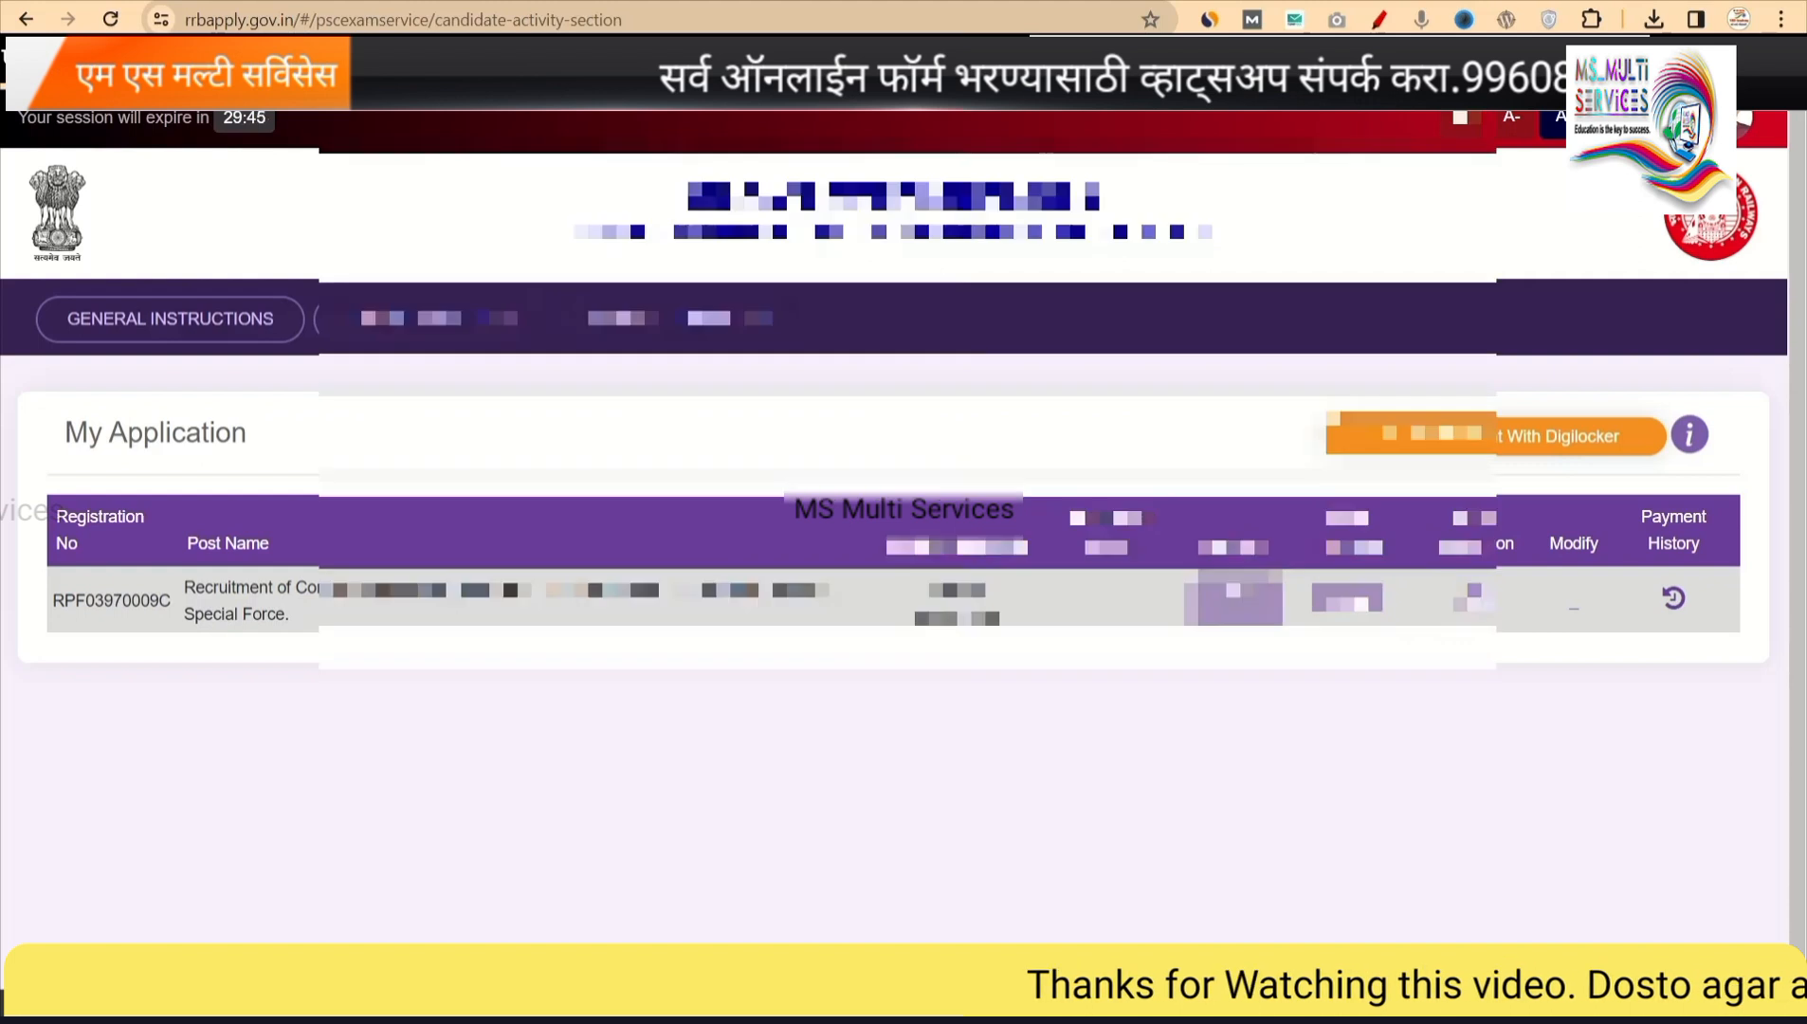
# Open the submitted application and save its printout as a PDF named with the applicant's name and 'RPF'.
pyautogui.click(1474, 601)
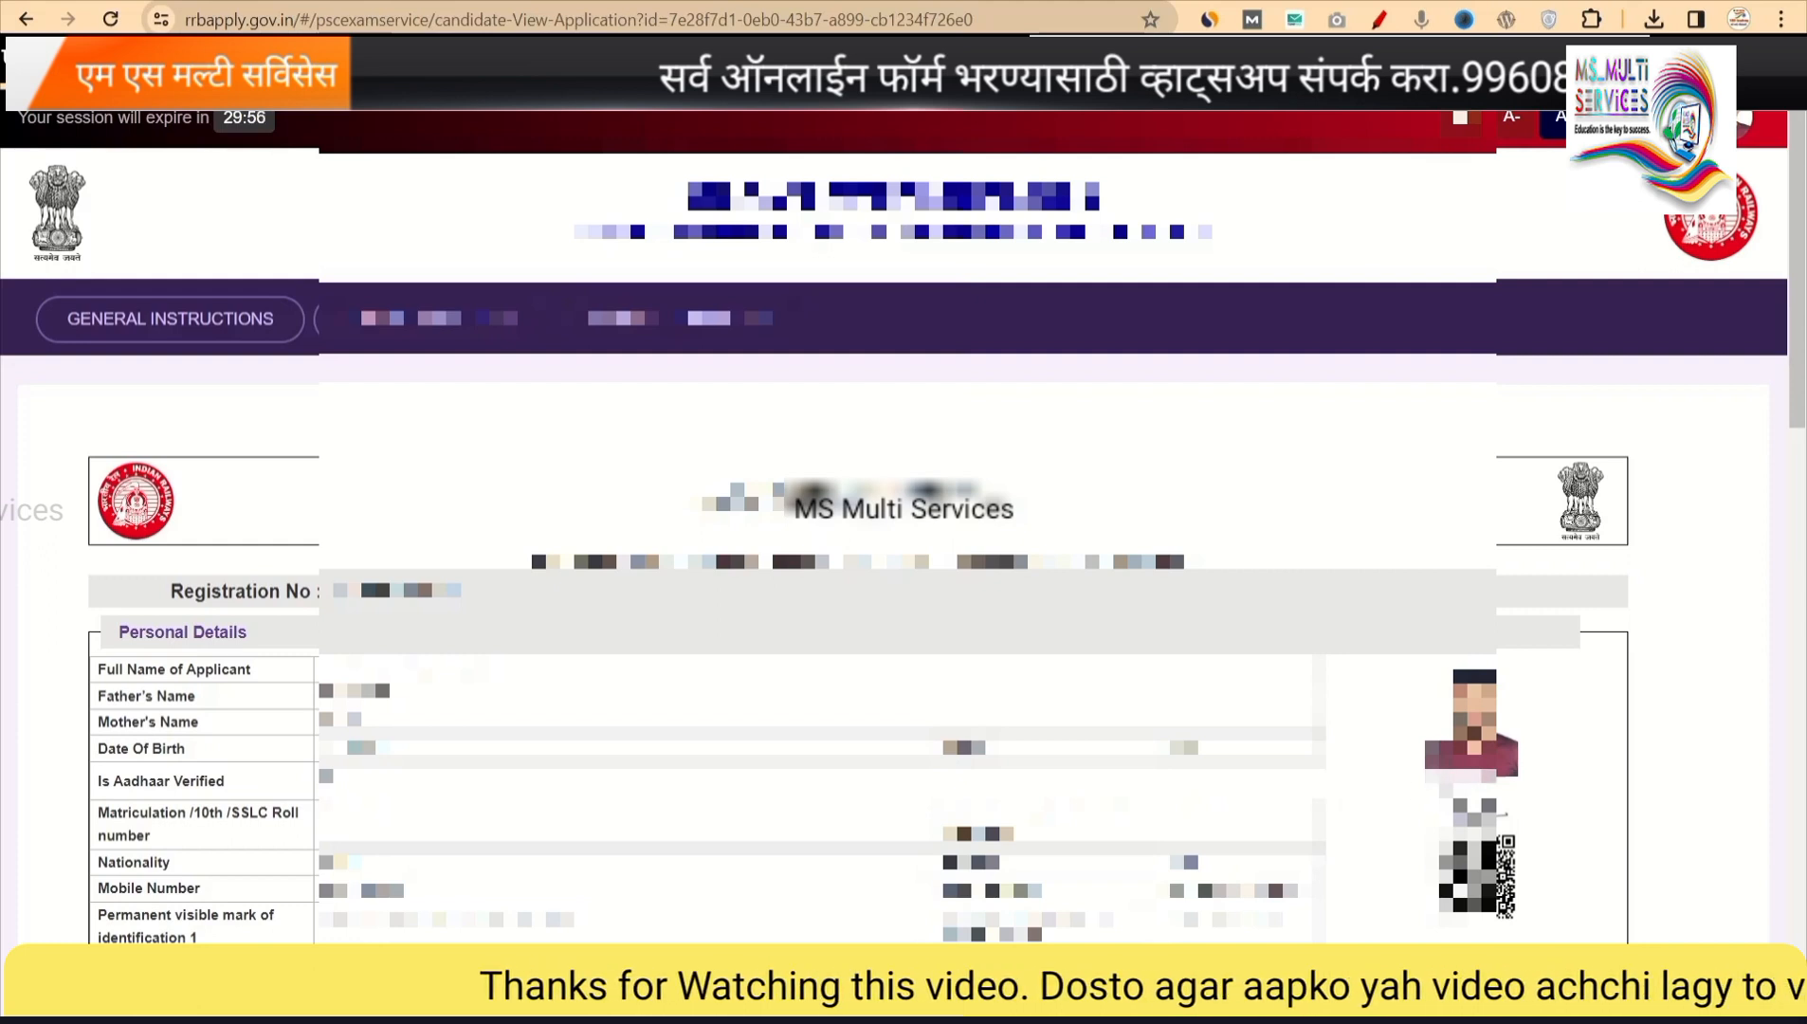
pyautogui.scroll(-15, 1529, 891)
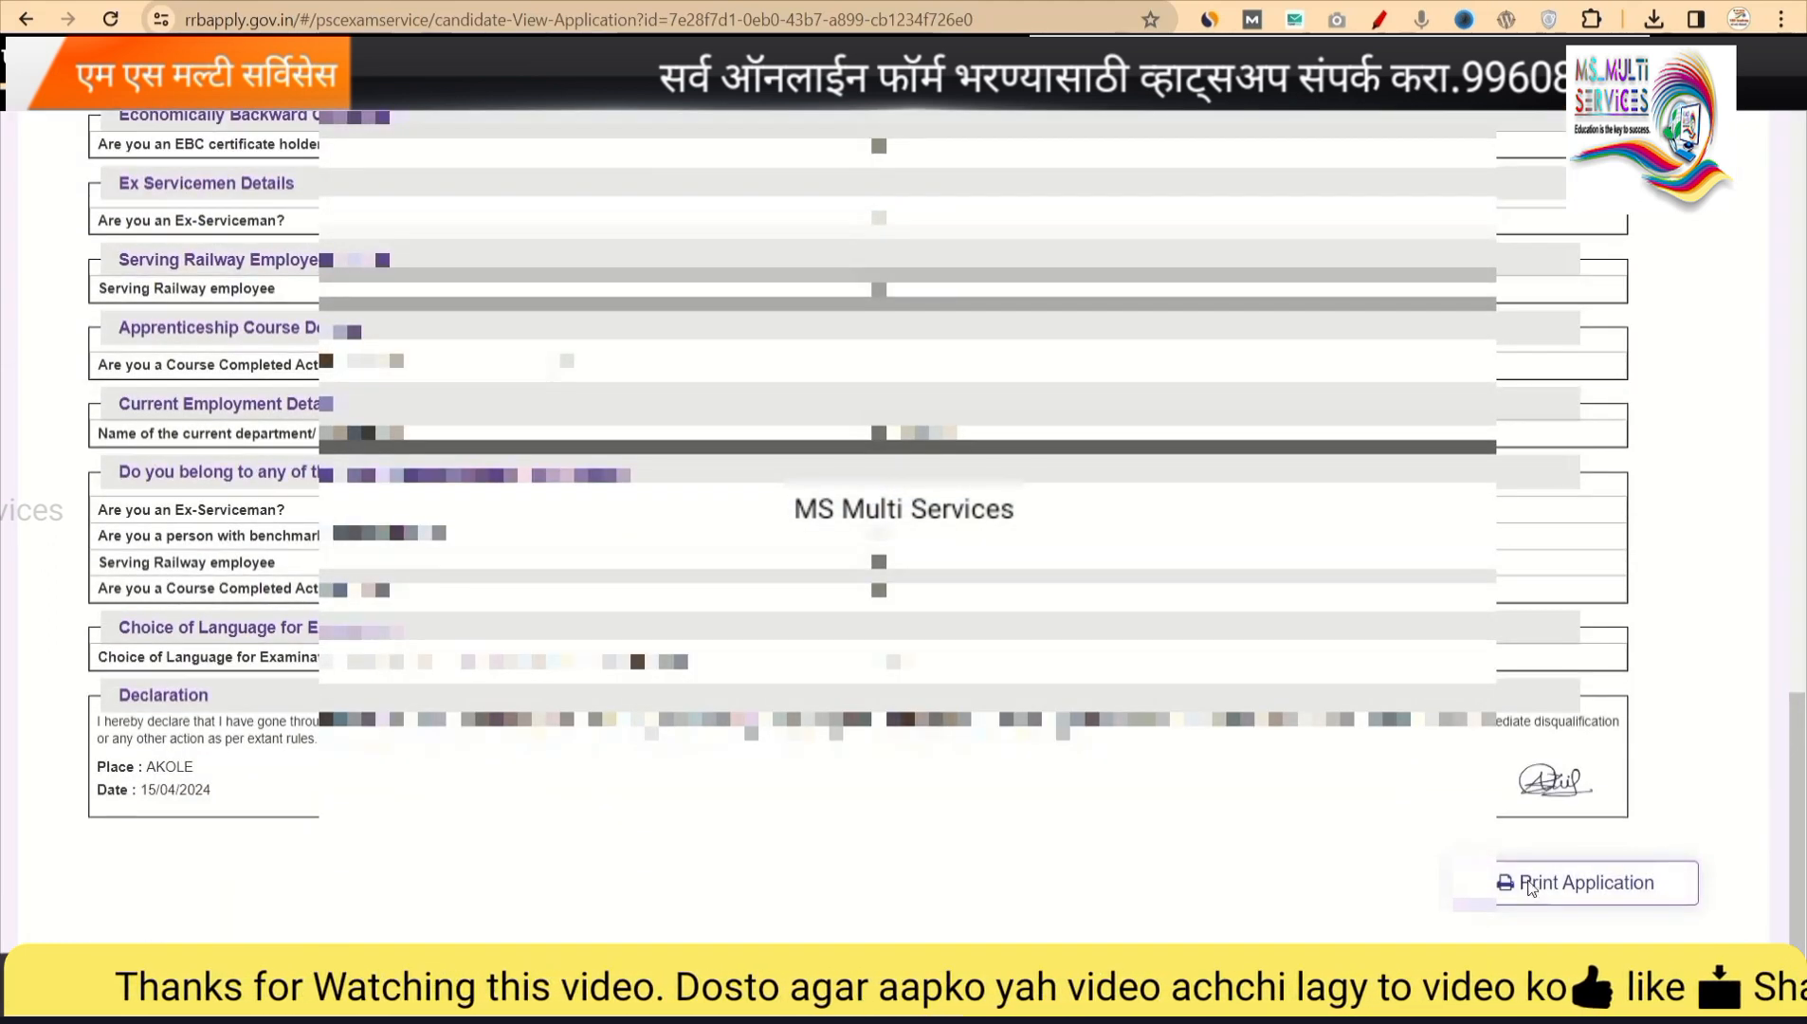
pyautogui.click(1530, 892)
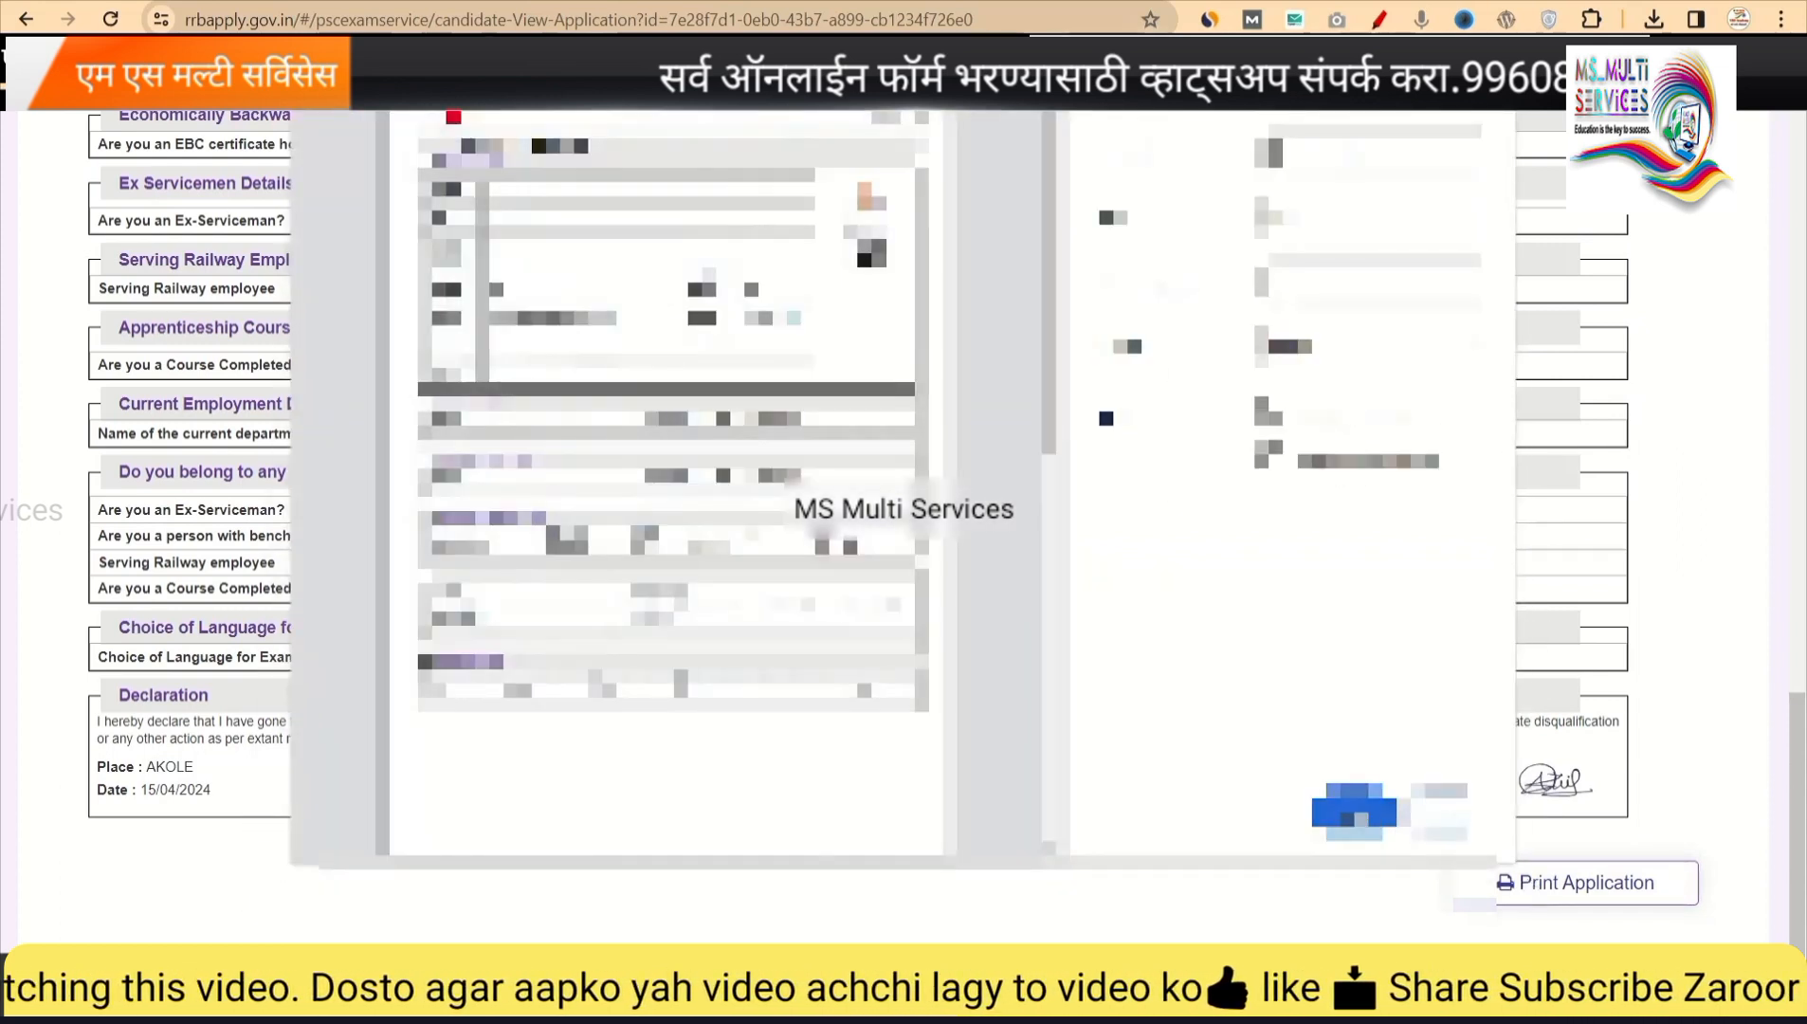
pyautogui.press('Return')
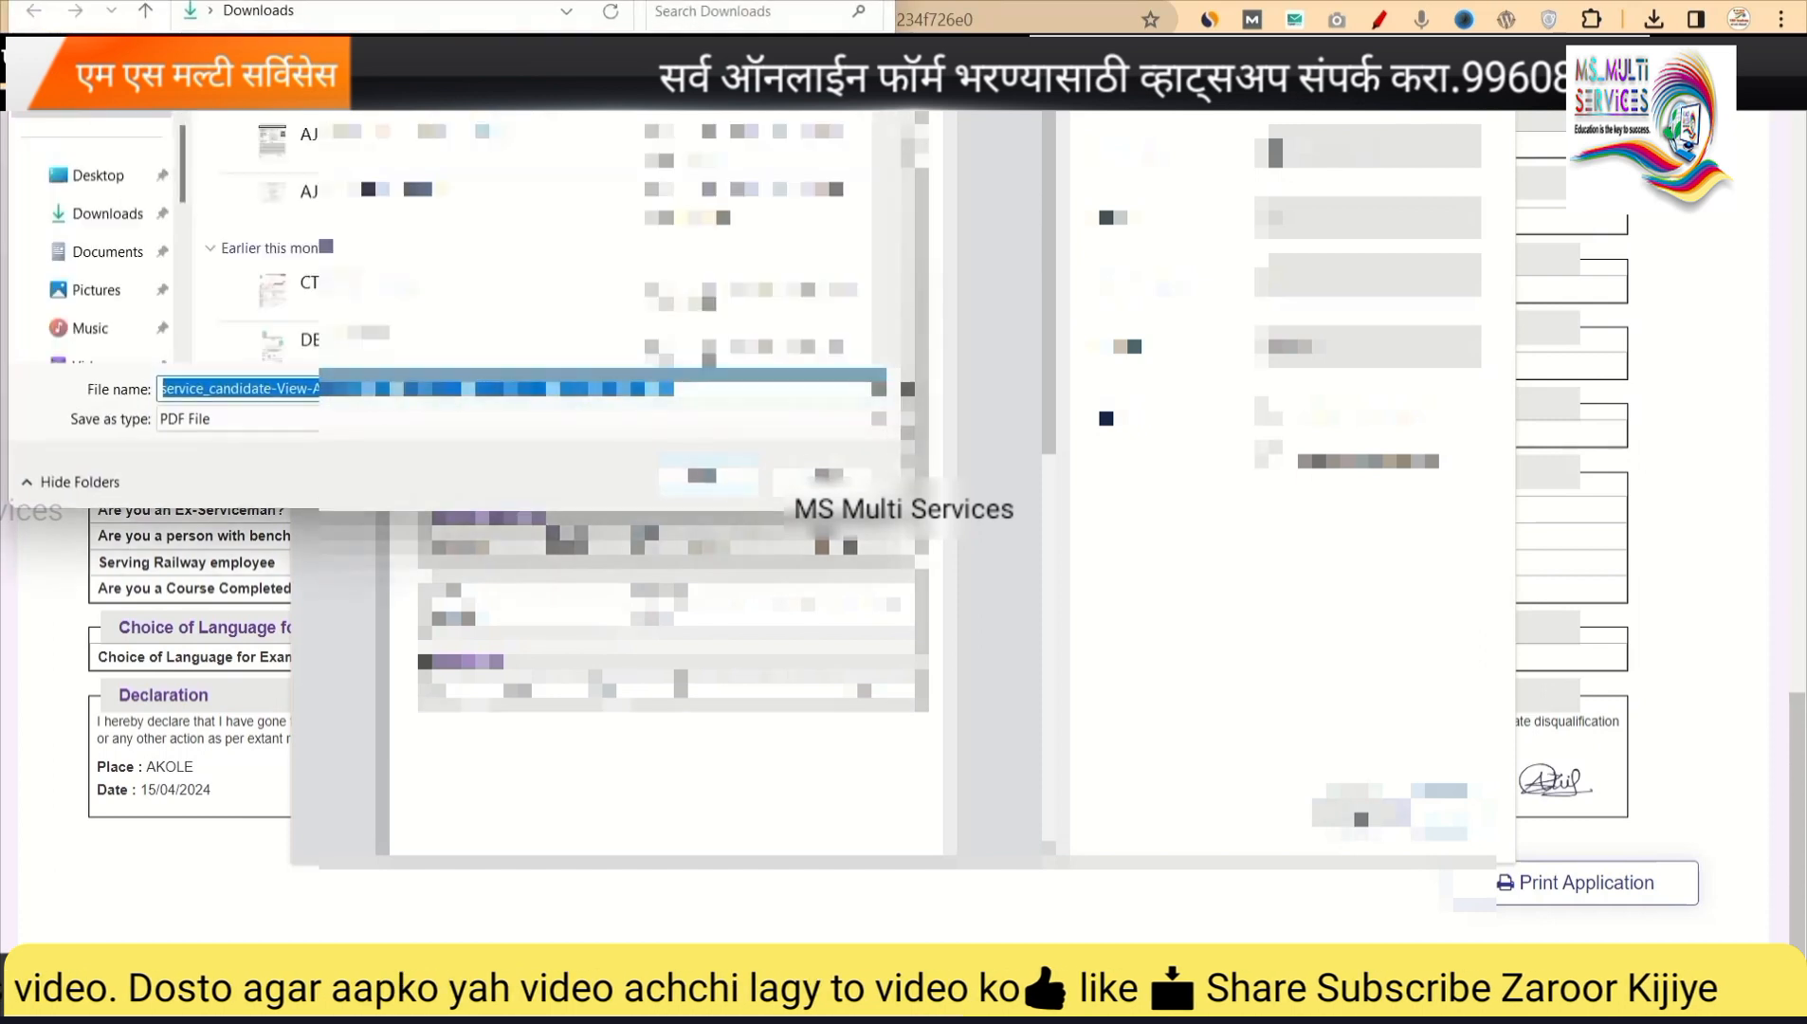
pyautogui.write('AJIT')
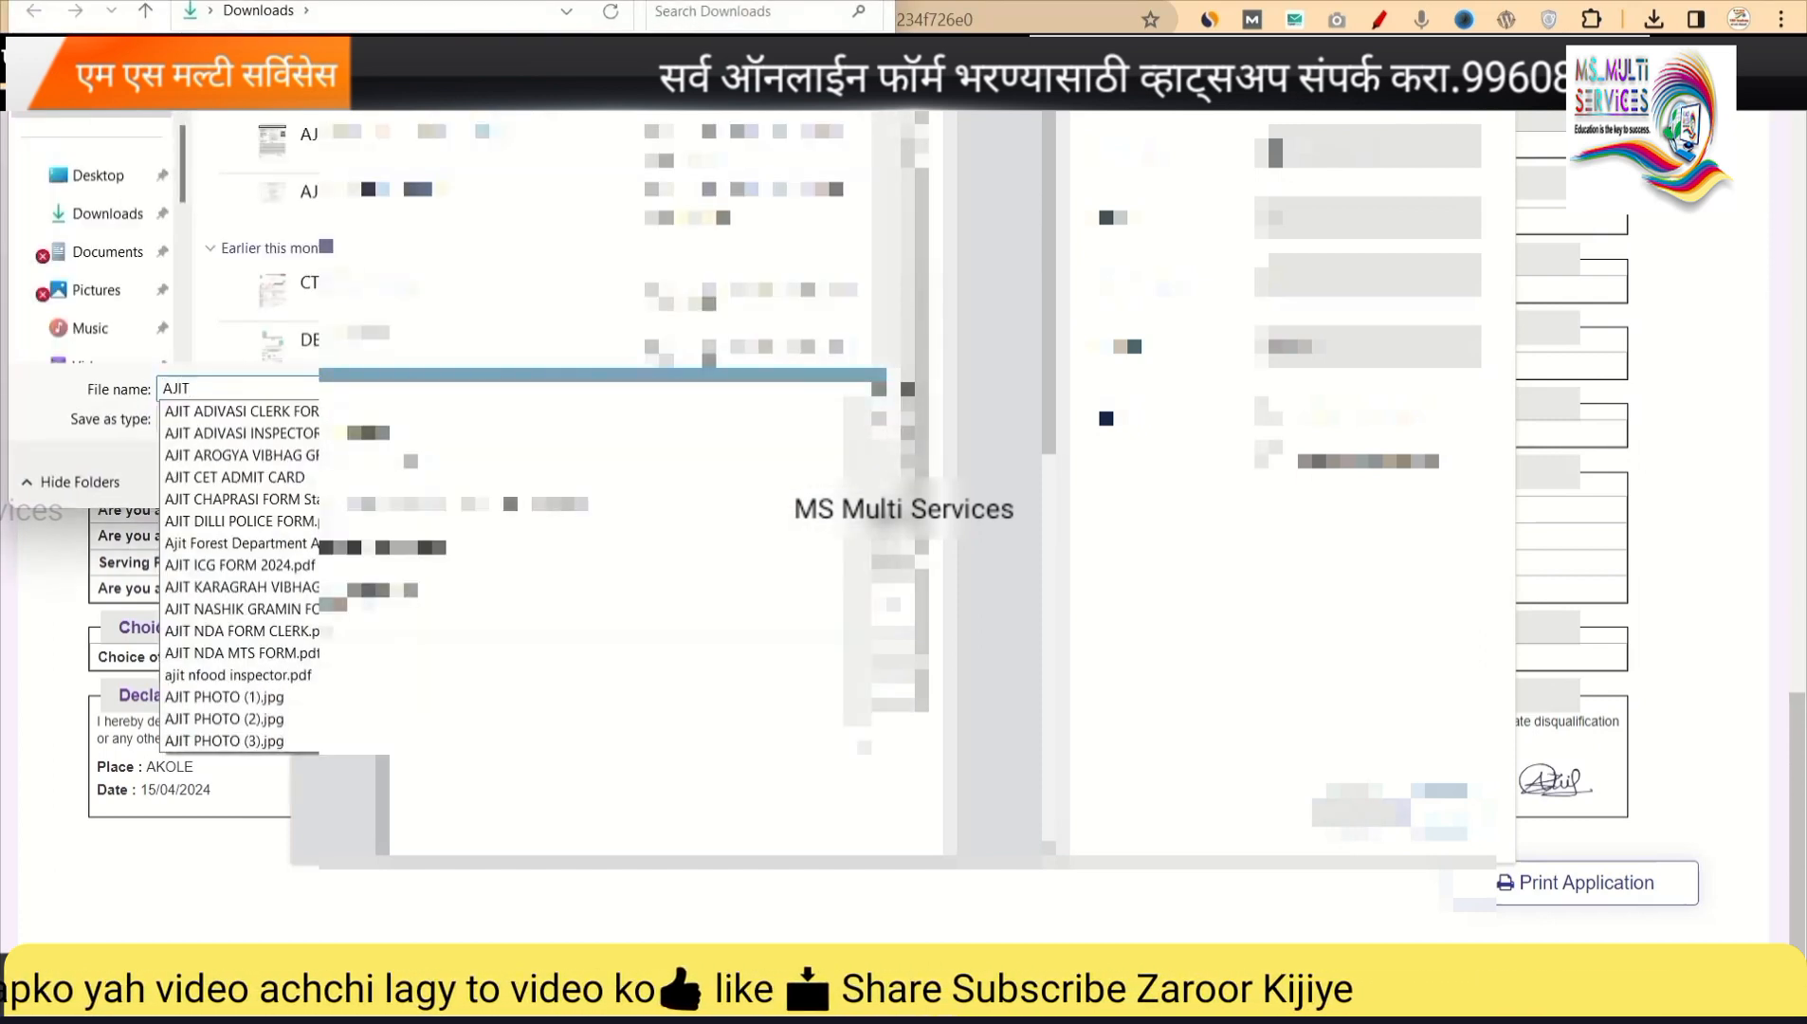
pyautogui.write(' R')
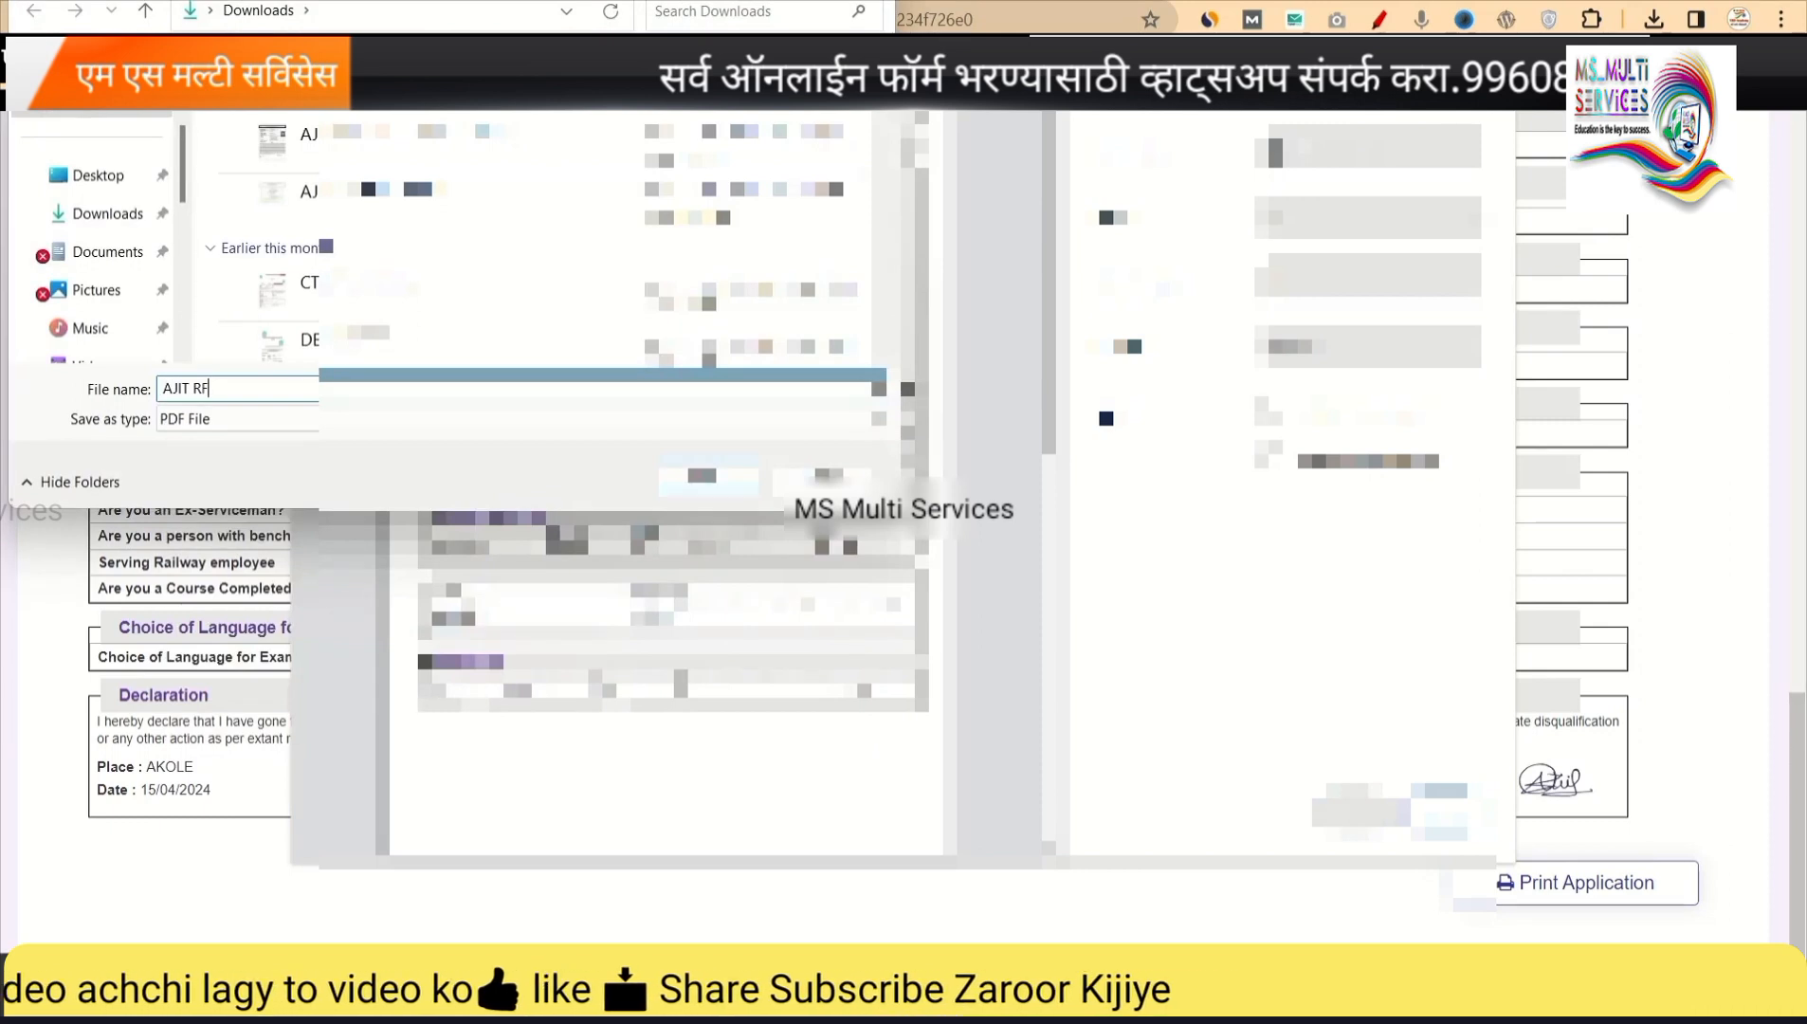
pyautogui.write('PF')
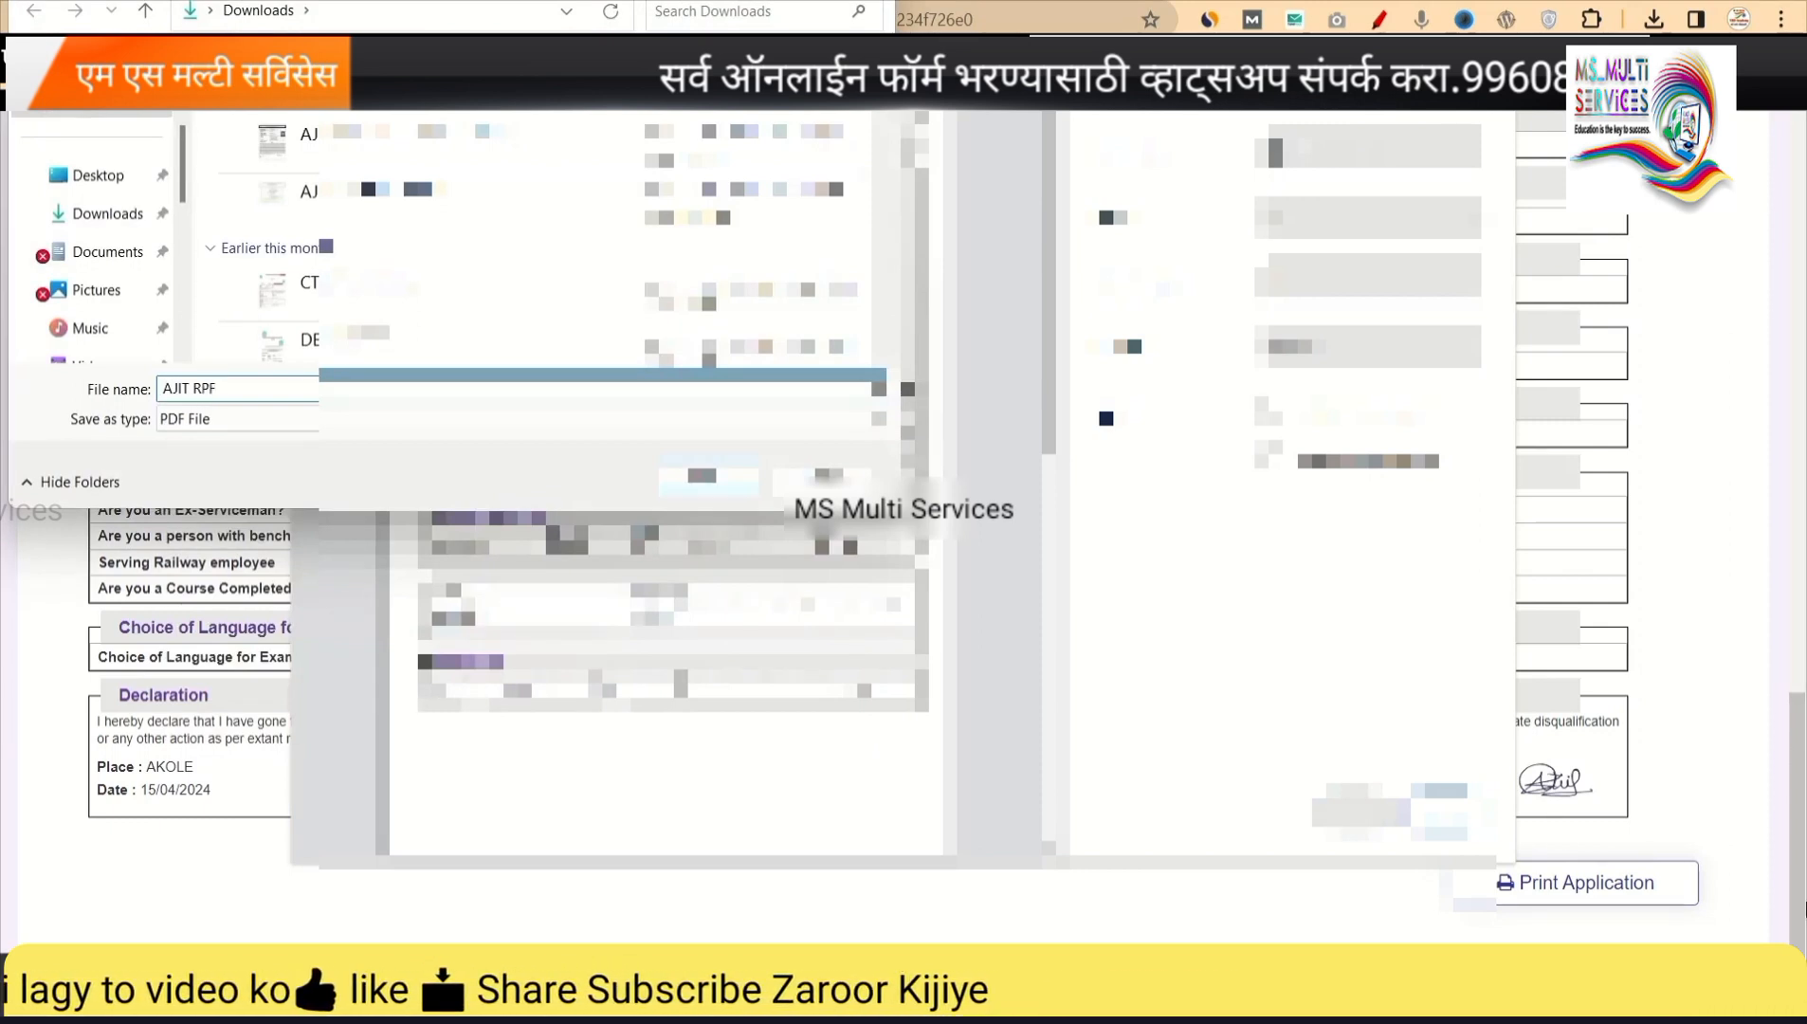
pyautogui.click(707, 475)
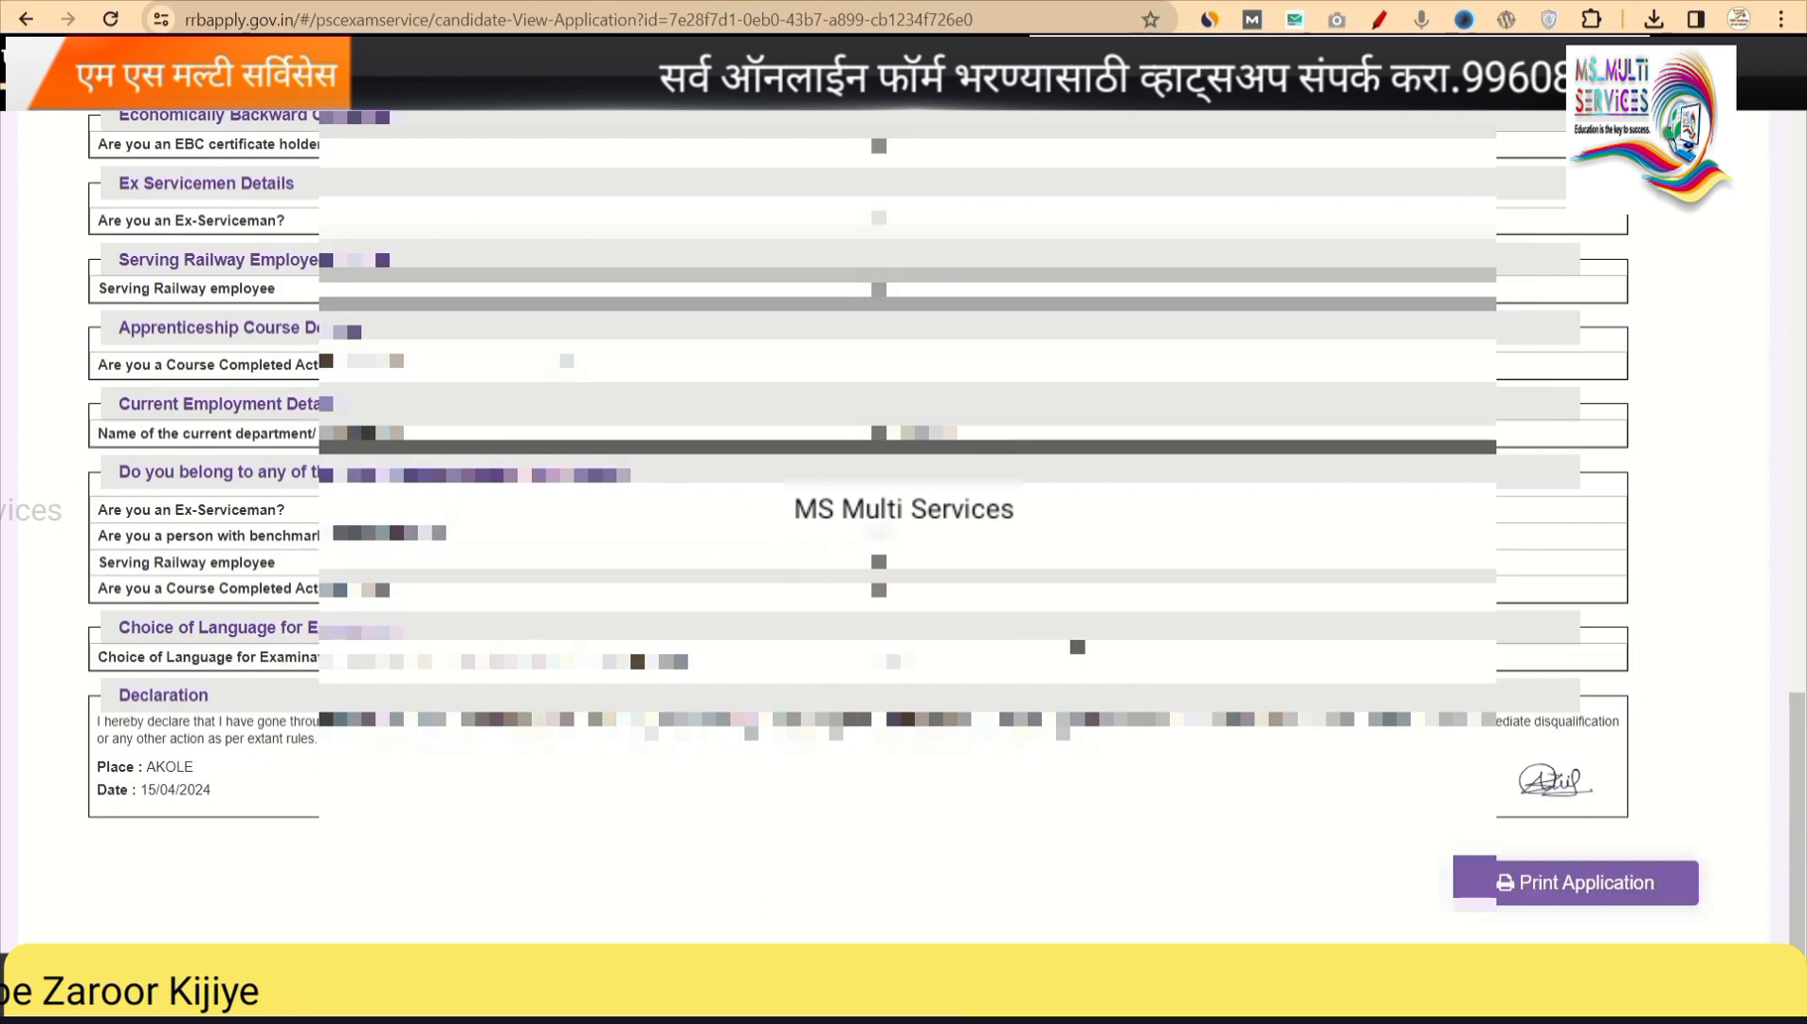
pyautogui.scroll(15, 1061, 645)
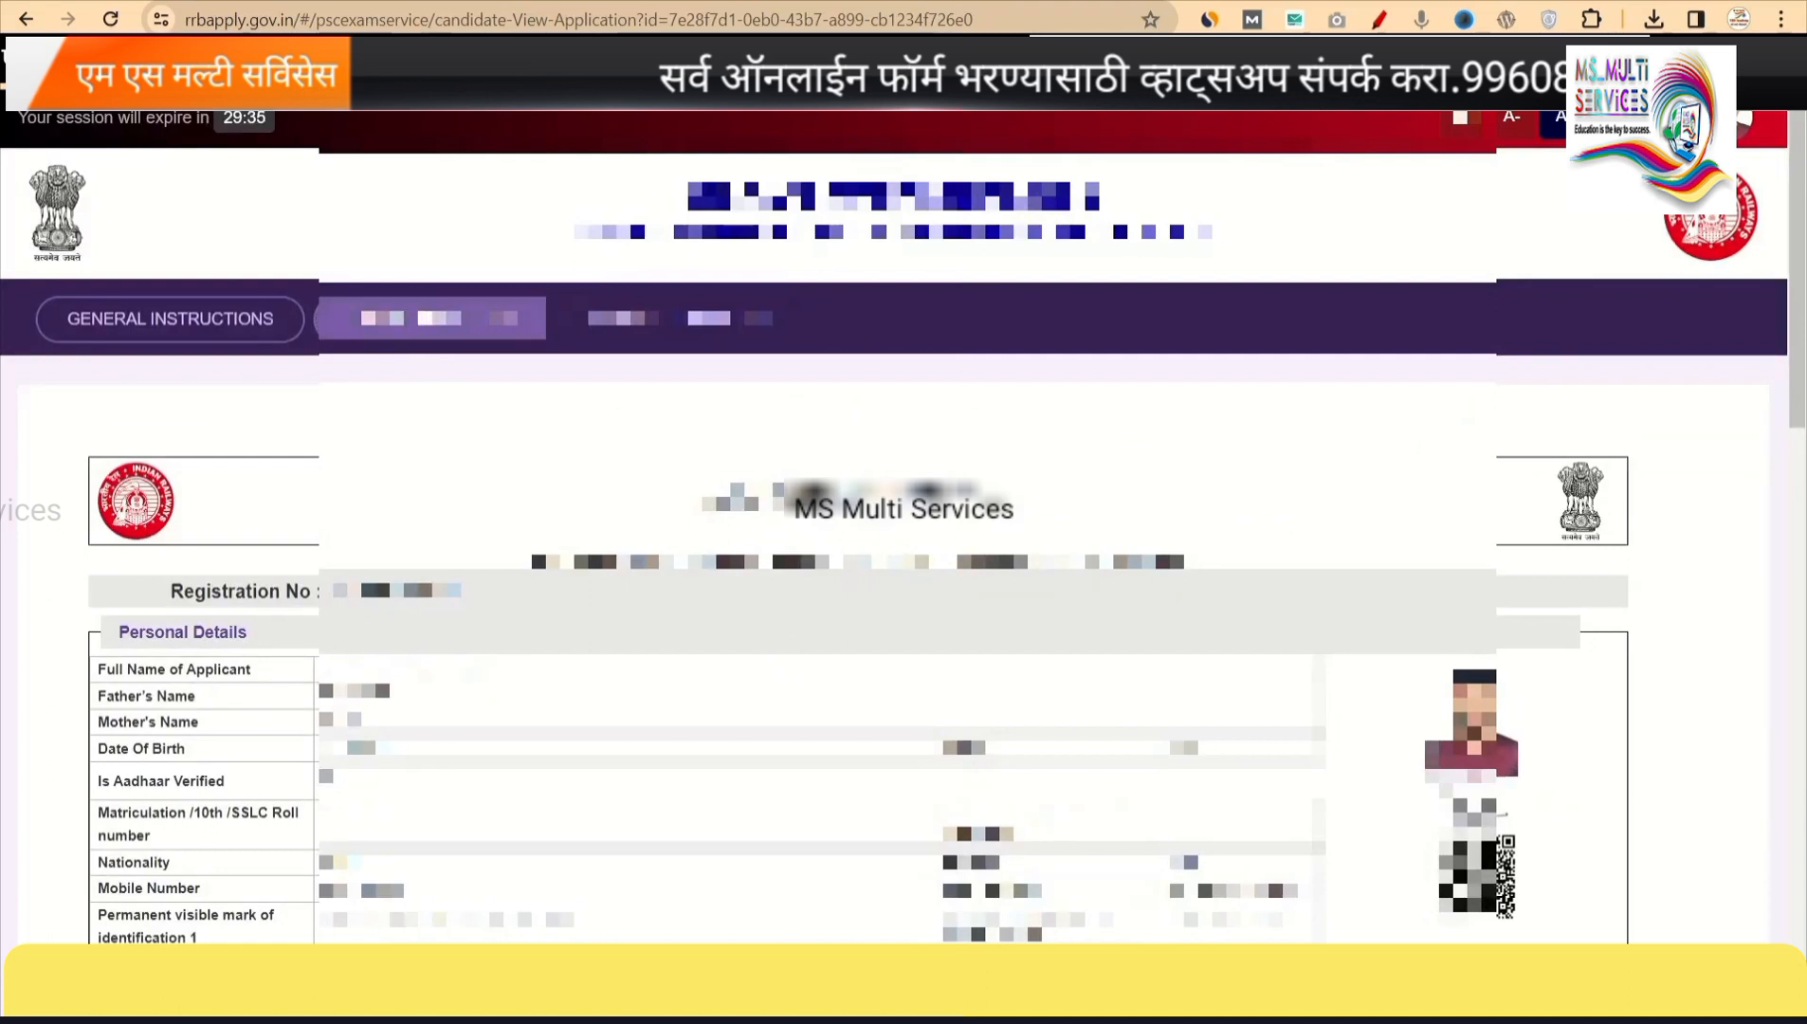
# Return to the Online Application notices list and highlight 'Sub-Inspector' in the RPF 01/2024 title.
pyautogui.click(453, 319)
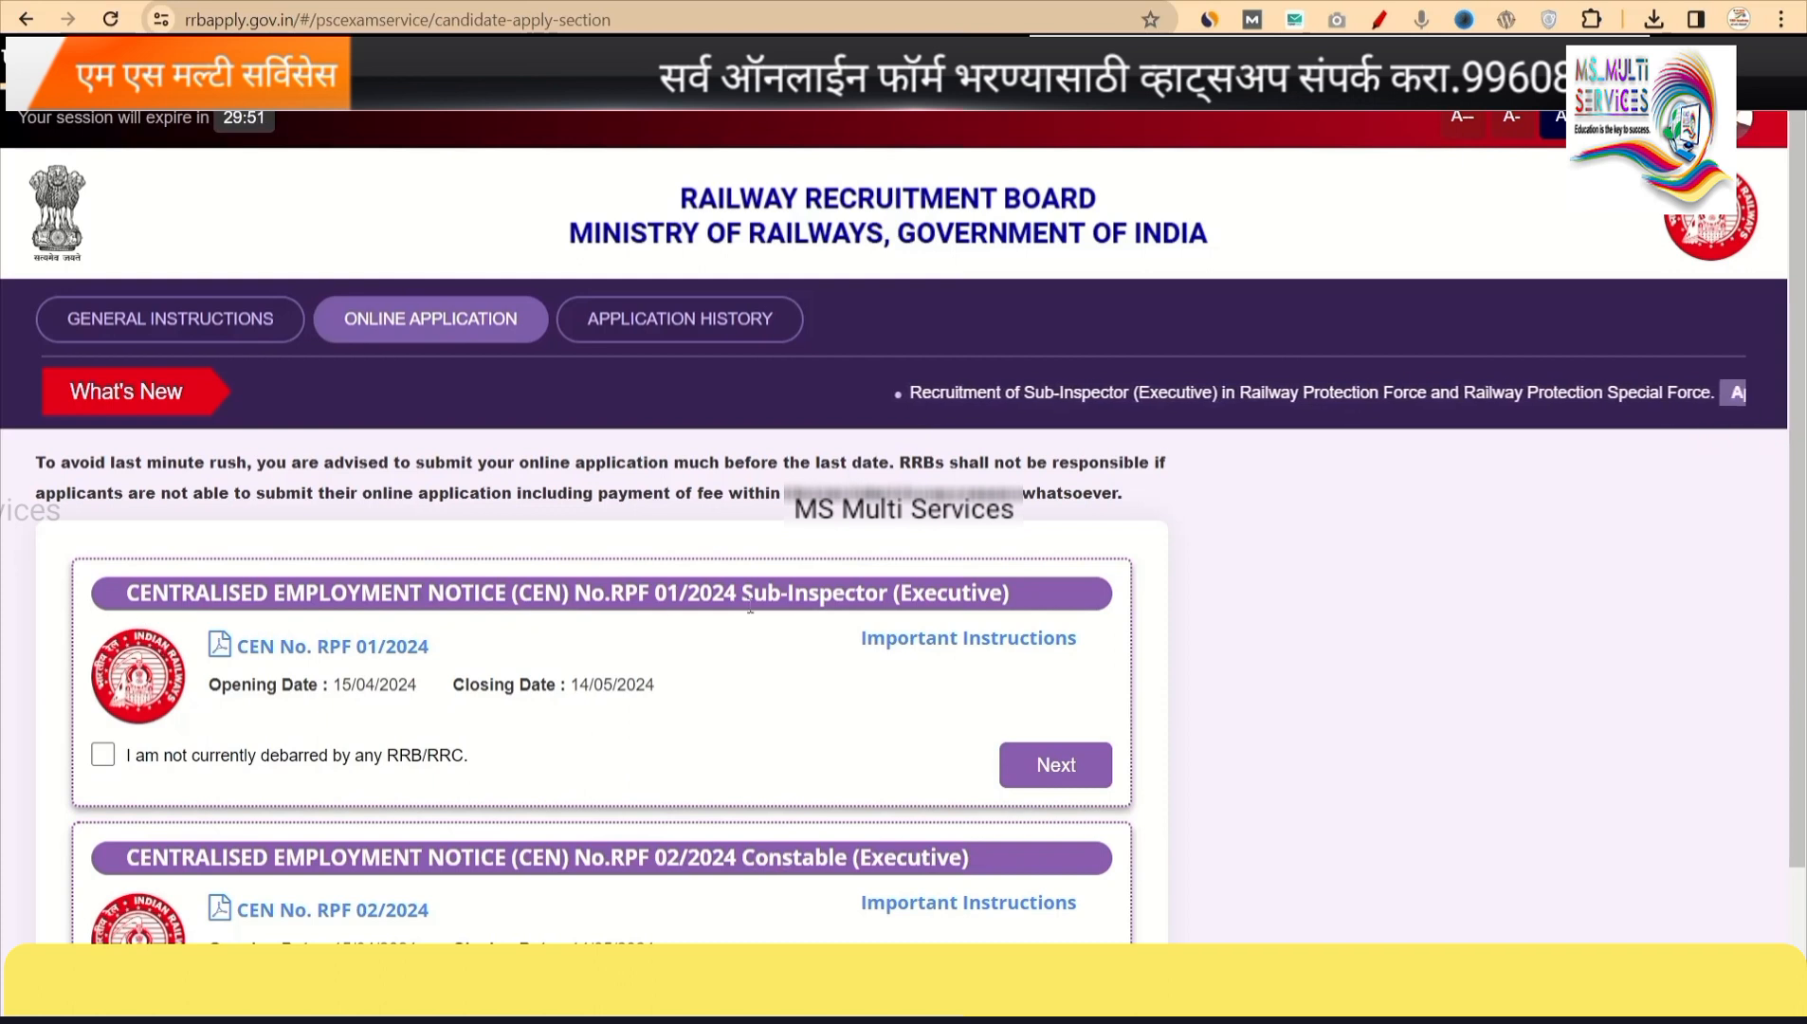
pyautogui.moveTo(741, 593); pyautogui.dragTo(888, 594)
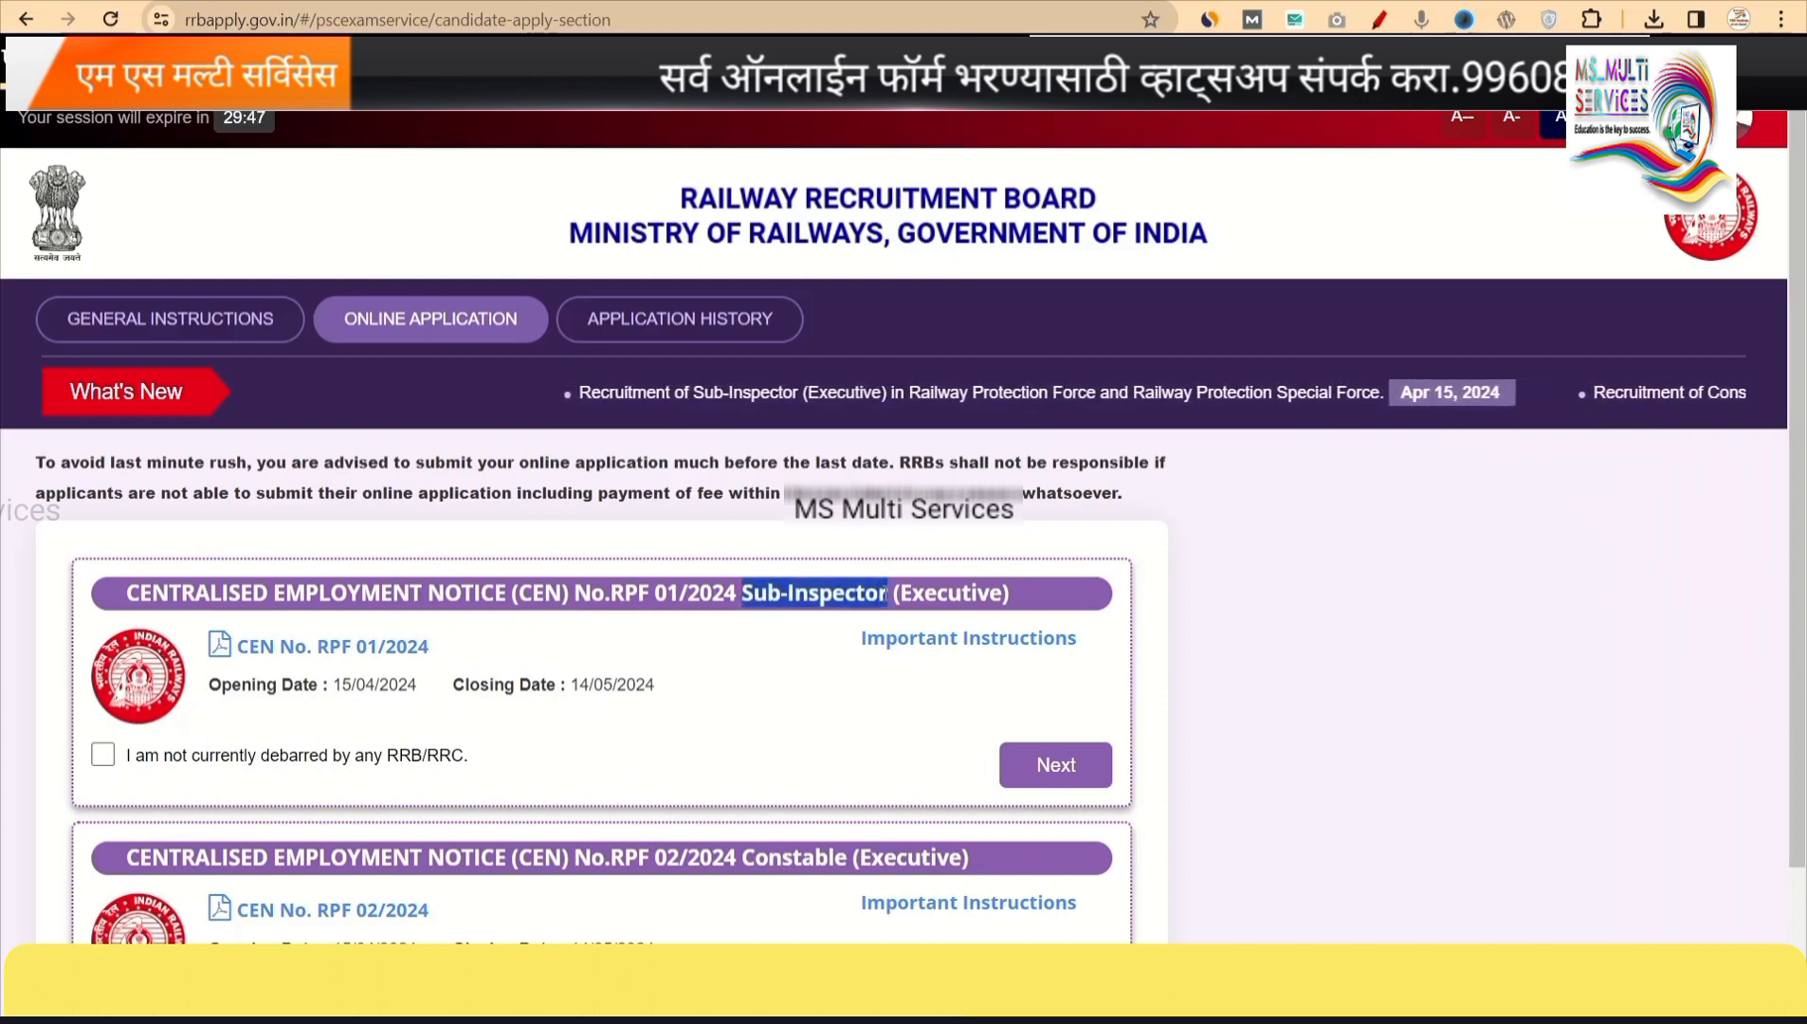